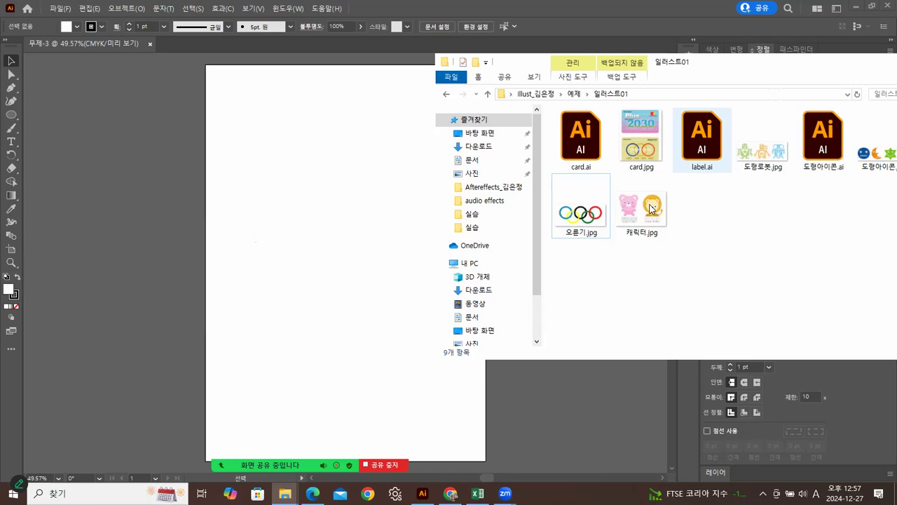
- Place 캐릭터.jpg from the 일러스트01 folder into the Illustrator document and get the folder window out of the way
{"action": "left_click_drag", "start_coordinate": [727, 65], "coordinate": [751, 63]}
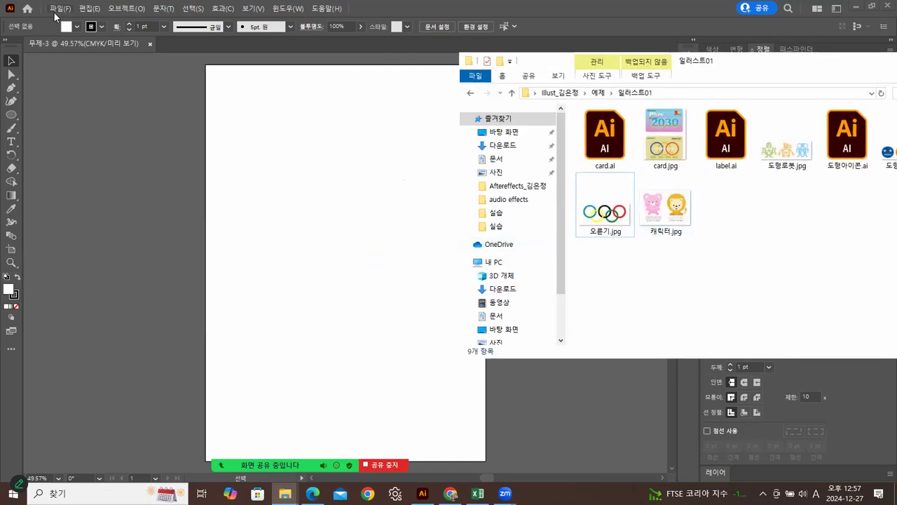
{"action": "left_click_drag", "start_coordinate": [666, 206], "coordinate": [285, 144]}
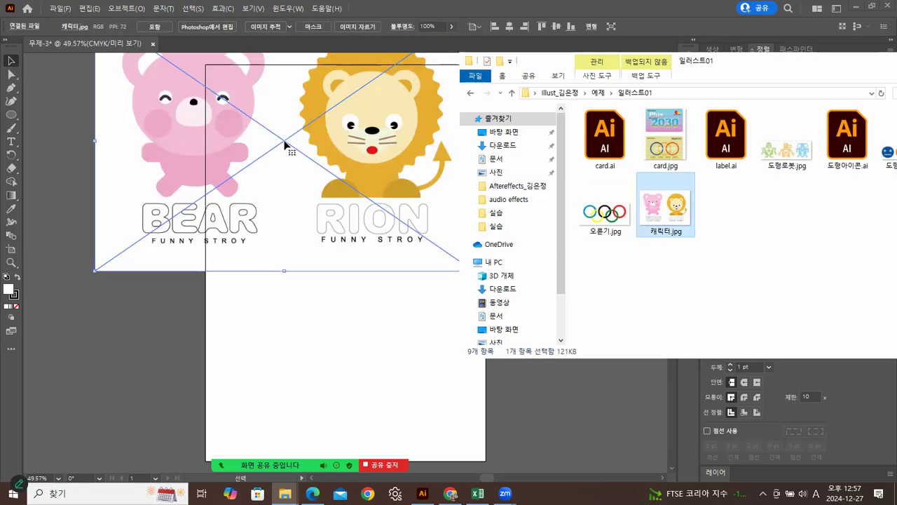
{"action": "left_click_drag", "start_coordinate": [746, 65], "coordinate": [562, 92]}
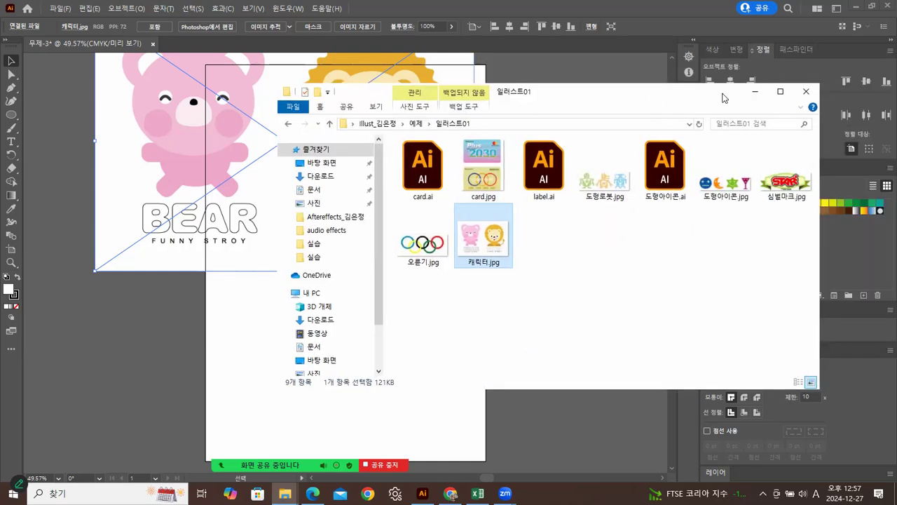
{"action": "left_click", "coordinate": [756, 91]}
- Align the placed character image with the artboard's upper-left corner and scale it proportionally to the artboard's width
{"action": "left_click_drag", "start_coordinate": [395, 150], "coordinate": [497, 202]}
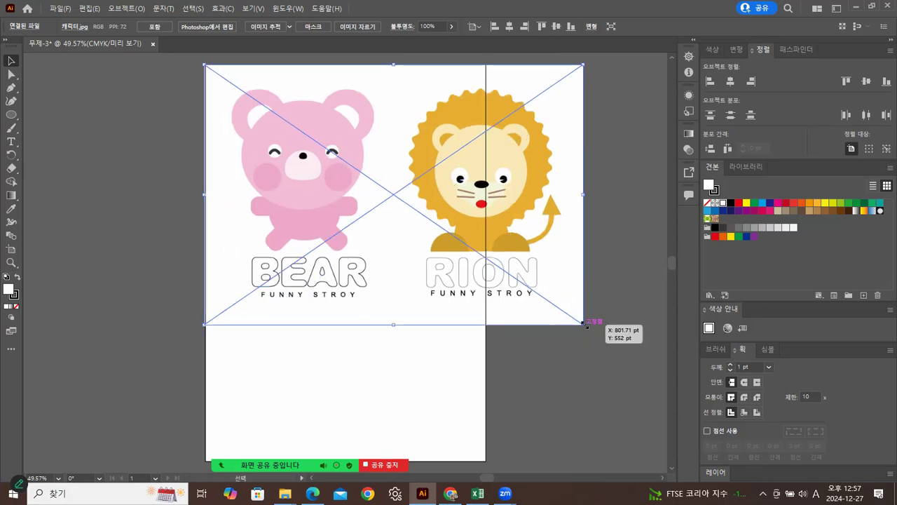
{"action": "left_click_drag", "start_coordinate": [583, 323], "coordinate": [486, 258]}
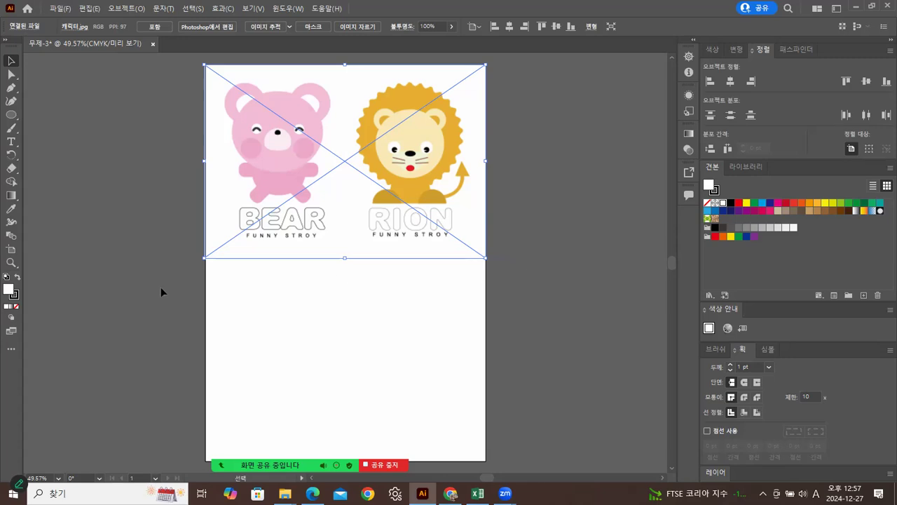
{"action": "left_click_drag", "start_coordinate": [206, 258], "coordinate": [206, 256]}
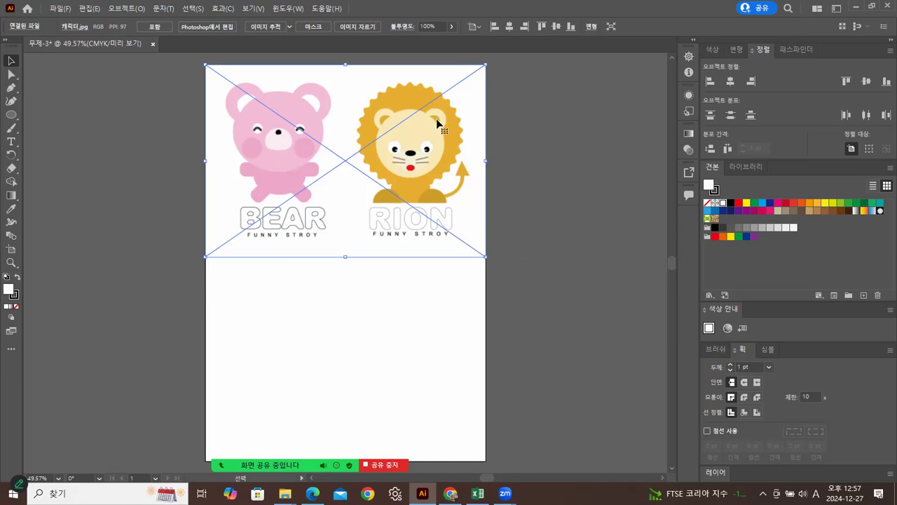
- Lock the placed character image so it serves as a fixed reference
{"action": "left_click", "coordinate": [126, 9]}
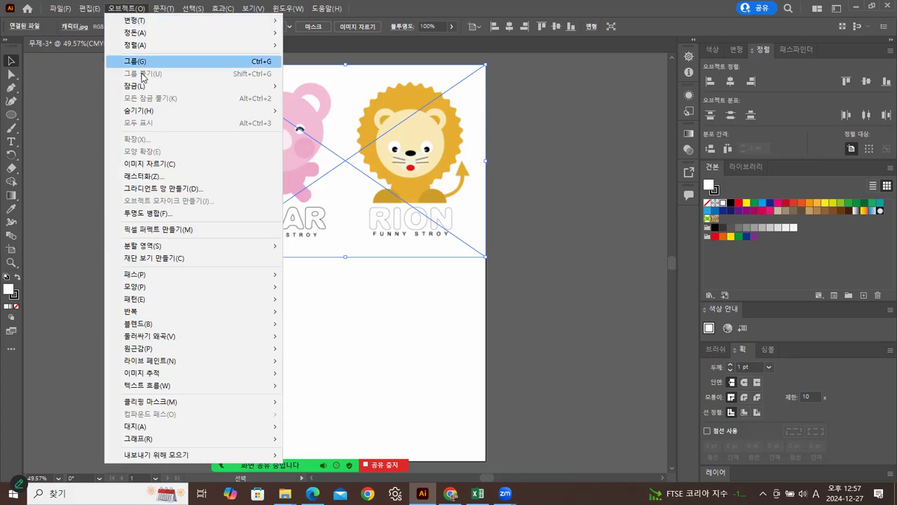
{"action": "mouse_move", "coordinate": [277, 86]}
{"action": "left_click", "coordinate": [305, 87]}
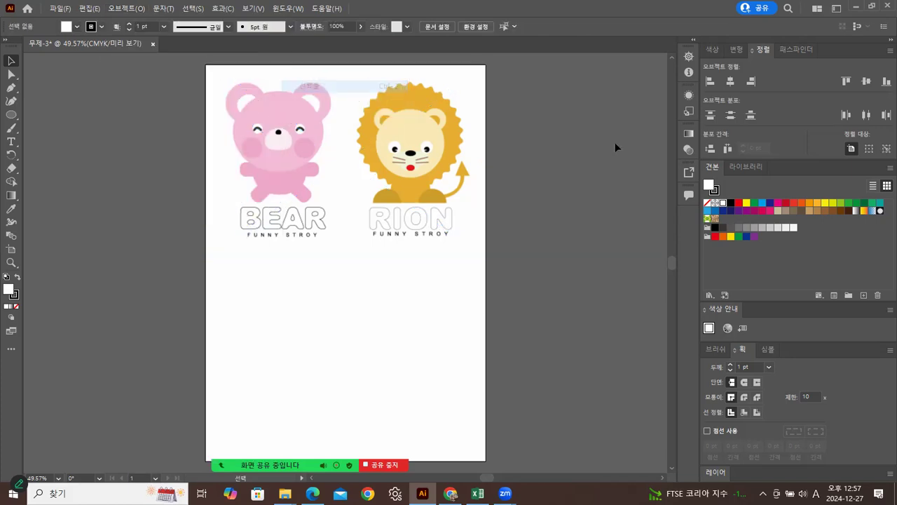
- Examine the BEAR and RION lettering and the FUNNY STROY captions beneath the two characters up close
{"action": "left_click", "coordinate": [11, 262]}
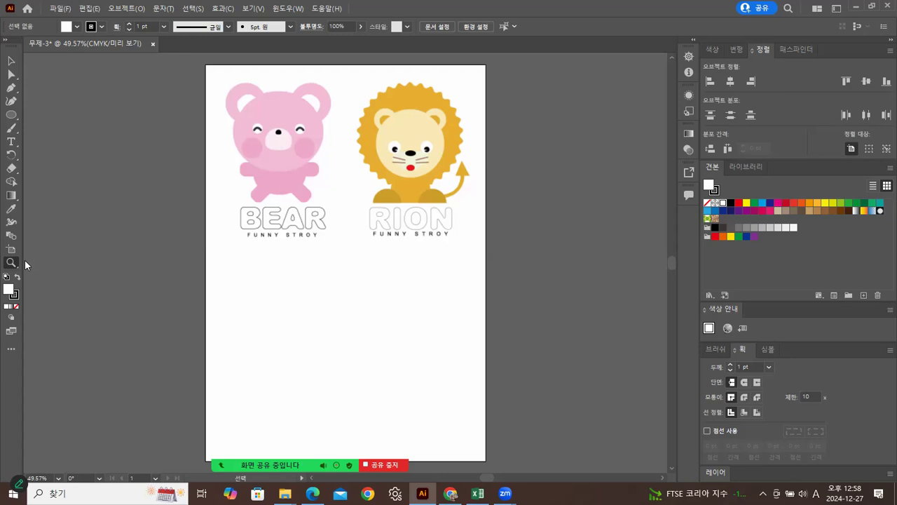
{"action": "left_click", "coordinate": [317, 220]}
{"action": "left_click", "coordinate": [399, 225]}
{"action": "right_click", "coordinate": [436, 223]}
{"action": "left_click_drag", "start_coordinate": [445, 204], "coordinate": [253, 221]}
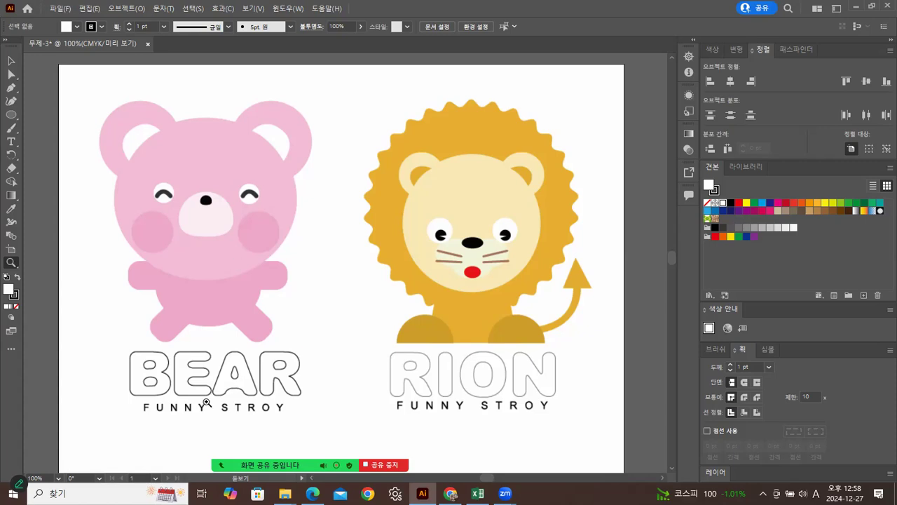
{"action": "left_click", "coordinate": [273, 377]}
{"action": "left_click_drag", "start_coordinate": [300, 286], "coordinate": [263, 192]}
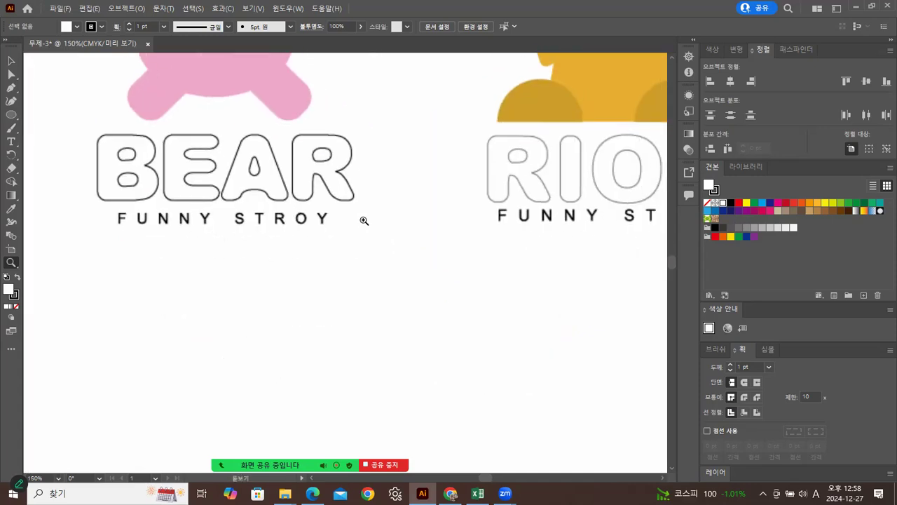
{"action": "left_click_drag", "start_coordinate": [357, 262], "coordinate": [311, 265]}
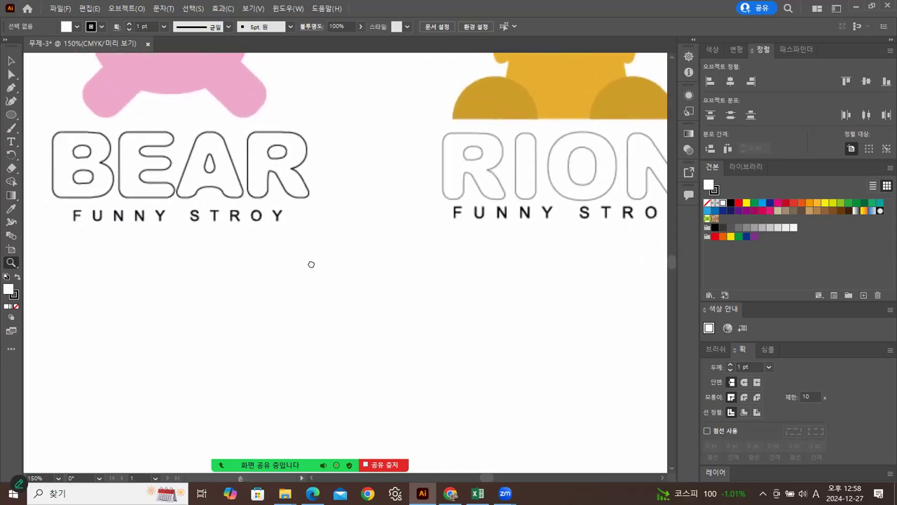
{"action": "left_click_drag", "start_coordinate": [311, 264], "coordinate": [339, 243]}
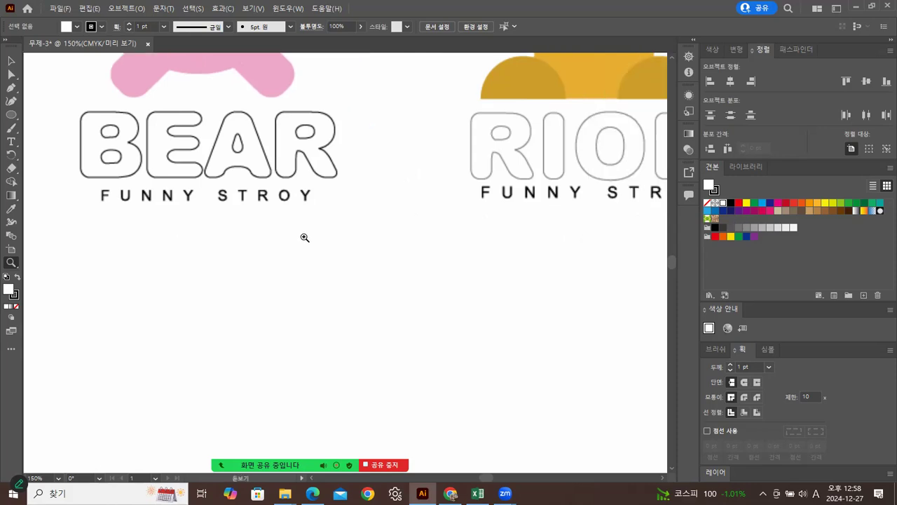
{"action": "left_click_drag", "start_coordinate": [266, 300], "coordinate": [278, 333]}
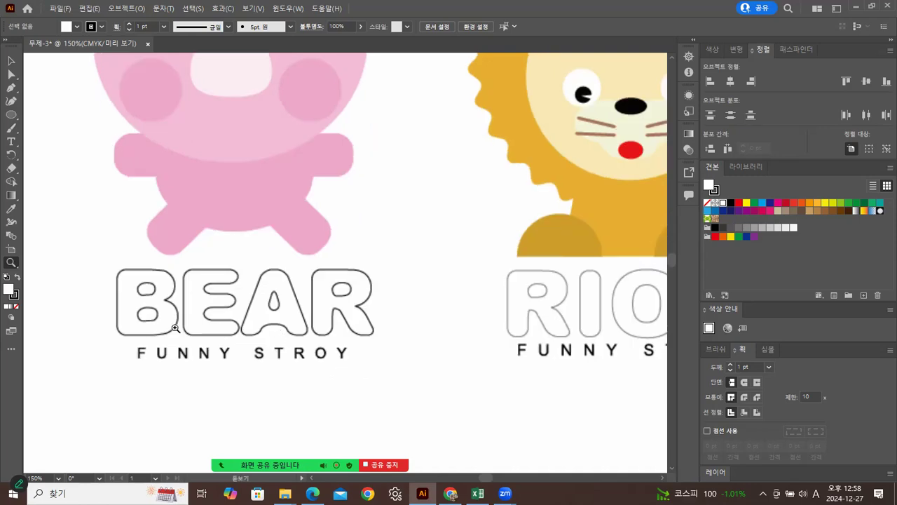
{"action": "double_click", "coordinate": [10, 264]}
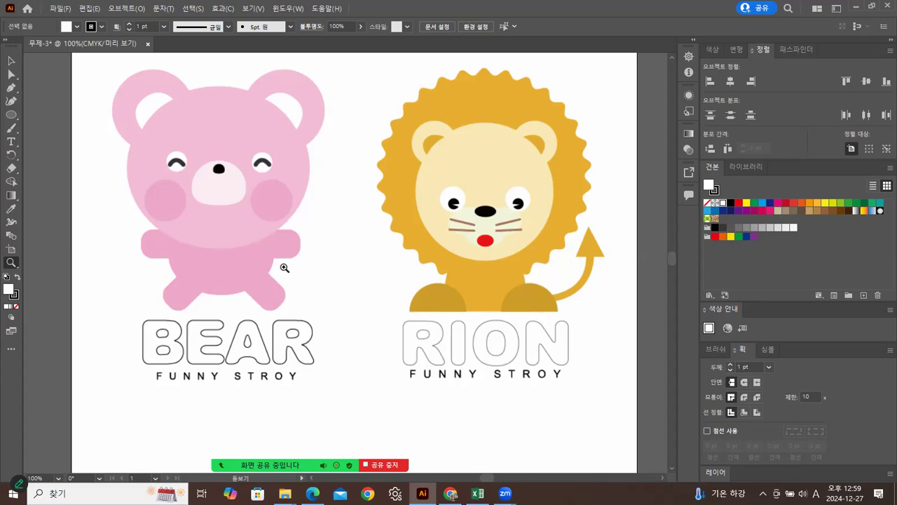
{"action": "left_click", "coordinate": [277, 339]}
{"action": "left_click_drag", "start_coordinate": [476, 287], "coordinate": [421, 204]}
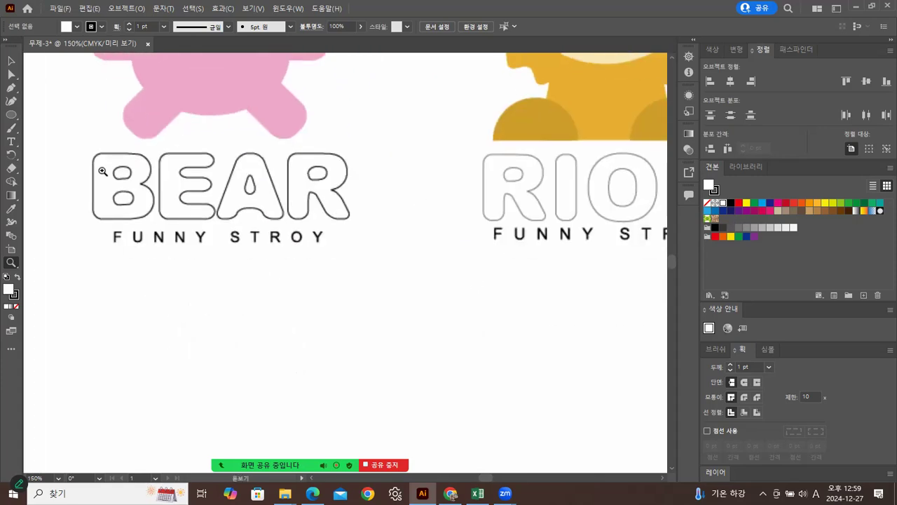
- Start the Type tool and choose Arial from the font list as its font
{"action": "left_click", "coordinate": [13, 143]}
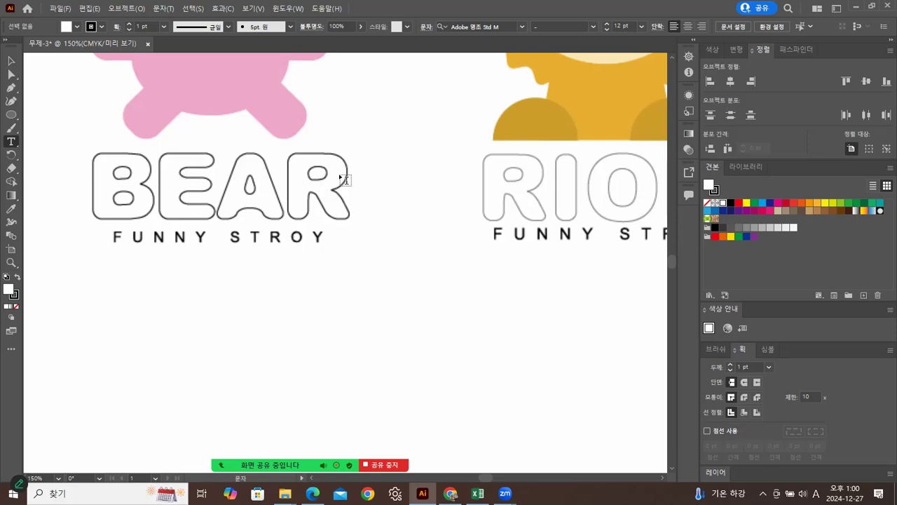
{"action": "left_click", "coordinate": [521, 26]}
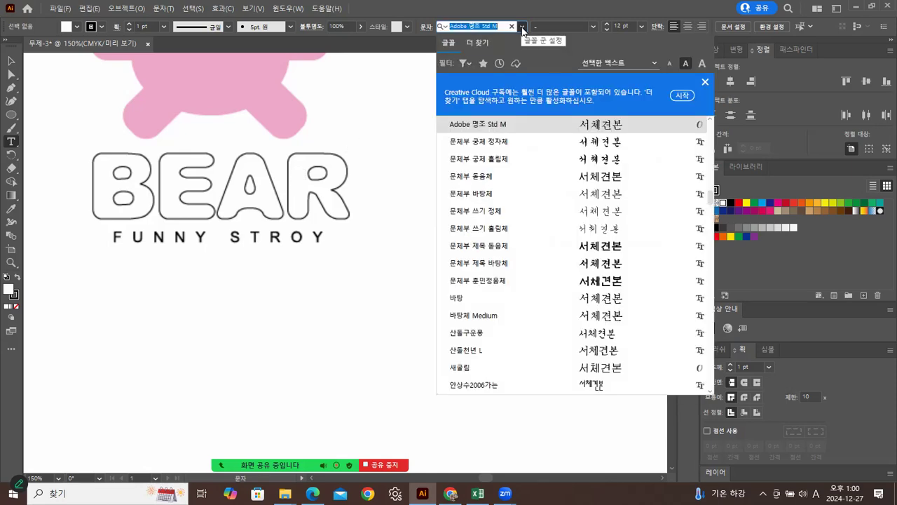
{"action": "scroll", "coordinate": [712, 169], "scroll_direction": "up", "scroll_amount": 3}
{"action": "scroll", "coordinate": [712, 169], "scroll_direction": "up", "scroll_amount": 10}
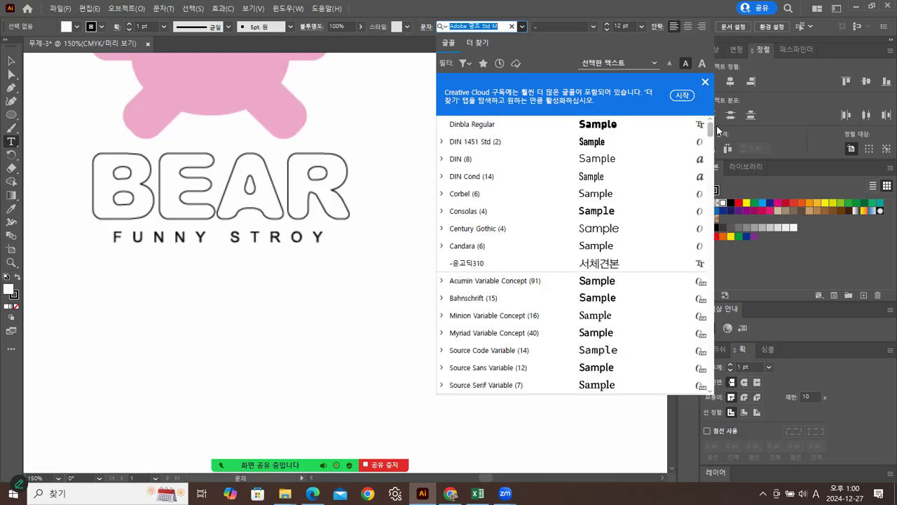
{"action": "scroll", "coordinate": [551, 194], "scroll_direction": "down", "scroll_amount": 1}
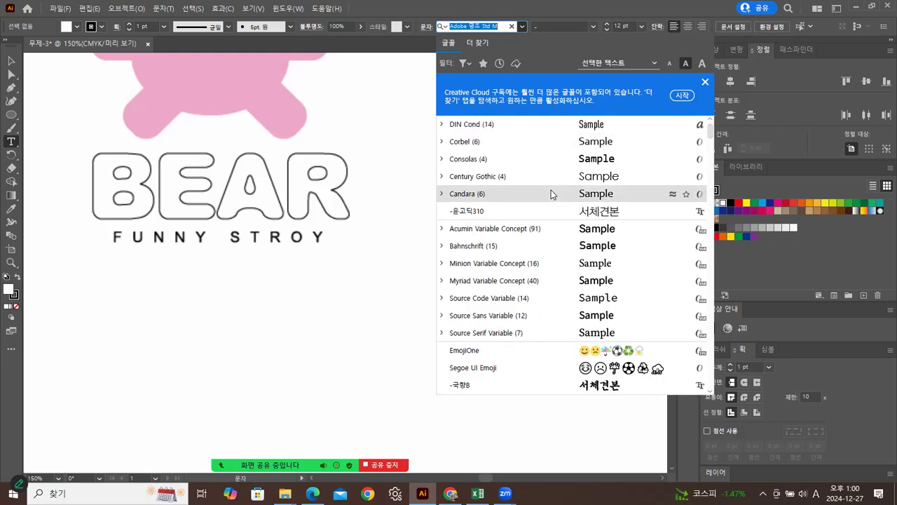
{"action": "scroll", "coordinate": [551, 194], "scroll_direction": "down", "scroll_amount": 8}
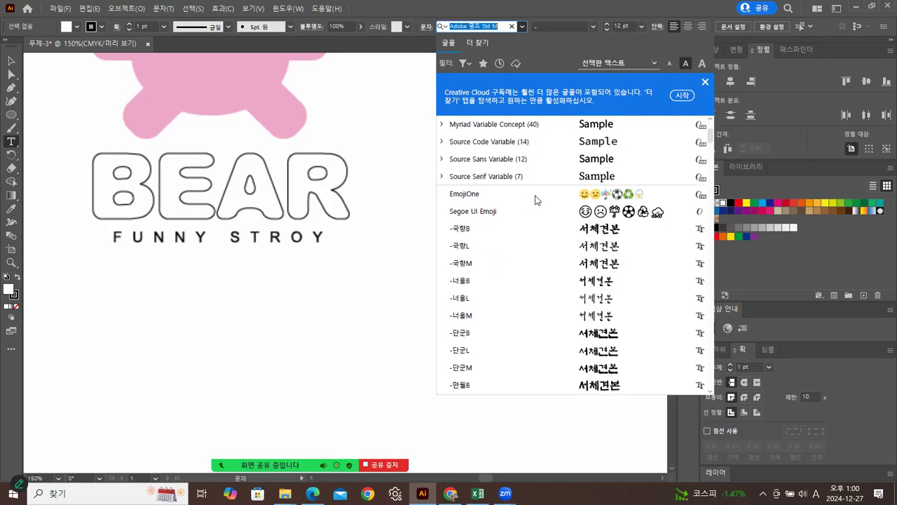
{"action": "scroll", "coordinate": [535, 200], "scroll_direction": "down", "scroll_amount": 10}
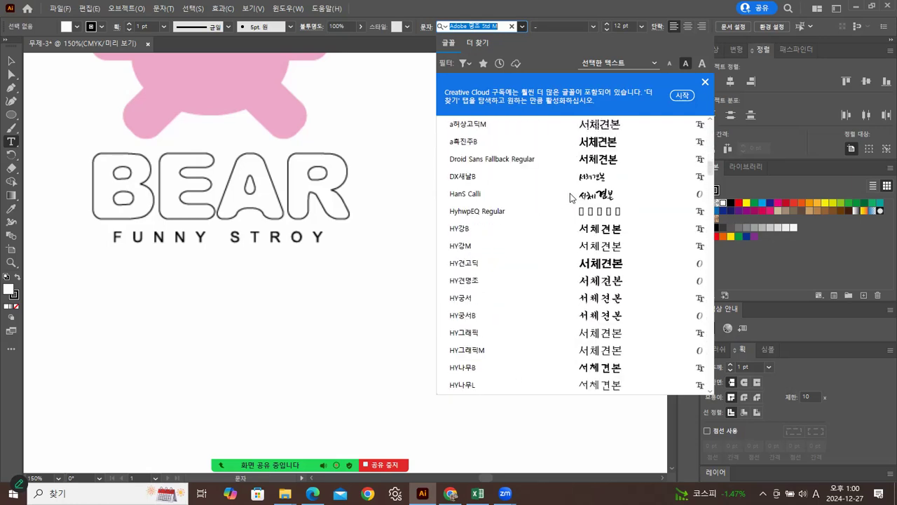
{"action": "left_click_drag", "start_coordinate": [709, 177], "coordinate": [709, 262]}
{"action": "left_click_drag", "start_coordinate": [709, 259], "coordinate": [710, 239]}
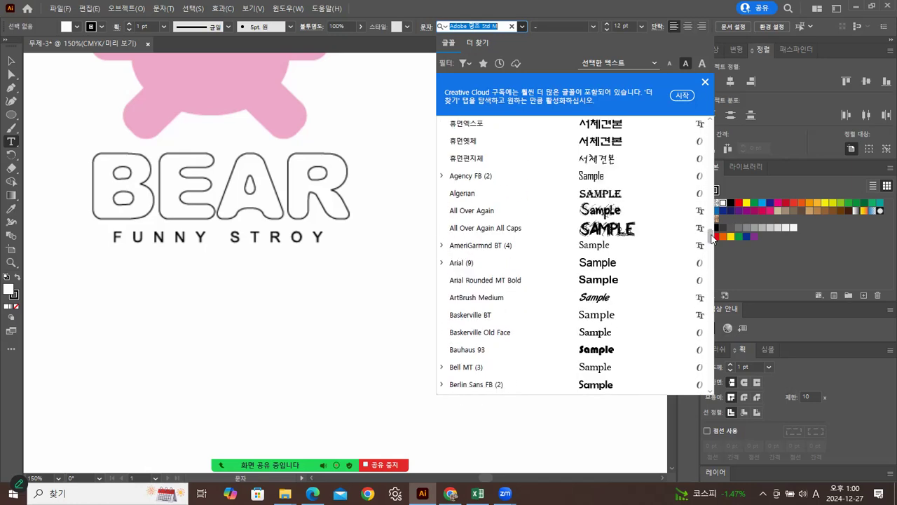
{"action": "left_click", "coordinate": [460, 265]}
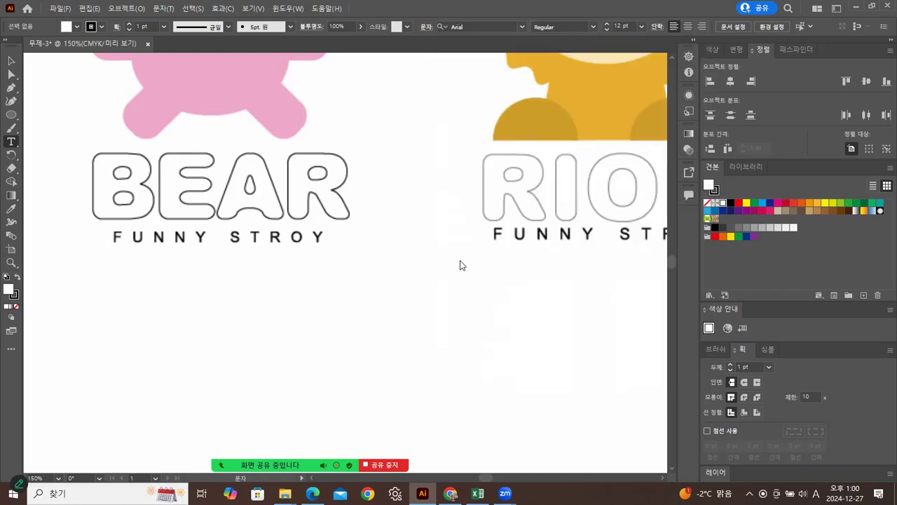
- Set the font style to Black and the font size to 48 pt
{"action": "left_click", "coordinate": [594, 27]}
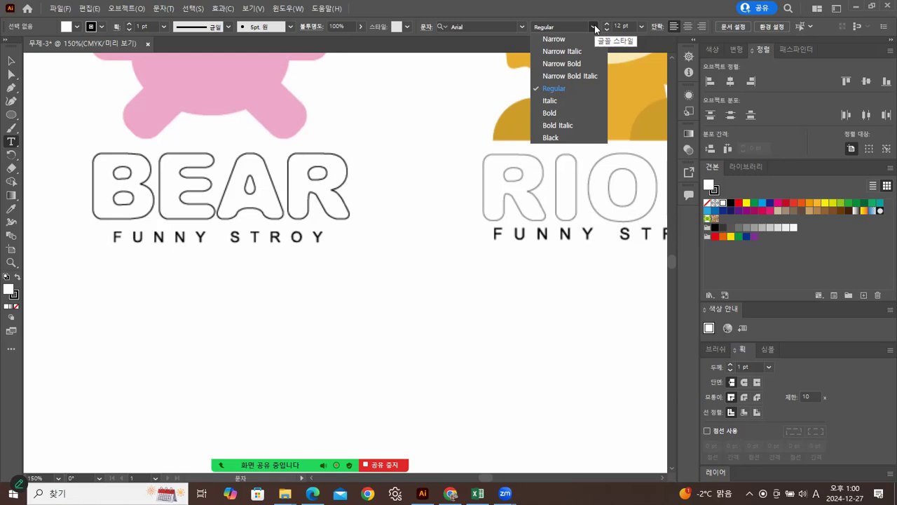
{"action": "left_click", "coordinate": [551, 138]}
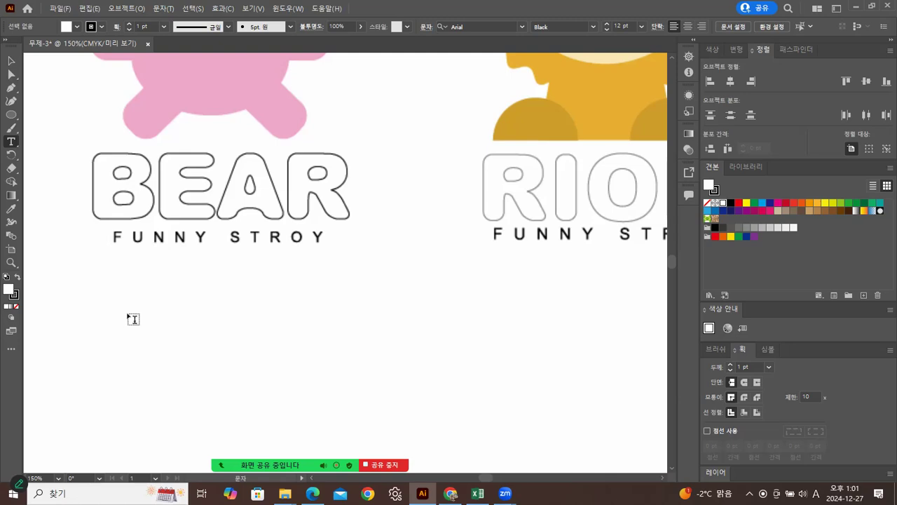
{"action": "left_click", "coordinate": [640, 26]}
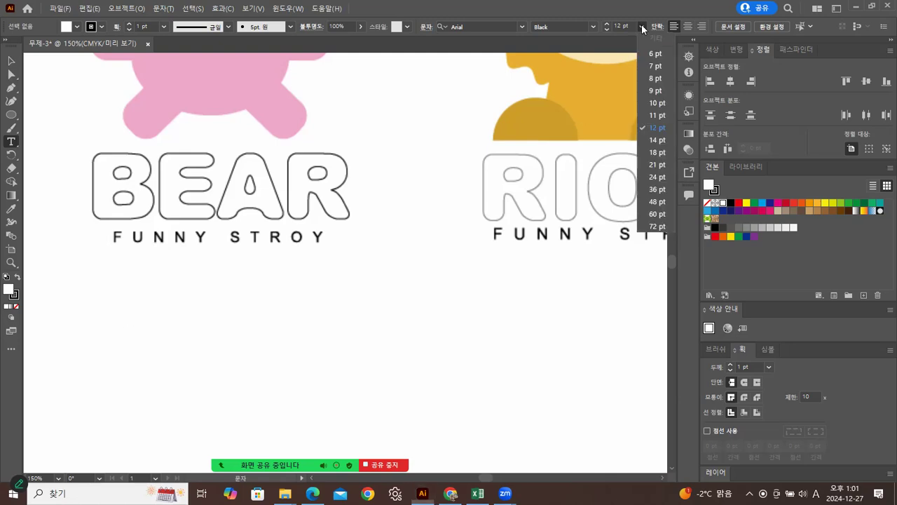
{"action": "left_click", "coordinate": [656, 202]}
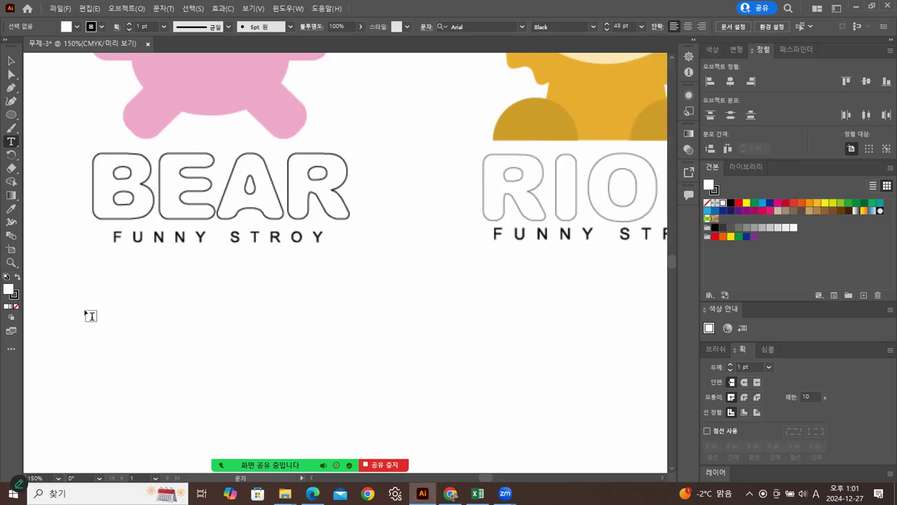
- Add the point text "BEAR" below the bear's FUNNY STROY caption and shift it slightly down, clear of the caption
{"action": "left_click_drag", "start_coordinate": [95, 279], "coordinate": [344, 391]}
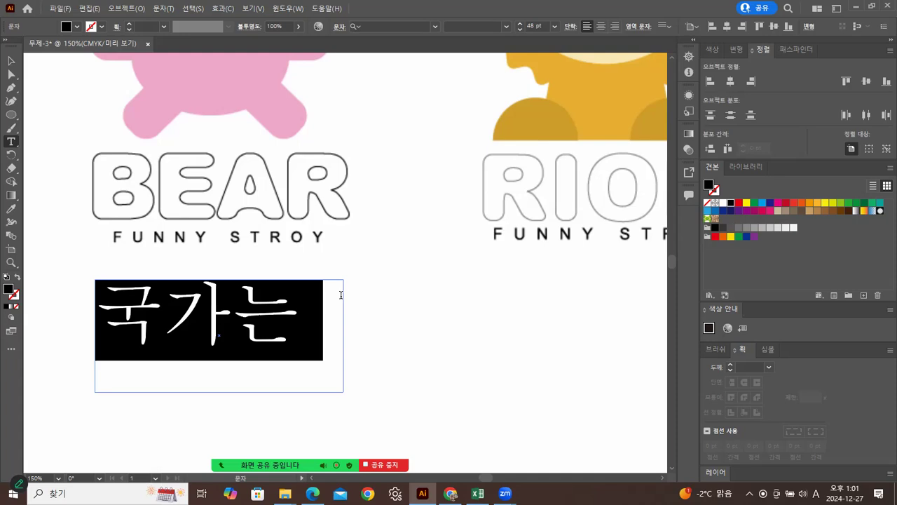
{"action": "key", "text": "ctrl+z"}
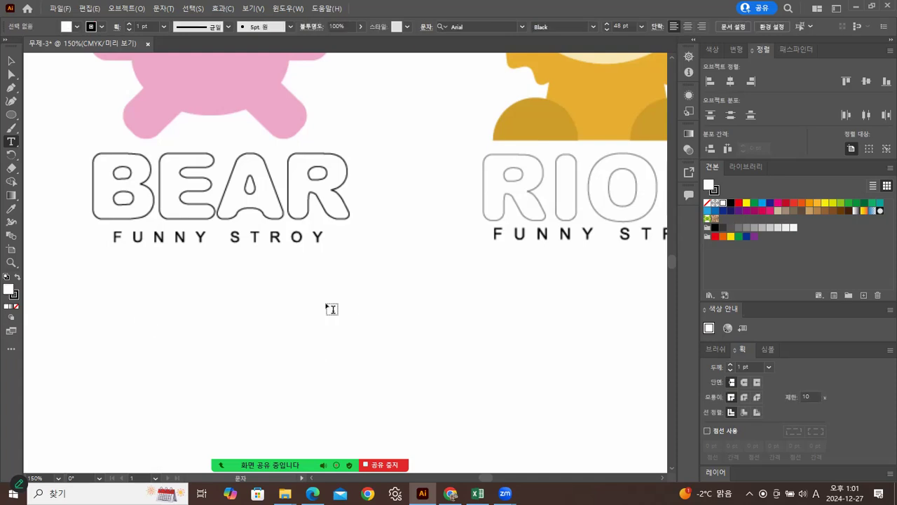
{"action": "left_click", "coordinate": [108, 320]}
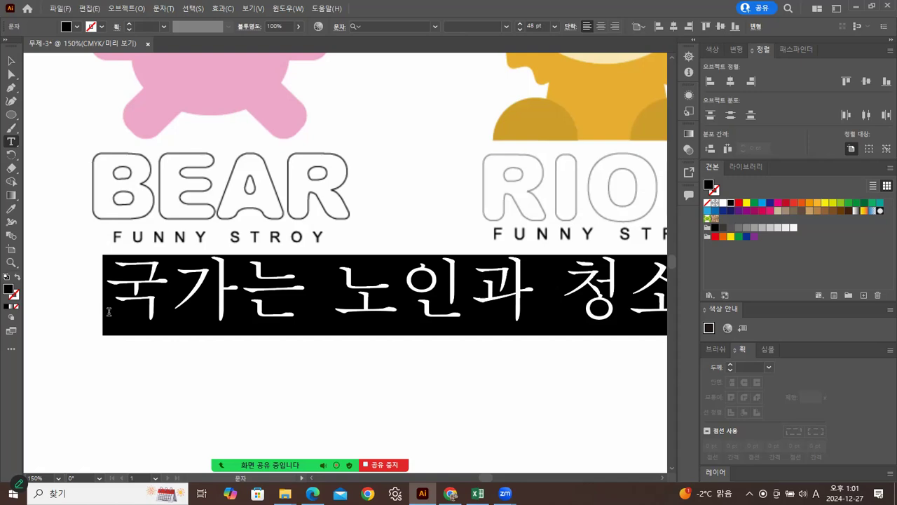
{"action": "type", "text": "B"}
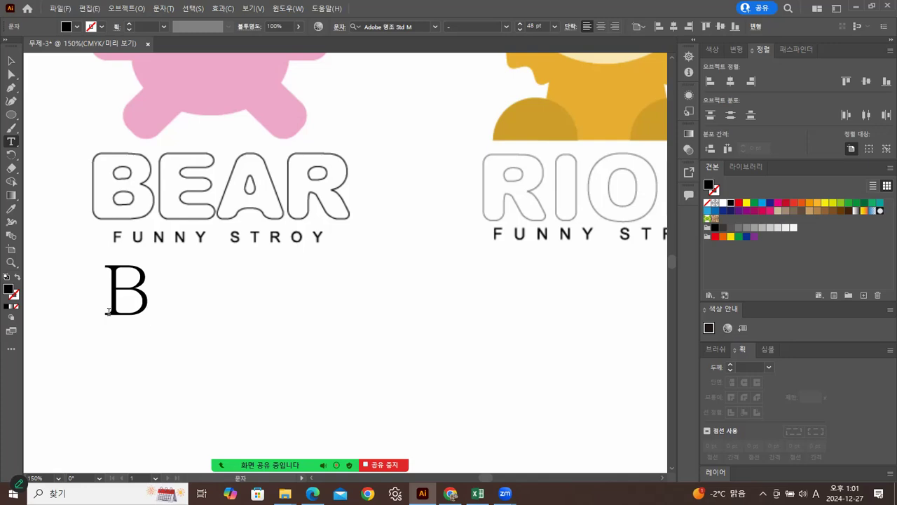
{"action": "type", "text": "EAR"}
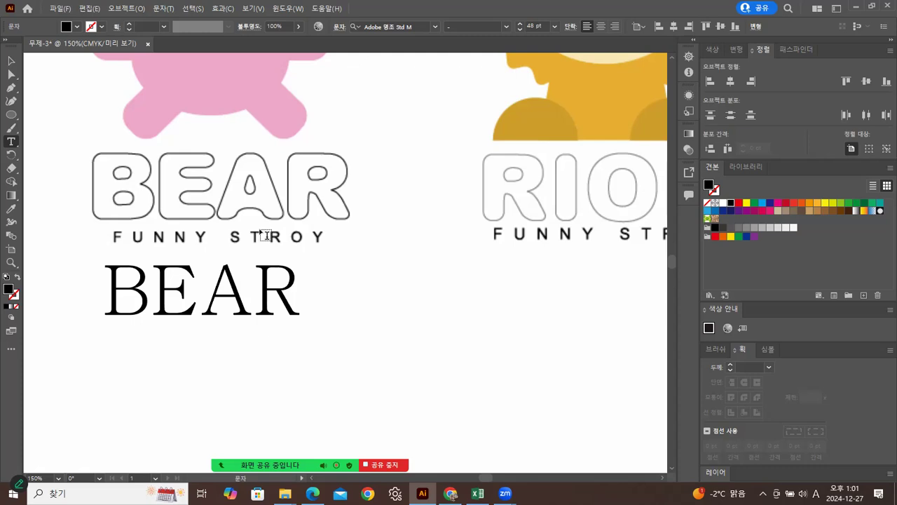
{"action": "left_click", "coordinate": [12, 61]}
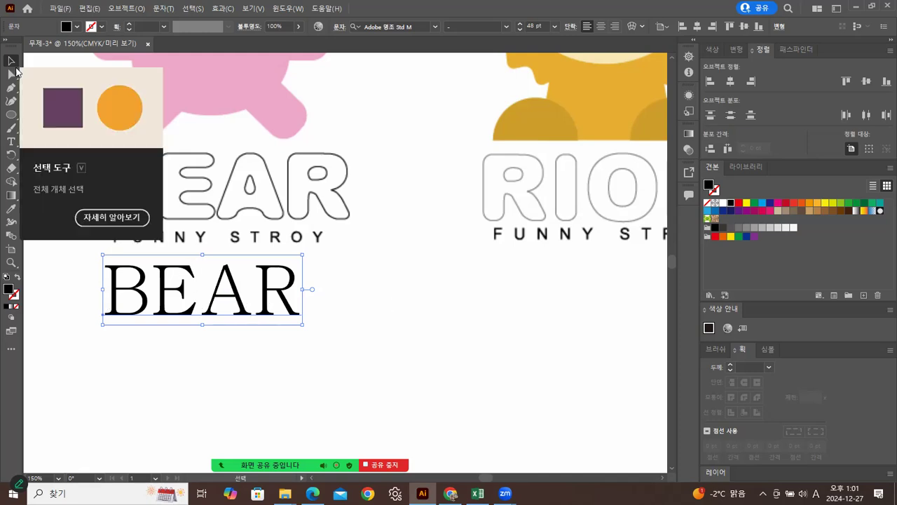
{"action": "left_click_drag", "start_coordinate": [145, 312], "coordinate": [143, 324]}
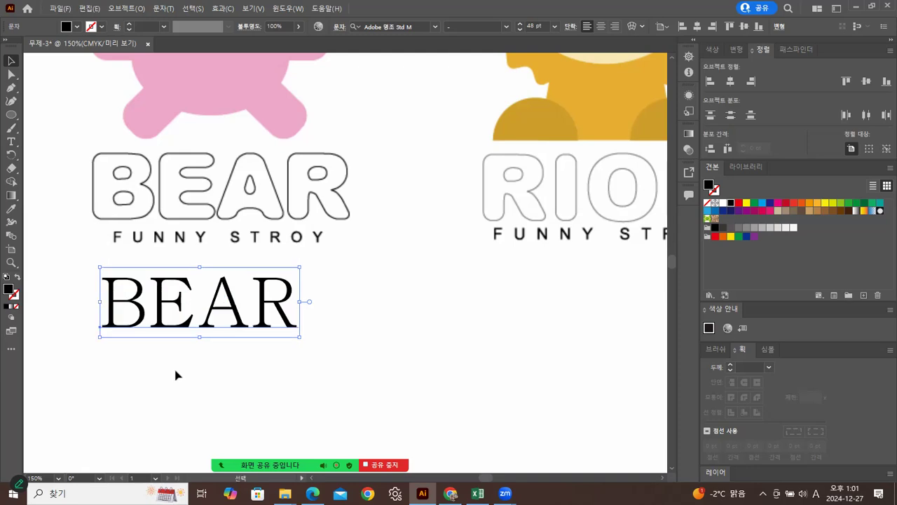
{"action": "left_click", "coordinate": [176, 372]}
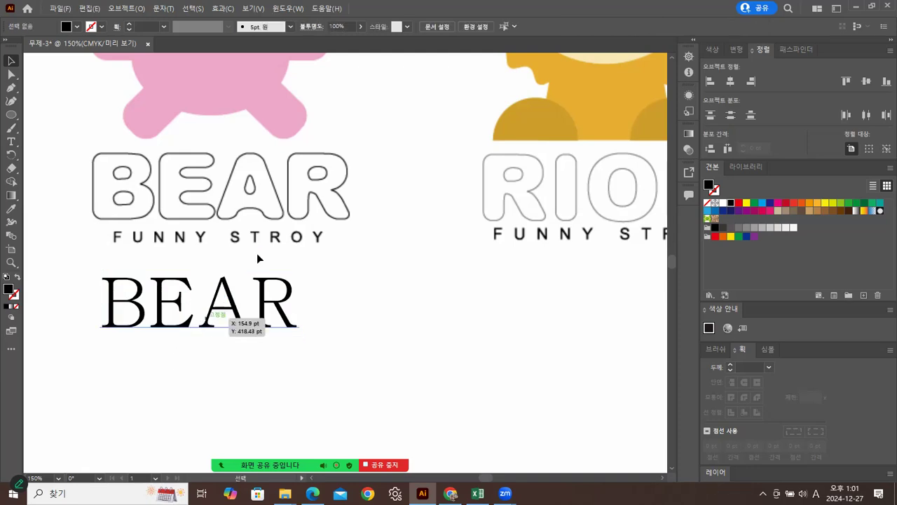
{"action": "left_click", "coordinate": [140, 301]}
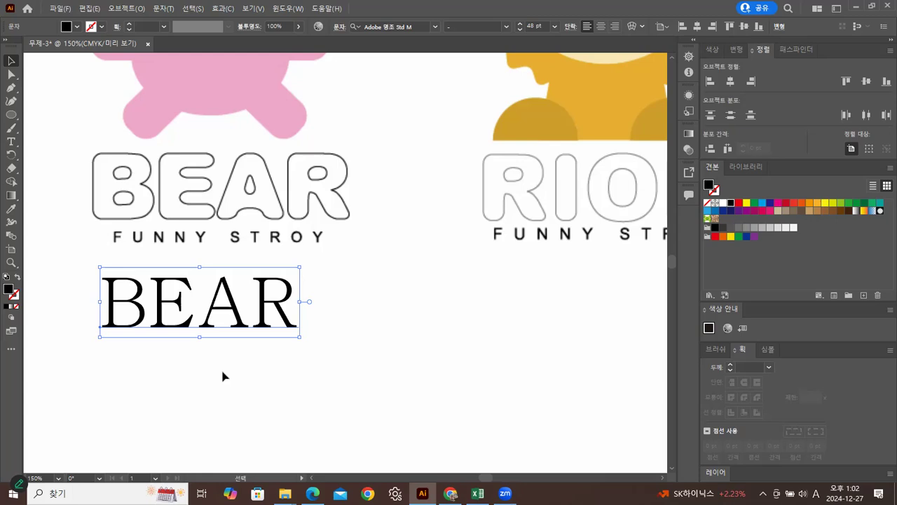
{"action": "left_click", "coordinate": [360, 348]}
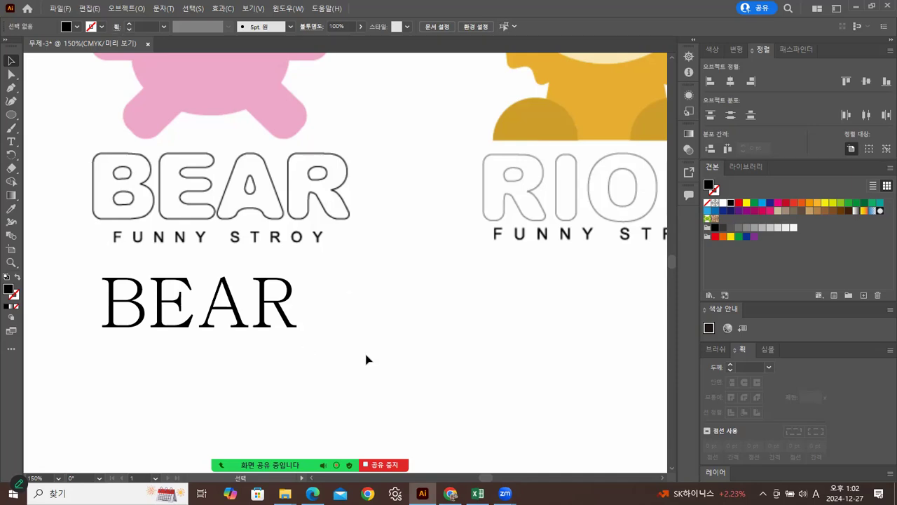
- Display the character formatting settings and place them in the empty canvas area below the lion's lettering
{"action": "key", "text": "a"}
{"action": "key", "text": "ctrl+t"}
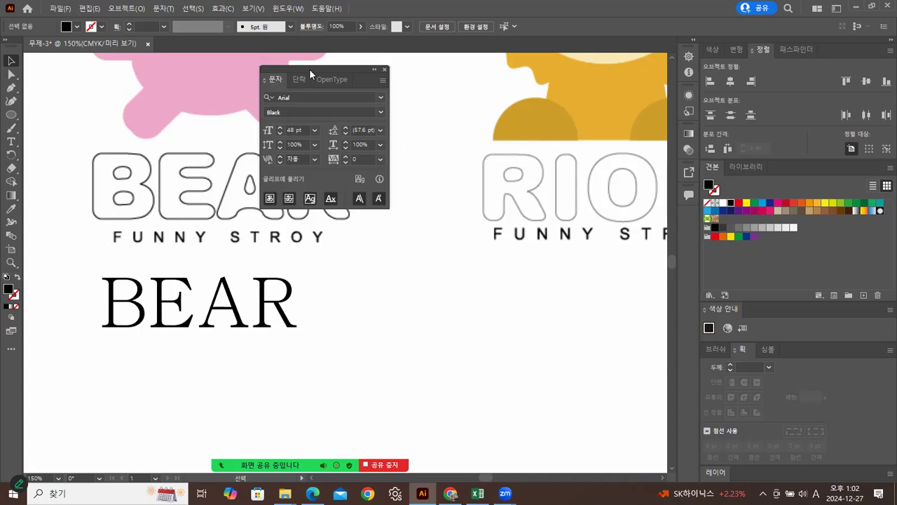
{"action": "left_click_drag", "start_coordinate": [311, 68], "coordinate": [396, 259]}
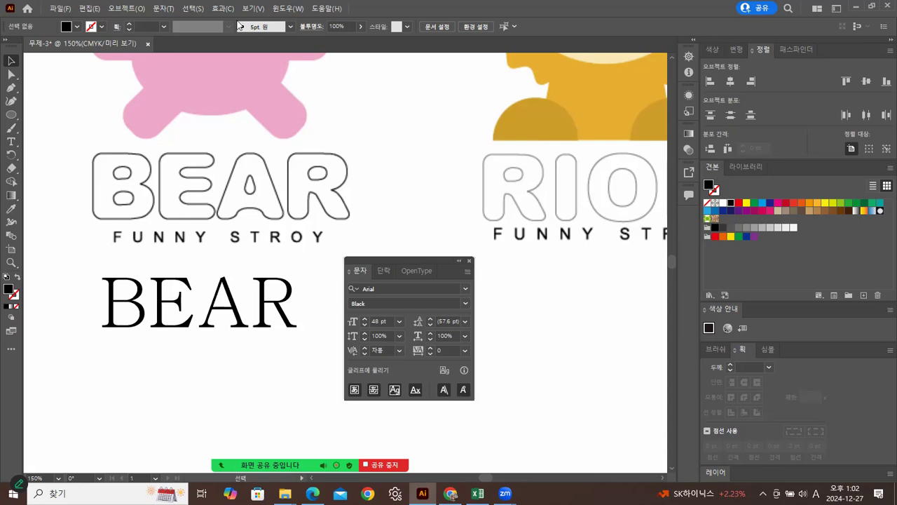
{"action": "left_click_drag", "start_coordinate": [411, 262], "coordinate": [452, 261]}
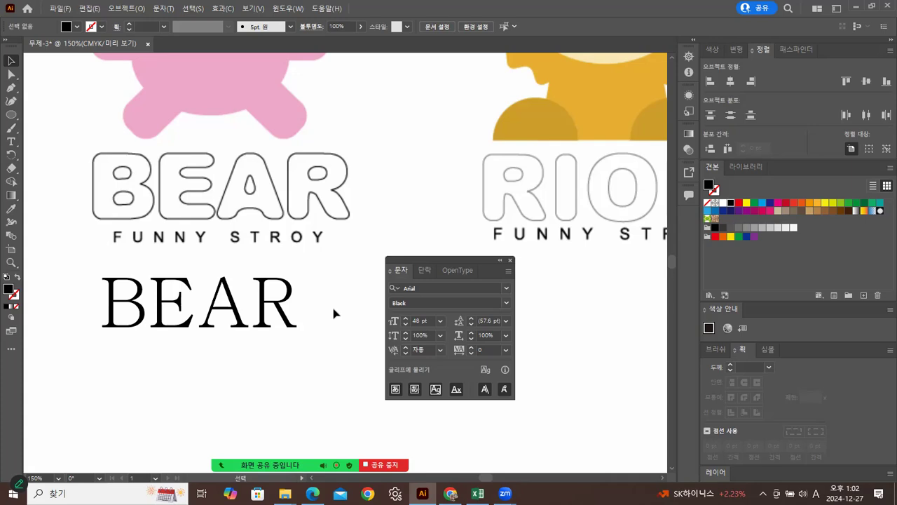
{"action": "left_click", "coordinate": [269, 307]}
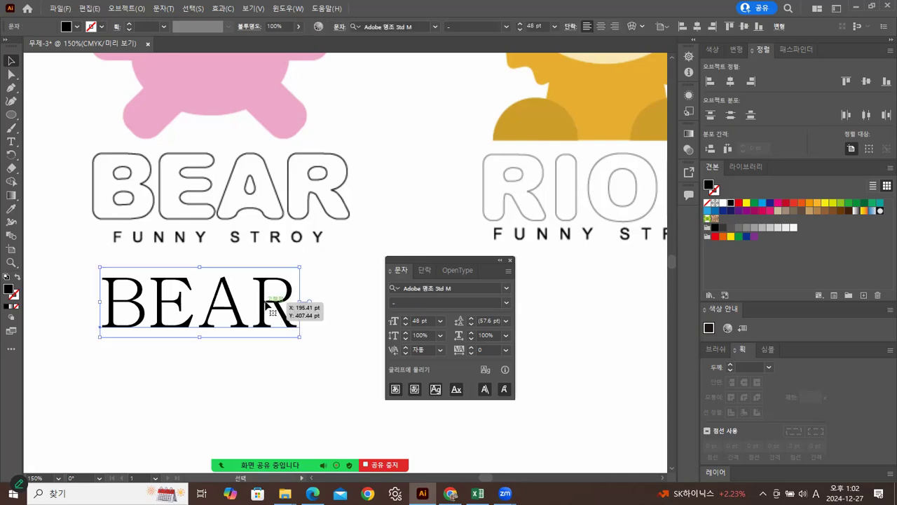
{"action": "left_click", "coordinate": [507, 288]}
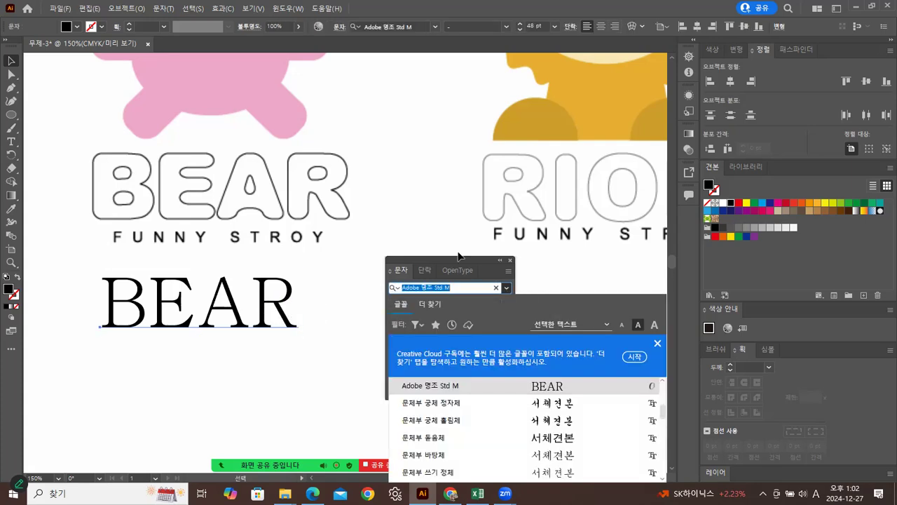
{"action": "left_click", "coordinate": [439, 219]}
{"action": "left_click_drag", "start_coordinate": [436, 261], "coordinate": [565, 269]}
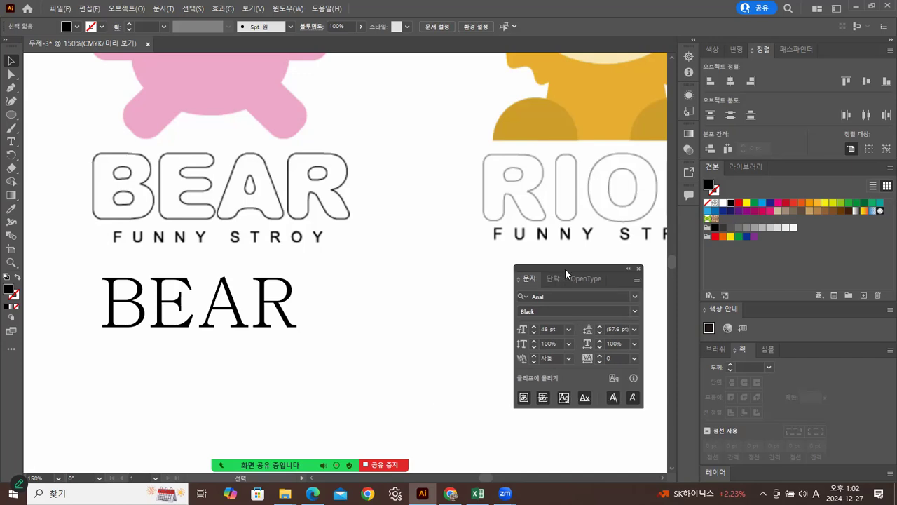
- Change the font of the BEAR text to Arial in the Black style
{"action": "left_click", "coordinate": [289, 287]}
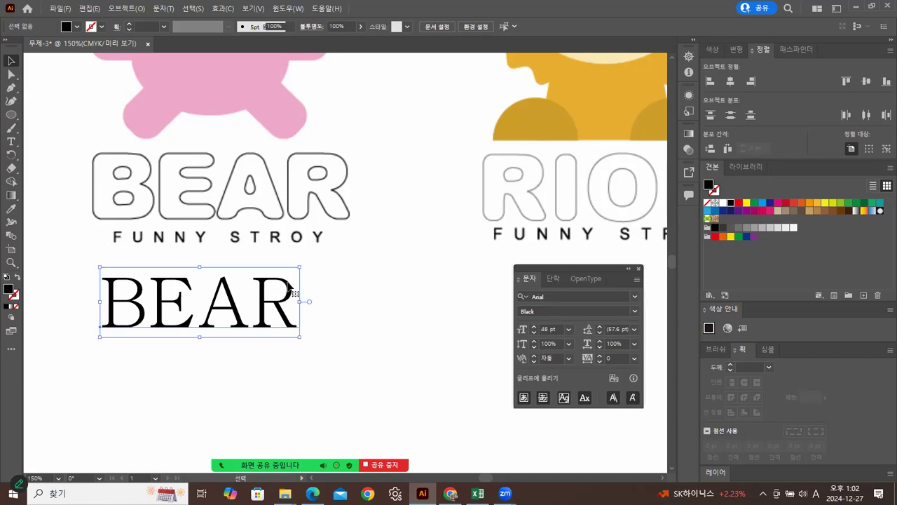
{"action": "right_click", "coordinate": [290, 286]}
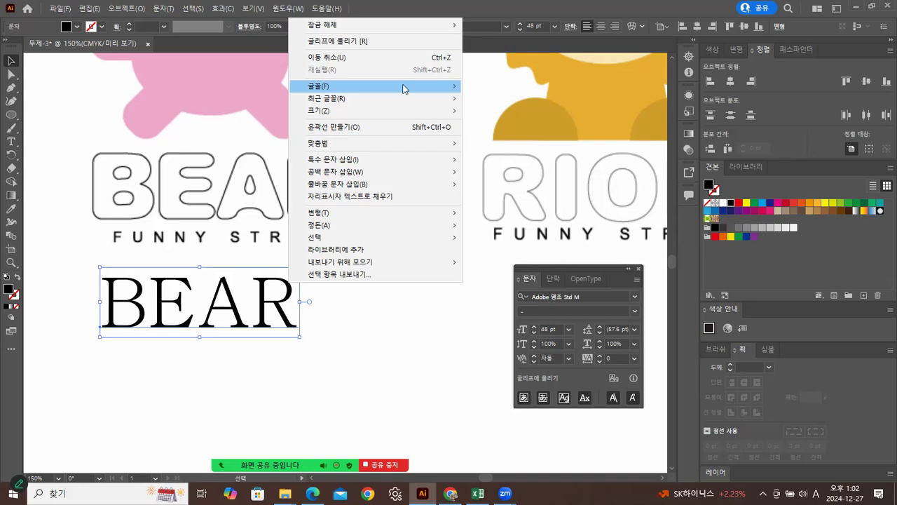
{"action": "left_click", "coordinate": [313, 88]}
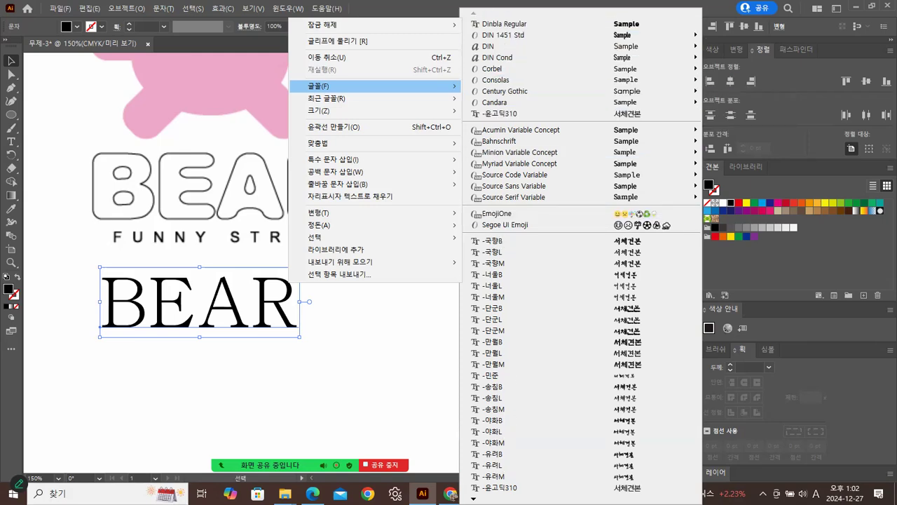
{"action": "mouse_move", "coordinate": [474, 499]}
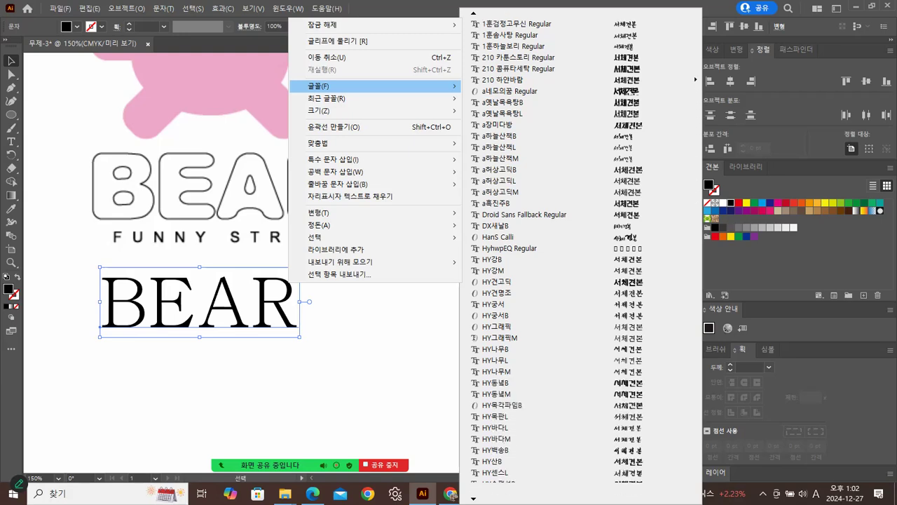
{"action": "scroll", "coordinate": [520, 382], "scroll_direction": "down", "scroll_amount": 2}
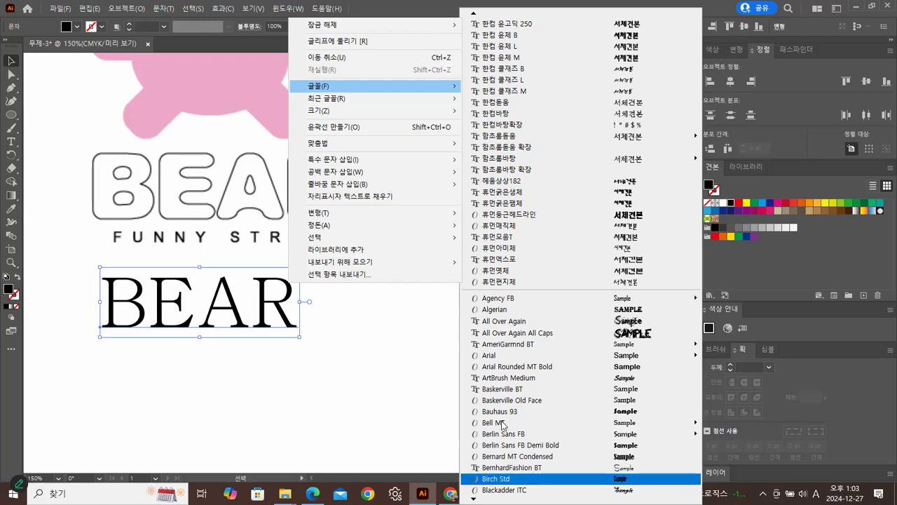
{"action": "mouse_move", "coordinate": [581, 358]}
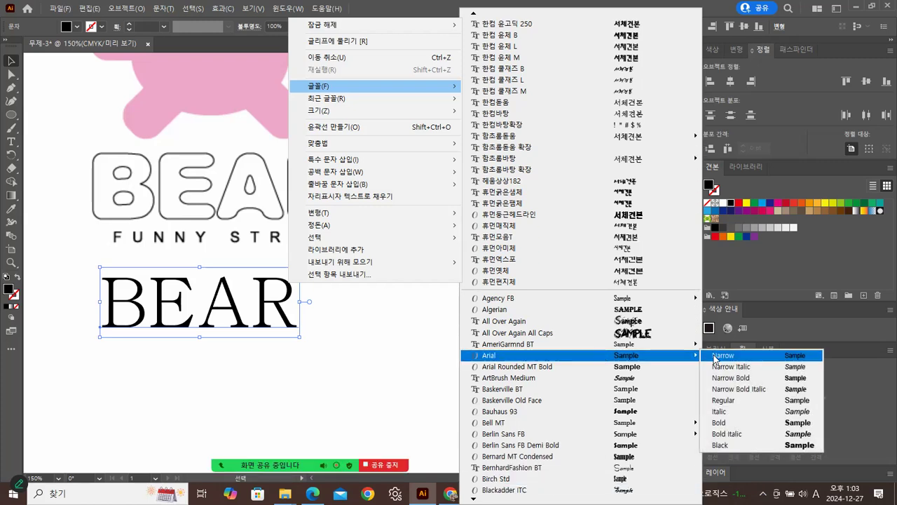
{"action": "left_click", "coordinate": [721, 447]}
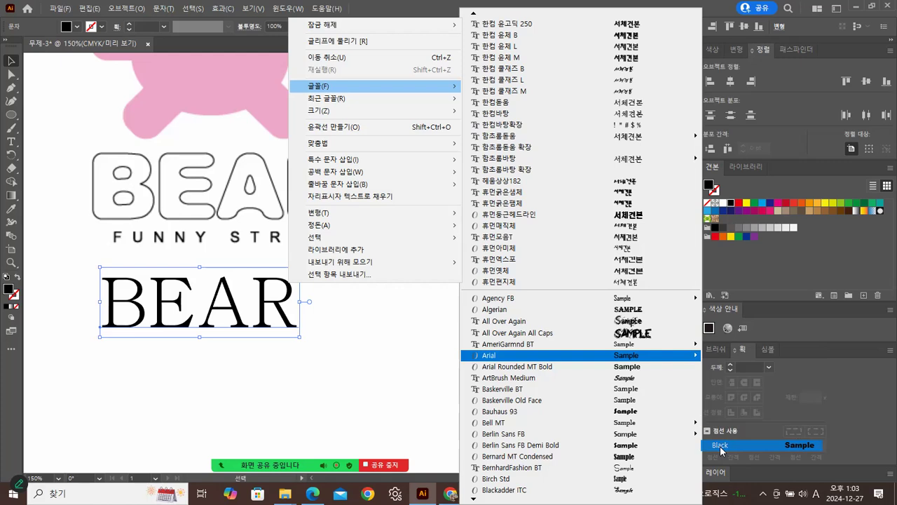
{"action": "left_click", "coordinate": [399, 375]}
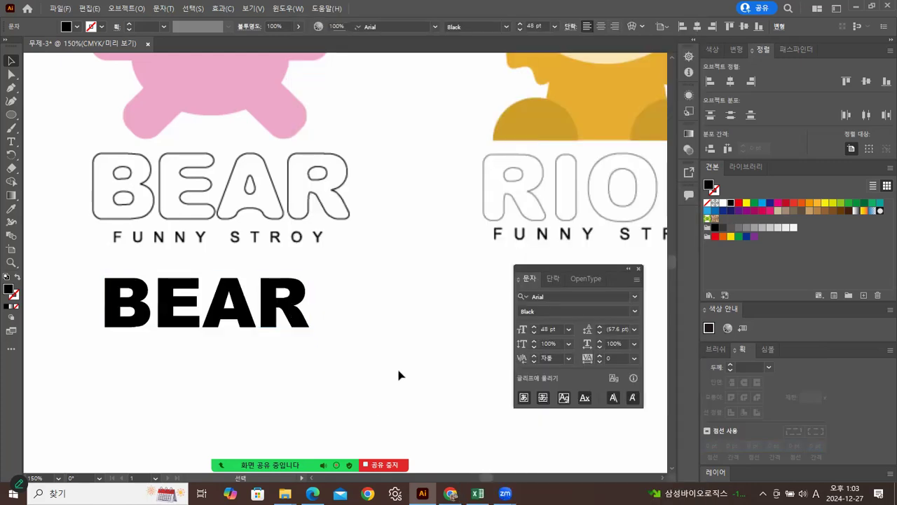
- Shift the BEAR text slightly to the right and set its font size to 60 pt
{"action": "left_click_drag", "start_coordinate": [242, 328], "coordinate": [274, 328]}
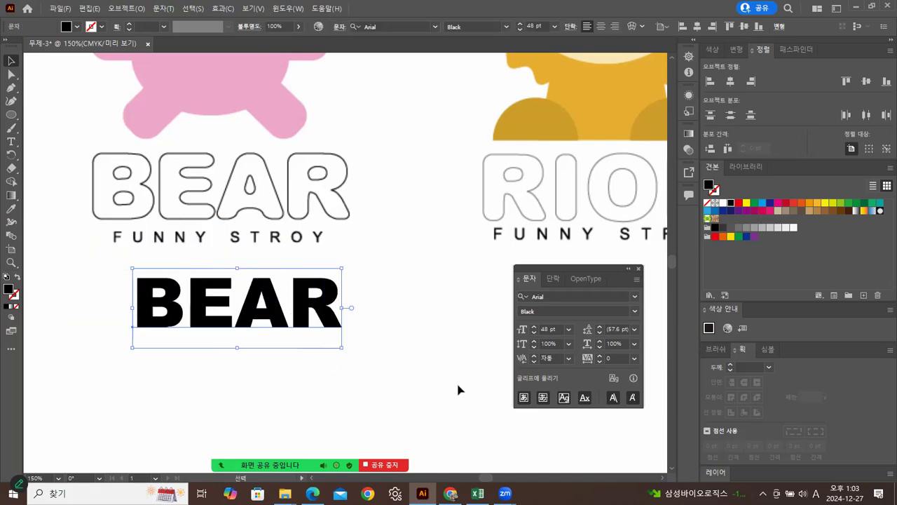
{"action": "left_click", "coordinate": [569, 330]}
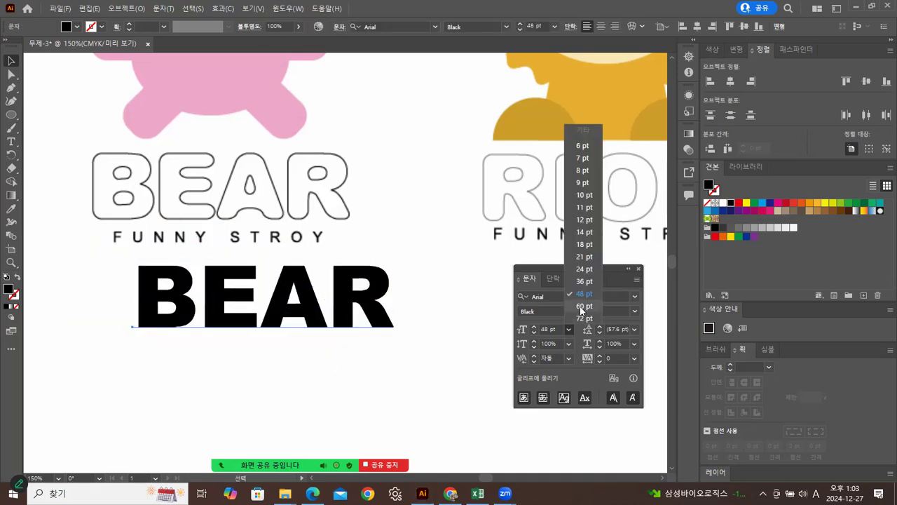
{"action": "left_click", "coordinate": [581, 307]}
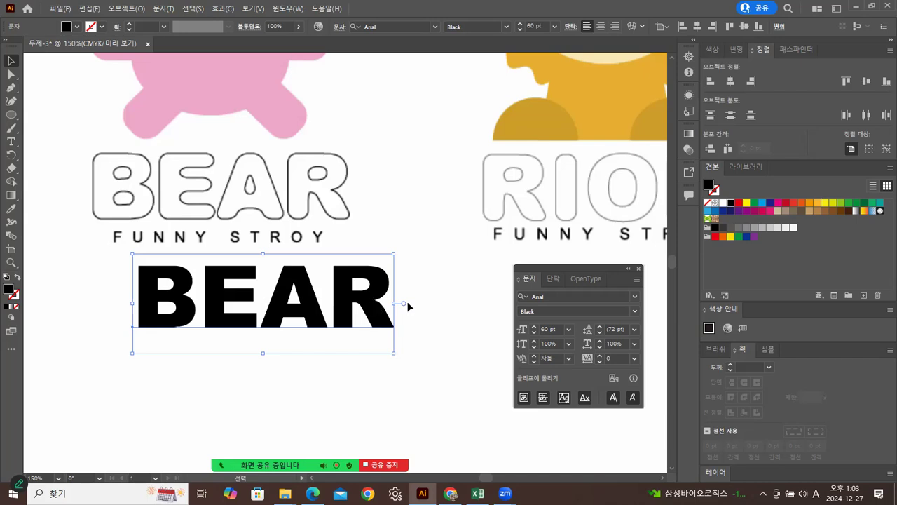
{"action": "left_click", "coordinate": [446, 289]}
- Move the BEAR text onto the outlined BEAR lettering and scale it to fit, about 63.5 pt with about 94.5% horizontal scale
{"action": "left_click_drag", "start_coordinate": [375, 324], "coordinate": [361, 247]}
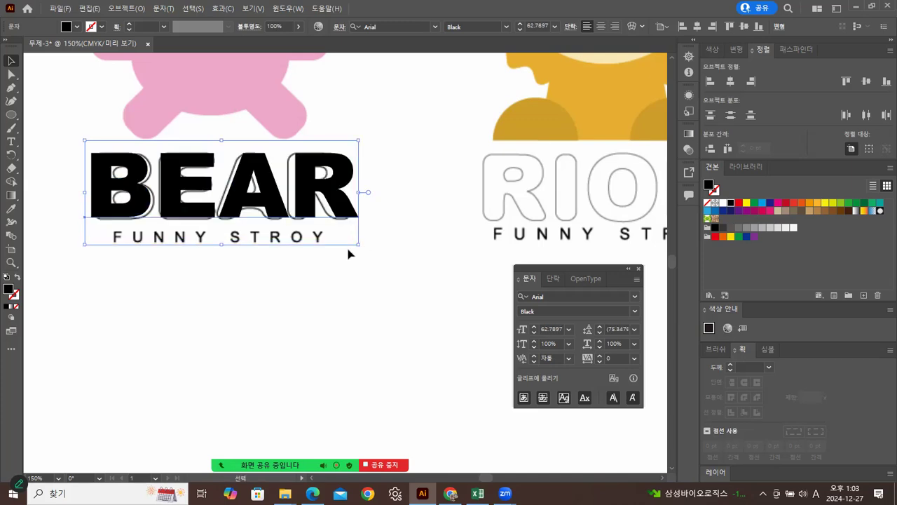
{"action": "left_click_drag", "start_coordinate": [142, 204], "coordinate": [148, 203]}
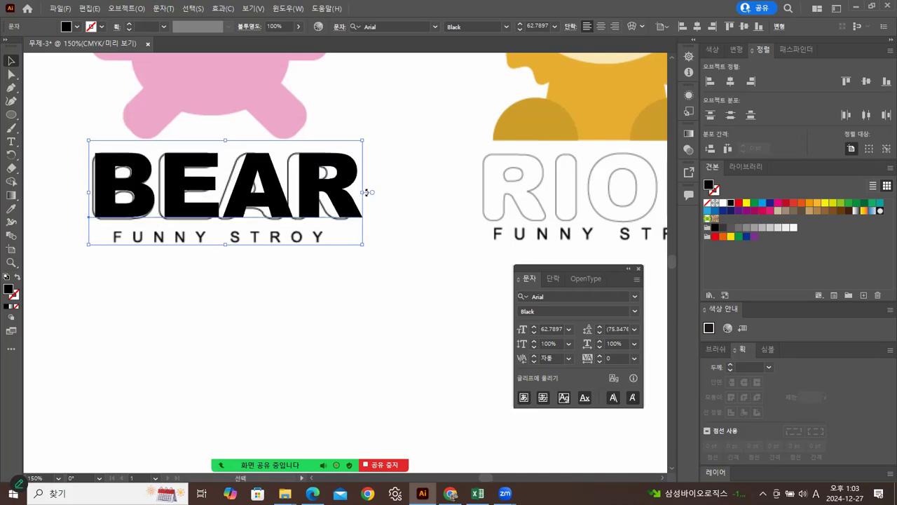
{"action": "left_click_drag", "start_coordinate": [362, 192], "coordinate": [350, 194]}
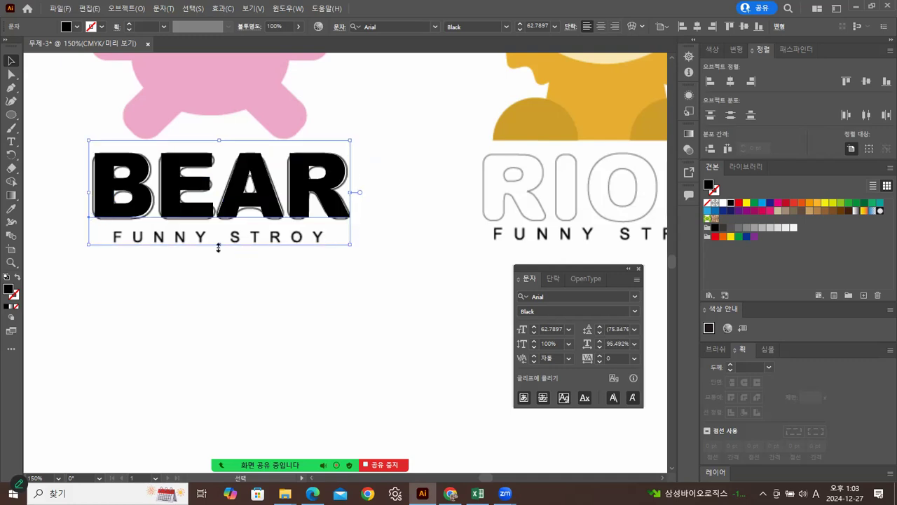
{"action": "left_click_drag", "start_coordinate": [219, 244], "coordinate": [218, 245]}
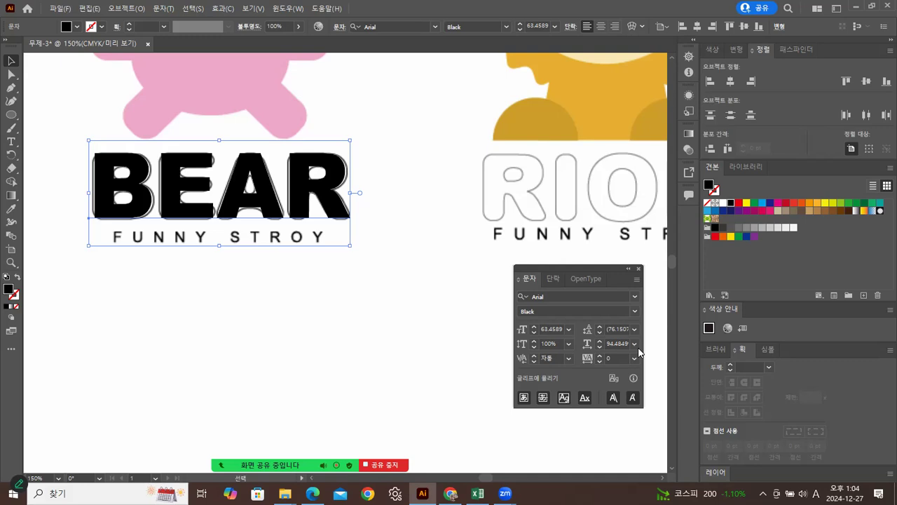
- Reset the BEAR text's horizontal scale to 100% and narrow it again to the outlined lettering's width, about 94.9%
{"action": "left_click", "coordinate": [617, 344]}
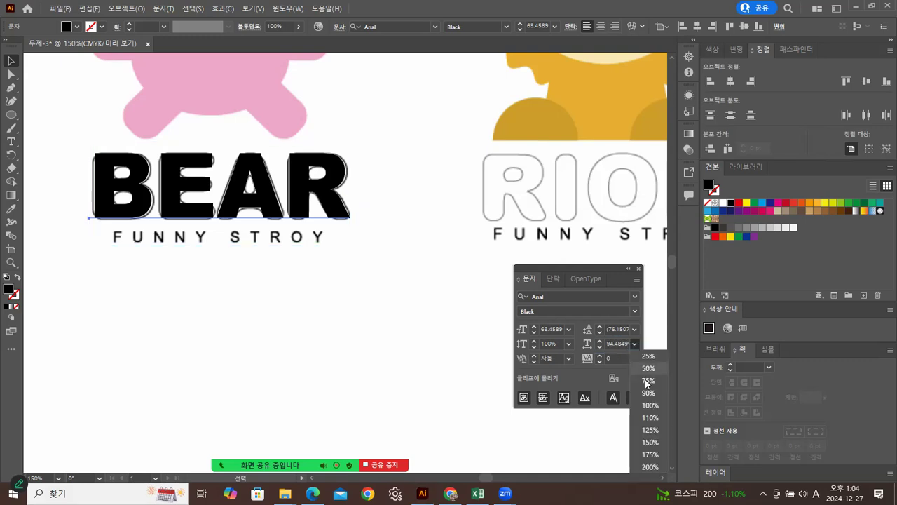
{"action": "left_click", "coordinate": [648, 405]}
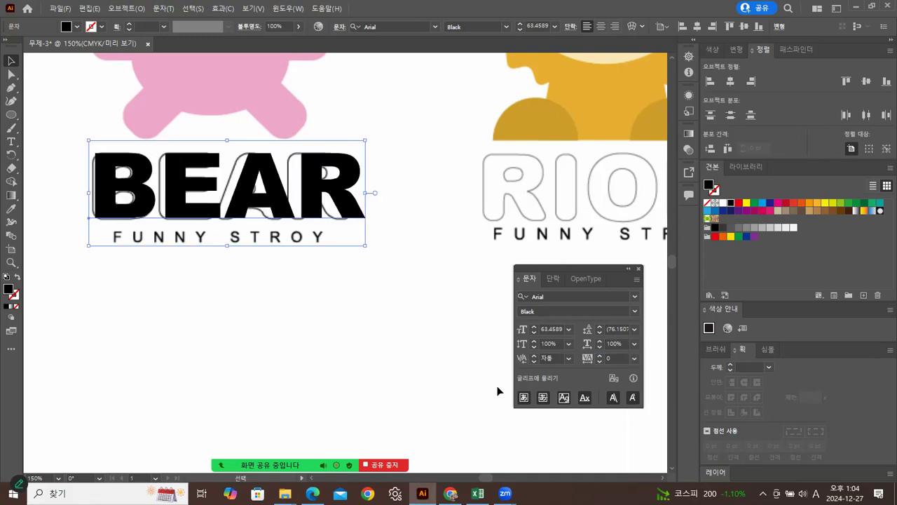
{"action": "left_click_drag", "start_coordinate": [366, 193], "coordinate": [350, 192]}
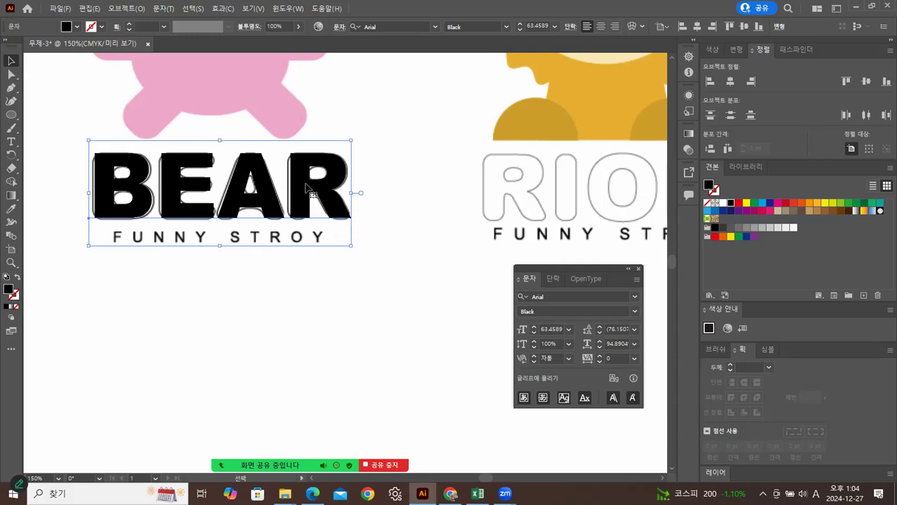
- Refine the BEAR text's fit over the outlined lettering, ending at about 63.4 pt with about 94.8% horizontal scale
{"action": "left_click_drag", "start_coordinate": [220, 142], "coordinate": [220, 144]}
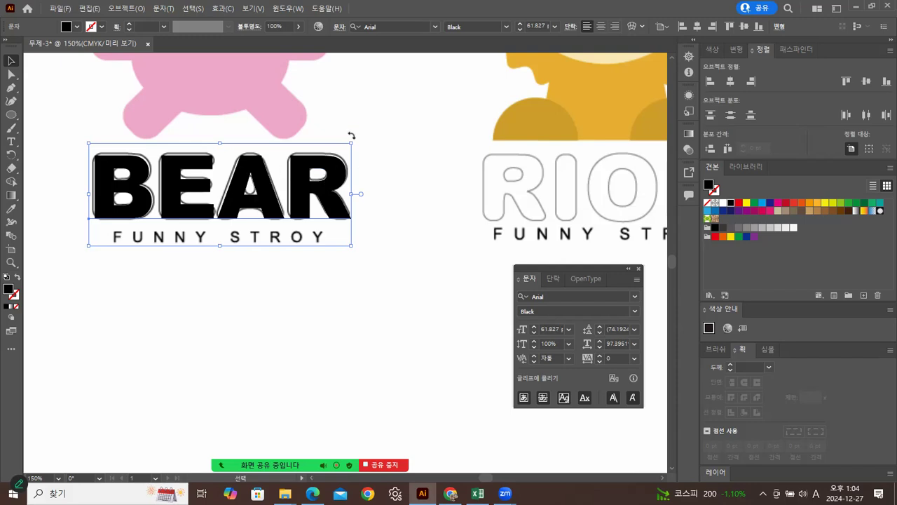
{"action": "left_click_drag", "start_coordinate": [353, 138], "coordinate": [359, 137]}
{"action": "left_click_drag", "start_coordinate": [334, 189], "coordinate": [335, 187]}
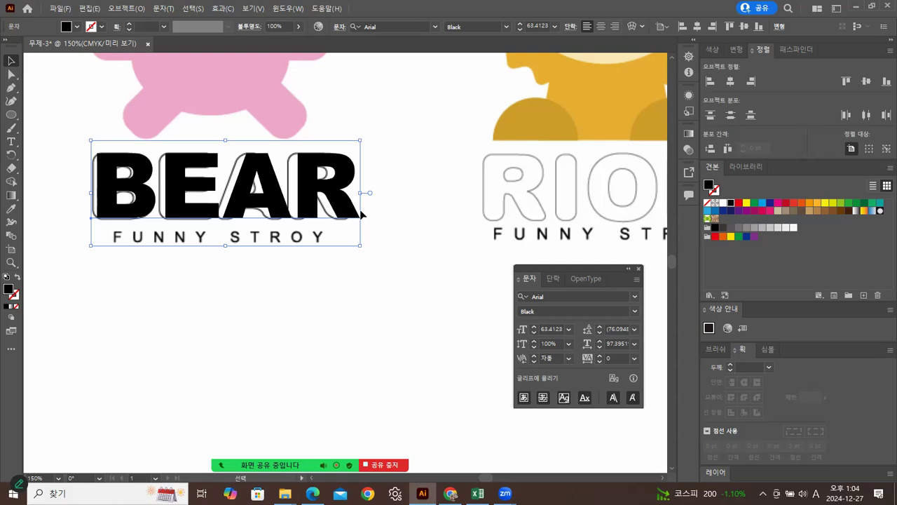
{"action": "left_click_drag", "start_coordinate": [360, 192], "coordinate": [353, 193]}
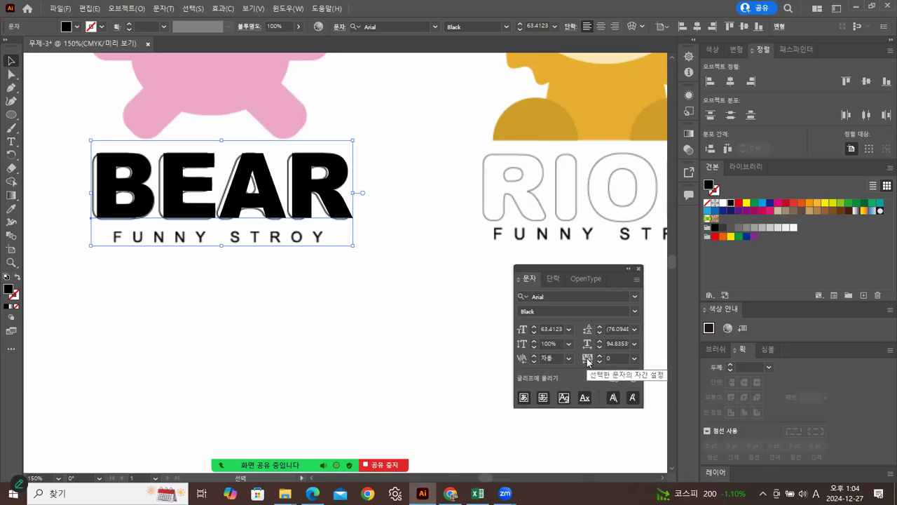
- Set the tracking of the BEAR text to -10
{"action": "left_click", "coordinate": [635, 359]}
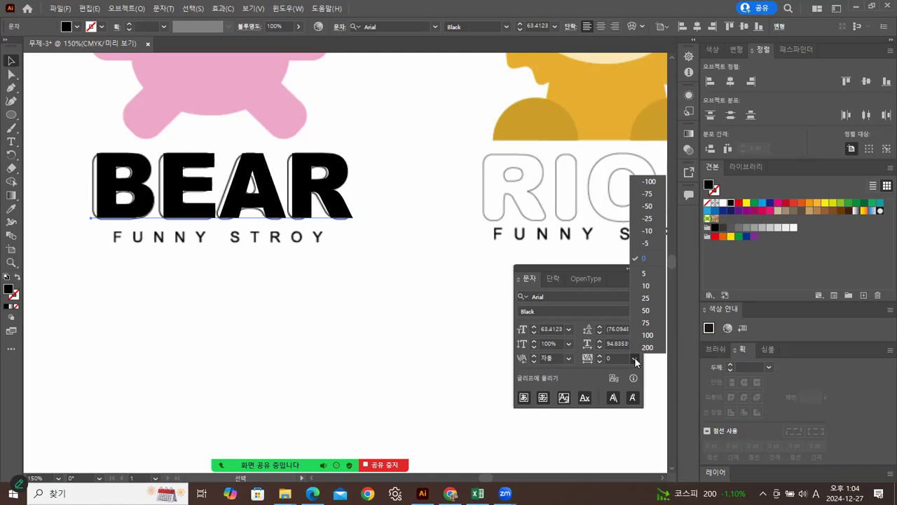
{"action": "left_click", "coordinate": [648, 231]}
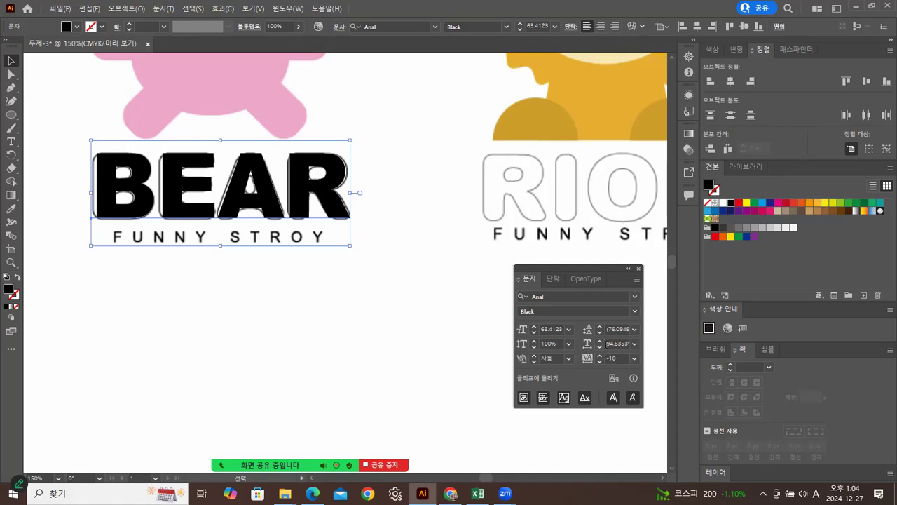
{"action": "left_click", "coordinate": [635, 343]}
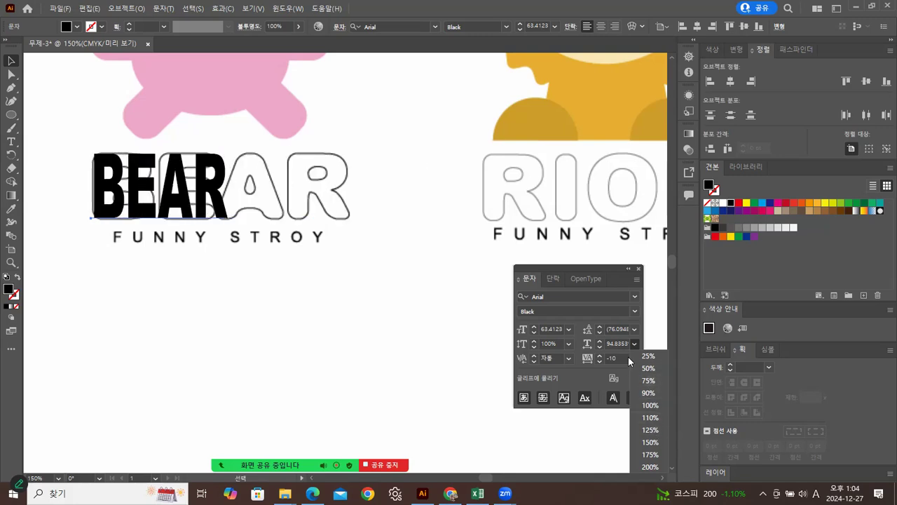
{"action": "left_click", "coordinate": [612, 329]}
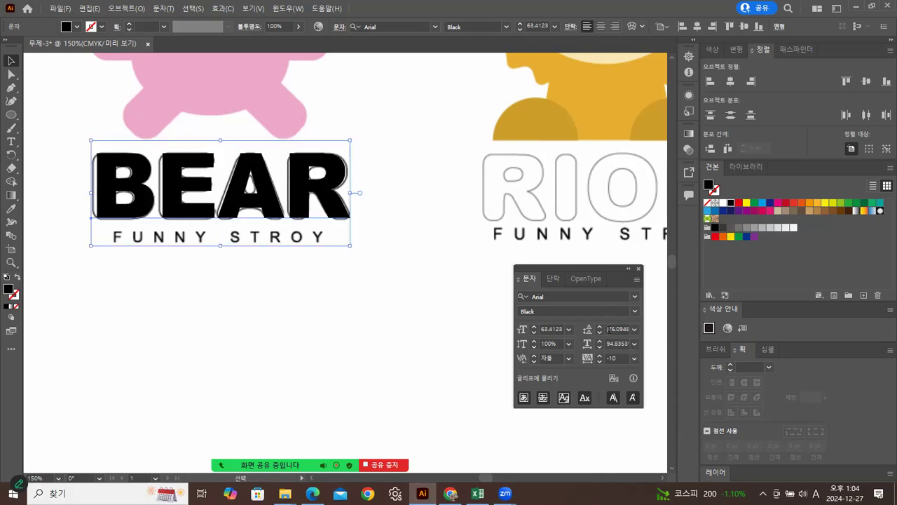
{"action": "left_click_drag", "start_coordinate": [607, 329], "coordinate": [634, 329]}
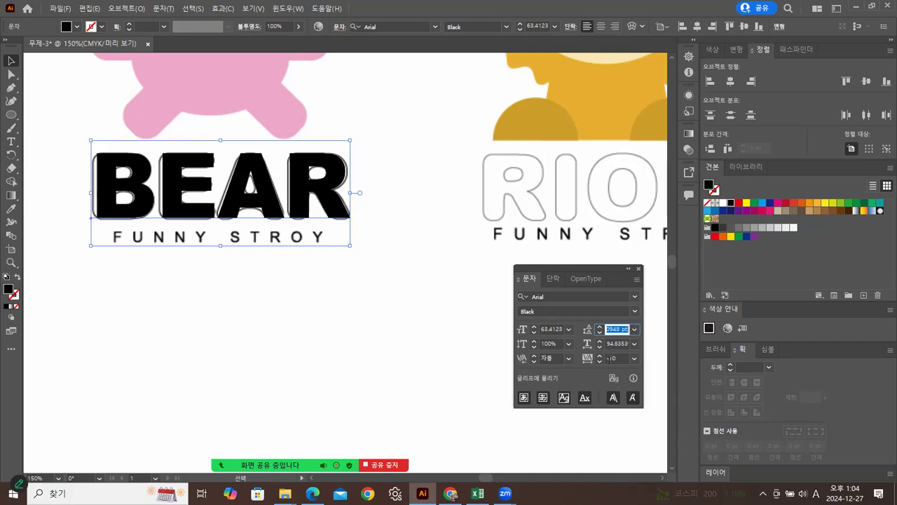
- Set the BEAR text's horizontal scale to 95%
{"action": "left_click", "coordinate": [608, 345]}
{"action": "left_click_drag", "start_coordinate": [607, 344], "coordinate": [621, 344]}
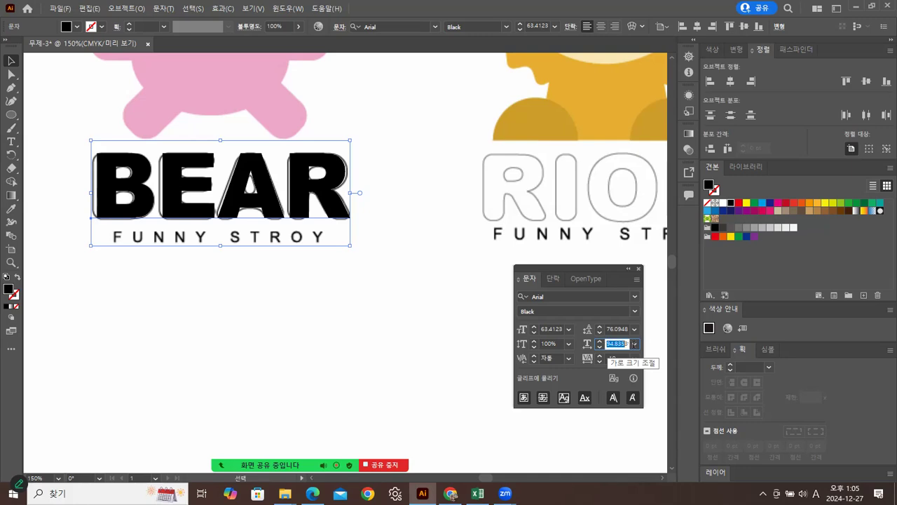
{"action": "type", "text": "95"}
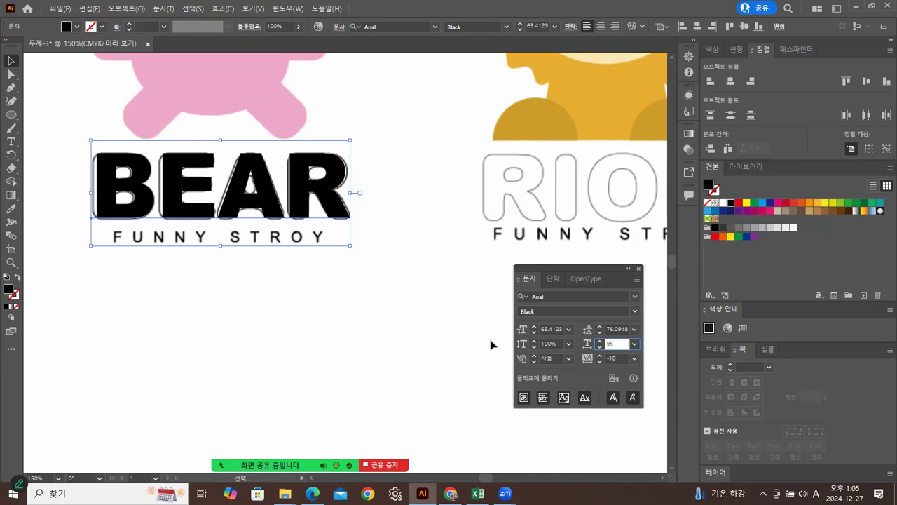
{"action": "left_click", "coordinate": [464, 334]}
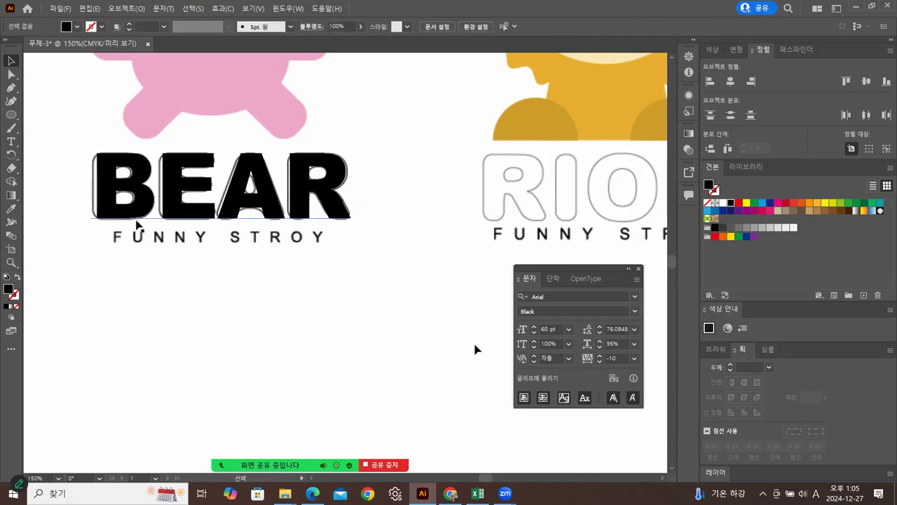
- Widen the BEAR text to about 96.6% horizontal scale and nudge it right over the outlined lettering
{"action": "left_click", "coordinate": [151, 210]}
{"action": "left_click_drag", "start_coordinate": [94, 190], "coordinate": [86, 194]}
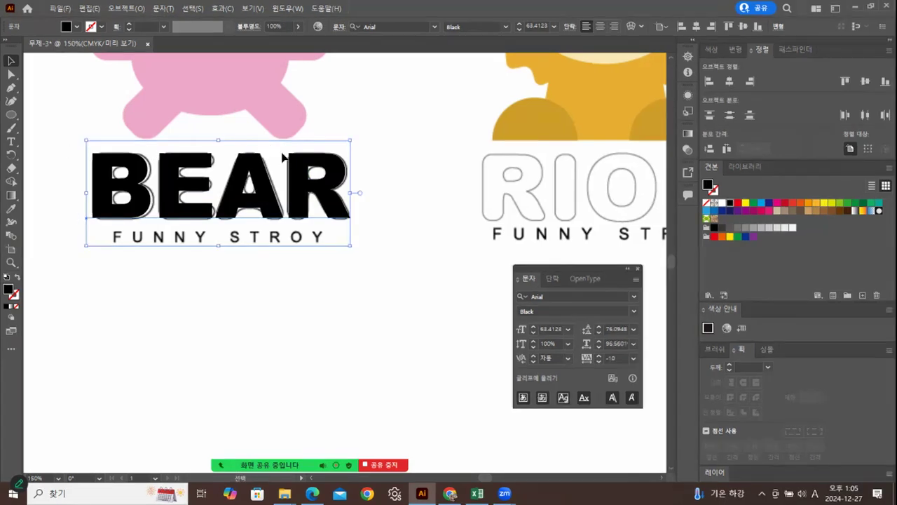
{"action": "key", "text": "Right"}
{"action": "key", "text": "ctrl+shift+a"}
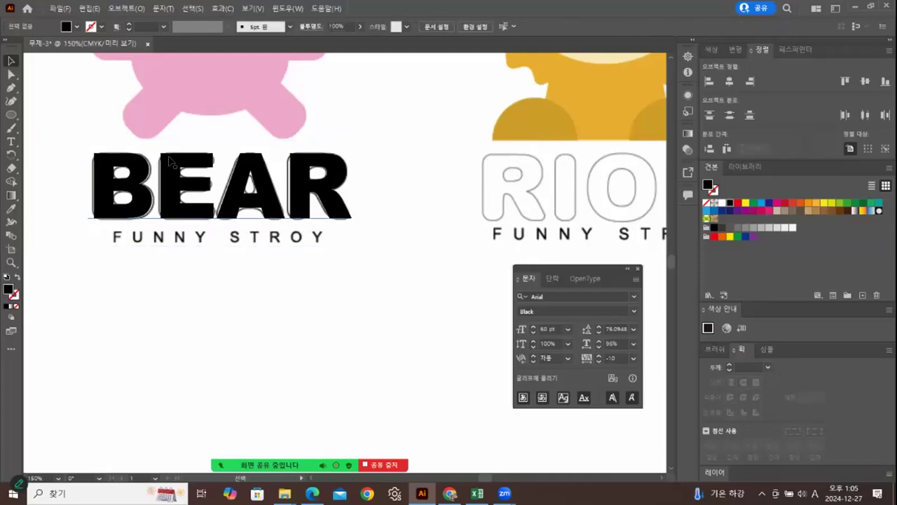
- Move the BEAR text below the left FUNNY STROY caption and place a duplicate directly underneath it
{"action": "left_click_drag", "start_coordinate": [200, 155], "coordinate": [284, 303]}
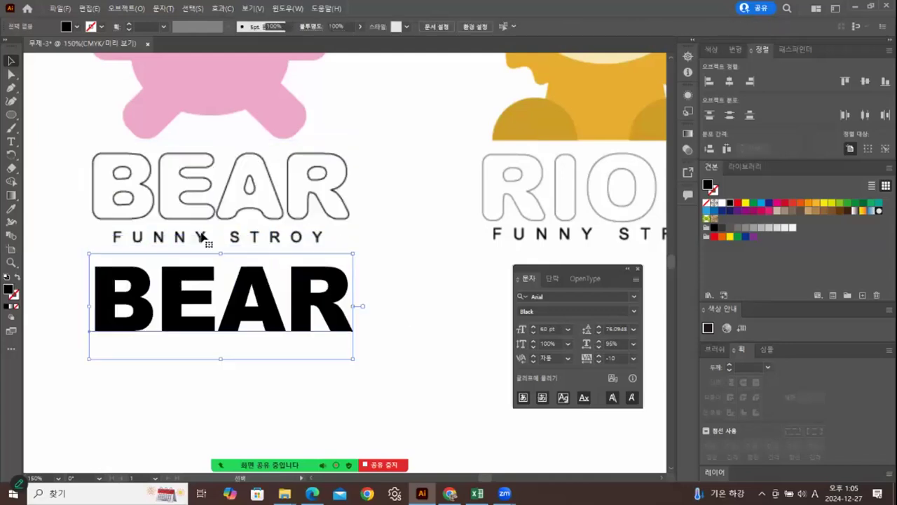
{"action": "key", "text": "ctrl+shift+a"}
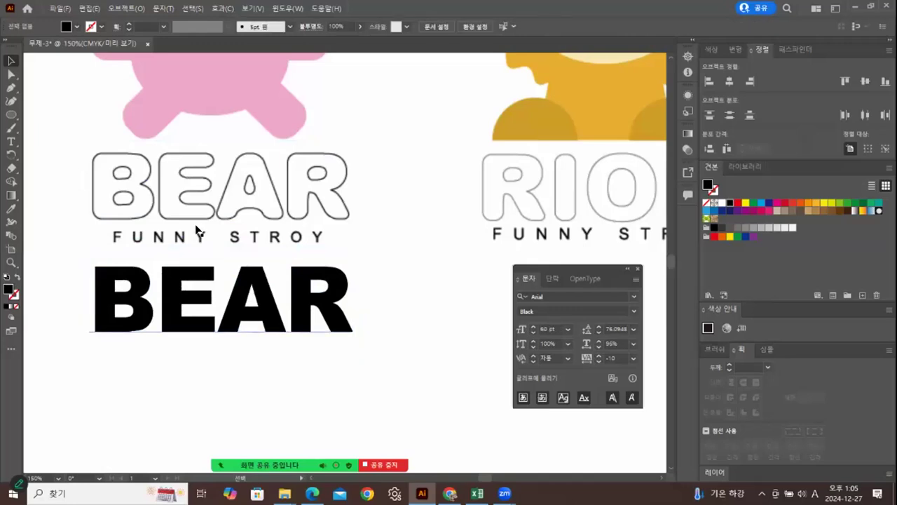
{"action": "left_click", "coordinate": [175, 279]}
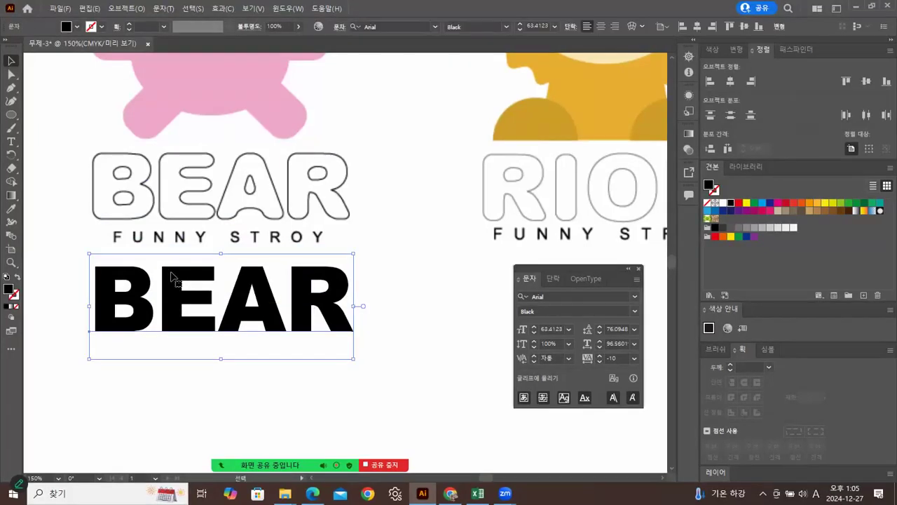
{"action": "left_click_drag", "start_coordinate": [183, 314], "coordinate": [184, 410]}
{"action": "left_click", "coordinate": [411, 277]}
{"action": "left_click_drag", "start_coordinate": [410, 277], "coordinate": [388, 241]}
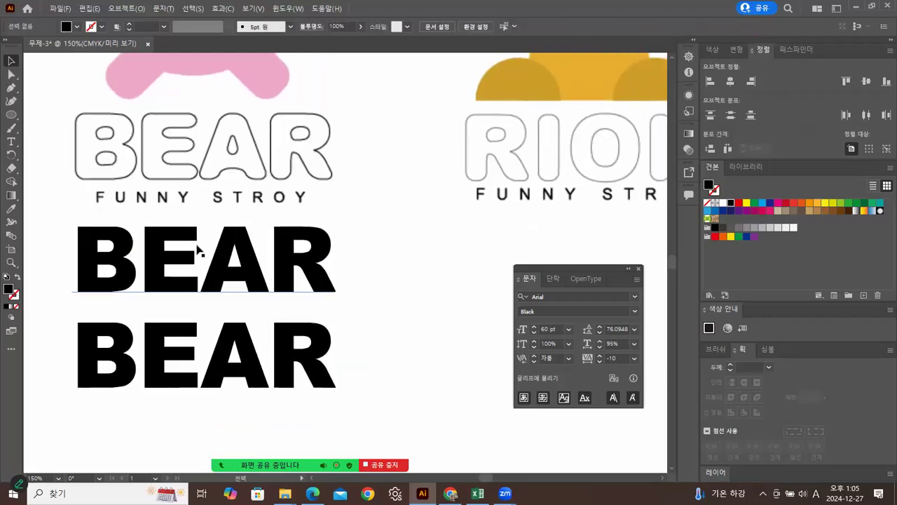
- Convert the upper BEAR text to outlines, keeping the lower copy as live text
{"action": "left_click", "coordinate": [190, 240]}
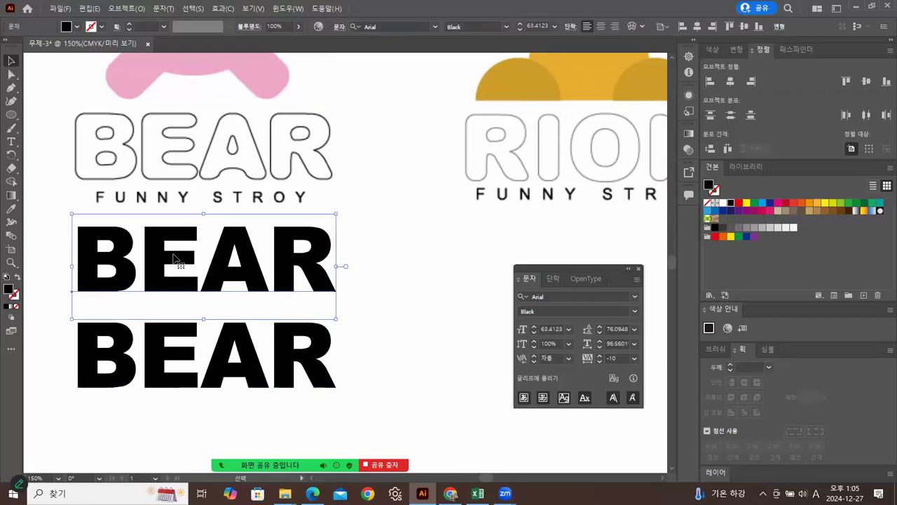
{"action": "left_click", "coordinate": [176, 333]}
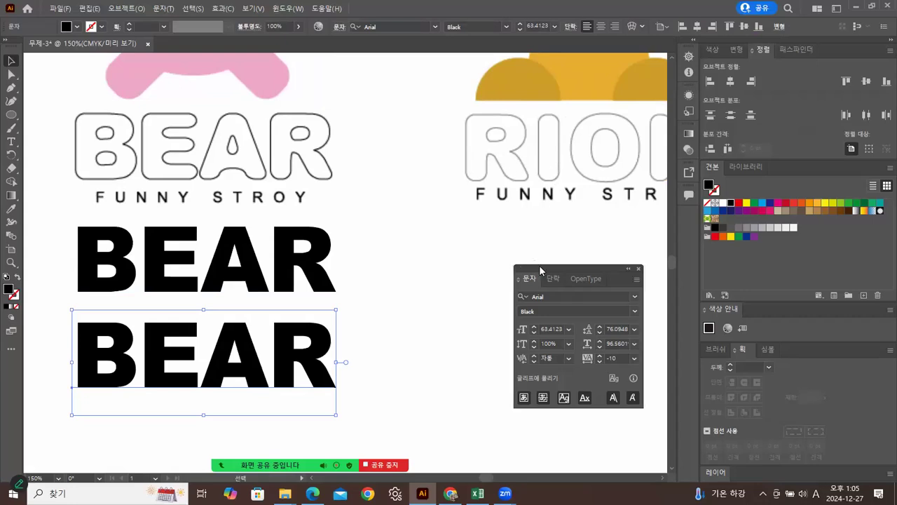
{"action": "left_click_drag", "start_coordinate": [540, 270], "coordinate": [533, 372]}
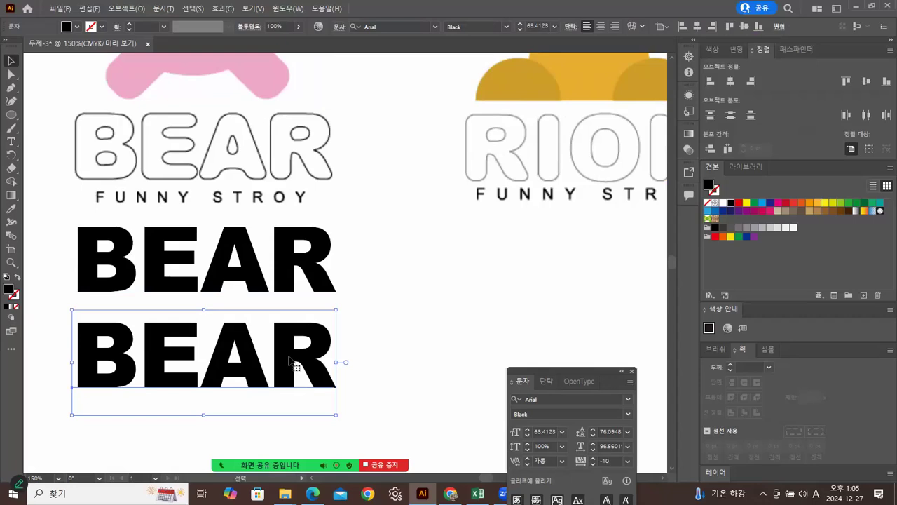
{"action": "left_click", "coordinate": [350, 275]}
{"action": "left_click", "coordinate": [309, 271]}
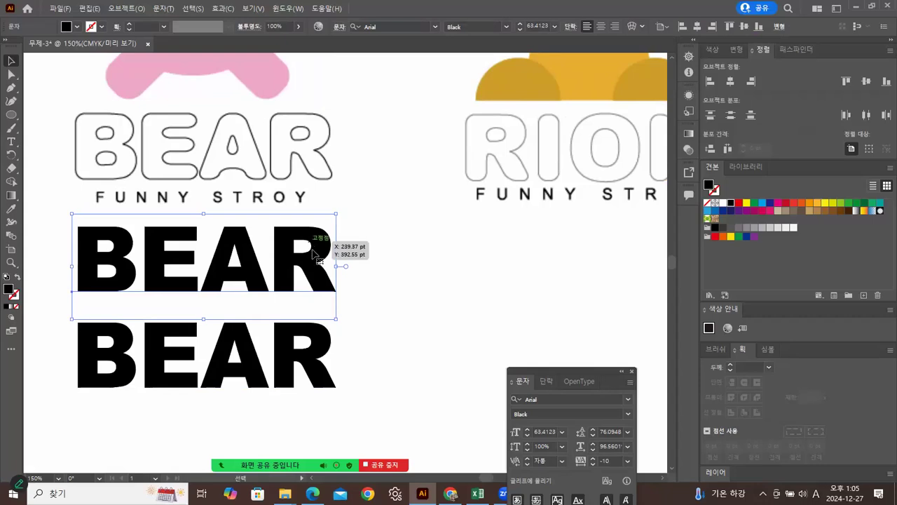
{"action": "right_click", "coordinate": [305, 264]}
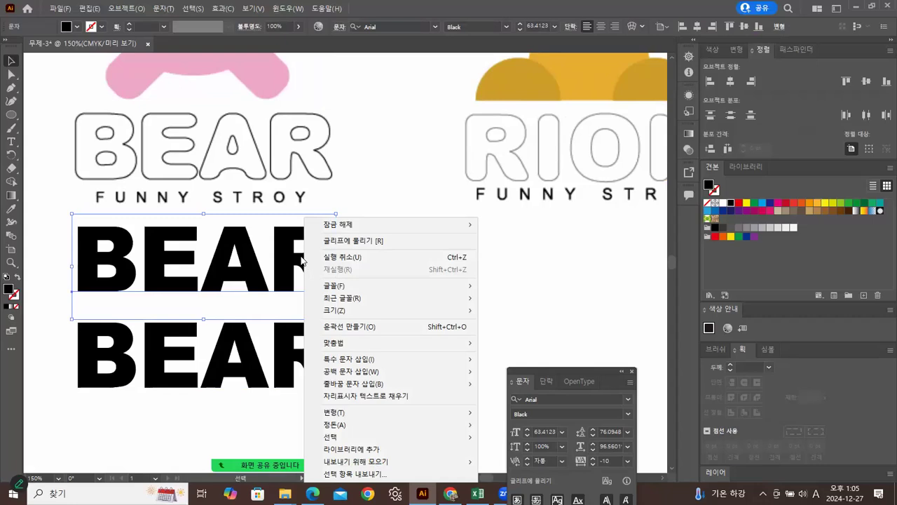
{"action": "left_click", "coordinate": [357, 328]}
{"action": "left_click", "coordinate": [383, 289]}
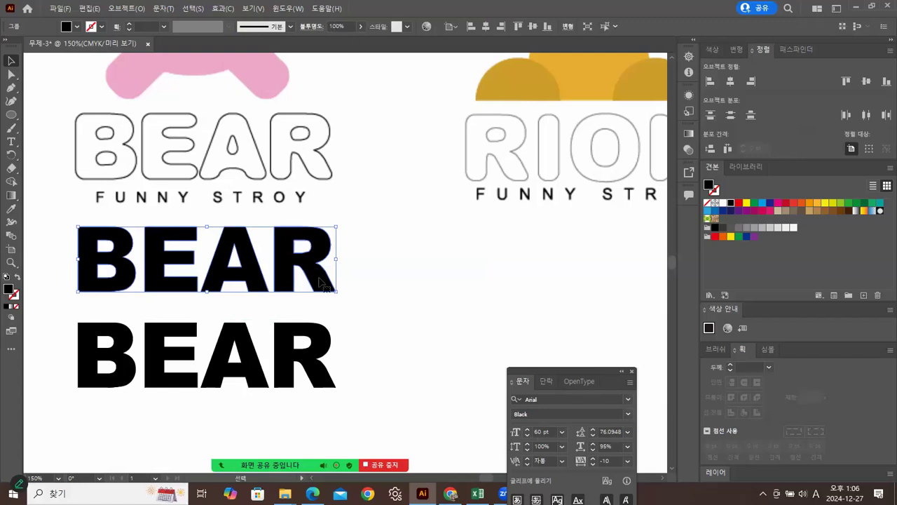
- Give the outlined upper BEAR lettering the default white fill and 1 pt black stroke
{"action": "left_click", "coordinate": [312, 337]}
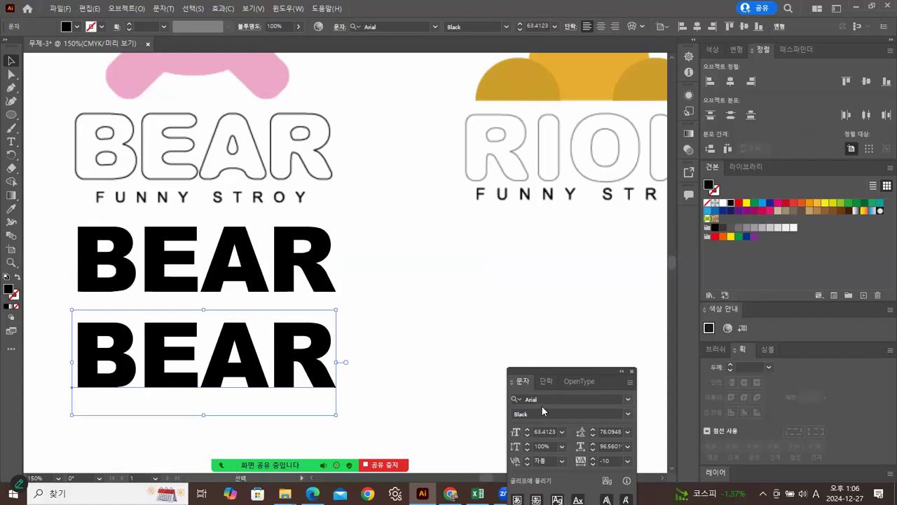
{"action": "left_click", "coordinate": [320, 251]}
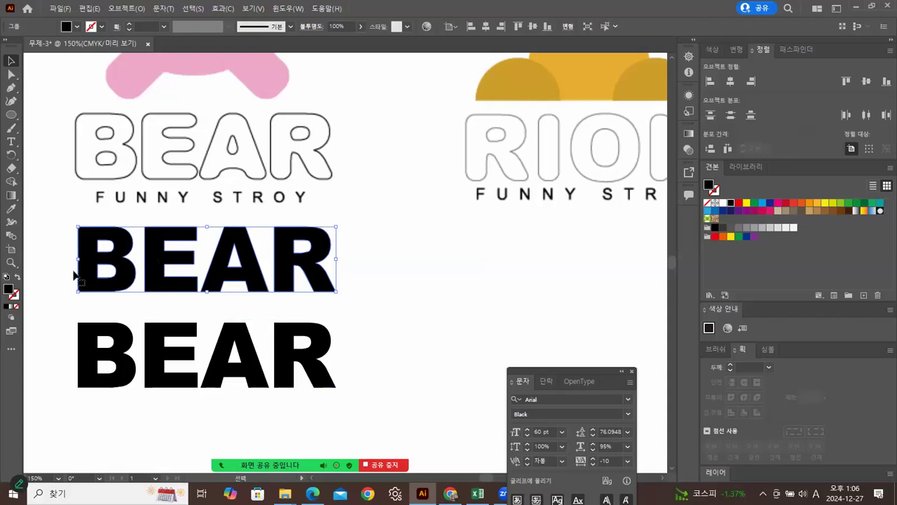
{"action": "left_click", "coordinate": [6, 277]}
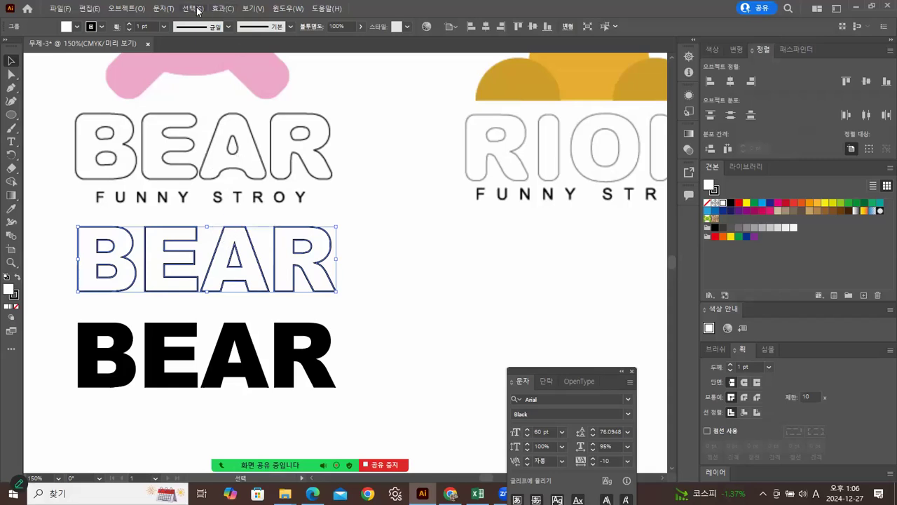
- Try the Round Corners effect with a 10 pt radius on the upper BEAR lettering
{"action": "left_click", "coordinate": [221, 9]}
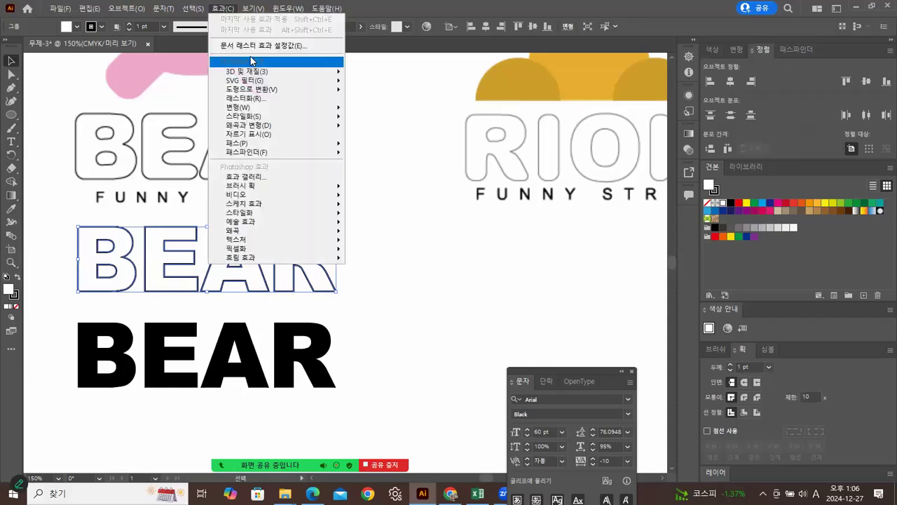
{"action": "mouse_move", "coordinate": [247, 121]}
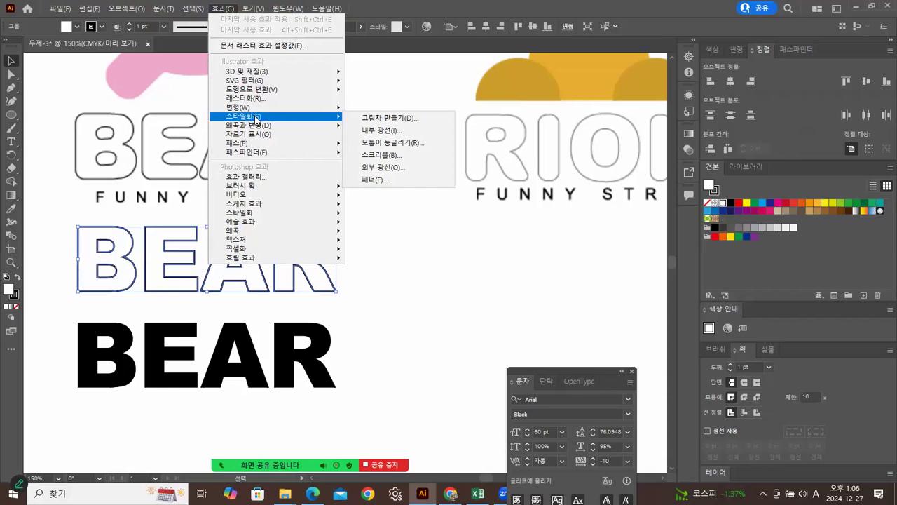
{"action": "left_click", "coordinate": [397, 144]}
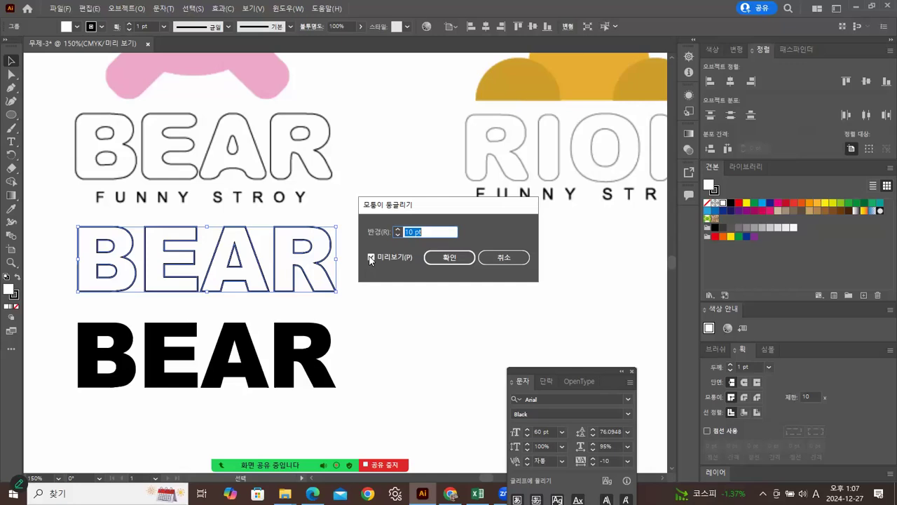
{"action": "left_click", "coordinate": [450, 258]}
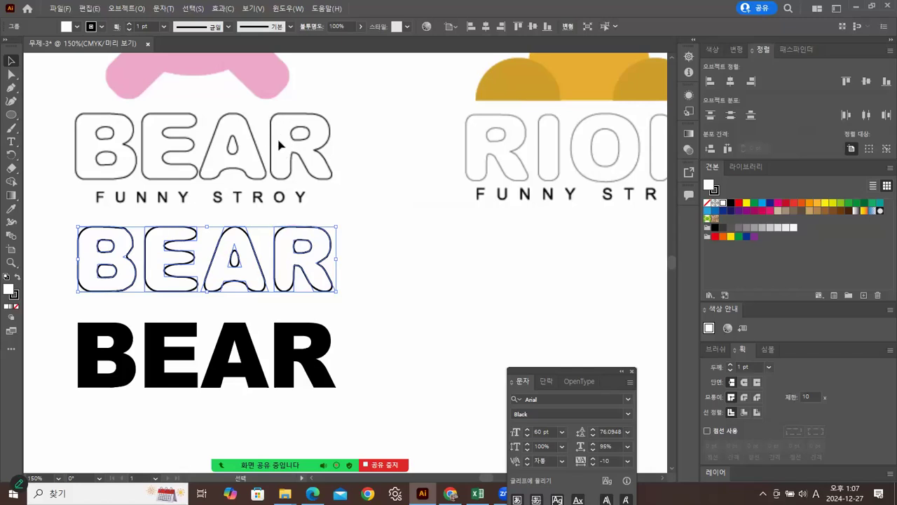
{"action": "key", "text": "ctrl+z"}
{"action": "left_click", "coordinate": [378, 229]}
{"action": "left_click", "coordinate": [320, 234]}
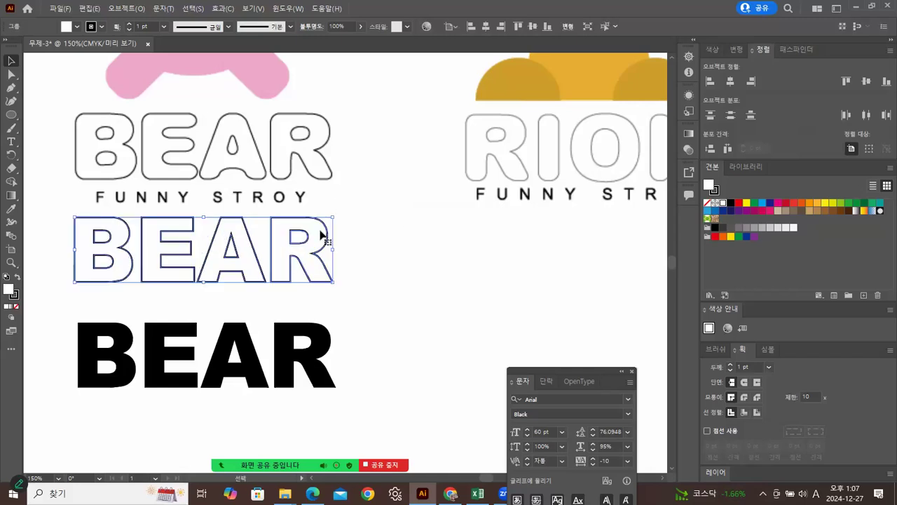
{"action": "key", "text": "ctrl+z"}
- Try the Round Corners effect with a 7 pt radius on the upper BEAR lettering and compare it with the reference
{"action": "left_click", "coordinate": [322, 235]}
{"action": "right_click", "coordinate": [322, 234]}
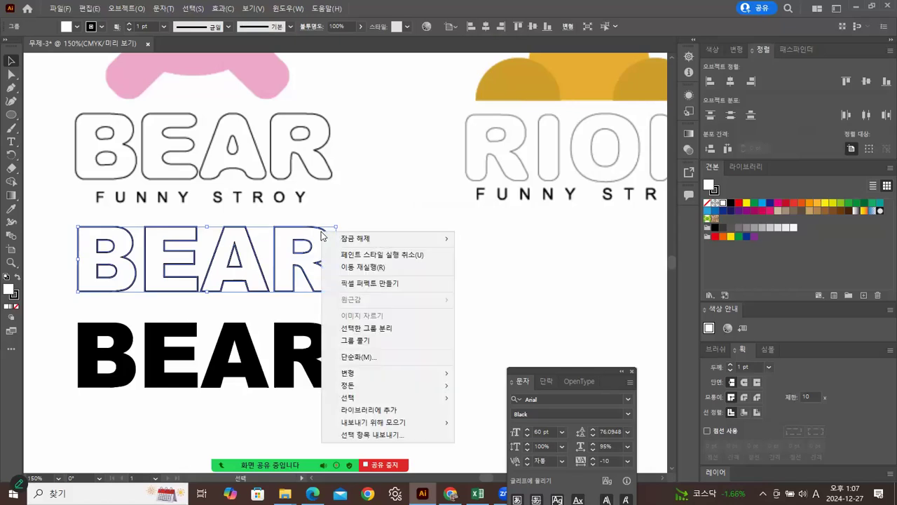
{"action": "left_click", "coordinate": [217, 8]}
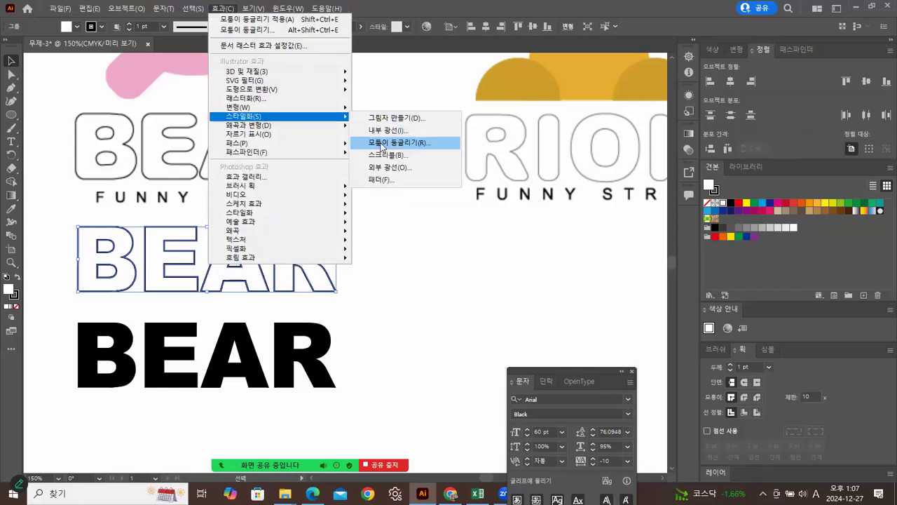
{"action": "key", "text": "Return"}
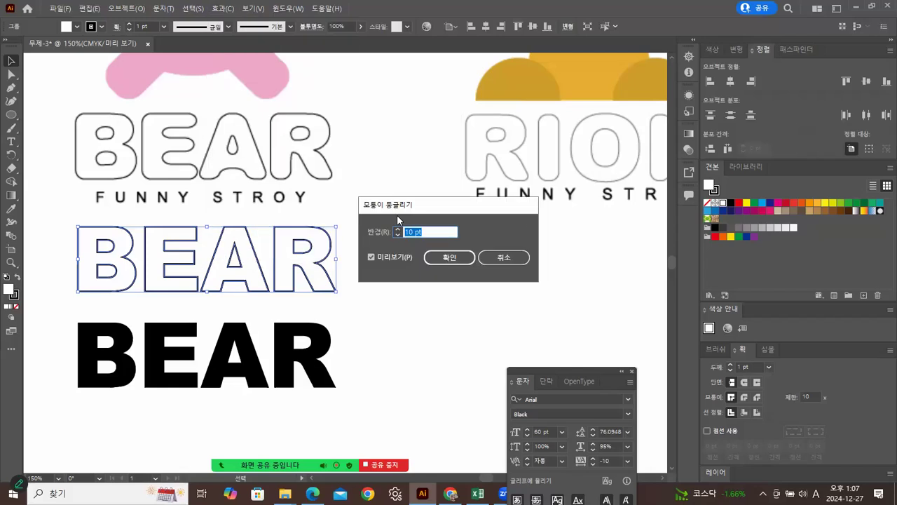
{"action": "left_click", "coordinate": [413, 231]}
{"action": "left_click_drag", "start_coordinate": [413, 231], "coordinate": [375, 232]}
{"action": "type", "text": "7"}
{"action": "left_click", "coordinate": [441, 256]}
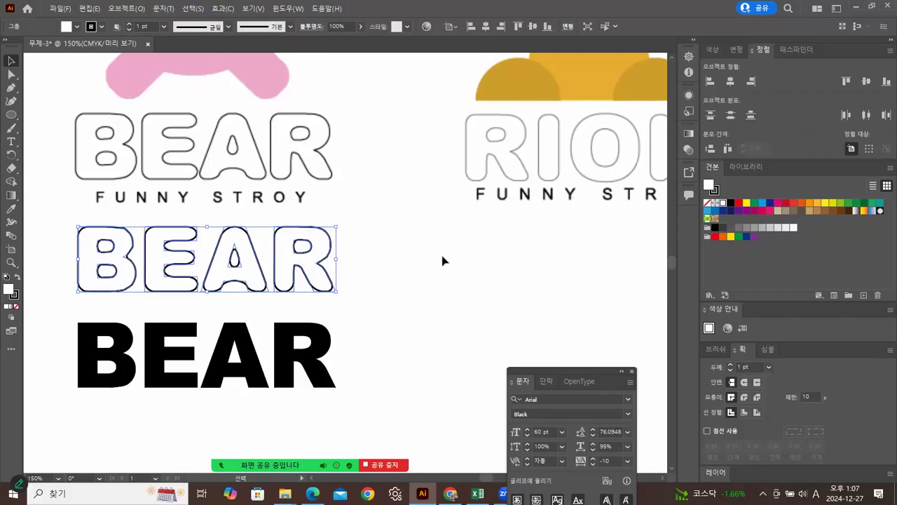
{"action": "left_click", "coordinate": [408, 248]}
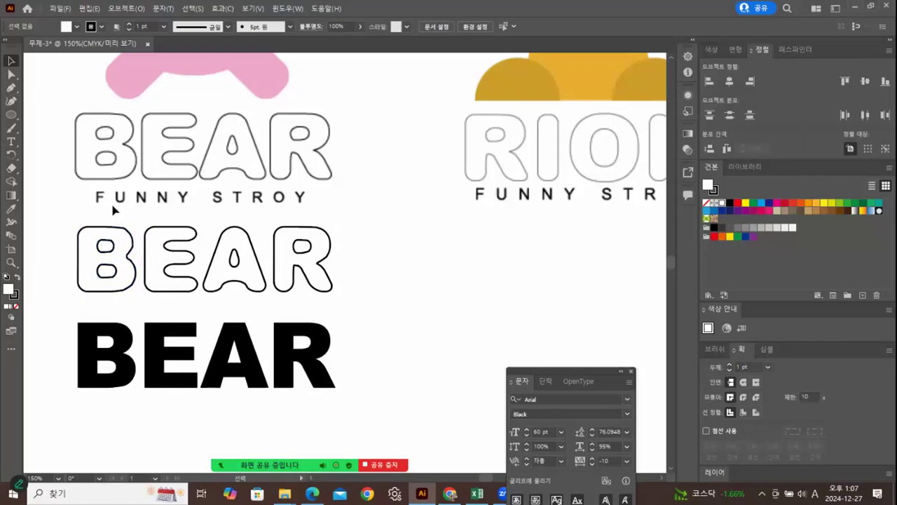
{"action": "left_click", "coordinate": [288, 268]}
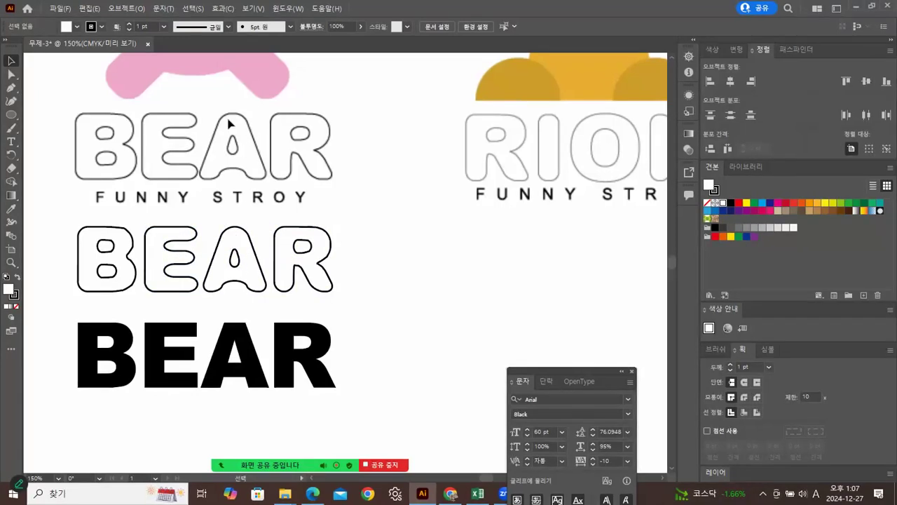
{"action": "left_click", "coordinate": [303, 267]}
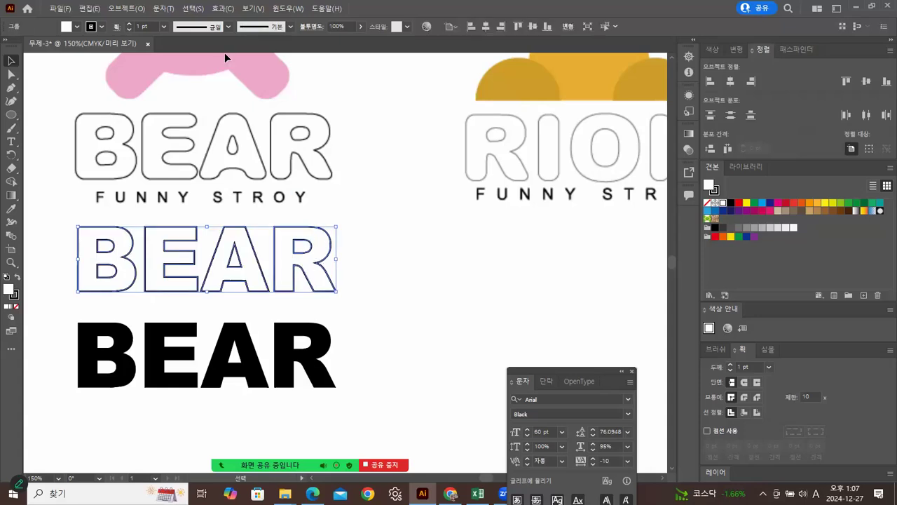
- Apply the Round Corners effect with a 5 pt radius to the upper BEAR lettering
{"action": "left_click_drag", "start_coordinate": [55, 125], "coordinate": [132, 386]}
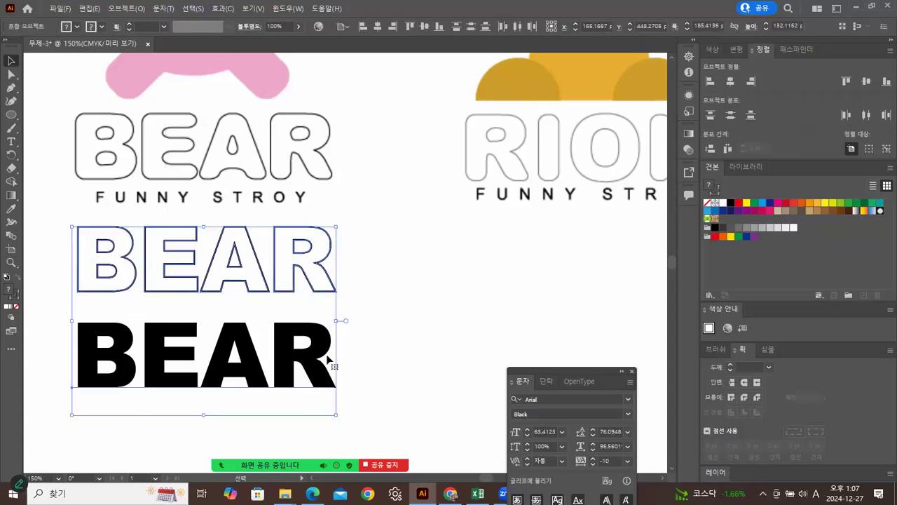
{"action": "left_click", "coordinate": [393, 315]}
{"action": "left_click", "coordinate": [319, 231]}
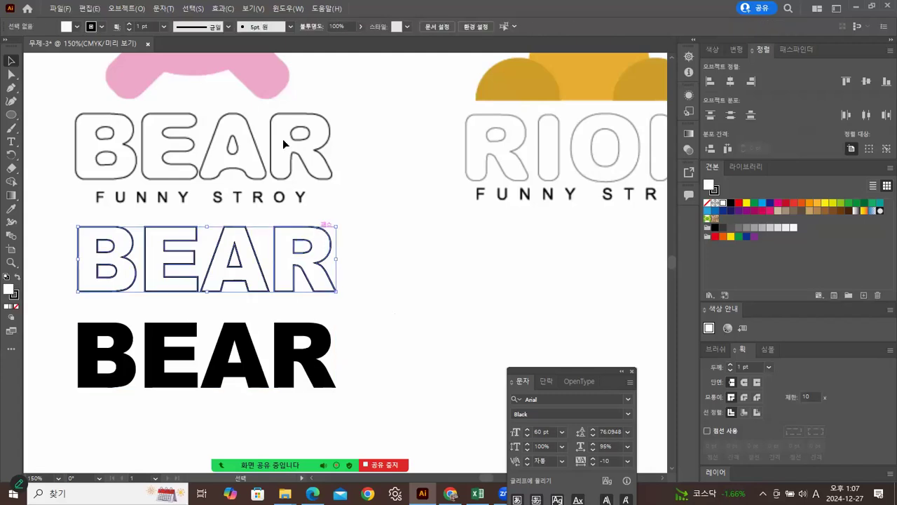
{"action": "left_click", "coordinate": [221, 8]}
{"action": "mouse_move", "coordinate": [288, 115]}
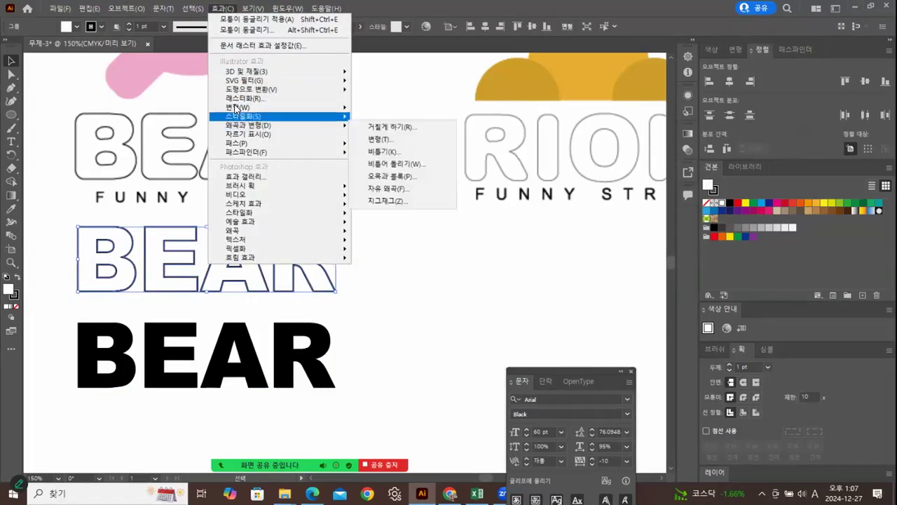
{"action": "left_click", "coordinate": [397, 143]}
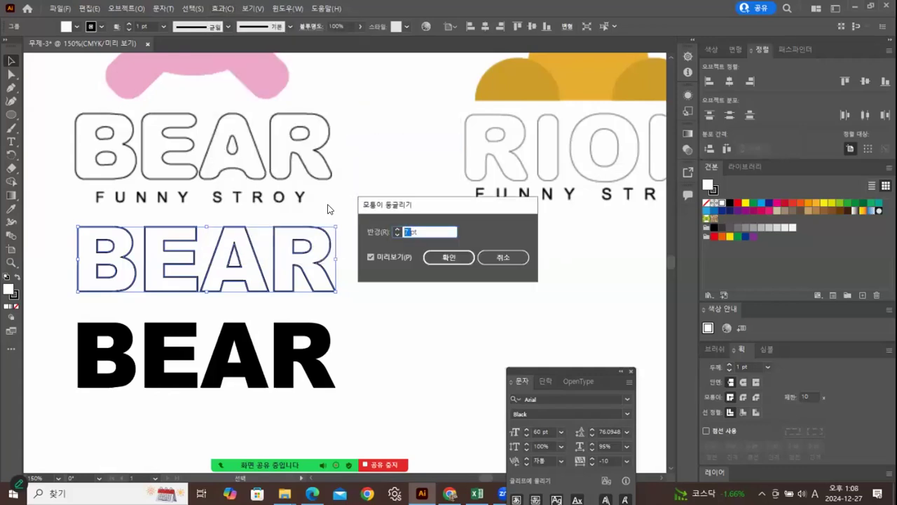
{"action": "type", "text": "5"}
{"action": "key", "text": "Return"}
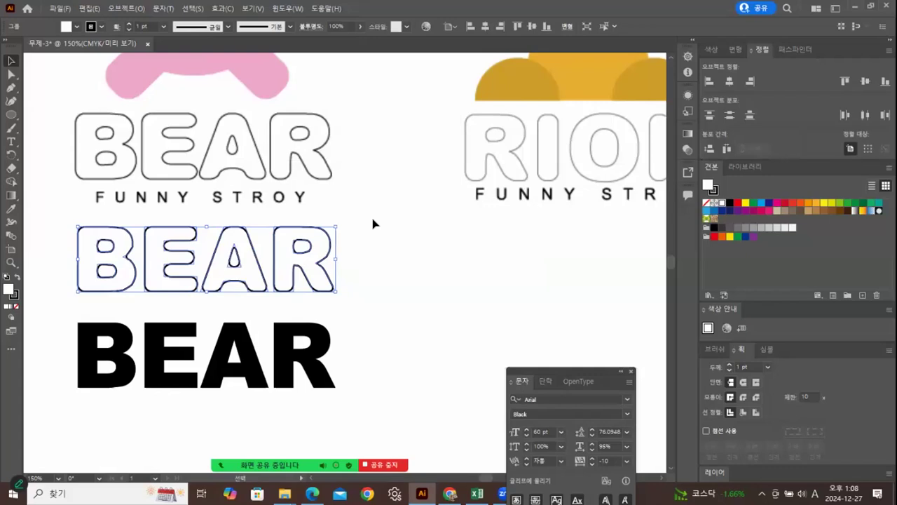
- Undo the 5 pt corner rounding on the upper BEAR lettering and ungroup it into separate letters
{"action": "left_click", "coordinate": [372, 218]}
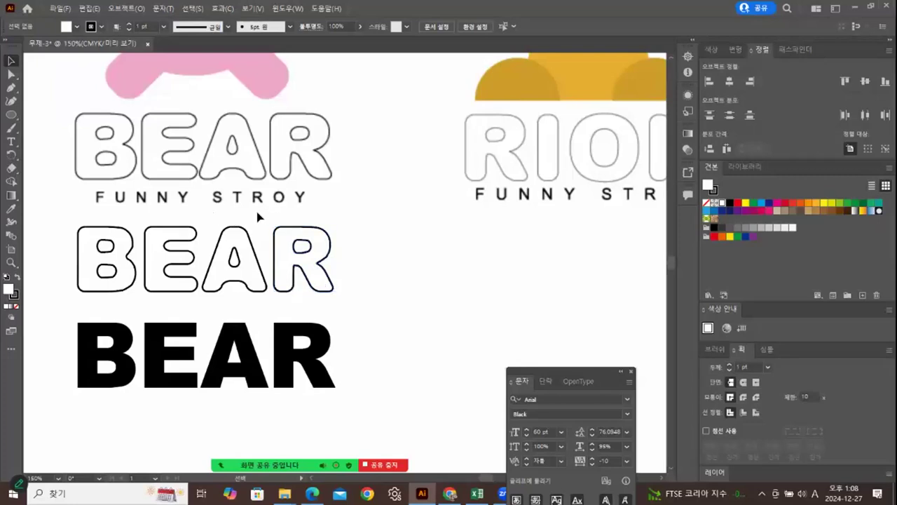
{"action": "key", "text": "ctrl+z"}
{"action": "left_click", "coordinate": [350, 227]}
{"action": "left_click", "coordinate": [169, 233]}
{"action": "right_click", "coordinate": [168, 233]}
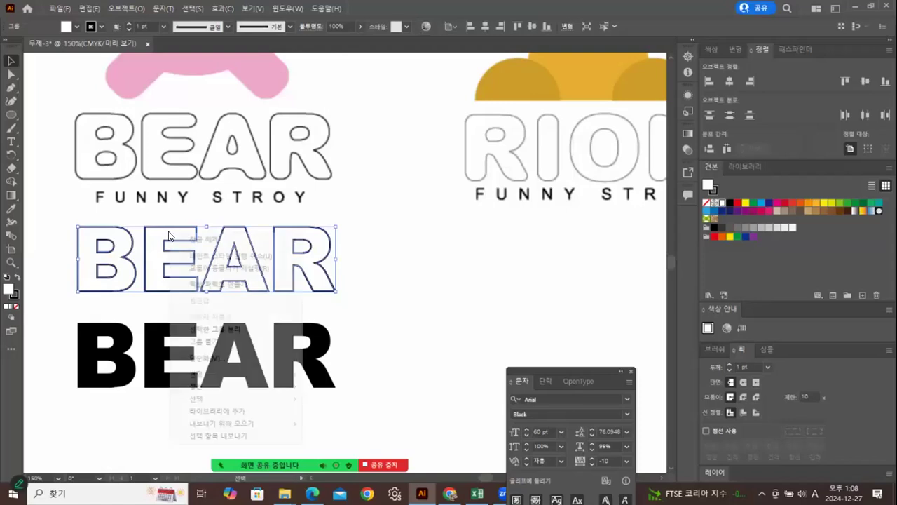
{"action": "left_click", "coordinate": [209, 334]}
{"action": "left_click", "coordinate": [421, 249]}
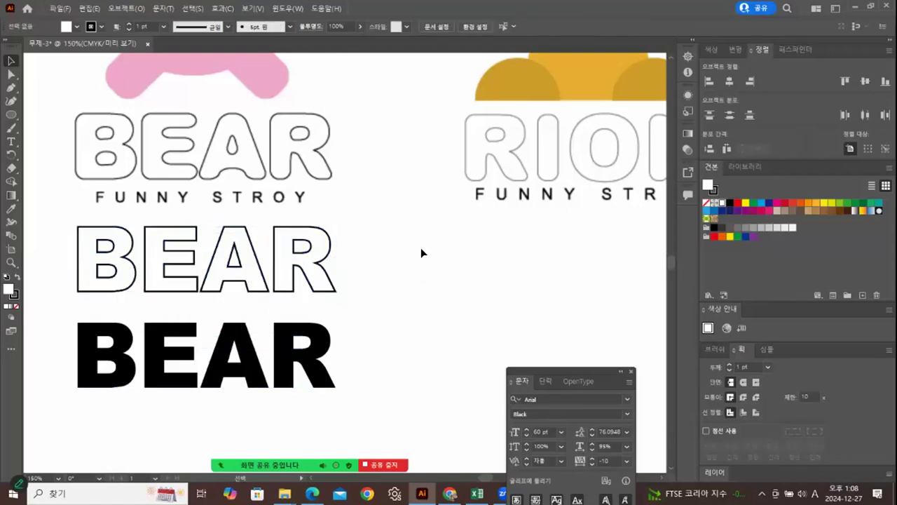
- Try the Round Corners effect with a 7 pt radius on the letters E, A and R of the outlined BEAR
{"action": "left_click_drag", "start_coordinate": [180, 217], "coordinate": [301, 252]}
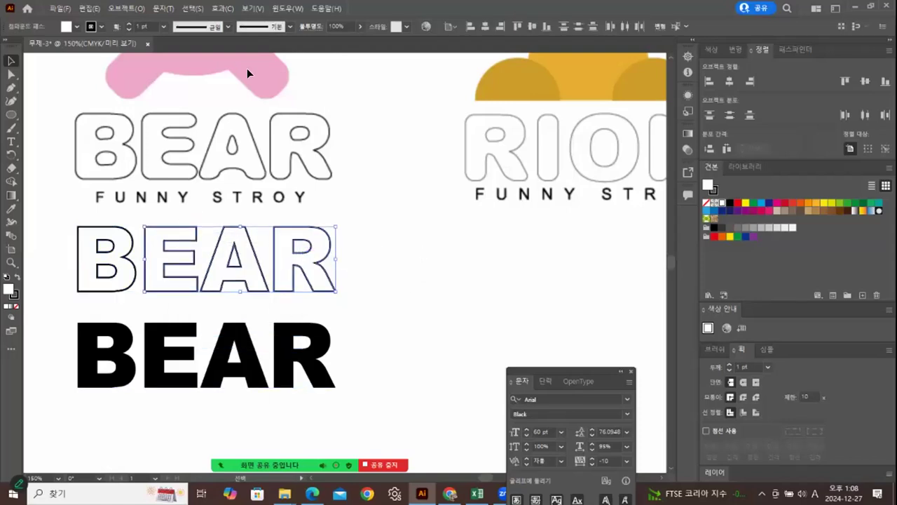
{"action": "left_click", "coordinate": [221, 9]}
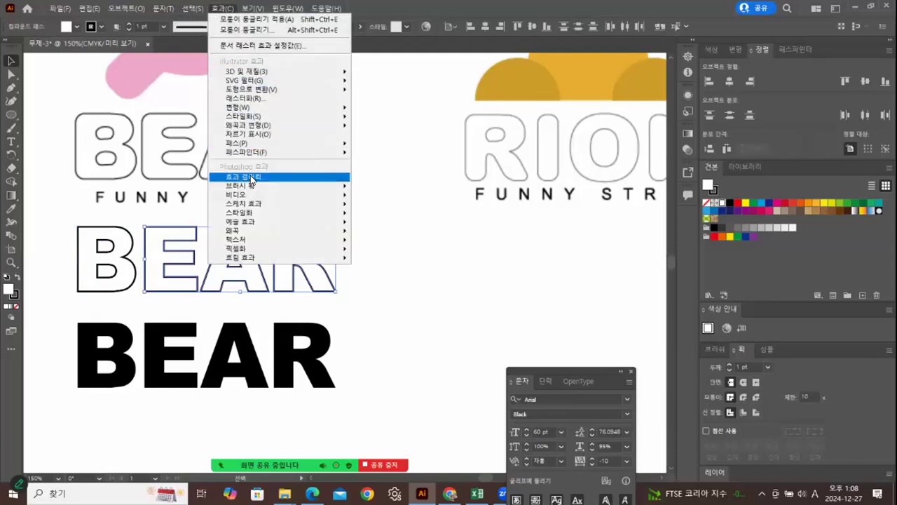
{"action": "left_click", "coordinate": [400, 143]}
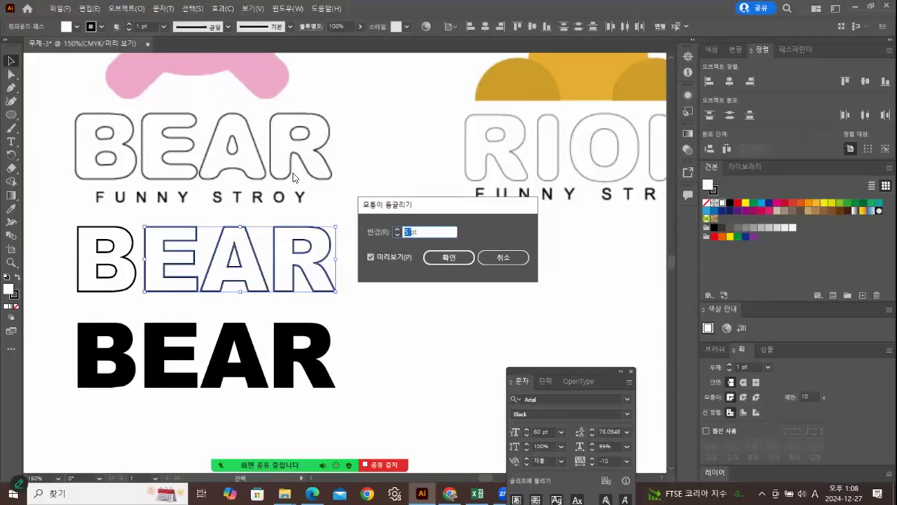
{"action": "type", "text": "7"}
{"action": "key", "text": "Return"}
{"action": "left_click", "coordinate": [333, 198]}
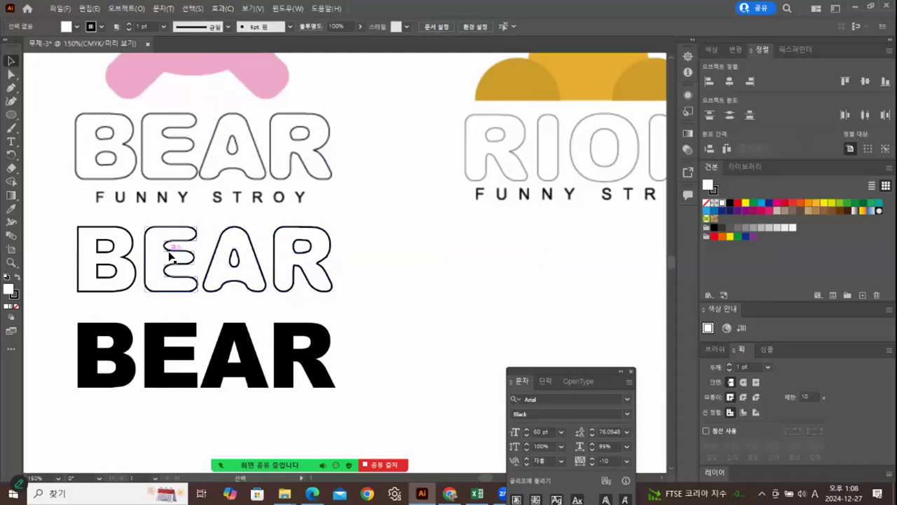
{"action": "left_click", "coordinate": [233, 228]}
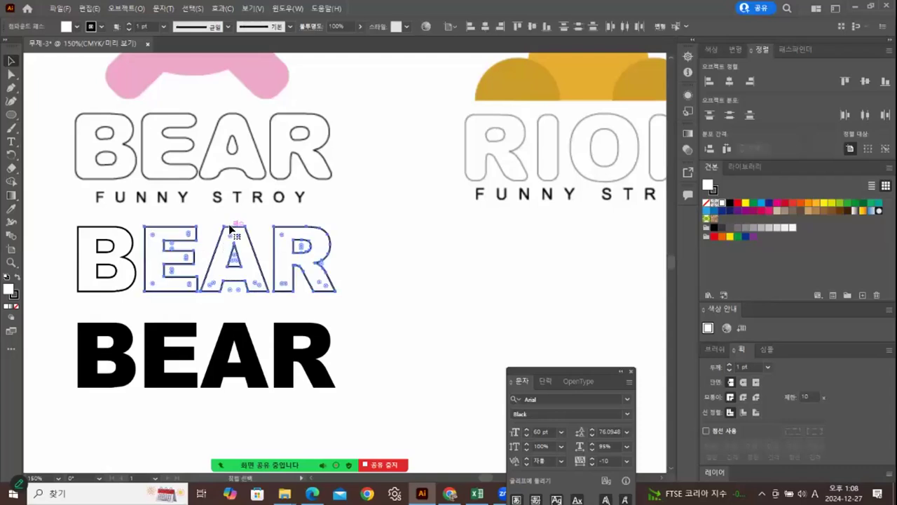
- Apply the Round Corners effect with a 6 pt radius to the letters E, A and R of the outlined BEAR
{"action": "left_click", "coordinate": [222, 10]}
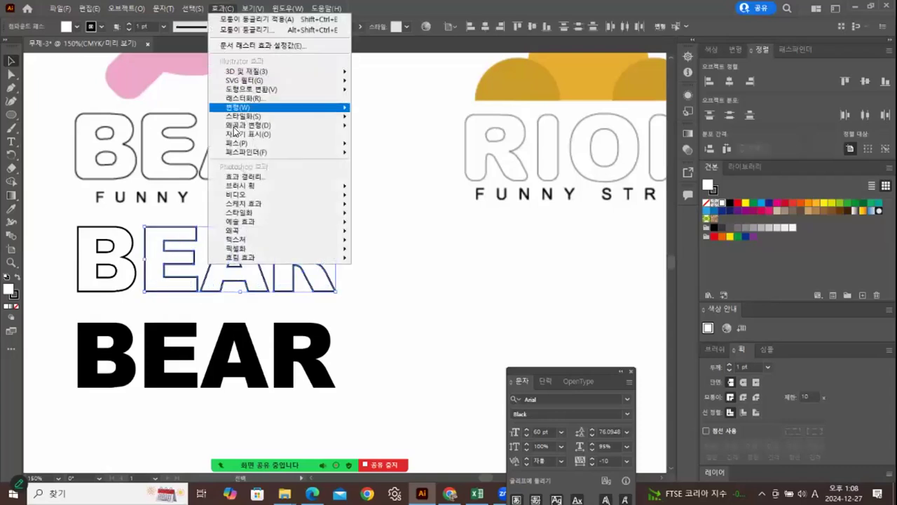
{"action": "mouse_move", "coordinate": [239, 115]}
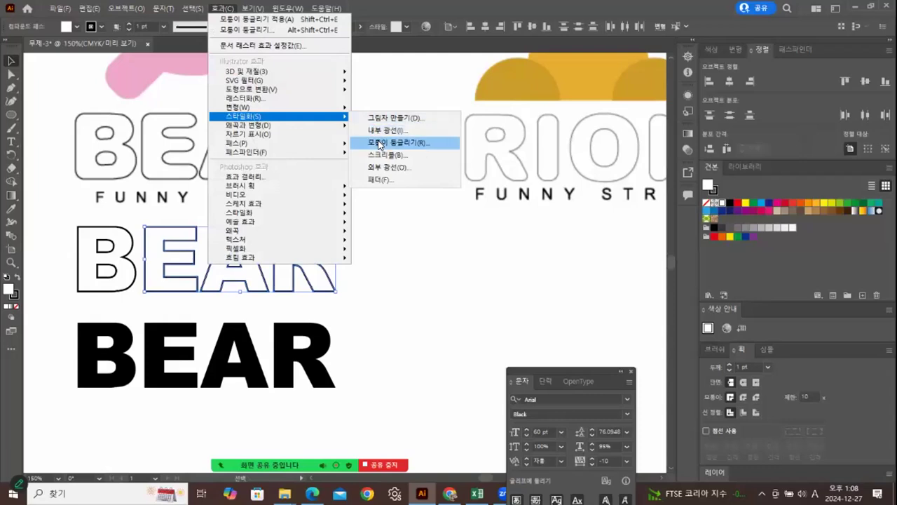
{"action": "left_click", "coordinate": [397, 142]}
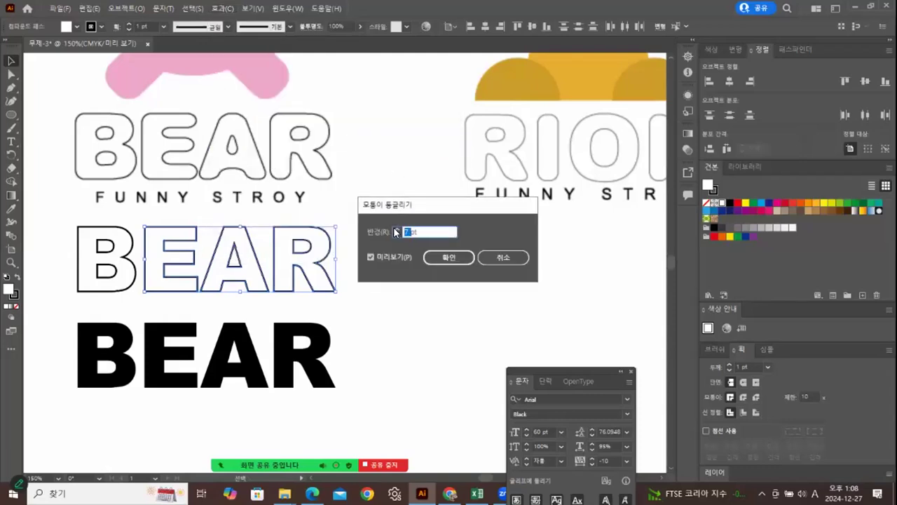
{"action": "key", "text": "Return"}
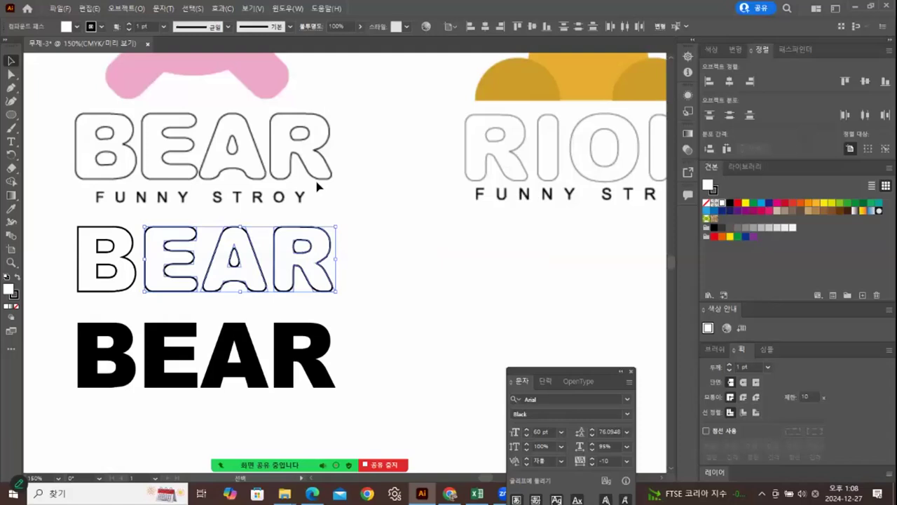
{"action": "left_click", "coordinate": [325, 178]}
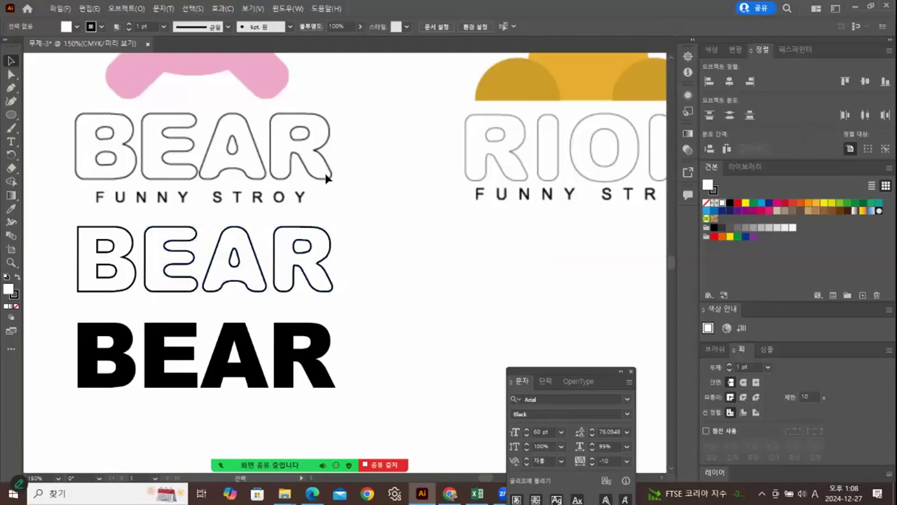
- Apply the Round Corners effect with a 5 pt radius to the letter B of the outlined BEAR
{"action": "left_click", "coordinate": [81, 175]}
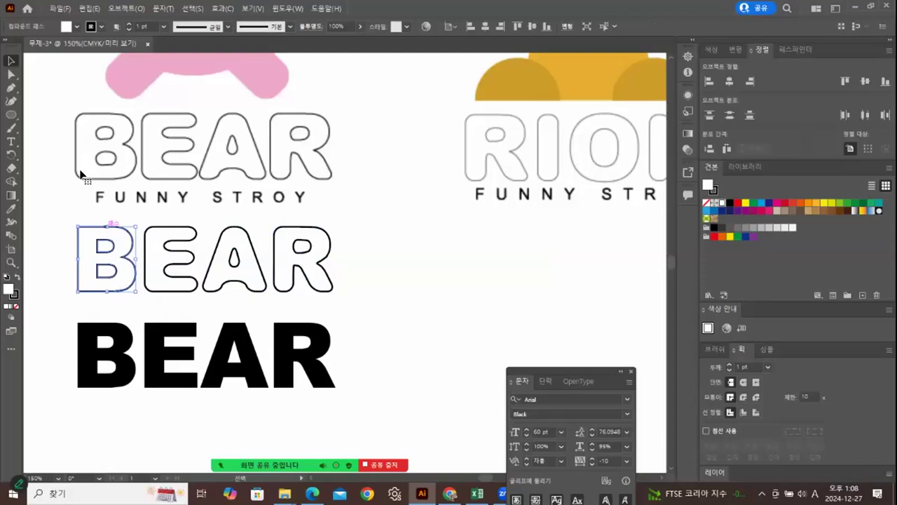
{"action": "left_click", "coordinate": [223, 8]}
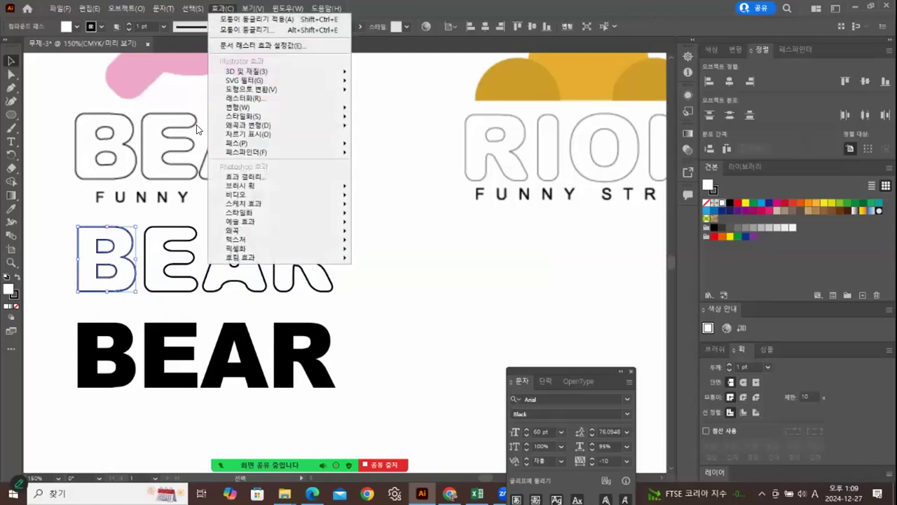
{"action": "mouse_move", "coordinate": [246, 116]}
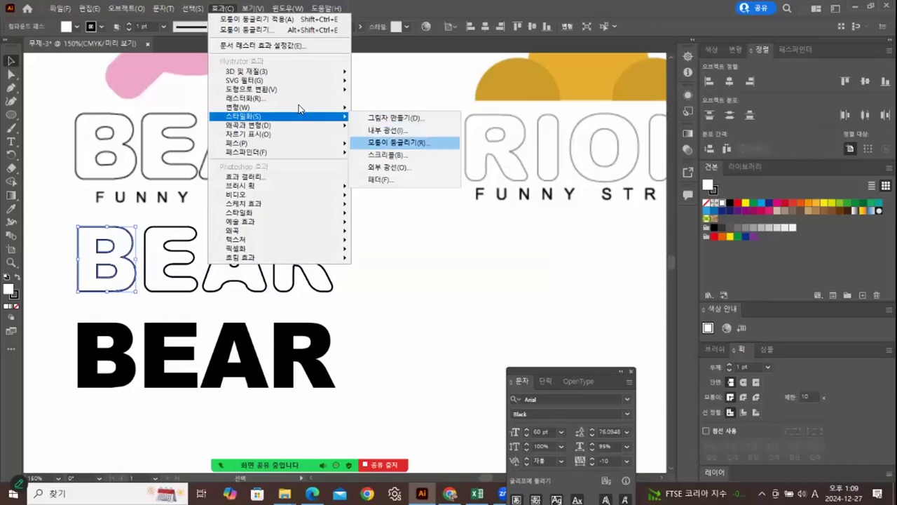
{"action": "left_click", "coordinate": [397, 143]}
{"action": "left_click", "coordinate": [408, 232]}
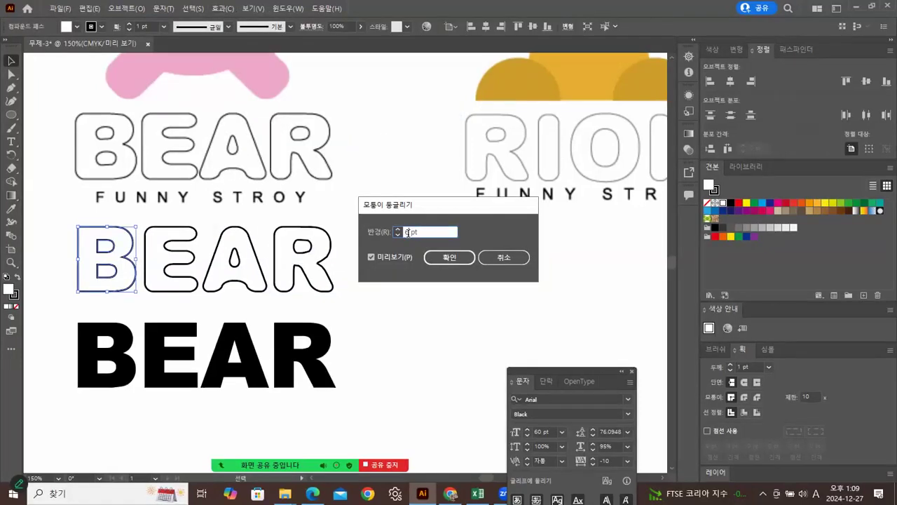
{"action": "key", "text": "Return"}
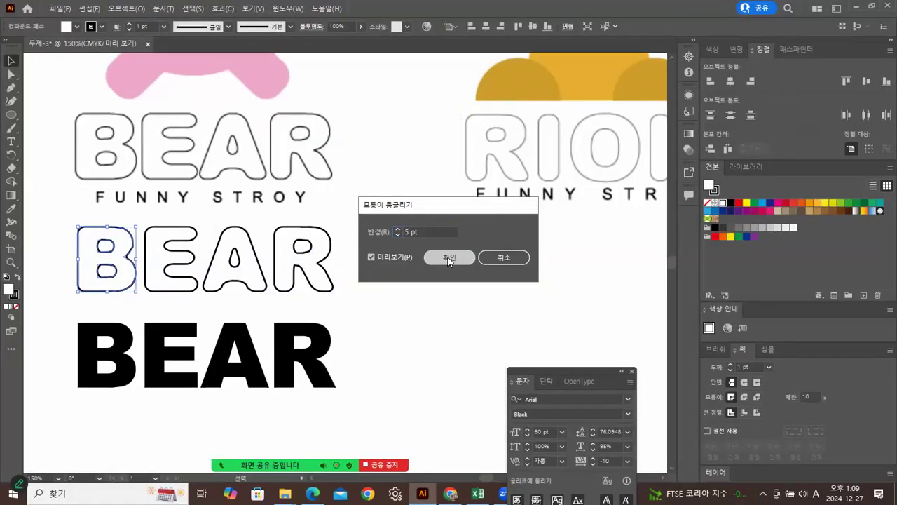
{"action": "left_click", "coordinate": [398, 237]}
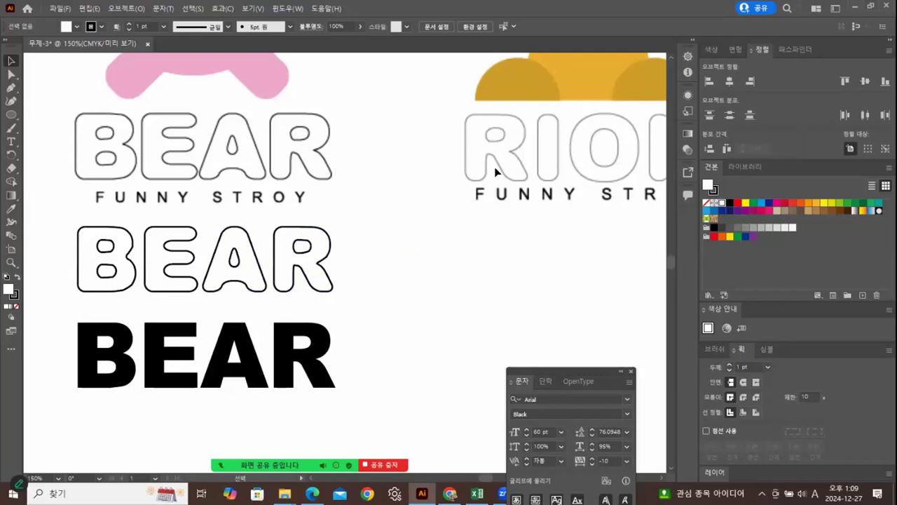
- Duplicate the solid black BEAR text and place the copy beneath the reference RION lettering under the lion
{"action": "left_click", "coordinate": [246, 378]}
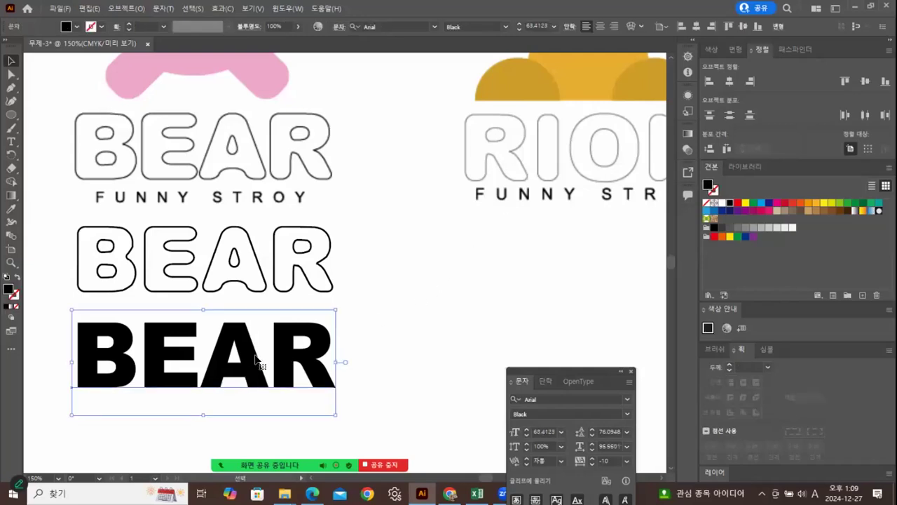
{"action": "left_click", "coordinate": [246, 242]}
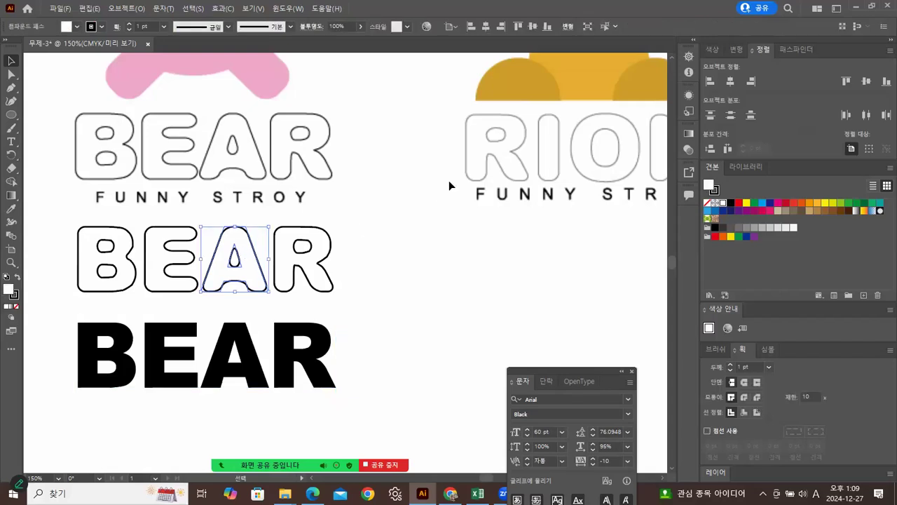
{"action": "left_click", "coordinate": [247, 379]}
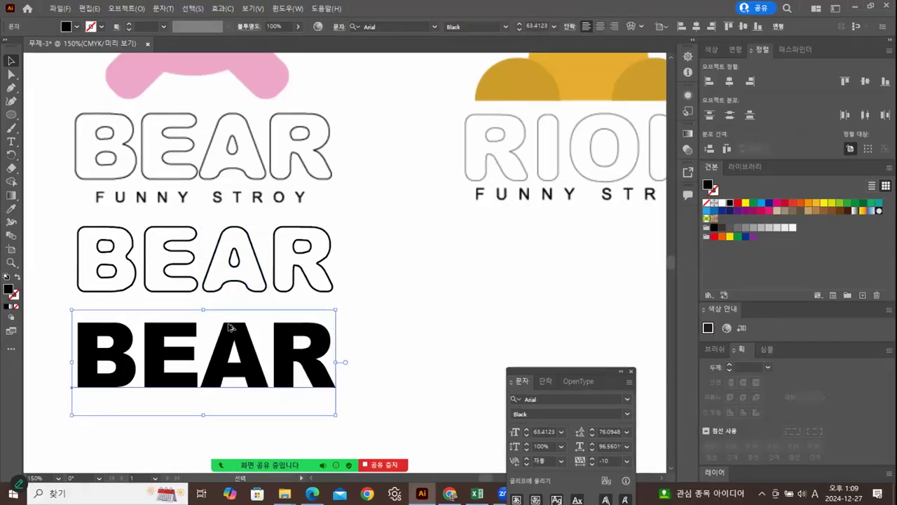
{"action": "left_click_drag", "start_coordinate": [214, 328], "coordinate": [554, 237]}
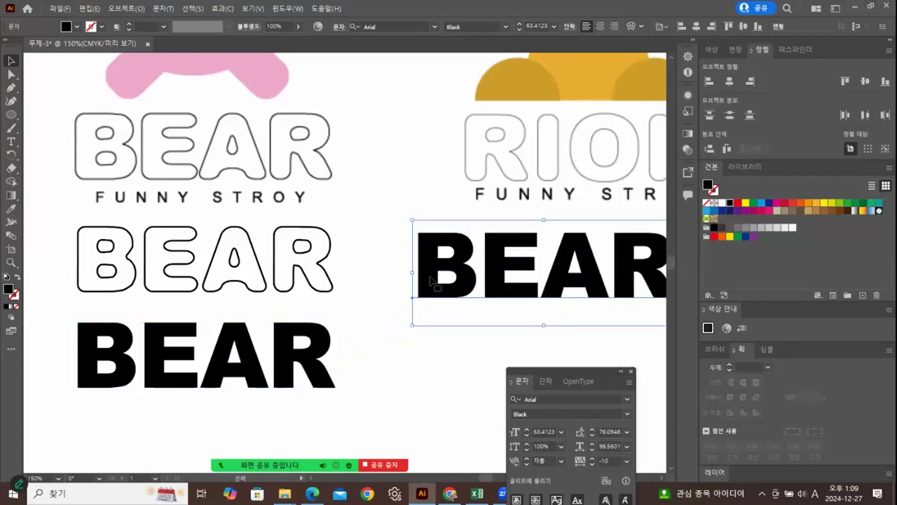
{"action": "left_click_drag", "start_coordinate": [358, 277], "coordinate": [123, 288]}
{"action": "left_click_drag", "start_coordinate": [295, 288], "coordinate": [341, 285]}
- Replace the wording of the copied BEAR text under the lion with RION
{"action": "left_click", "coordinate": [11, 141]}
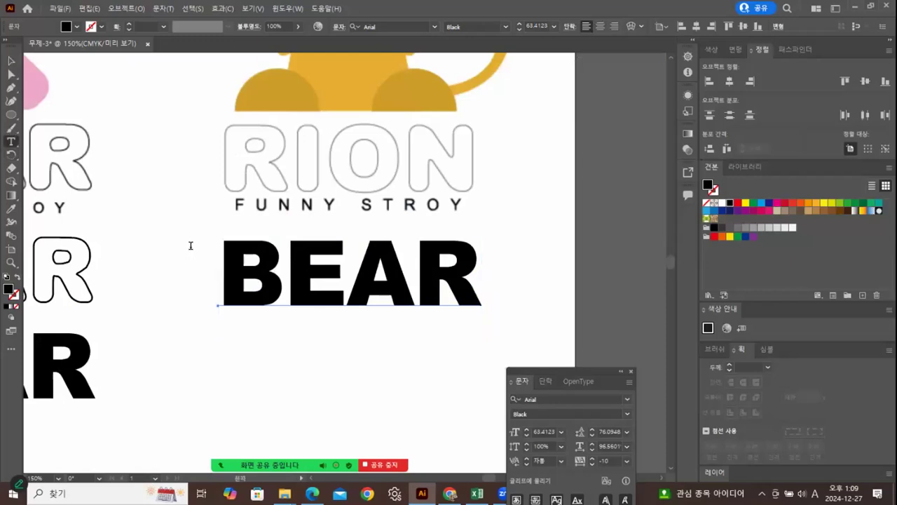
{"action": "left_click_drag", "start_coordinate": [223, 274], "coordinate": [482, 270]}
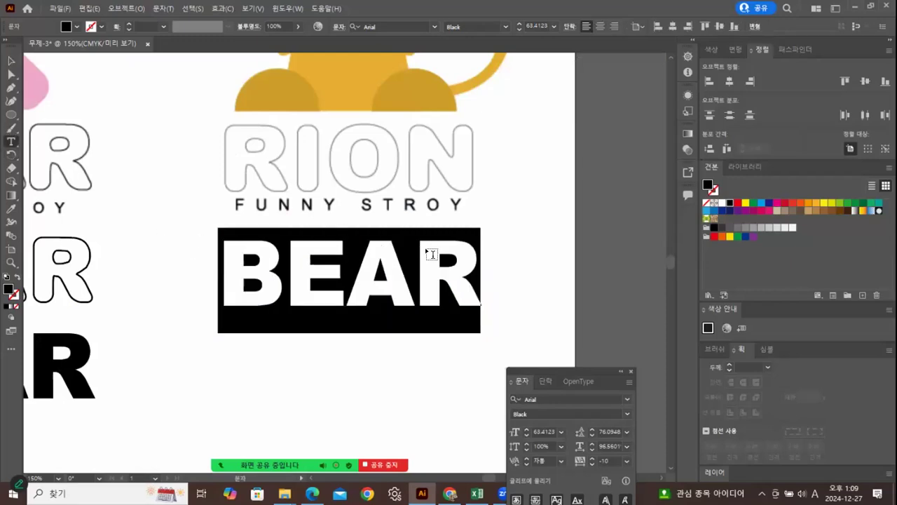
{"action": "type", "text": "RION"}
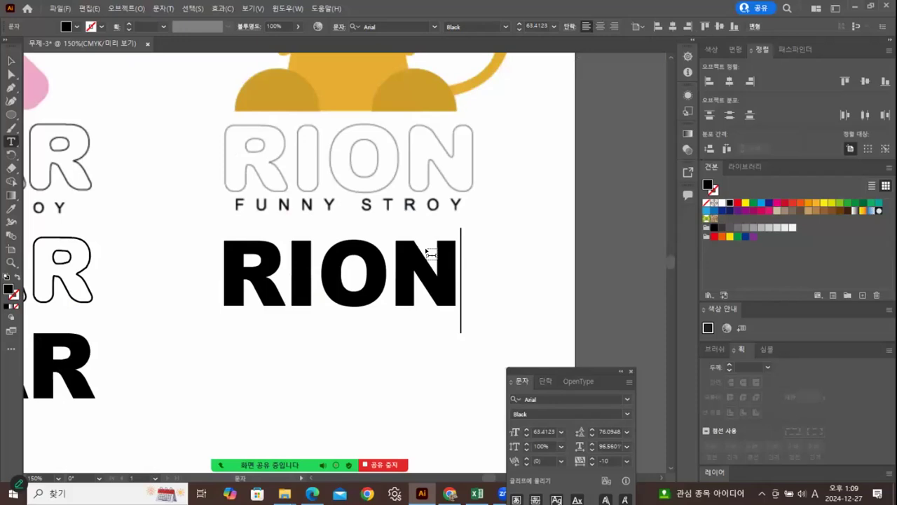
{"action": "key", "text": "Escape"}
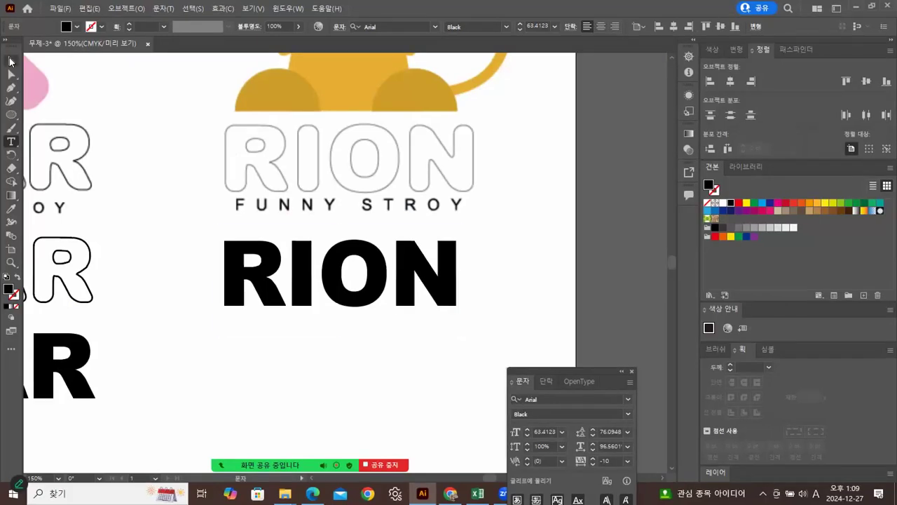
- Duplicate the RION text, fit one copy over the reference RION lettering and widen it to about 102% horizontal scale
{"action": "left_click_drag", "start_coordinate": [272, 300], "coordinate": [274, 189]}
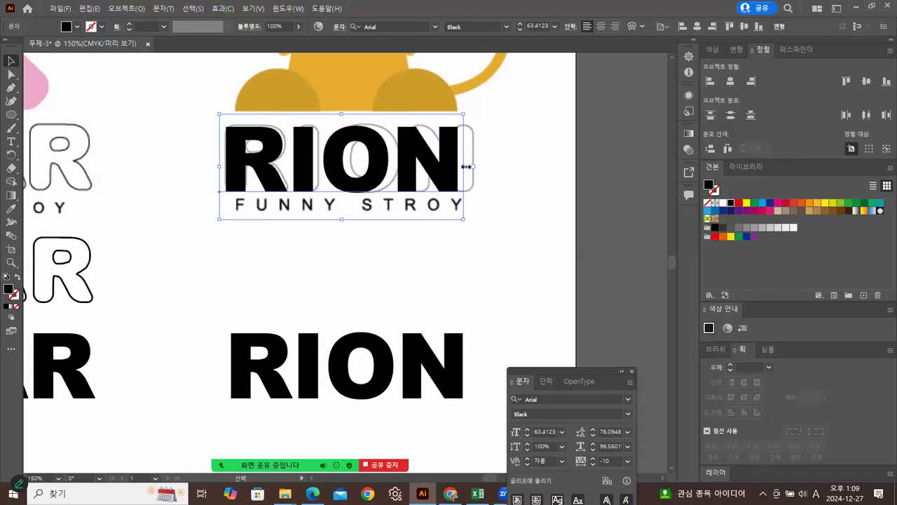
{"action": "left_click_drag", "start_coordinate": [471, 166], "coordinate": [486, 166]}
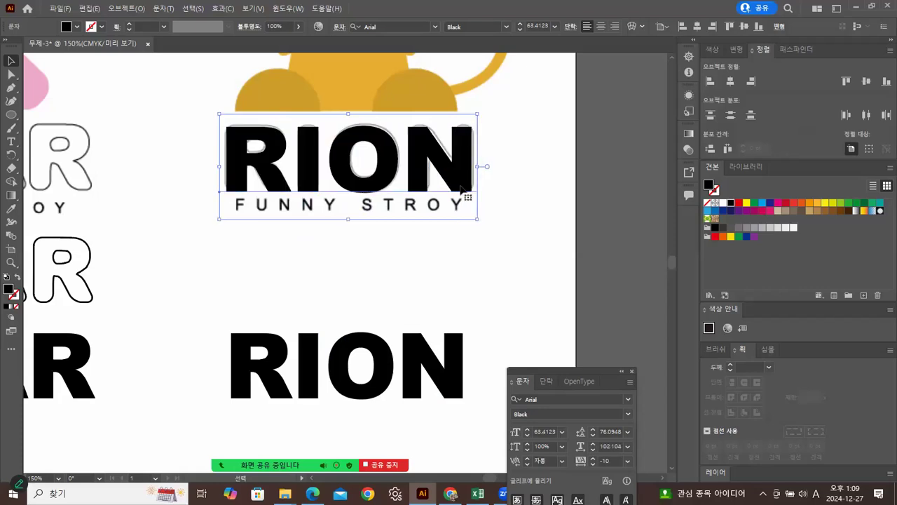
{"action": "mouse_move", "coordinate": [352, 221]}
{"action": "left_mouse_down"}
{"action": "mouse_move", "coordinate": [356, 204]}
{"action": "mouse_move", "coordinate": [354, 216]}
{"action": "left_mouse_up"}
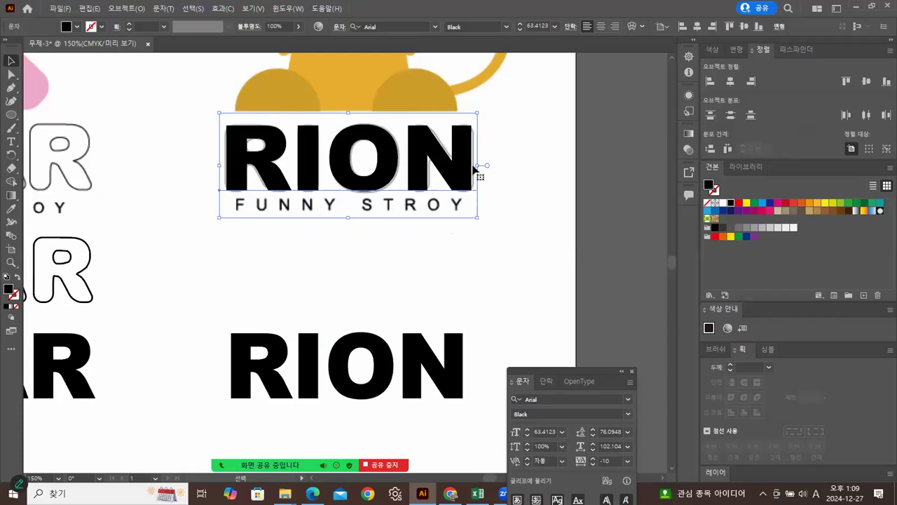
{"action": "left_click_drag", "start_coordinate": [477, 164], "coordinate": [478, 165]}
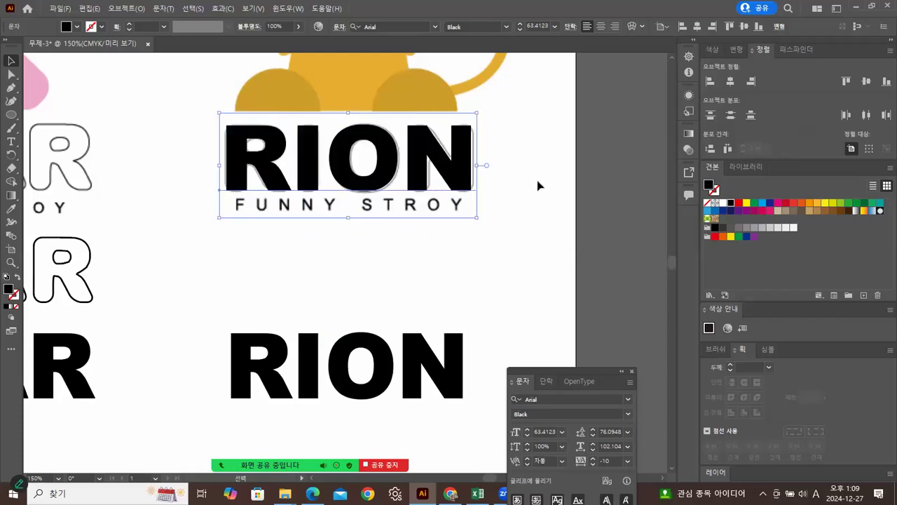
- Convert the fitted RION text to outlines with the default white fill and 1 pt black stroke, and move it just below the reference caption
{"action": "right_click", "coordinate": [378, 175]}
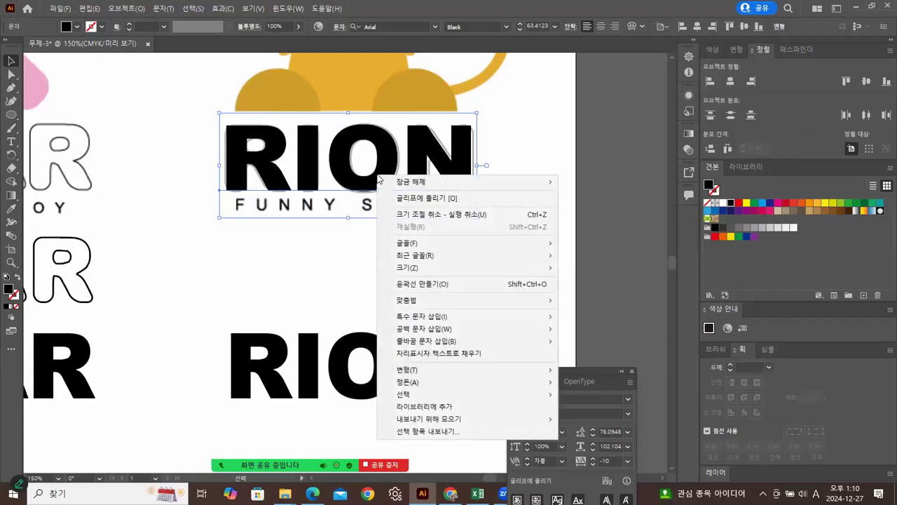
{"action": "left_click", "coordinate": [425, 284]}
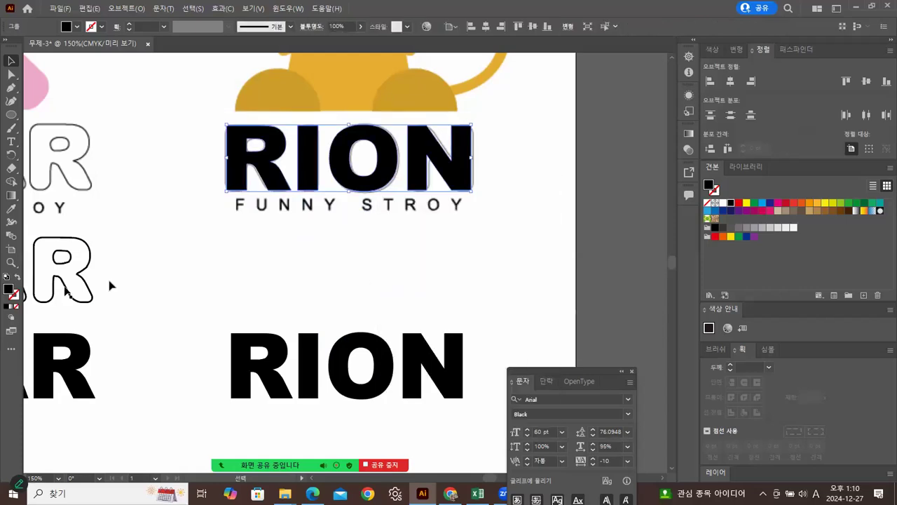
{"action": "key", "text": "d"}
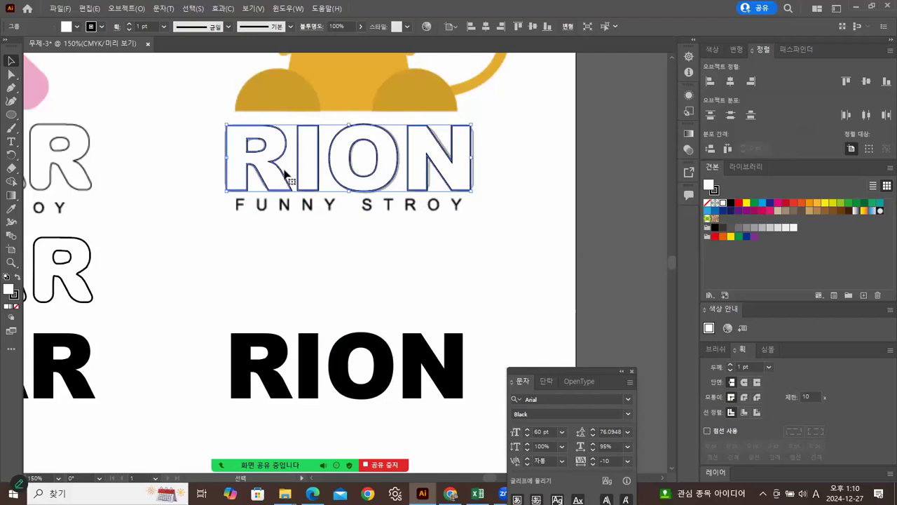
{"action": "left_click_drag", "start_coordinate": [285, 174], "coordinate": [285, 267]}
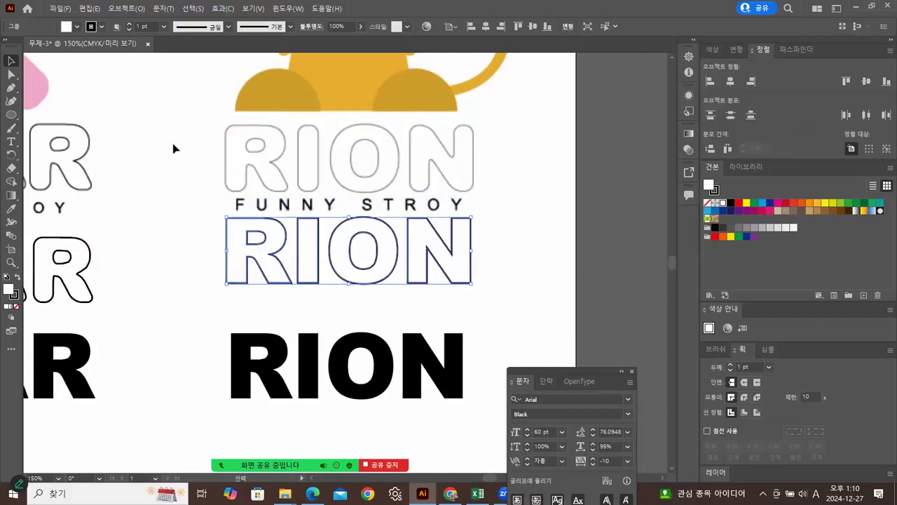
- Apply the Round Corners effect with a 6 pt radius to the outlined RION lettering below the reference caption
{"action": "left_click", "coordinate": [217, 9]}
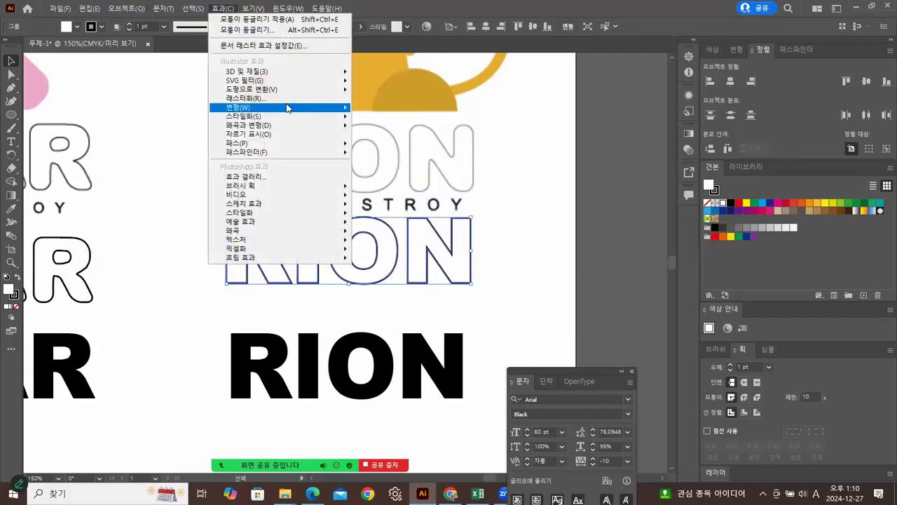
{"action": "mouse_move", "coordinate": [278, 117]}
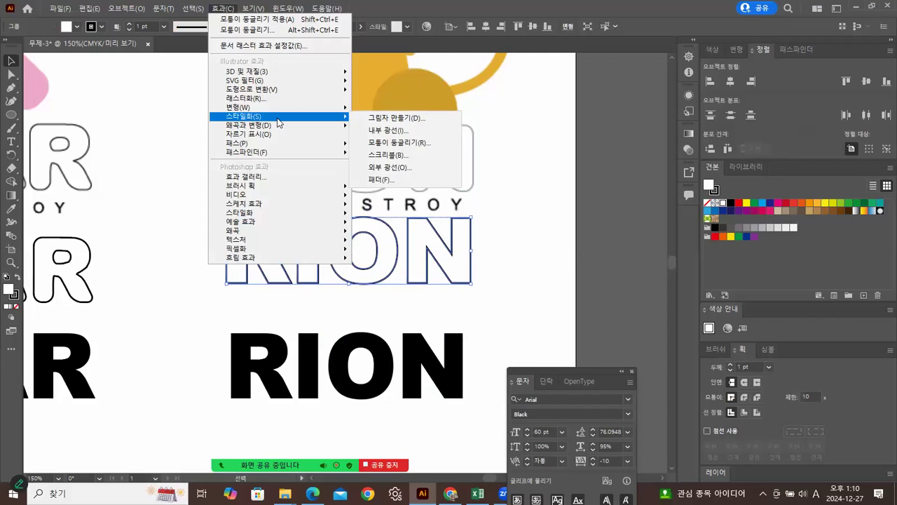
{"action": "left_click", "coordinate": [397, 142]}
{"action": "type", "text": "6pt"}
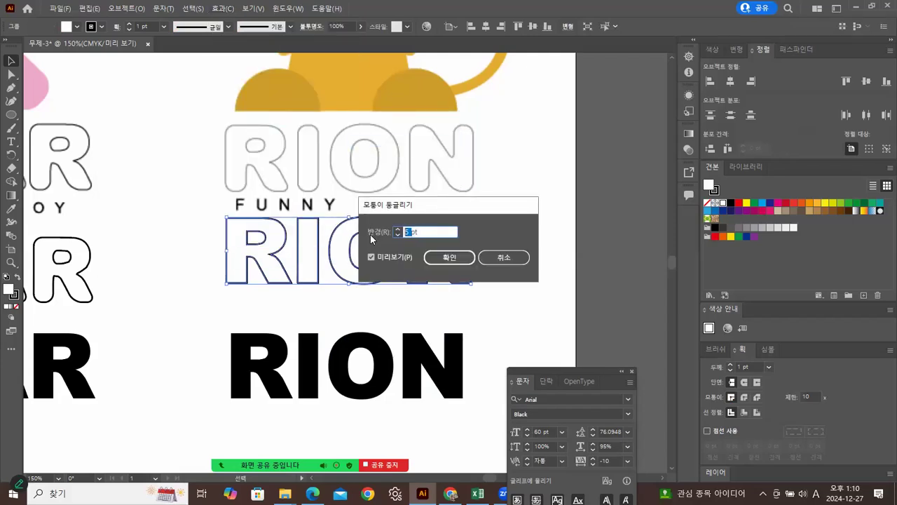
{"action": "left_click", "coordinate": [462, 257]}
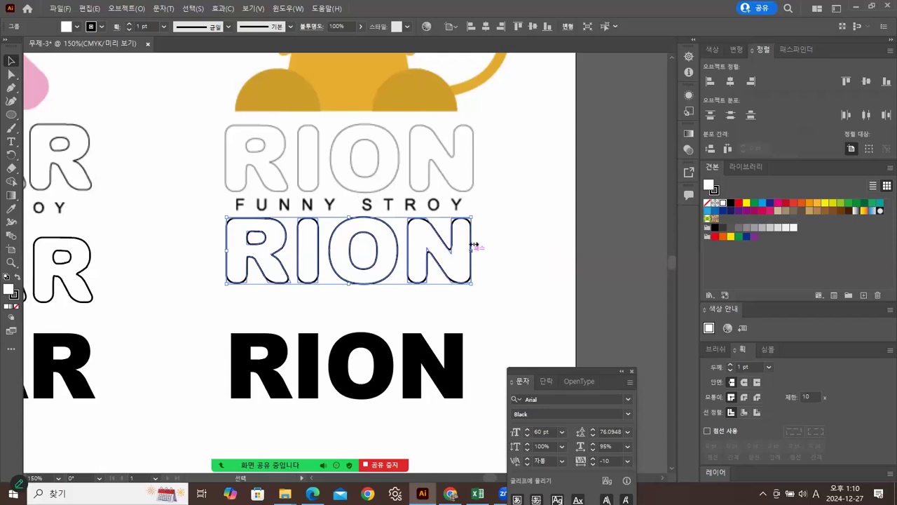
{"action": "left_click", "coordinate": [523, 212]}
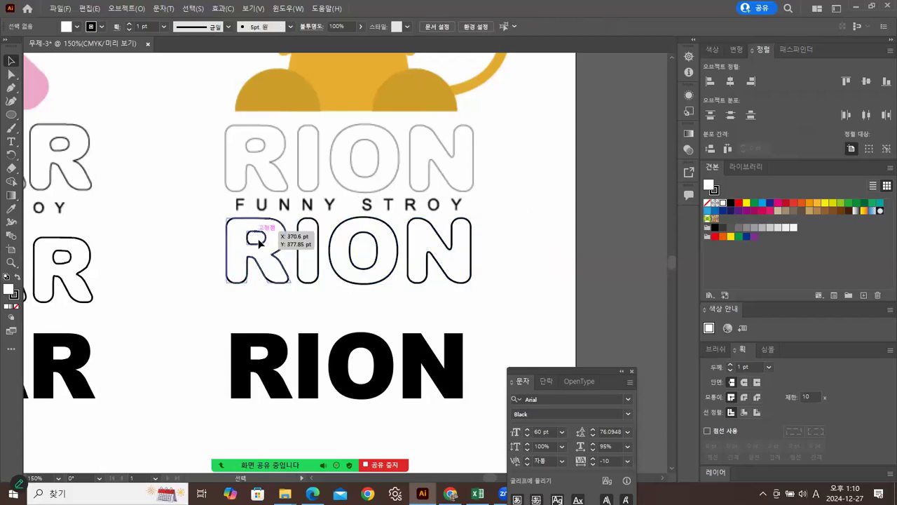
- Move the rounded RION lettering up over the reference RION lettering beneath the lion
{"action": "left_click", "coordinate": [370, 281]}
{"action": "left_click_drag", "start_coordinate": [367, 281], "coordinate": [363, 191]}
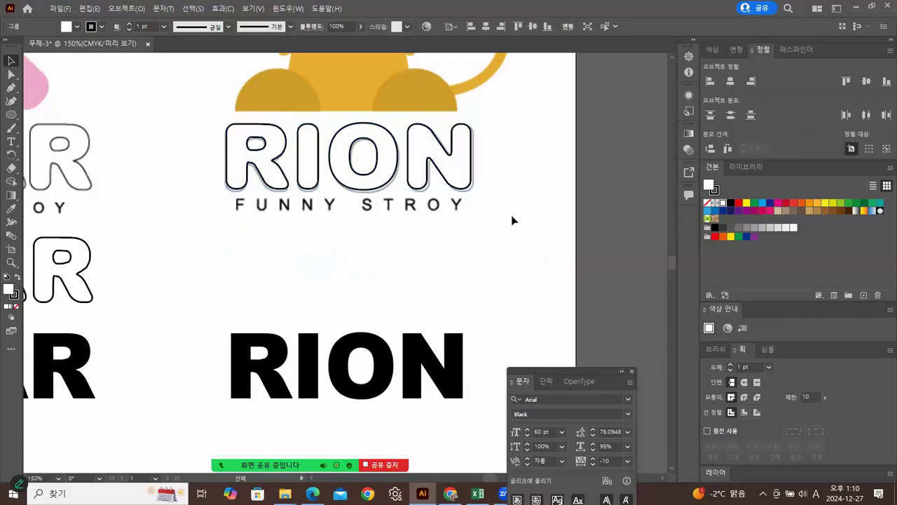
{"action": "left_click", "coordinate": [510, 238]}
{"action": "left_click", "coordinate": [371, 189]}
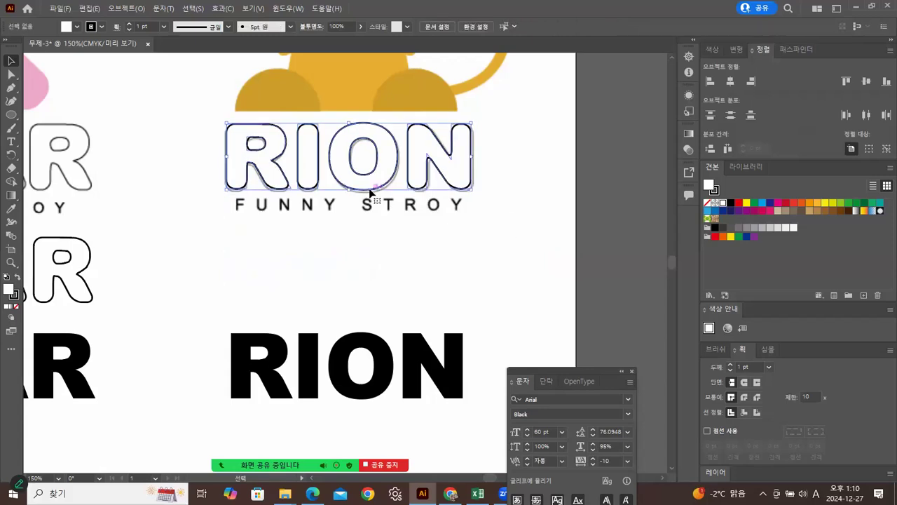
{"action": "left_click", "coordinate": [535, 179]}
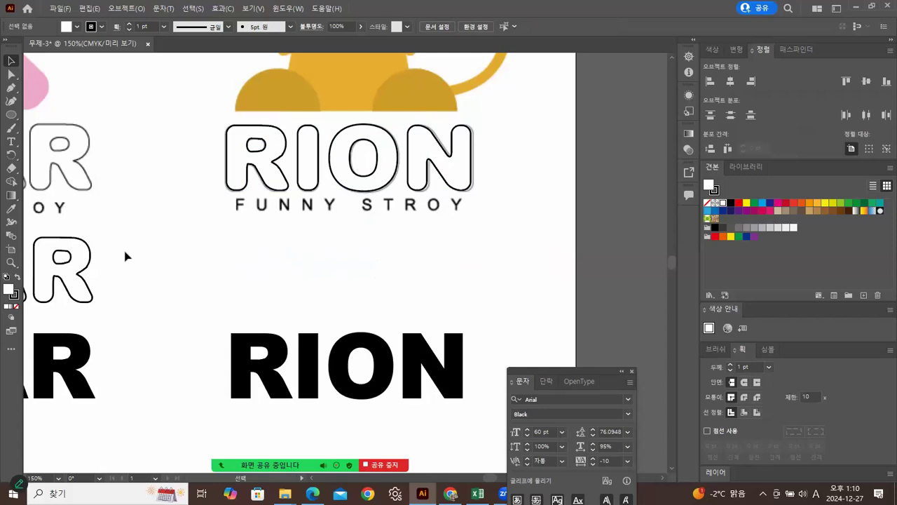
- Add a FUNNY STORY text line just below the lion's reference caption and set its font size to 11 pt
{"action": "left_click_drag", "start_coordinate": [302, 256], "coordinate": [421, 260]}
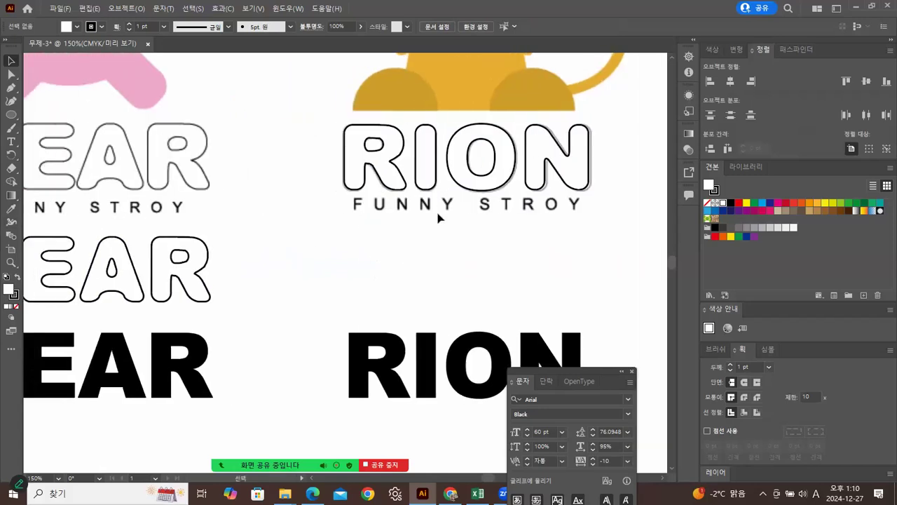
{"action": "scroll", "coordinate": [438, 218], "scroll_direction": "right", "scroll_amount": 1}
{"action": "left_click", "coordinate": [11, 141]}
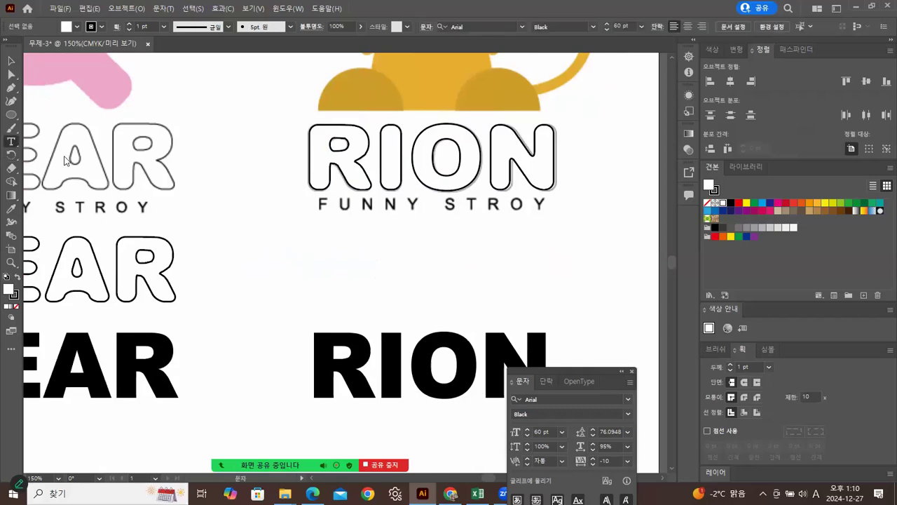
{"action": "left_click", "coordinate": [321, 234]}
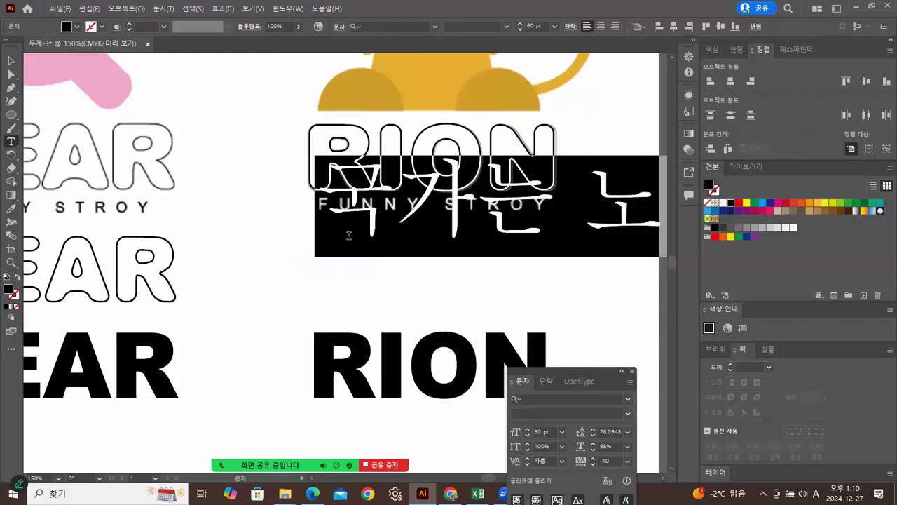
{"action": "type", "text": "F"}
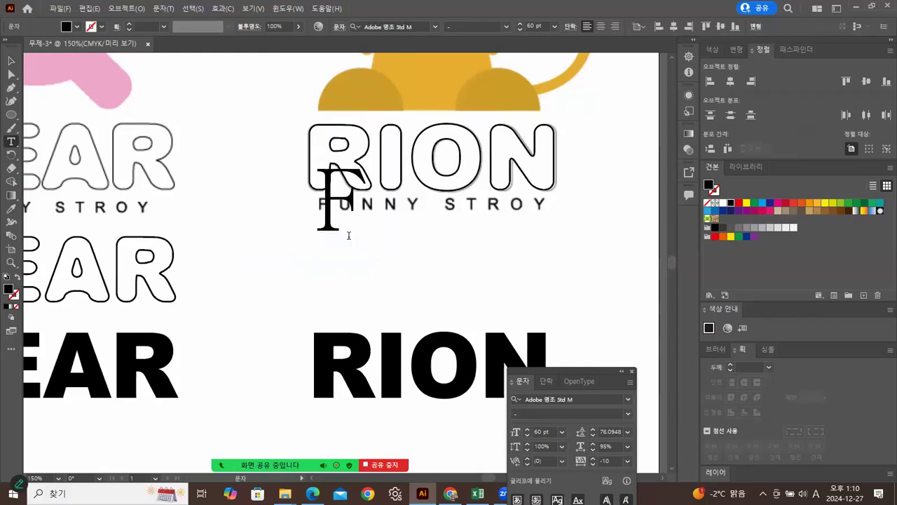
{"action": "type", "text": "UNNY"}
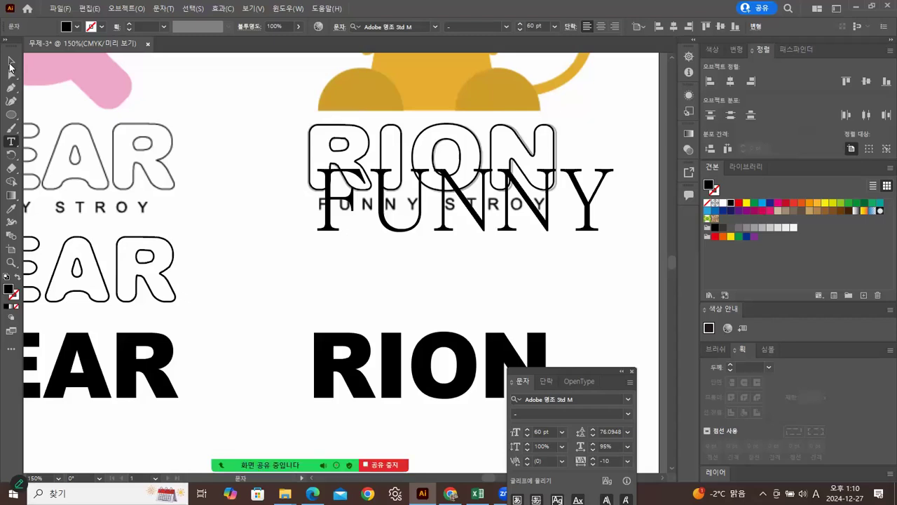
{"action": "key", "text": "Escape"}
{"action": "left_click", "coordinate": [562, 431]}
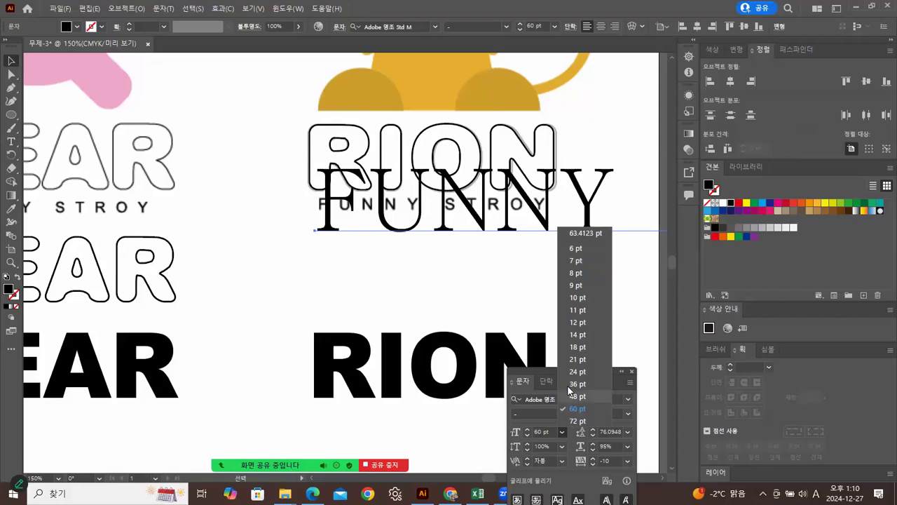
{"action": "left_click", "coordinate": [578, 310]}
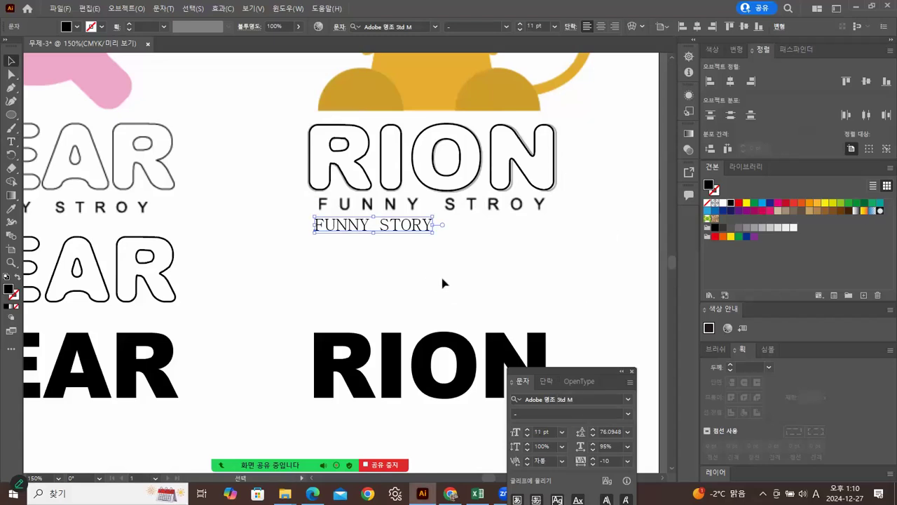
- Change the font of the new FUNNY STORY text to Arial
{"action": "left_click_drag", "start_coordinate": [591, 370], "coordinate": [576, 257]}
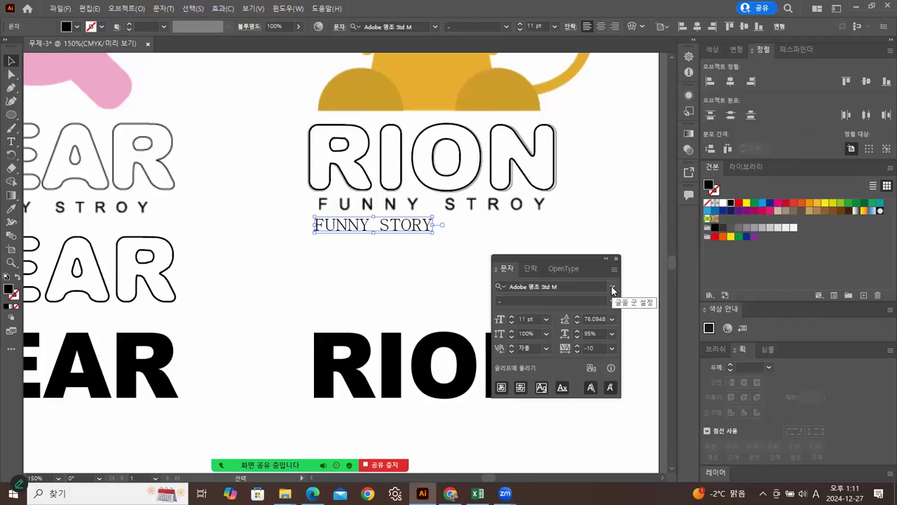
{"action": "left_click", "coordinate": [611, 289]}
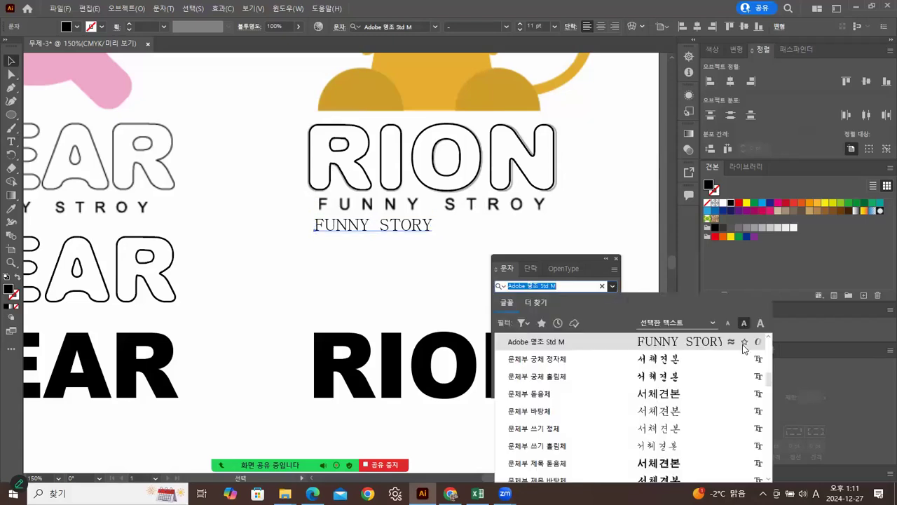
{"action": "scroll", "coordinate": [770, 382], "scroll_direction": "up", "scroll_amount": 15}
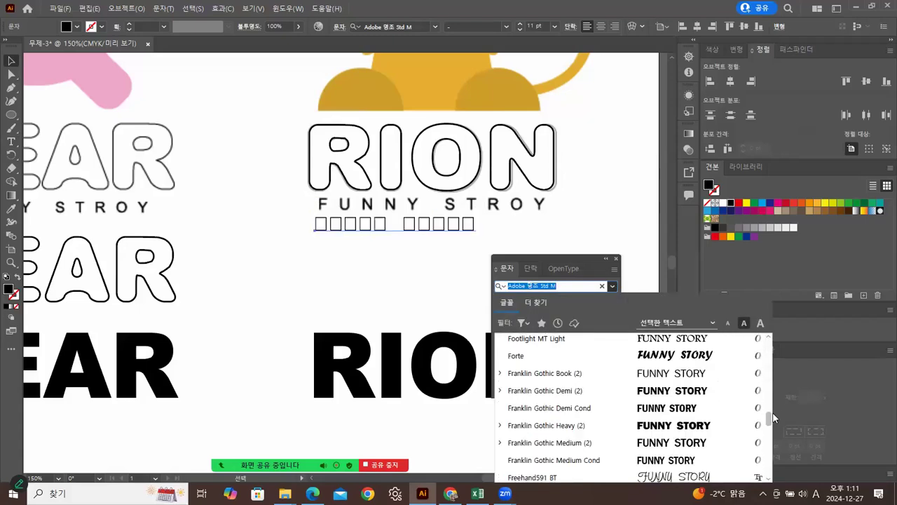
{"action": "left_click_drag", "start_coordinate": [769, 397], "coordinate": [769, 399]}
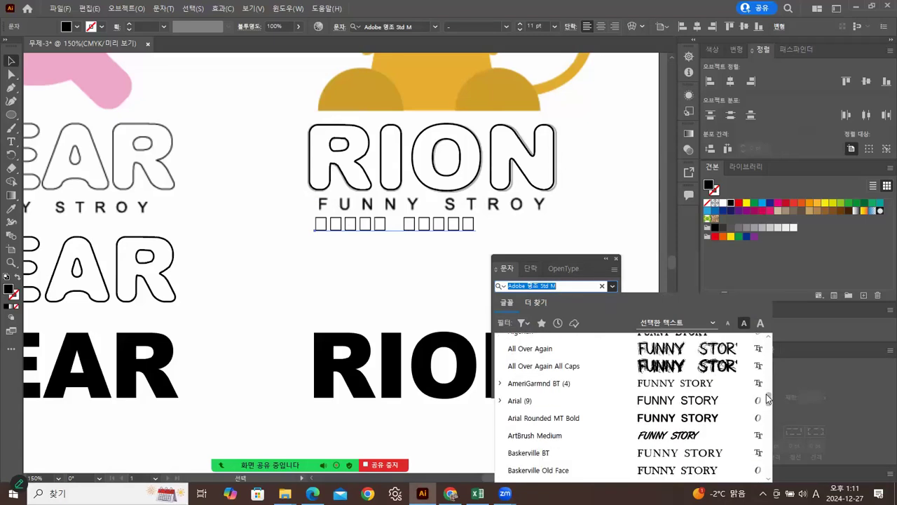
{"action": "left_click", "coordinate": [526, 401]}
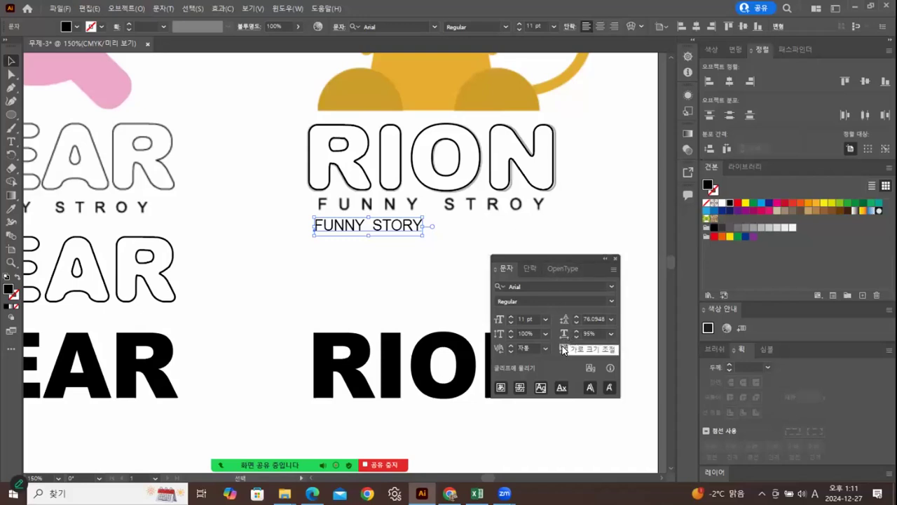
- Set the tracking of the FUNNY STORY text to 200
{"action": "key", "text": "alt+Down"}
{"action": "key", "text": "Down"}
{"action": "key", "text": "Down"}
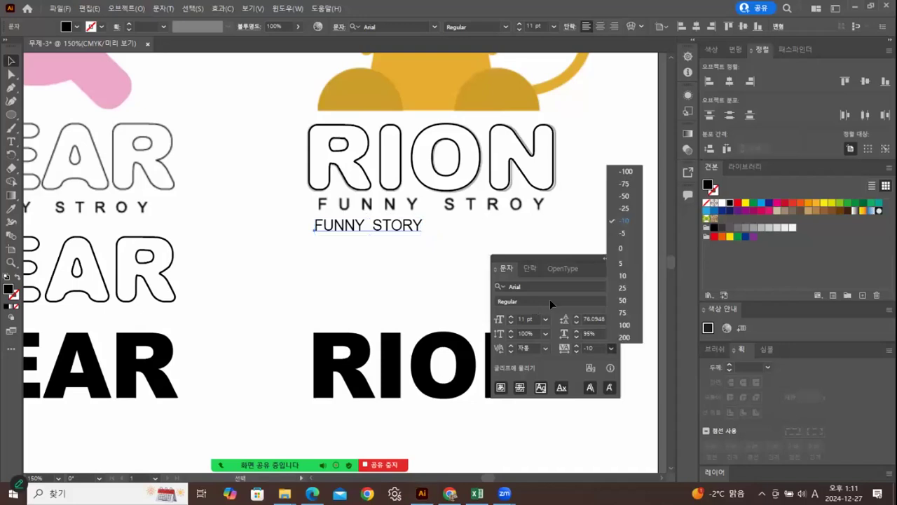
{"action": "key", "text": "Return"}
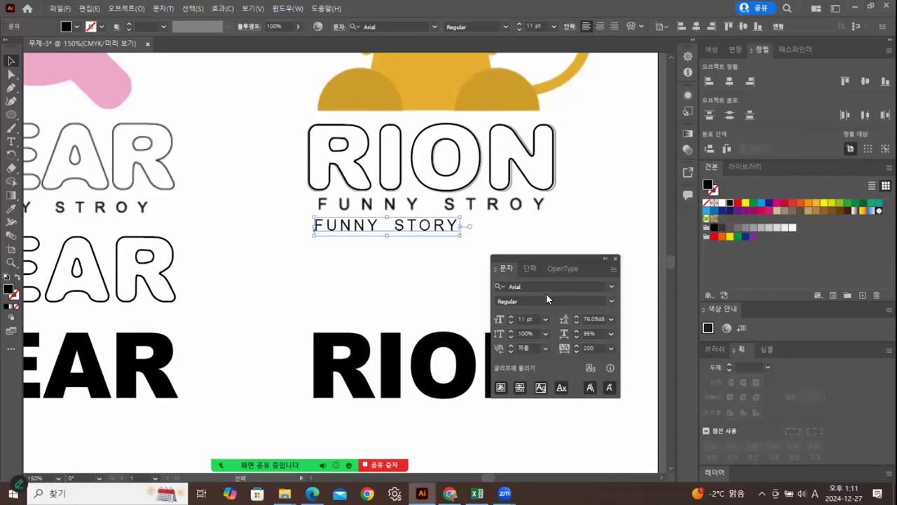
- Insert a space between each pair of letters in FUNNY and STORY to spread the text out
{"action": "key", "text": "t"}
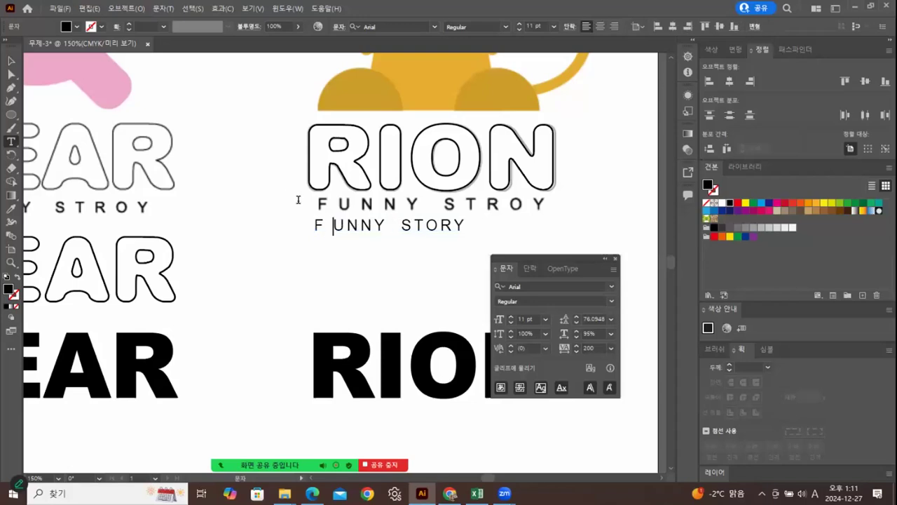
{"action": "key", "text": "Right"}
{"action": "key", "text": "Right"}
{"action": "key", "text": "Right"}
{"action": "left_click", "coordinate": [438, 230]}
{"action": "left_click", "coordinate": [462, 229]}
{"action": "left_click", "coordinate": [484, 228]}
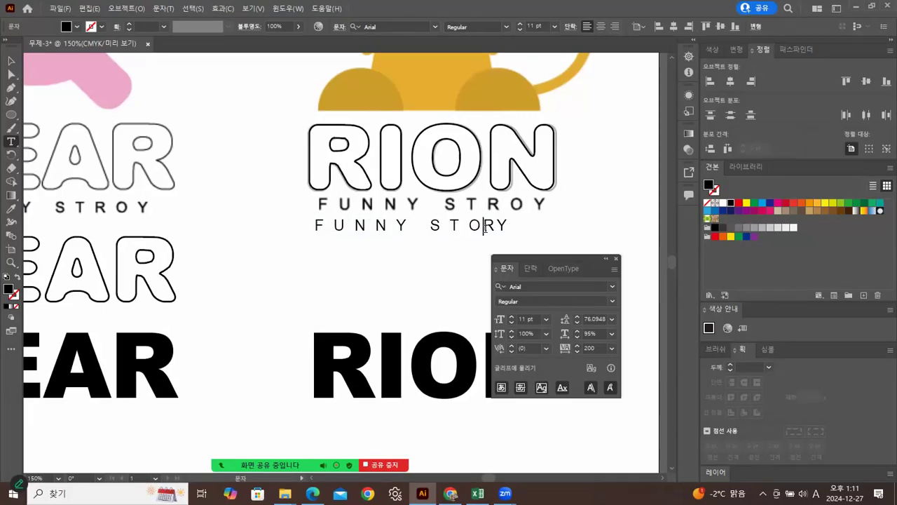
{"action": "left_click", "coordinate": [505, 228]}
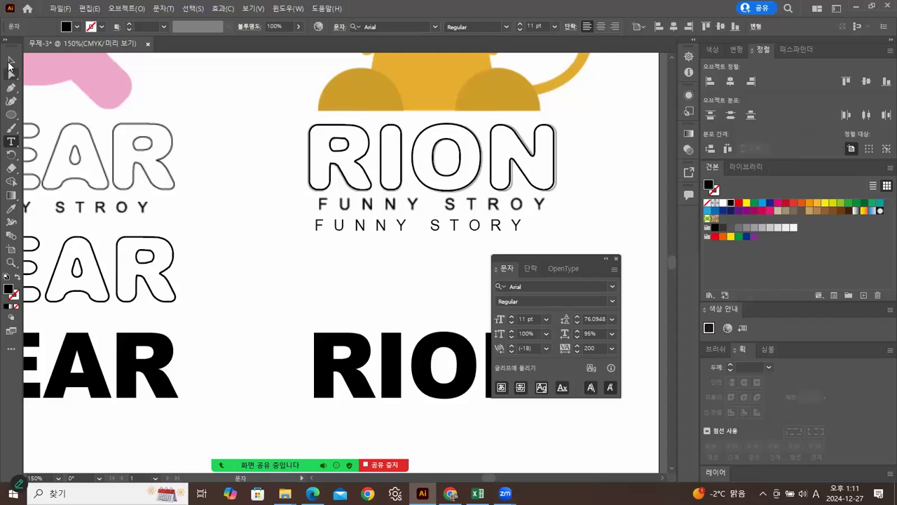
- Line up the spaced FUNNY STORY text with the start of the reference caption and set its tracking to 260
{"action": "left_click", "coordinate": [10, 61]}
{"action": "left_click_drag", "start_coordinate": [347, 231], "coordinate": [349, 226]}
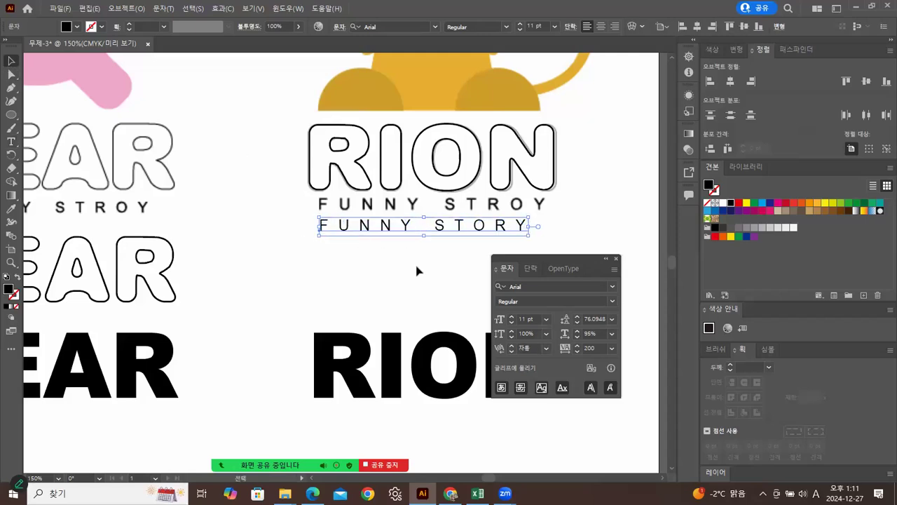
{"action": "left_click", "coordinate": [591, 348]}
{"action": "double_click", "coordinate": [589, 347]}
{"action": "type", "text": "25"}
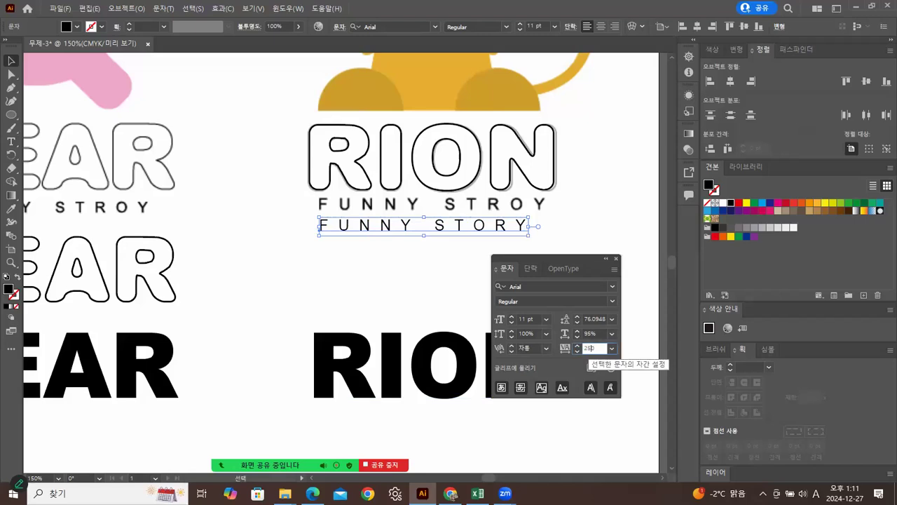
{"action": "type", "text": "0"}
{"action": "key", "text": "Return"}
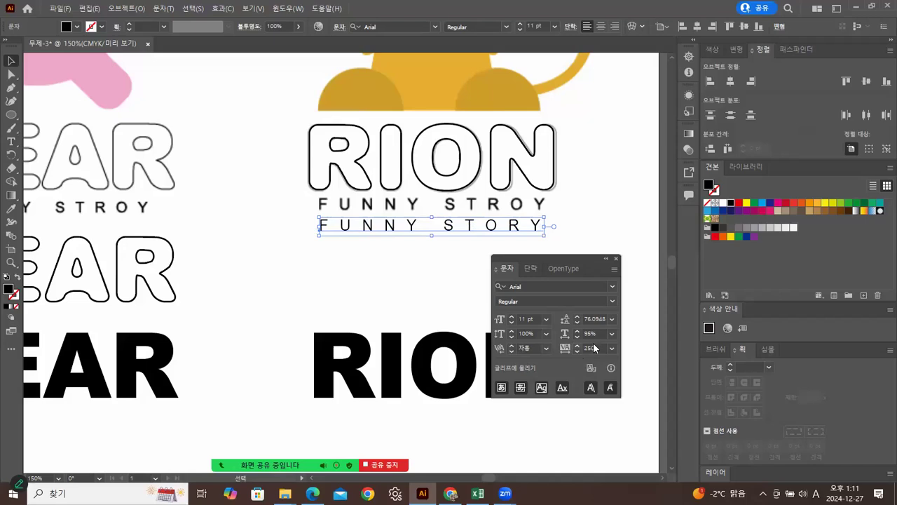
{"action": "left_click", "coordinate": [593, 348]}
{"action": "key", "text": "Return"}
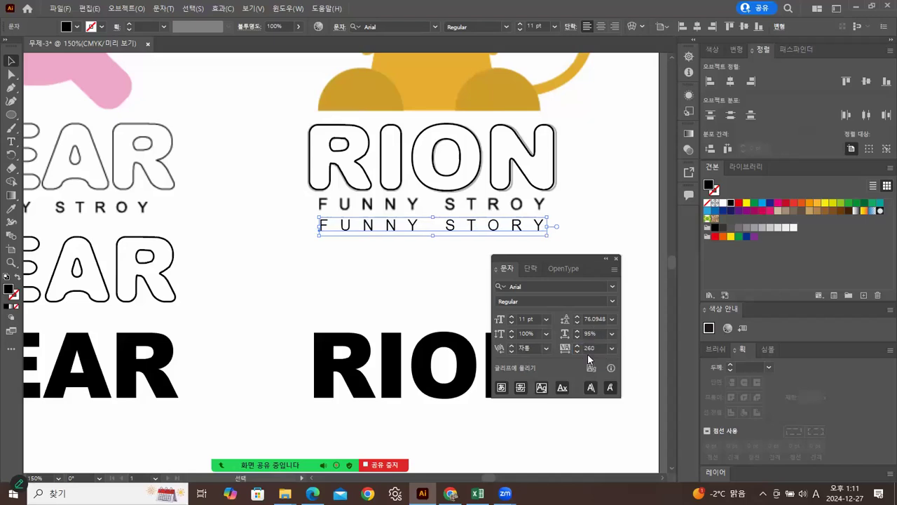
{"action": "left_click", "coordinate": [442, 293]}
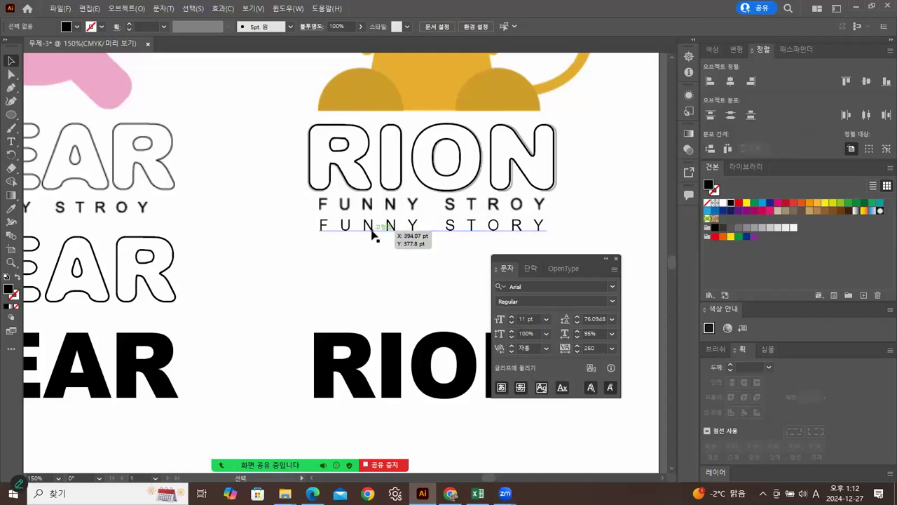
- Duplicate the FUNNY STORY text and place the copy just above the solid black RION text
{"action": "left_click_drag", "start_coordinate": [372, 233], "coordinate": [370, 314]}
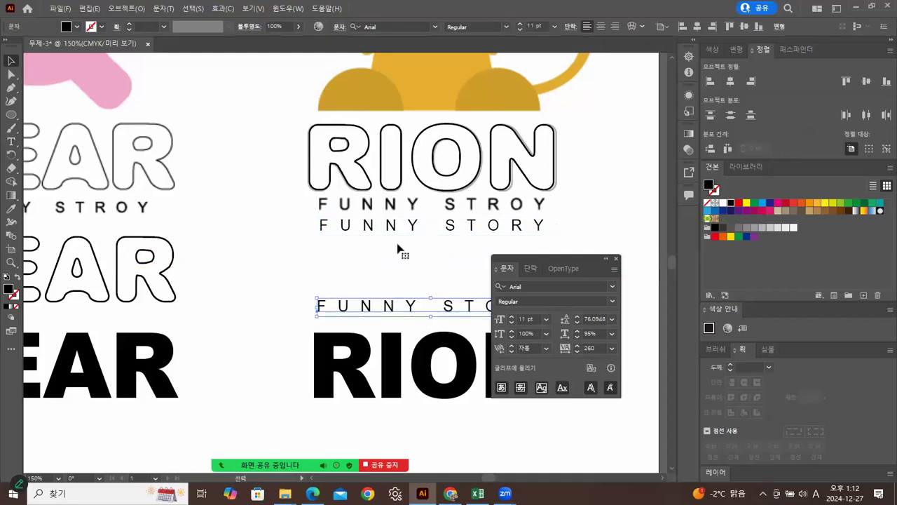
{"action": "left_click", "coordinate": [398, 250]}
{"action": "left_click", "coordinate": [394, 226]}
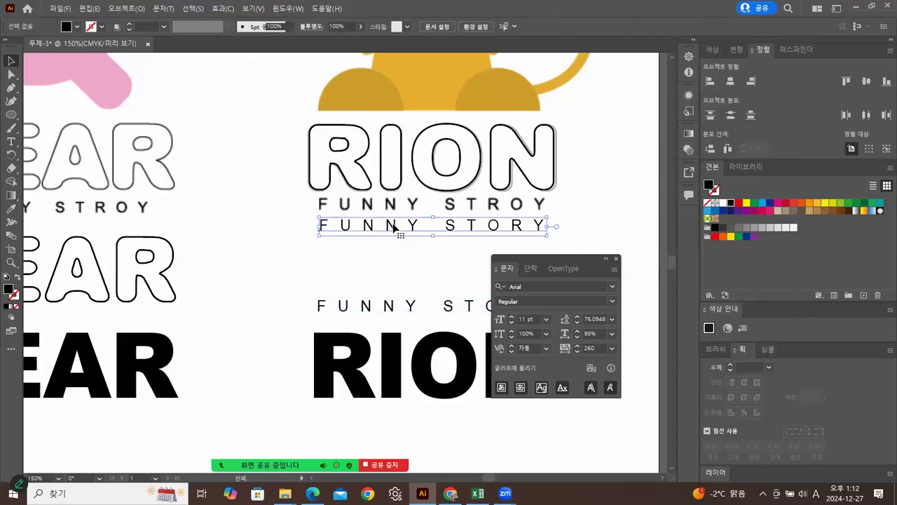
{"action": "right_click", "coordinate": [394, 226]}
{"action": "left_click", "coordinate": [341, 257]}
{"action": "left_click", "coordinate": [342, 256]}
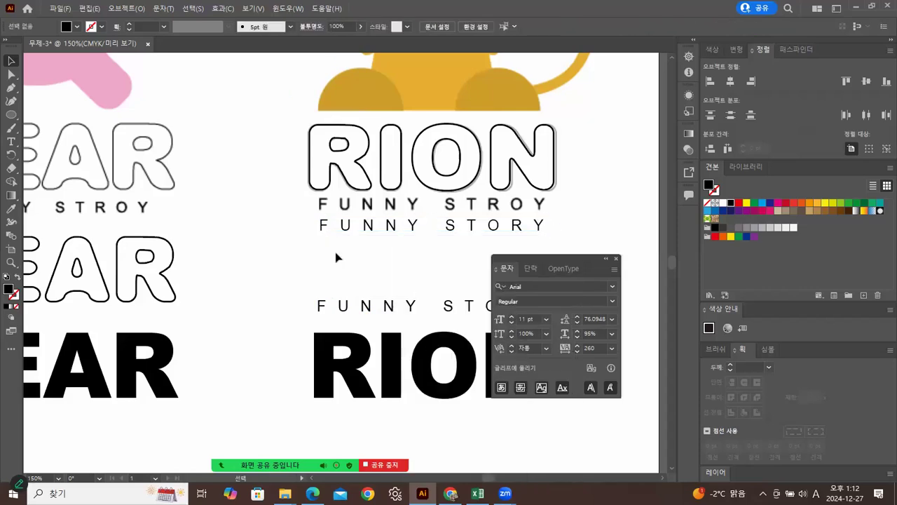
- Preview other fonts on the FUNNY STORY text beneath the reference caption and keep Arial
{"action": "left_click", "coordinate": [346, 231]}
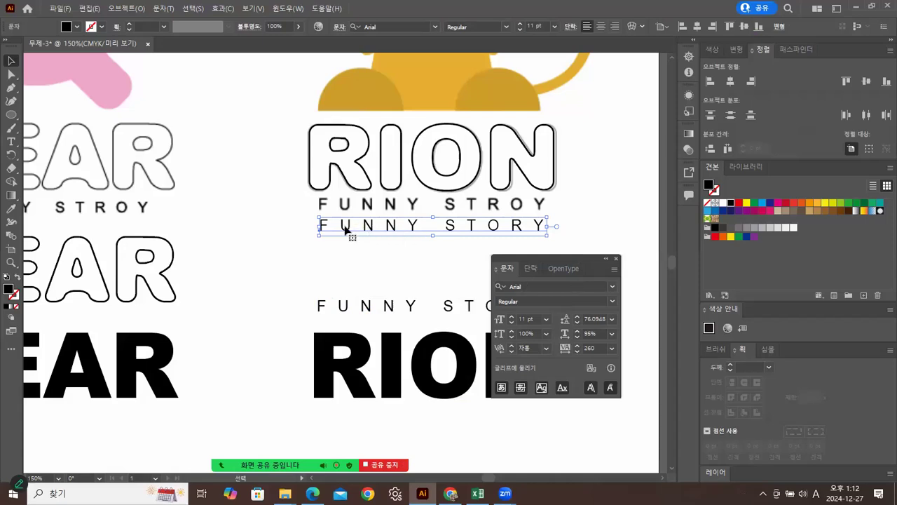
{"action": "left_click", "coordinate": [605, 289]}
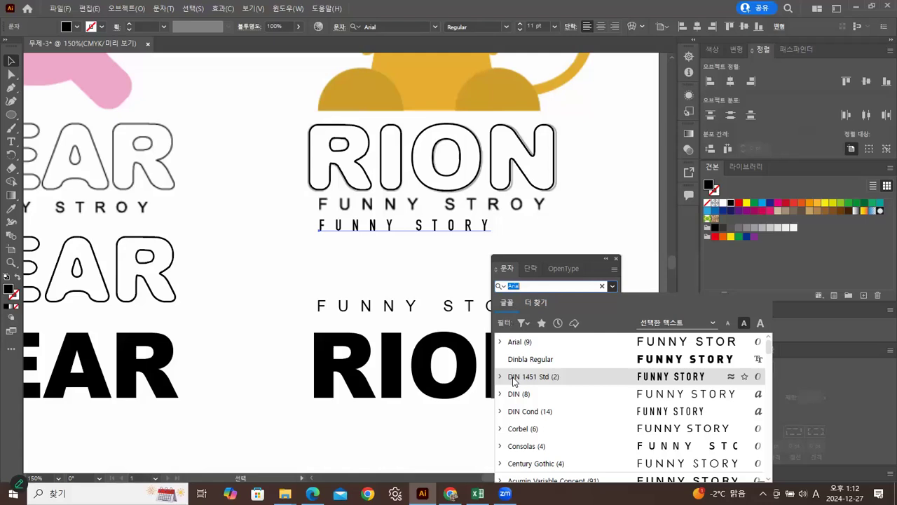
{"action": "left_click", "coordinate": [523, 343]}
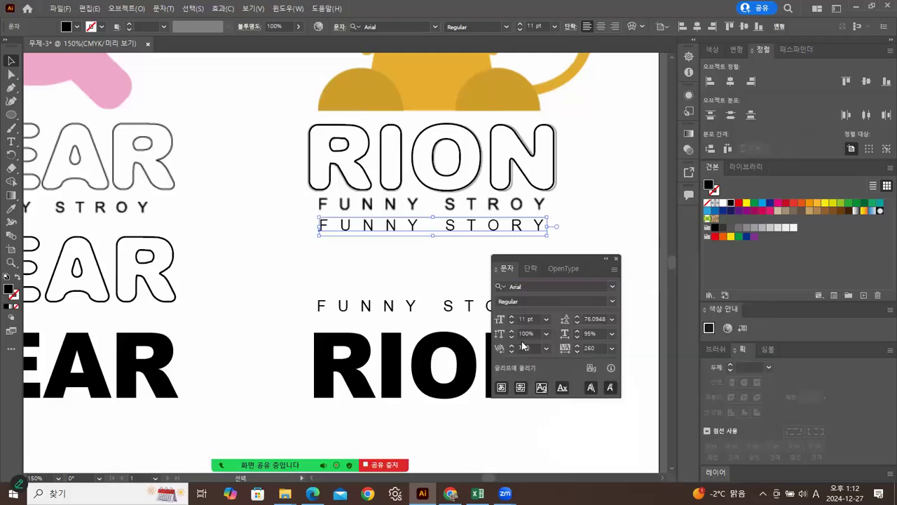
{"action": "left_click", "coordinate": [383, 252]}
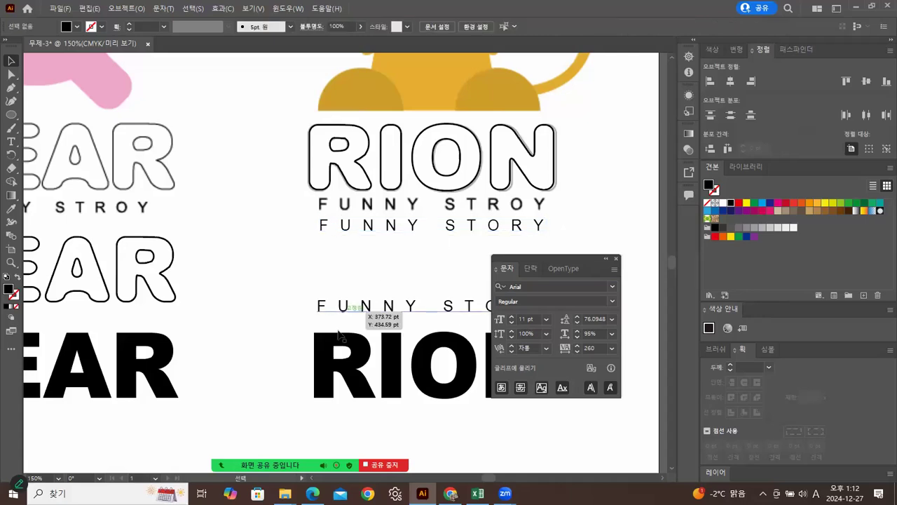
- Convert the FUNNY STORY text beneath the reference caption to outlines and place it over that caption under RION
{"action": "left_click", "coordinate": [396, 226]}
{"action": "right_click", "coordinate": [393, 228]}
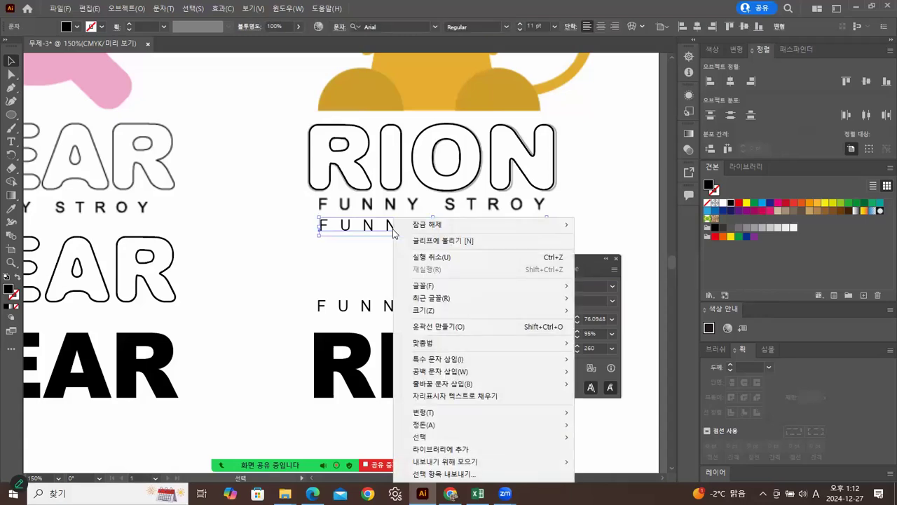
{"action": "left_click", "coordinate": [434, 328]}
{"action": "left_click", "coordinate": [429, 279]}
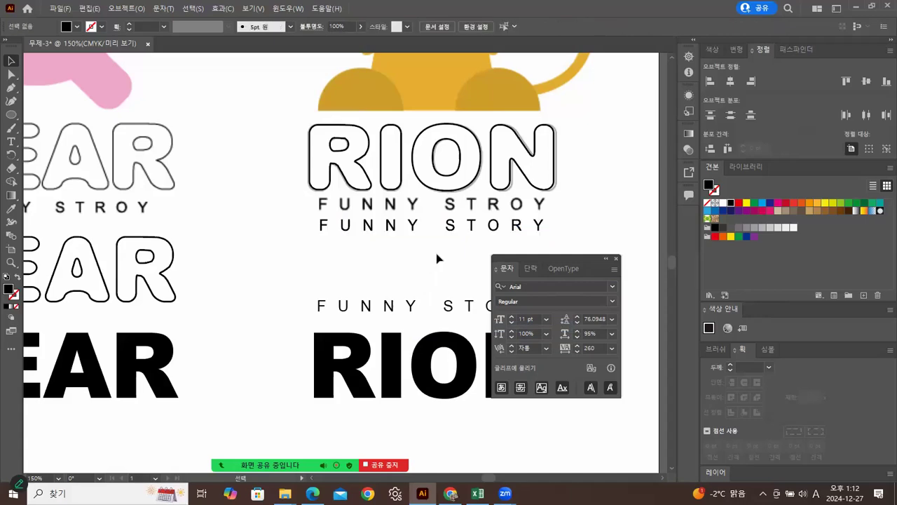
{"action": "left_click_drag", "start_coordinate": [392, 229], "coordinate": [392, 209]}
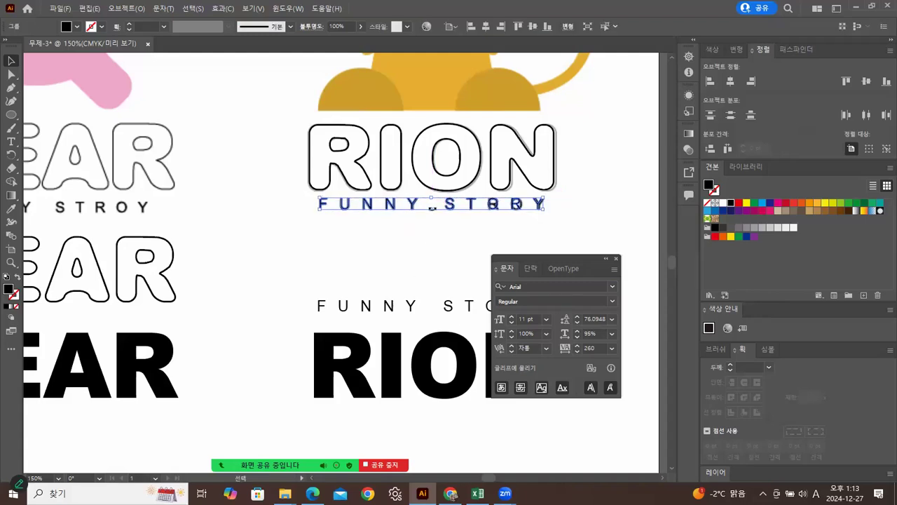
{"action": "left_click", "coordinate": [404, 243]}
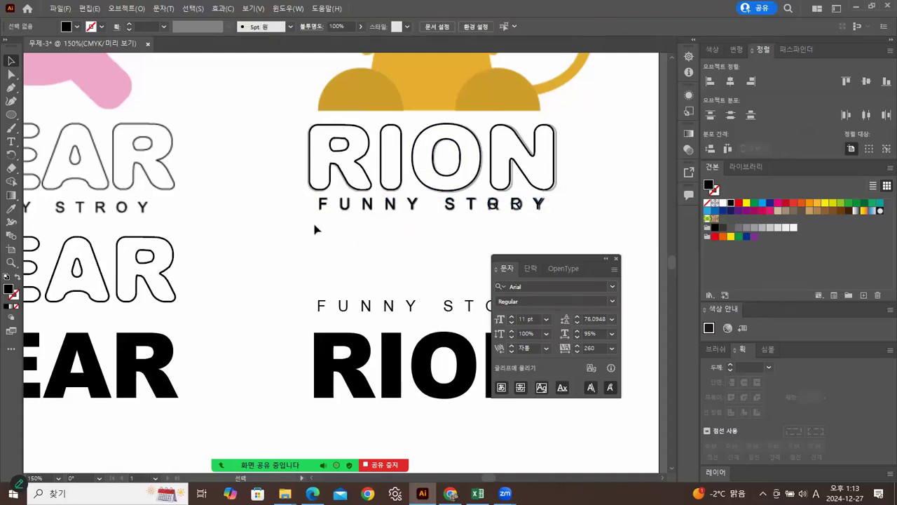
{"action": "left_click_drag", "start_coordinate": [171, 257], "coordinate": [412, 250]}
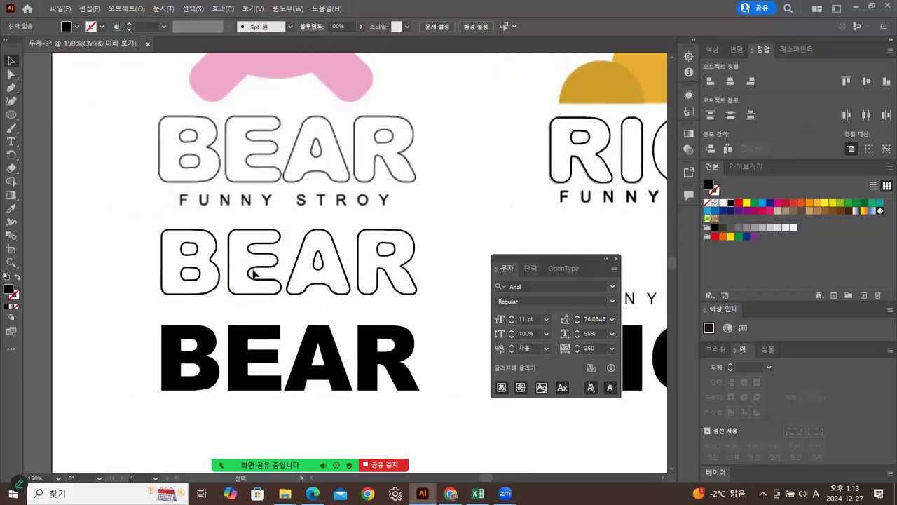
{"action": "left_click_drag", "start_coordinate": [123, 249], "coordinate": [454, 279]}
{"action": "right_click", "coordinate": [394, 255]}
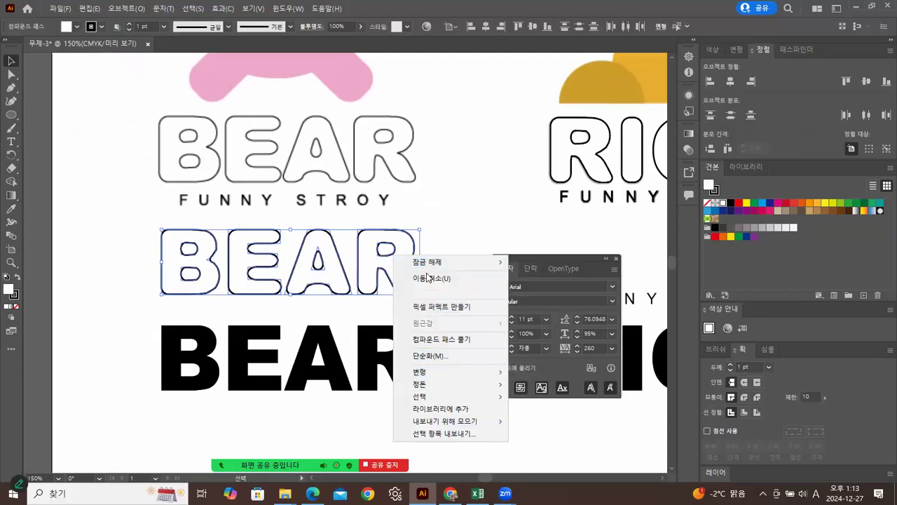
{"action": "left_click", "coordinate": [436, 223]}
{"action": "left_click", "coordinate": [417, 253]}
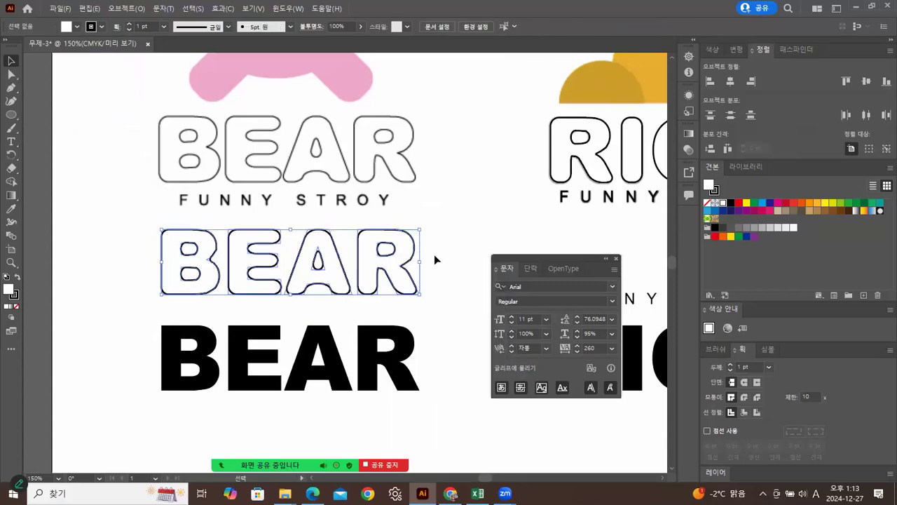
{"action": "right_click", "coordinate": [416, 250]}
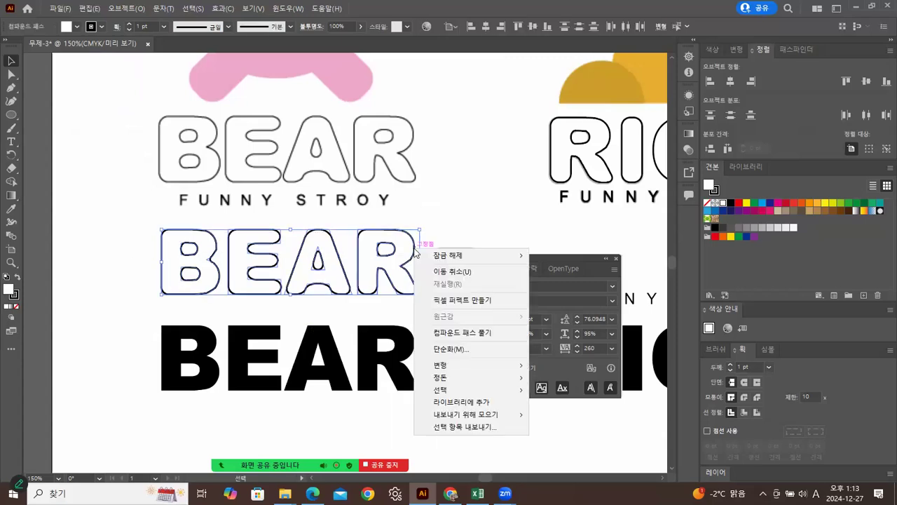
{"action": "left_click", "coordinate": [485, 218]}
{"action": "left_click", "coordinate": [416, 251]}
{"action": "left_click_drag", "start_coordinate": [415, 251], "coordinate": [370, 253]}
- Group the four rounded BEAR outline letters above the solid black BEAR text
{"action": "left_click_drag", "start_coordinate": [117, 250], "coordinate": [419, 275]}
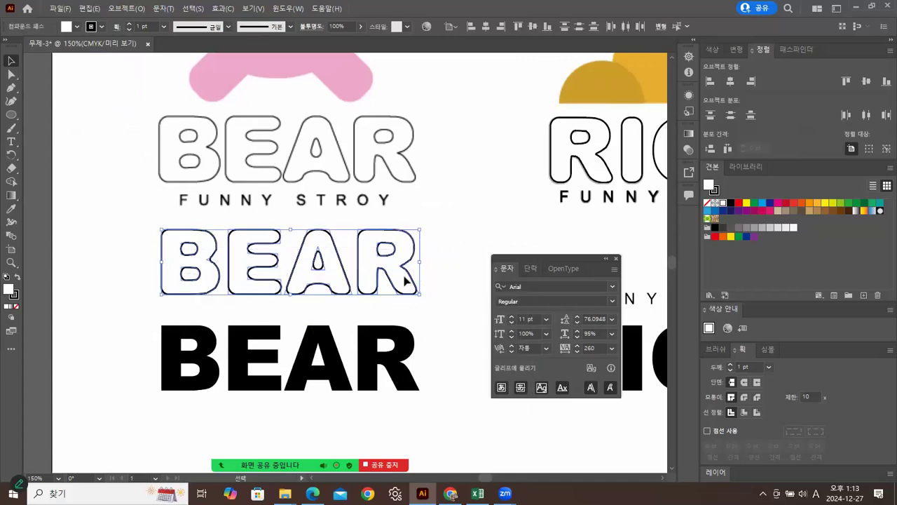
{"action": "left_click", "coordinate": [119, 10]}
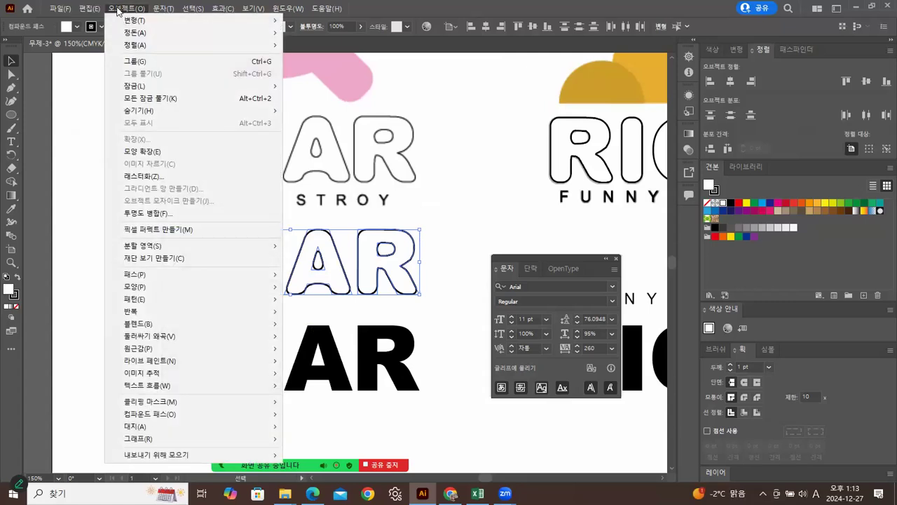
{"action": "left_click", "coordinate": [136, 63]}
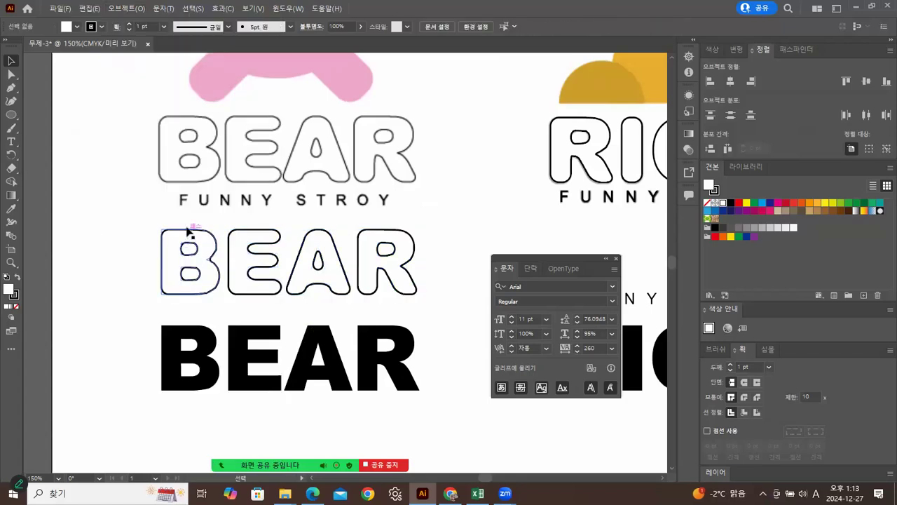
{"action": "left_click", "coordinate": [137, 249]}
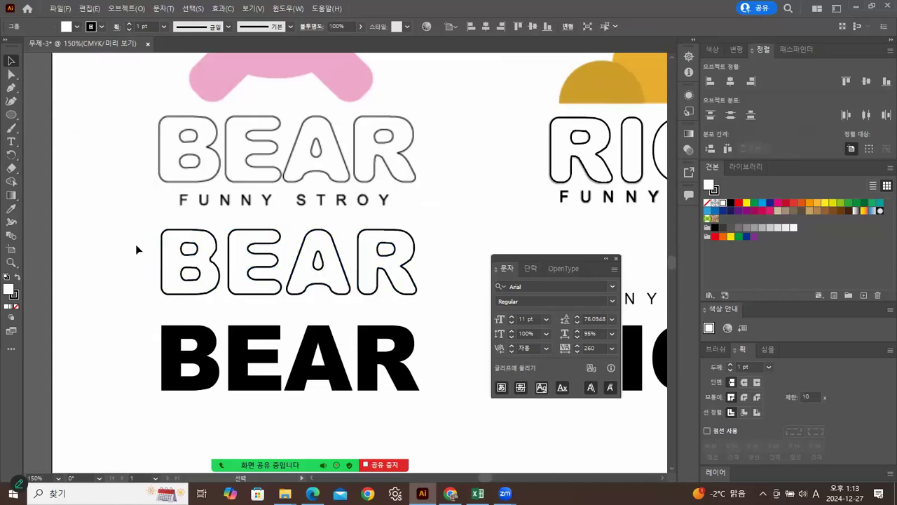
{"action": "left_click", "coordinate": [188, 237]}
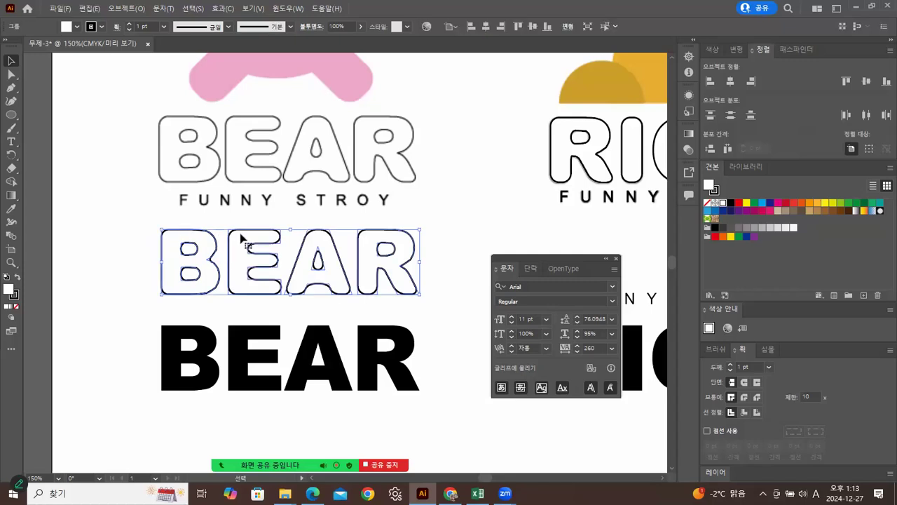
{"action": "left_click", "coordinate": [435, 207]}
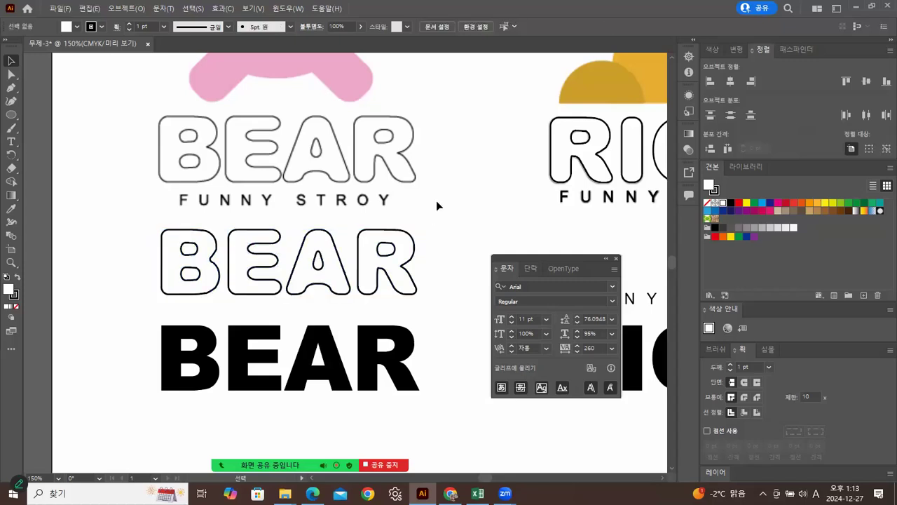
{"action": "left_click", "coordinate": [254, 265]}
{"action": "left_click_drag", "start_coordinate": [373, 231], "coordinate": [286, 143]}
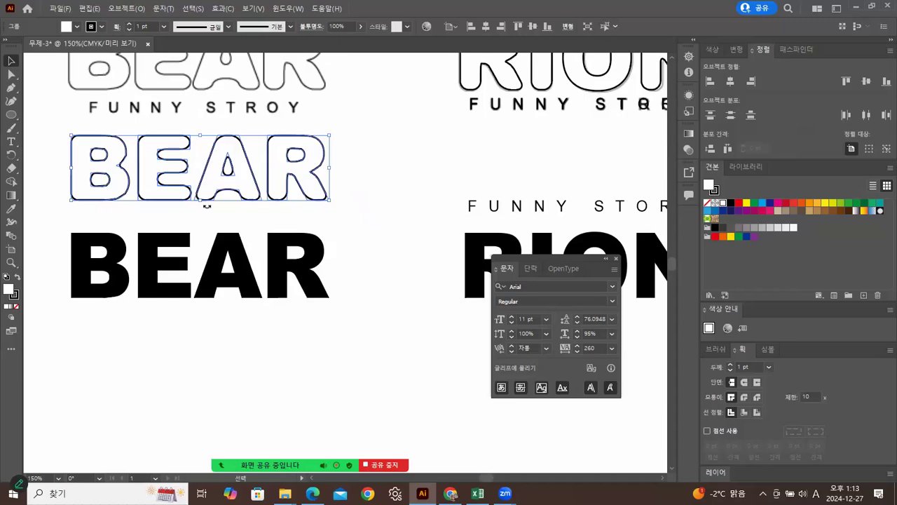
{"action": "left_click_drag", "start_coordinate": [321, 162], "coordinate": [249, 167]}
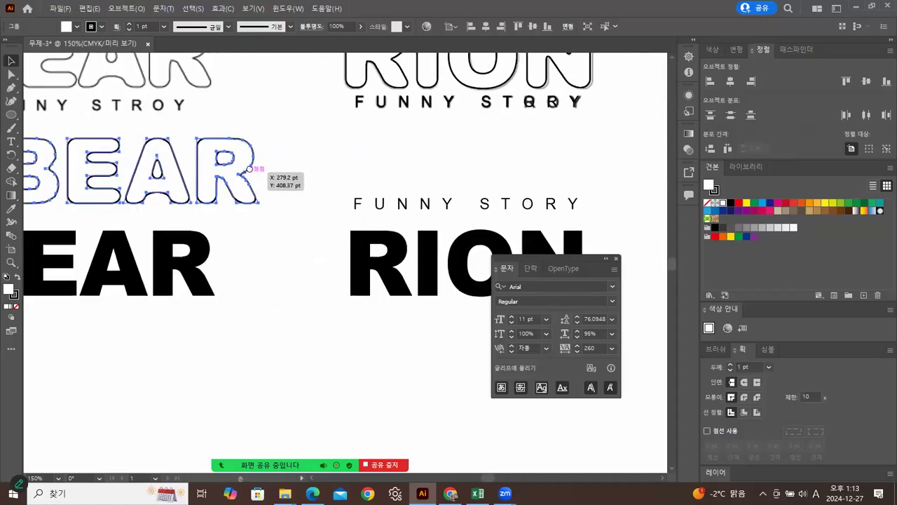
{"action": "key", "text": "ctrl+z"}
{"action": "left_click", "coordinate": [284, 170]}
- Duplicate the rounded RION lettering and place the copy below the solid black RION text
{"action": "left_click_drag", "start_coordinate": [306, 170], "coordinate": [215, 211]}
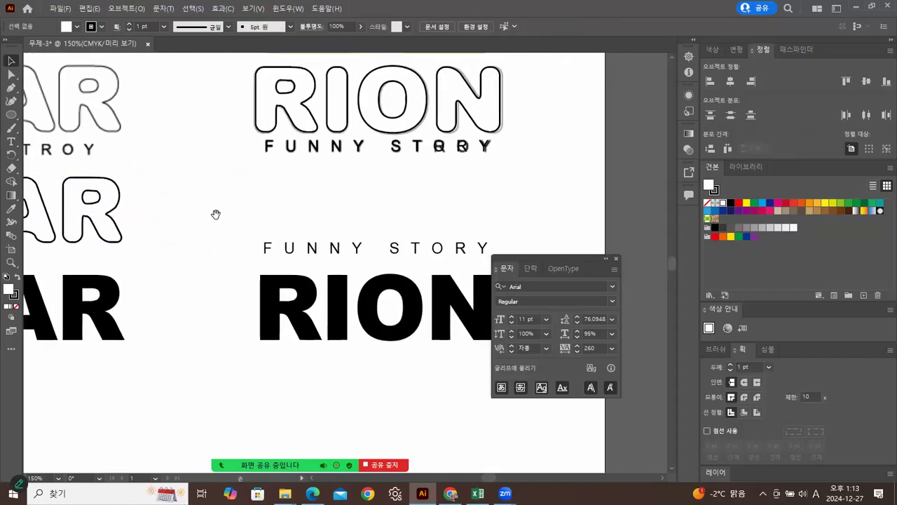
{"action": "left_click", "coordinate": [298, 129]}
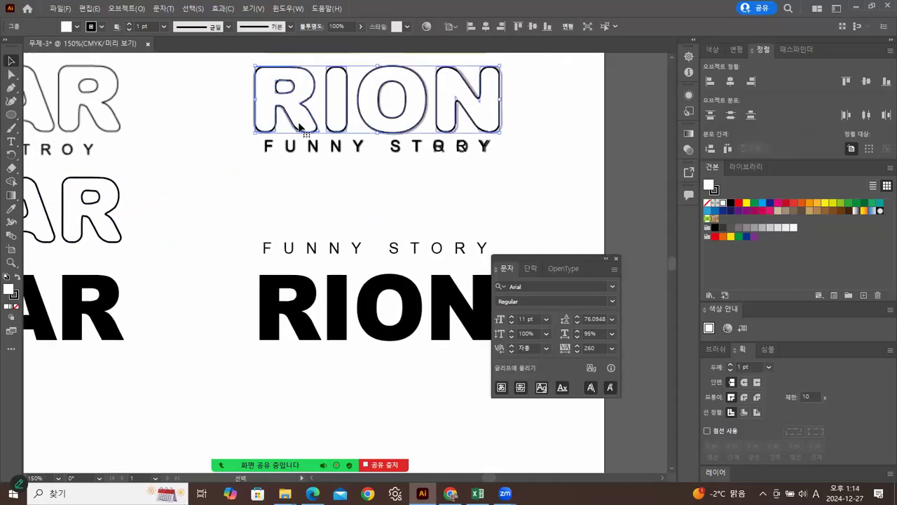
{"action": "left_click_drag", "start_coordinate": [300, 127], "coordinate": [255, 423], "text": "alt"}
{"action": "left_click_drag", "start_coordinate": [319, 307], "coordinate": [225, 64]}
{"action": "left_click_drag", "start_coordinate": [258, 180], "coordinate": [234, 225]}
- Duplicate the lower rounded RION lettering once more, placing the new copy directly beneath it
{"action": "left_click", "coordinate": [226, 281]}
{"action": "left_click", "coordinate": [234, 232]}
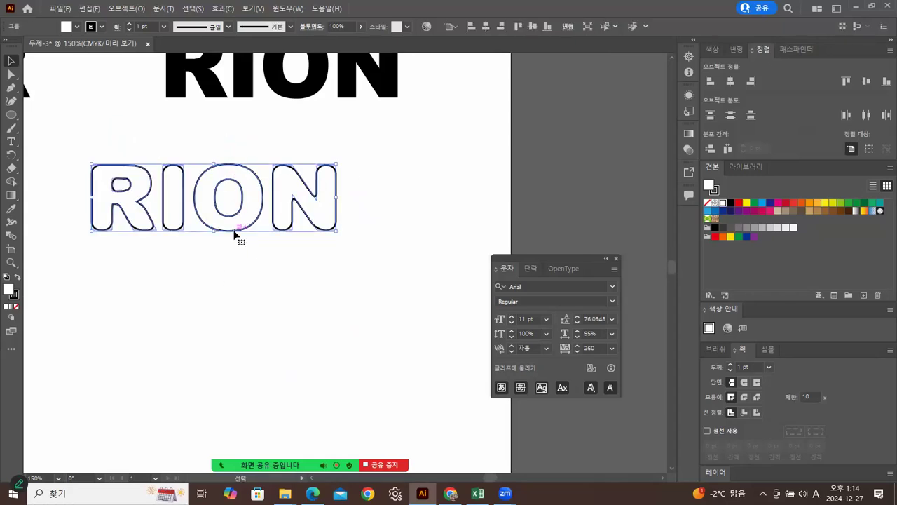
{"action": "left_click_drag", "start_coordinate": [237, 199], "coordinate": [256, 304]}
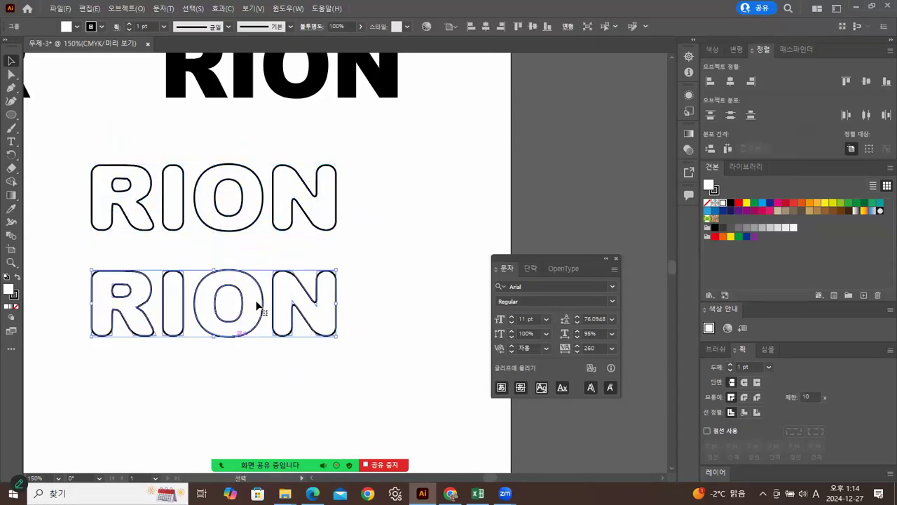
{"action": "left_click", "coordinate": [372, 220]}
- Show the object properties of the upper rounded RION copy beside the lettering
{"action": "left_click", "coordinate": [290, 230]}
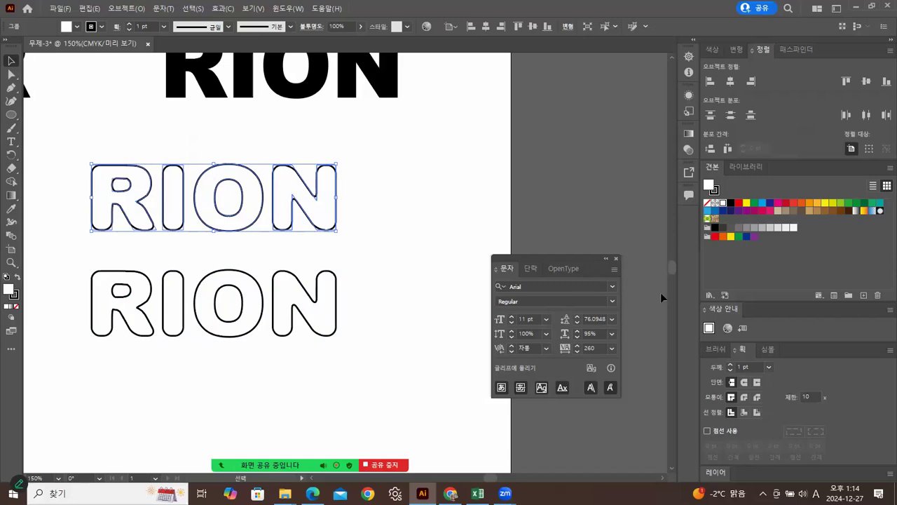
{"action": "left_click", "coordinate": [290, 8]}
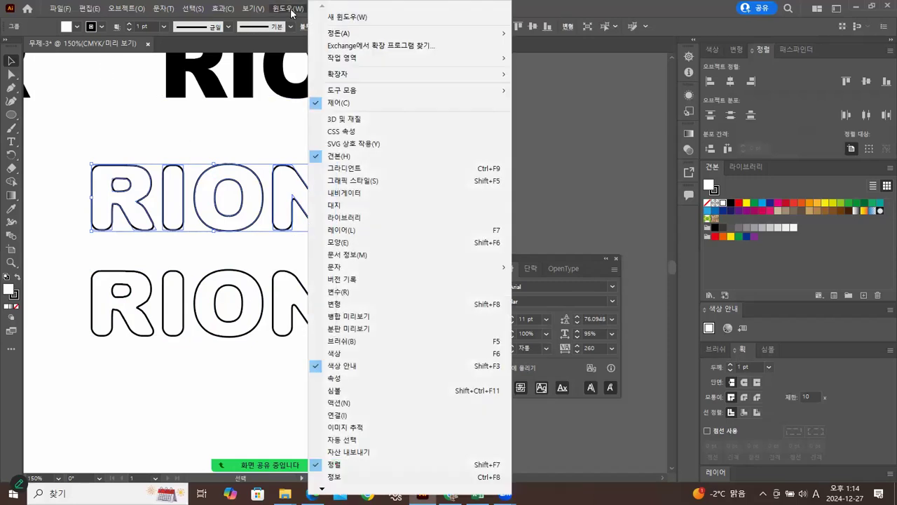
{"action": "left_click", "coordinate": [334, 380]}
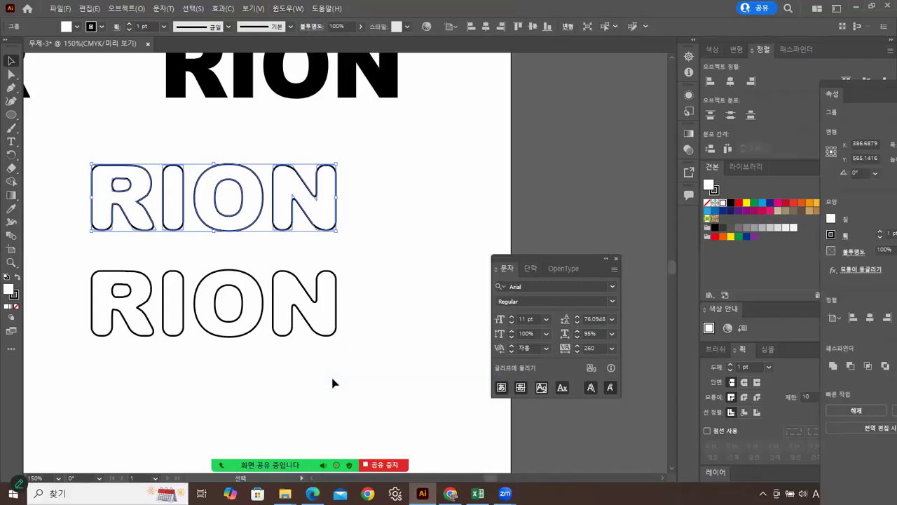
{"action": "left_click_drag", "start_coordinate": [854, 80], "coordinate": [499, 67]}
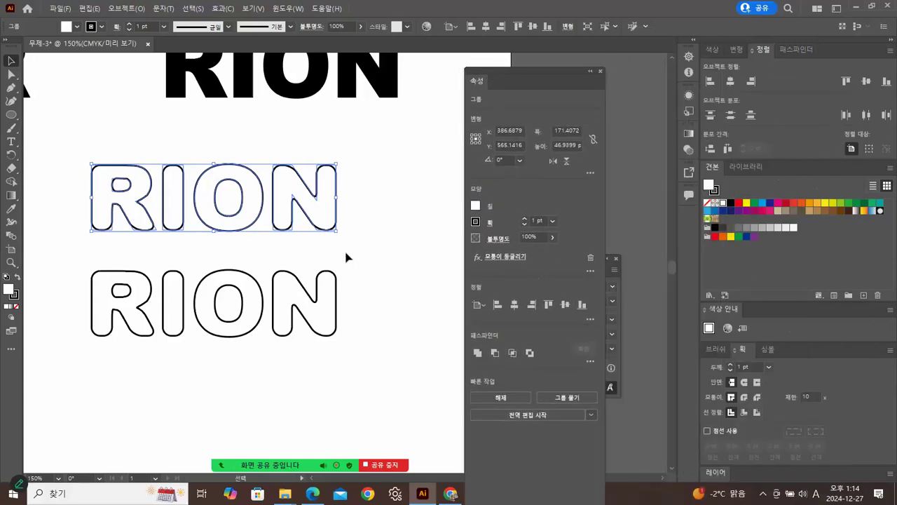
- Set the radius of the Round Corners effect on the upper RION copy to 6 pt
{"action": "left_click", "coordinate": [497, 258]}
{"action": "key", "text": "Escape"}
{"action": "left_click", "coordinate": [495, 258]}
{"action": "left_click_drag", "start_coordinate": [409, 232], "coordinate": [398, 234]}
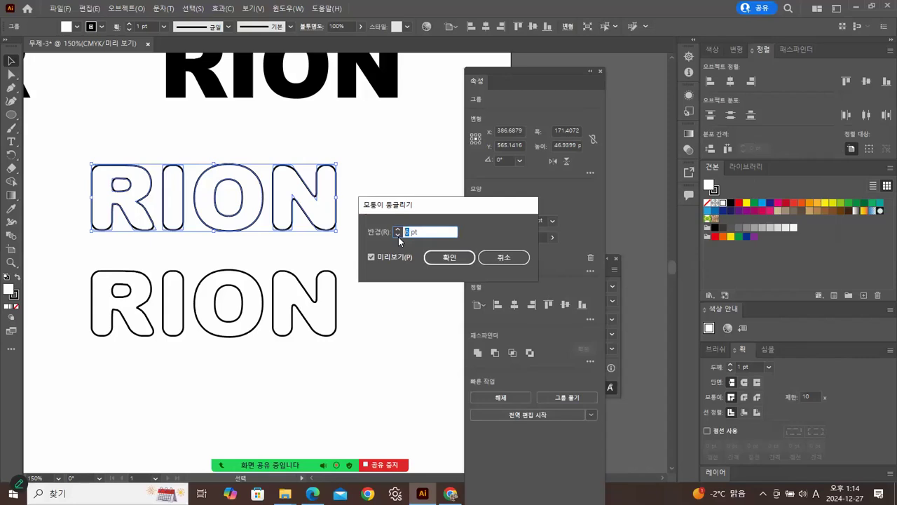
{"action": "left_click", "coordinate": [455, 256]}
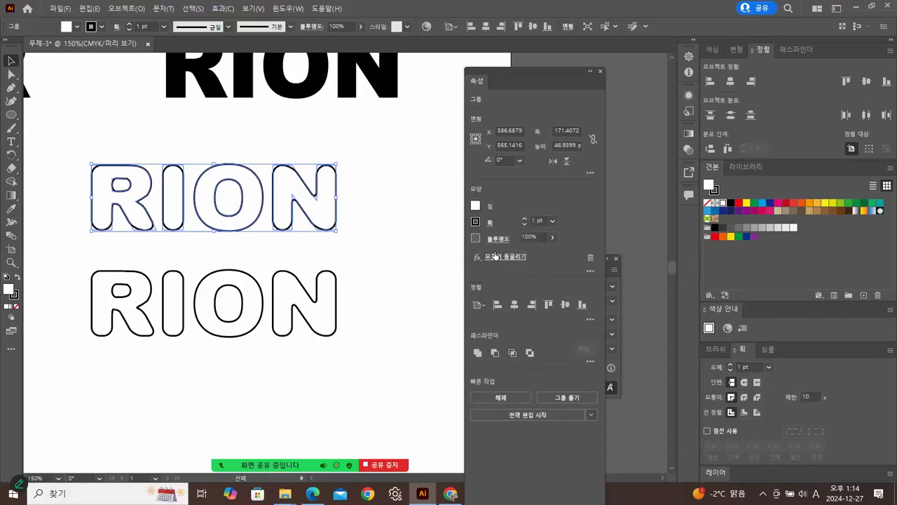
{"action": "left_click", "coordinate": [496, 256]}
{"action": "left_click_drag", "start_coordinate": [420, 232], "coordinate": [377, 235]}
{"action": "type", "text": "6"}
{"action": "left_click", "coordinate": [450, 258]}
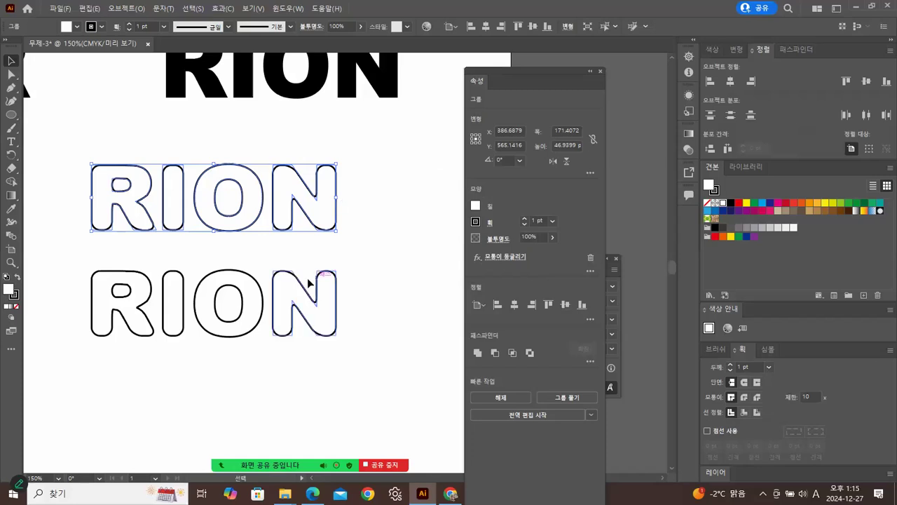
- Expand the appearance of the upper rounded RION copy, leaving the copy beneath it as a live effect
{"action": "left_click", "coordinate": [350, 223]}
{"action": "left_click", "coordinate": [311, 197]}
{"action": "left_click", "coordinate": [367, 192]}
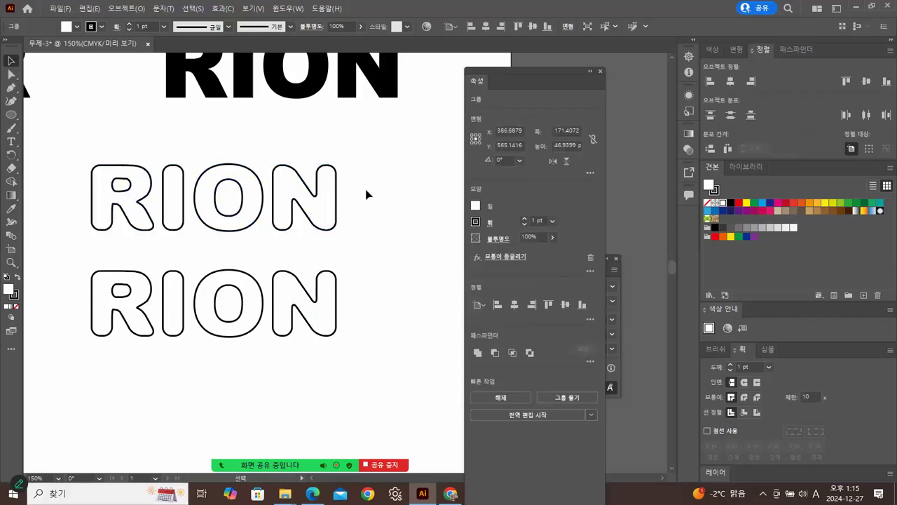
{"action": "left_click", "coordinate": [316, 195]}
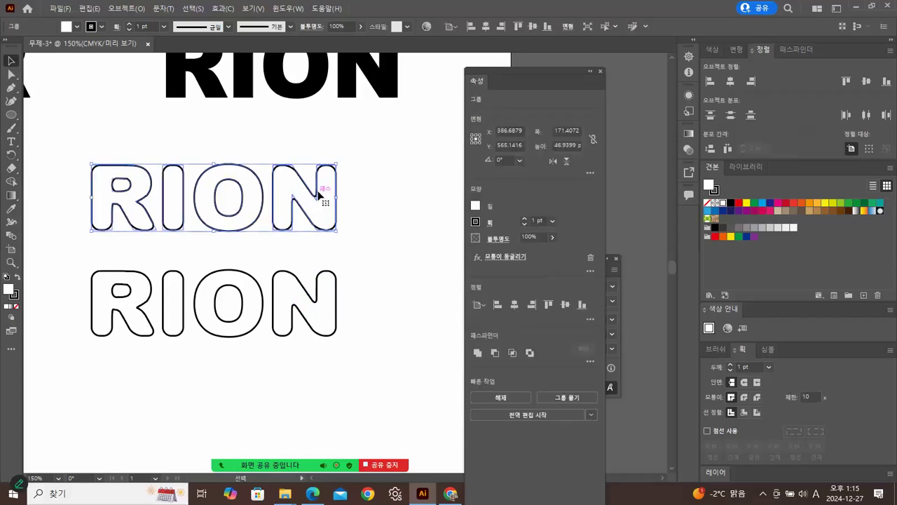
{"action": "left_click", "coordinate": [122, 9]}
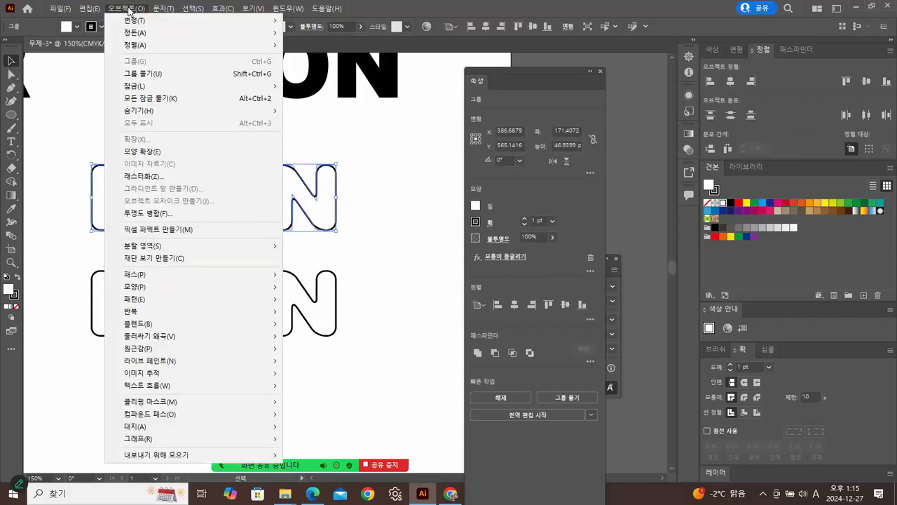
{"action": "left_click", "coordinate": [146, 152]}
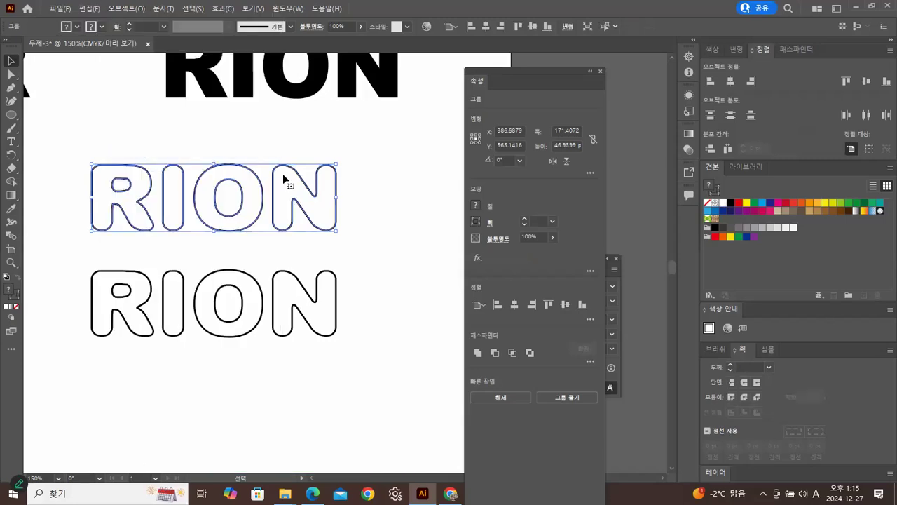
- Compare the object properties of the expanded upper RION with the live-effect copy beneath it, and move the floating properties away from the lettering
{"action": "left_click", "coordinate": [343, 248]}
{"action": "left_click", "coordinate": [330, 278]}
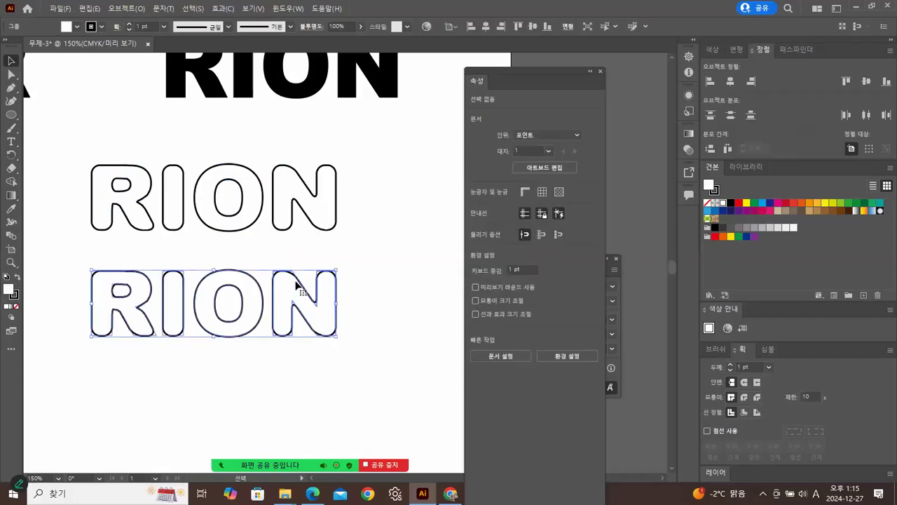
{"action": "left_click", "coordinate": [325, 232]}
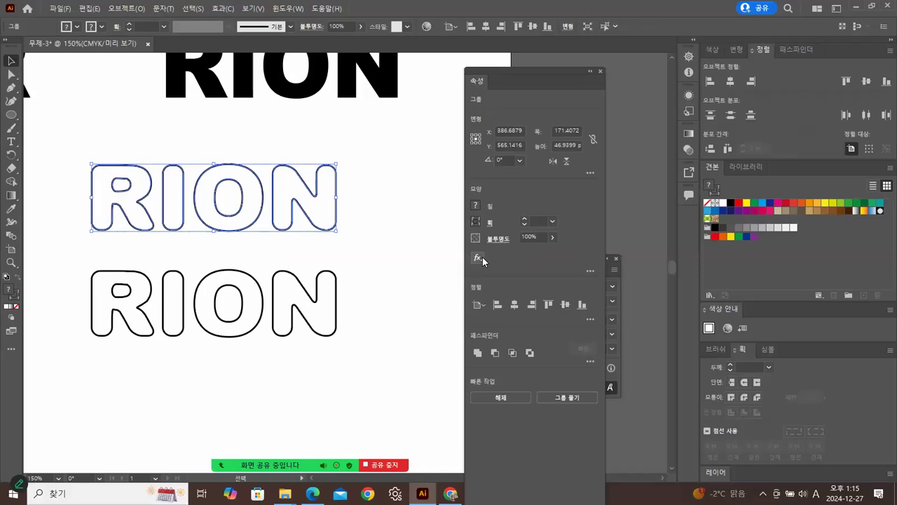
{"action": "left_click", "coordinate": [397, 249]}
{"action": "left_click", "coordinate": [334, 232]}
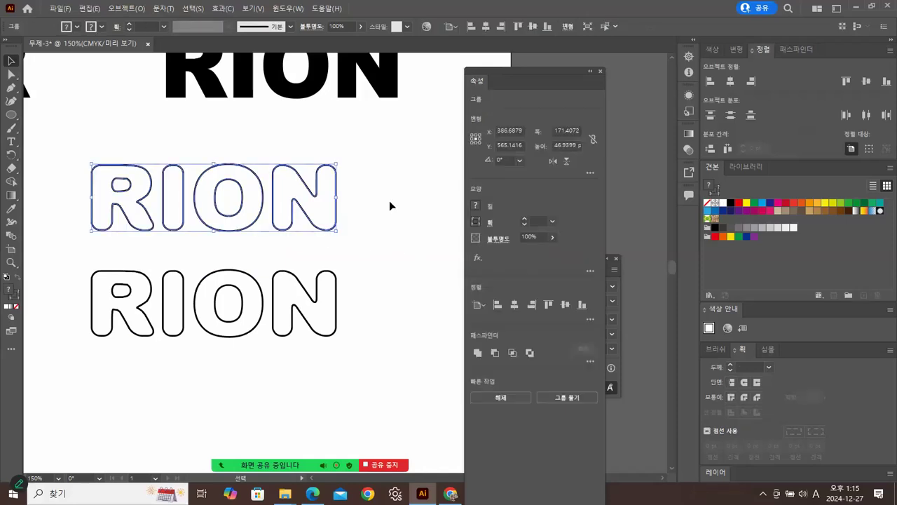
{"action": "left_click_drag", "start_coordinate": [505, 70], "coordinate": [639, 215]}
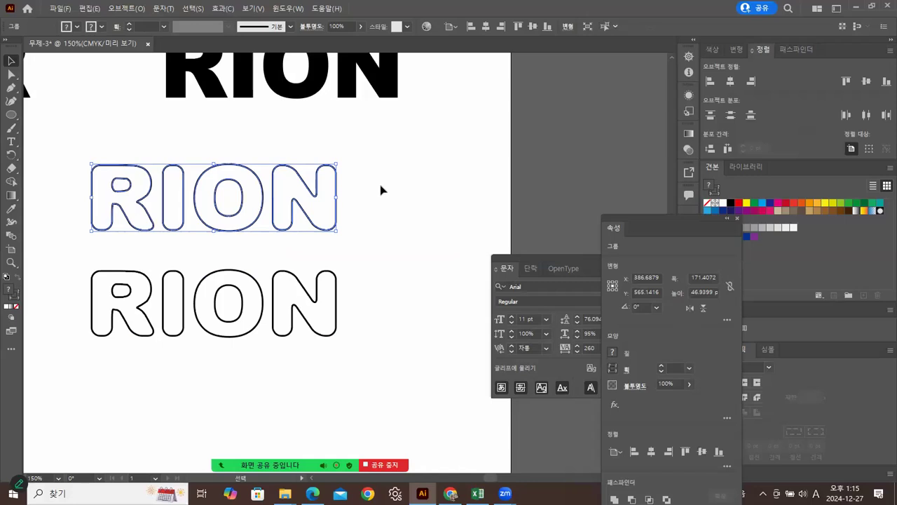
- Examine how the selected path outlines and listed effects differ between the lower RION copy and the expanded upper one
{"action": "left_click", "coordinate": [326, 275]}
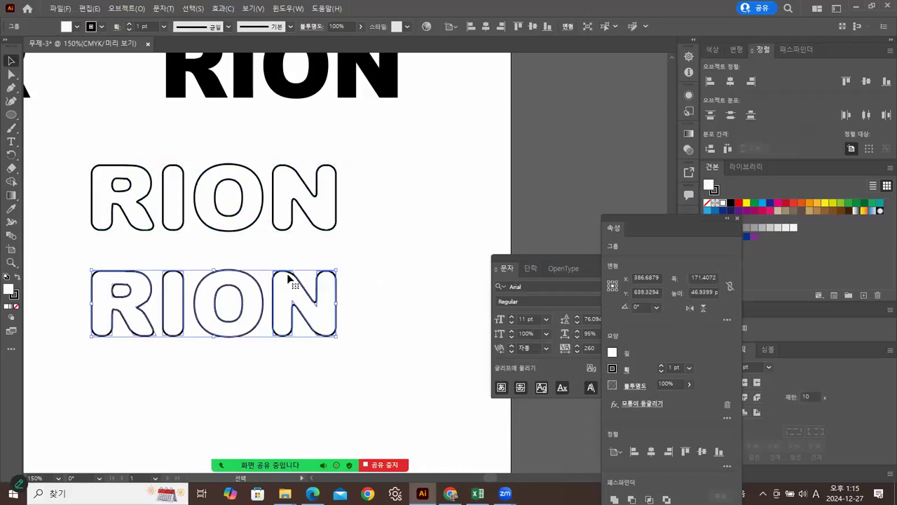
{"action": "left_click", "coordinate": [327, 235]}
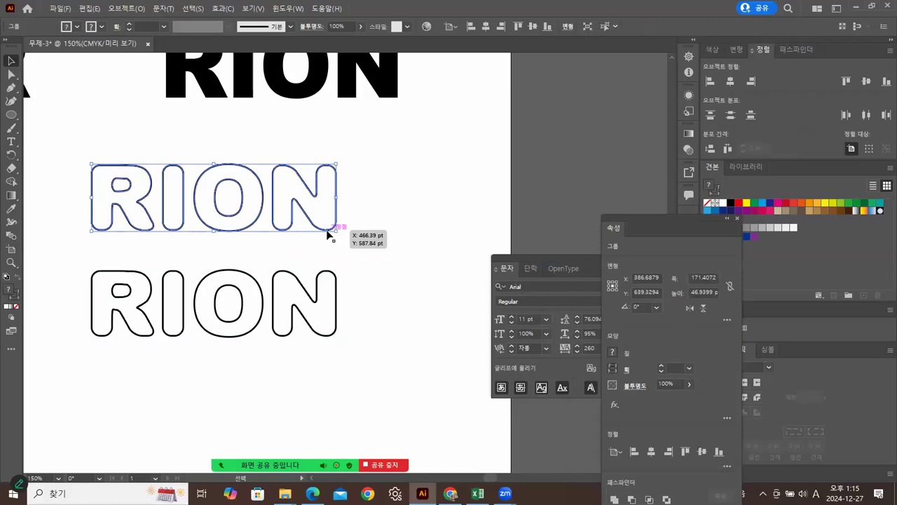
{"action": "left_click", "coordinate": [380, 210]}
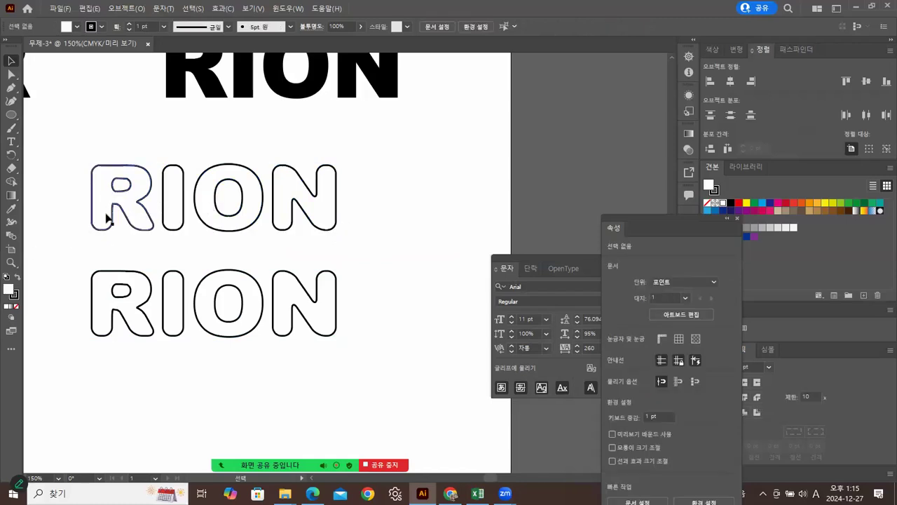
{"action": "left_click", "coordinate": [116, 272]}
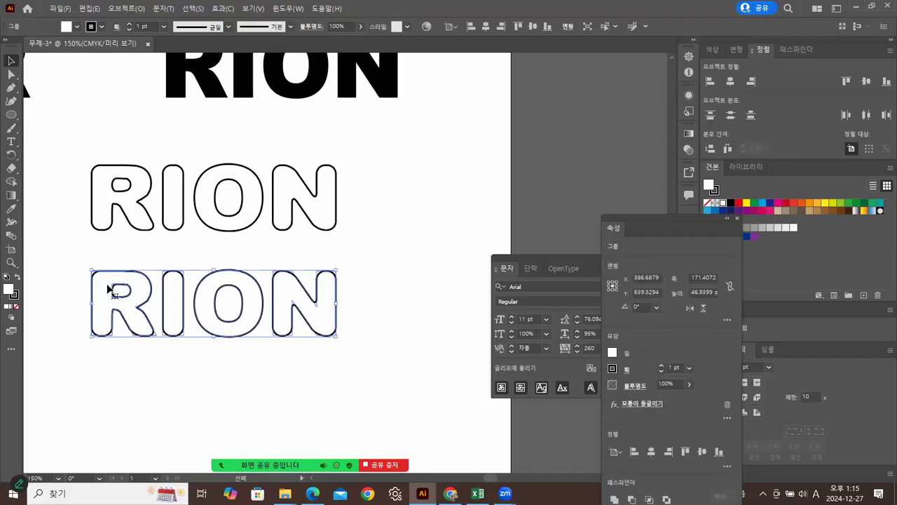
{"action": "left_click", "coordinate": [392, 242]}
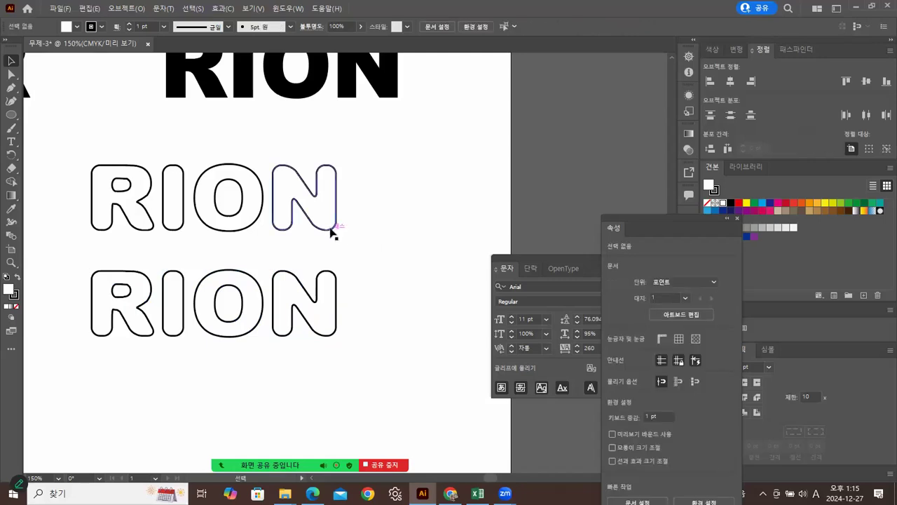
{"action": "left_click", "coordinate": [333, 234]}
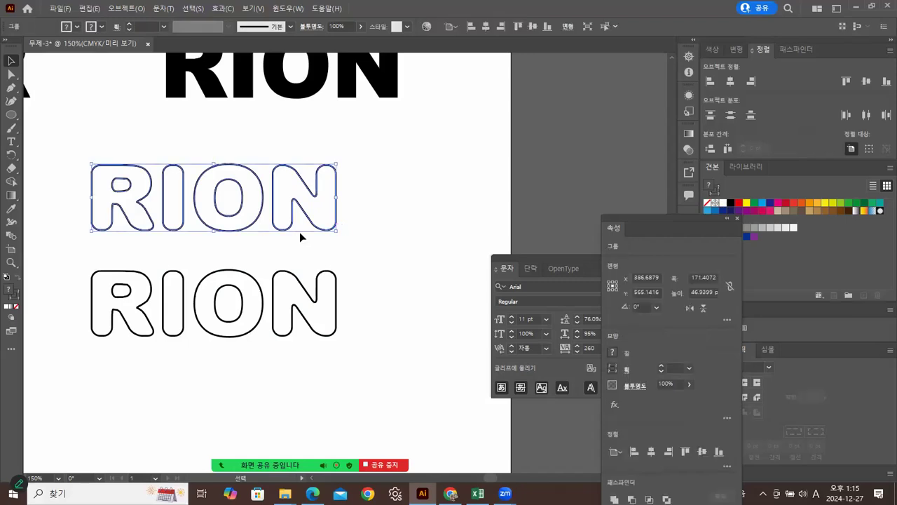
- Compare the spare RION outlines and the solid black RION text with the BEAR and RION reference lettering
{"action": "left_click_drag", "start_coordinate": [227, 186], "coordinate": [237, 435]}
{"action": "left_click_drag", "start_coordinate": [256, 237], "coordinate": [376, 295]}
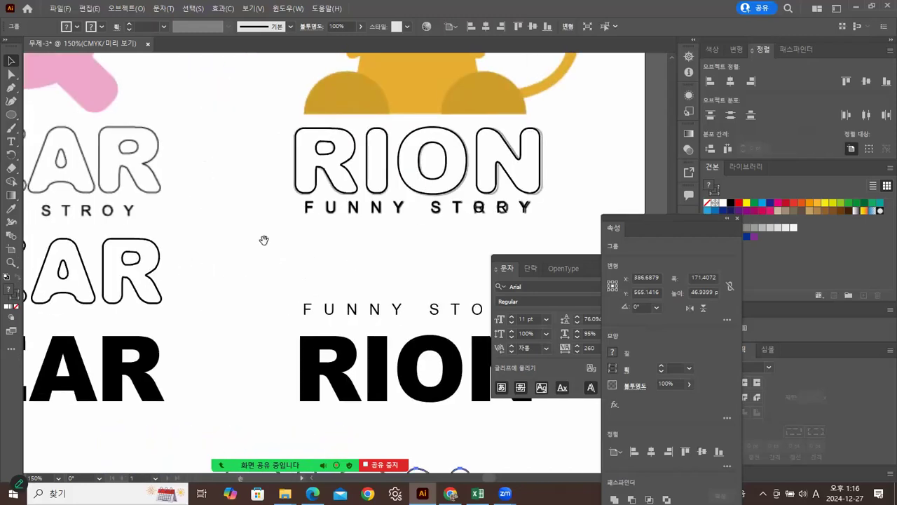
{"action": "left_click_drag", "start_coordinate": [204, 224], "coordinate": [419, 223]}
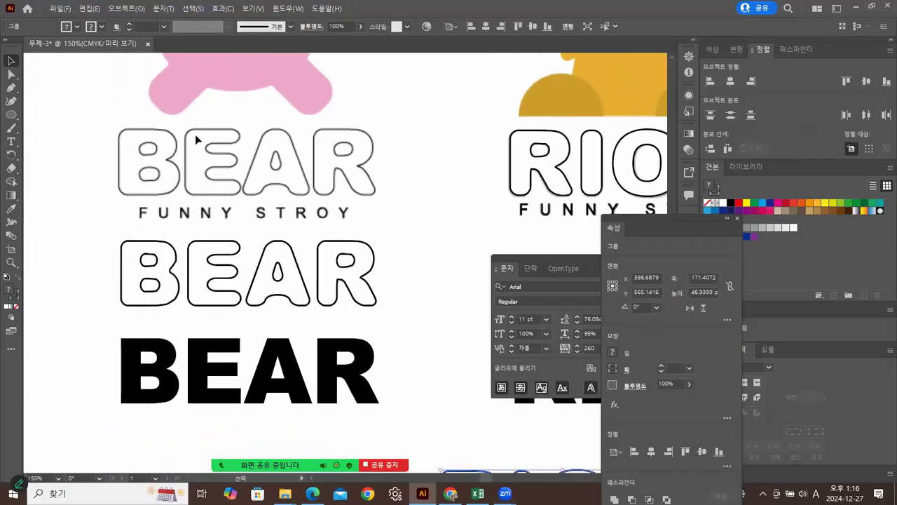
{"action": "left_click_drag", "start_coordinate": [305, 234], "coordinate": [242, 163]}
{"action": "left_click_drag", "start_coordinate": [441, 299], "coordinate": [166, 109]}
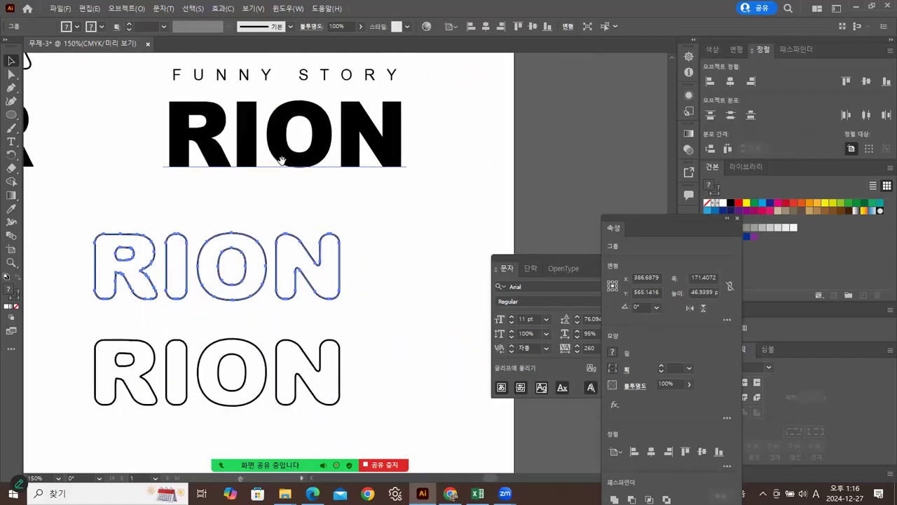
{"action": "left_click_drag", "start_coordinate": [341, 297], "coordinate": [358, 272]}
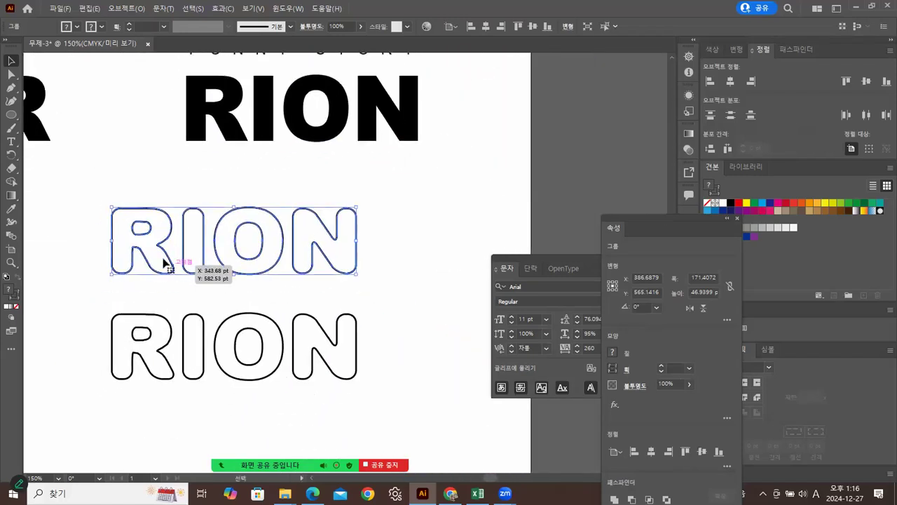
{"action": "left_click", "coordinate": [260, 319]}
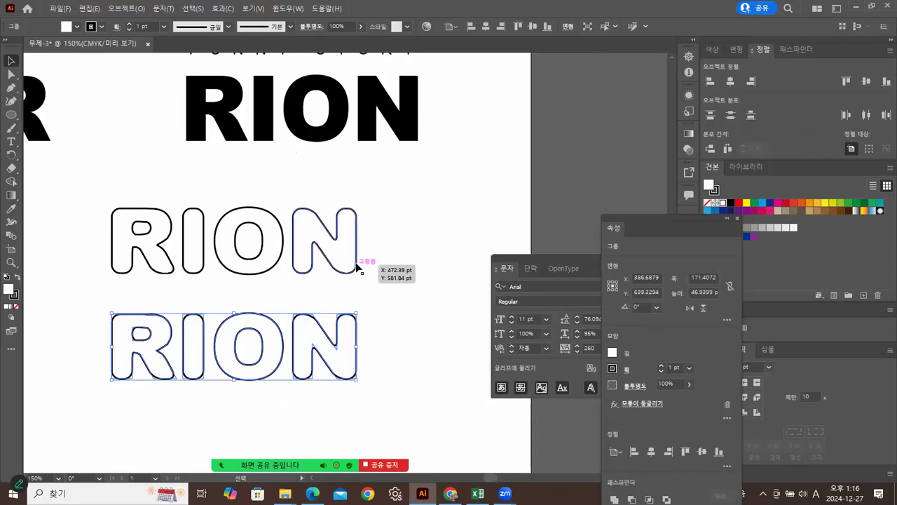
{"action": "left_click", "coordinate": [326, 133]}
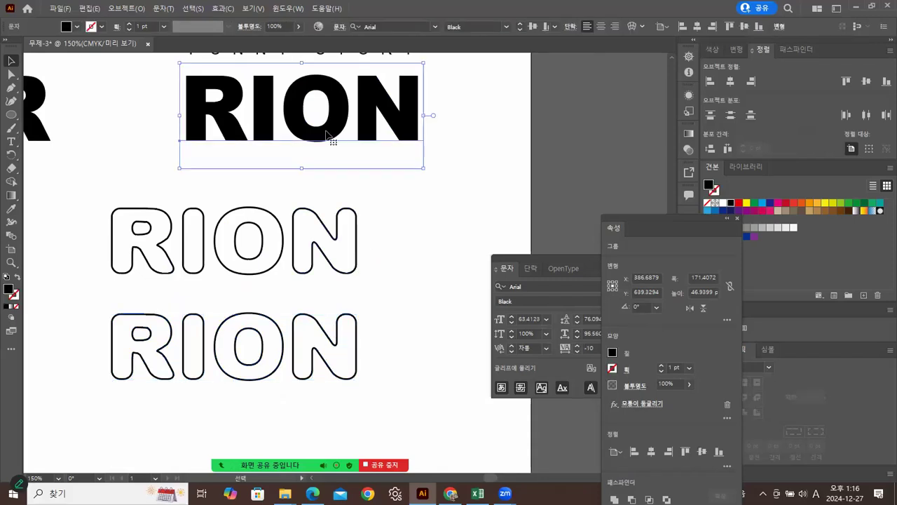
{"action": "left_click", "coordinate": [300, 317]}
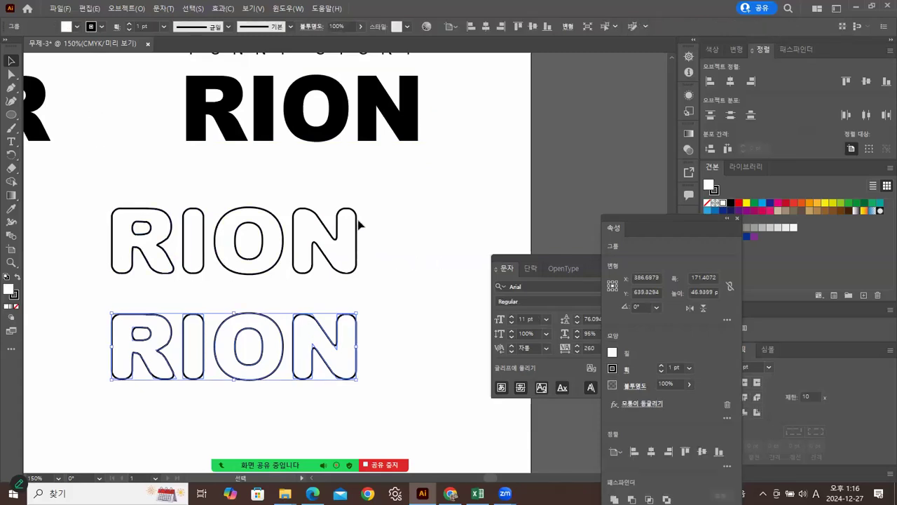
{"action": "scroll", "coordinate": [315, 302], "scroll_direction": "up", "scroll_amount": 8}
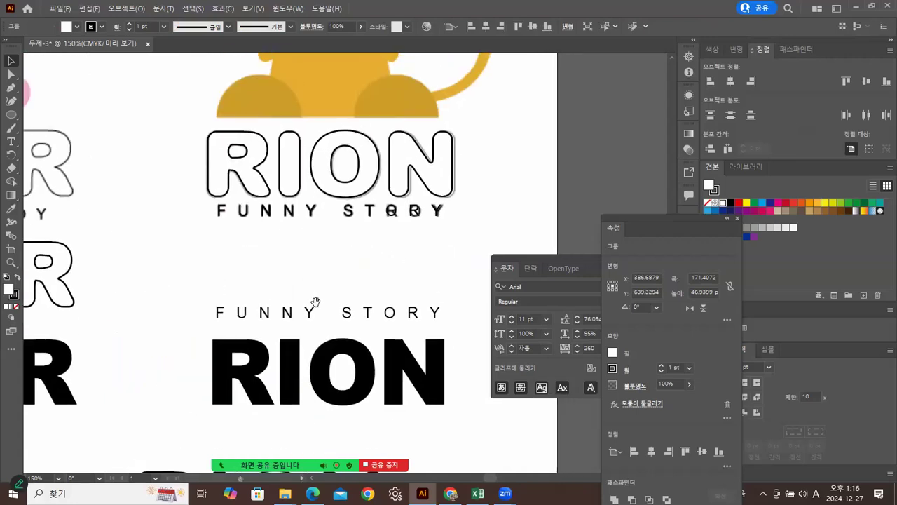
- Nudge the RION outline under the lion 1 pt to the right and expand its appearance
{"action": "left_click_drag", "start_coordinate": [295, 291], "coordinate": [239, 290]}
{"action": "left_click", "coordinate": [292, 230]}
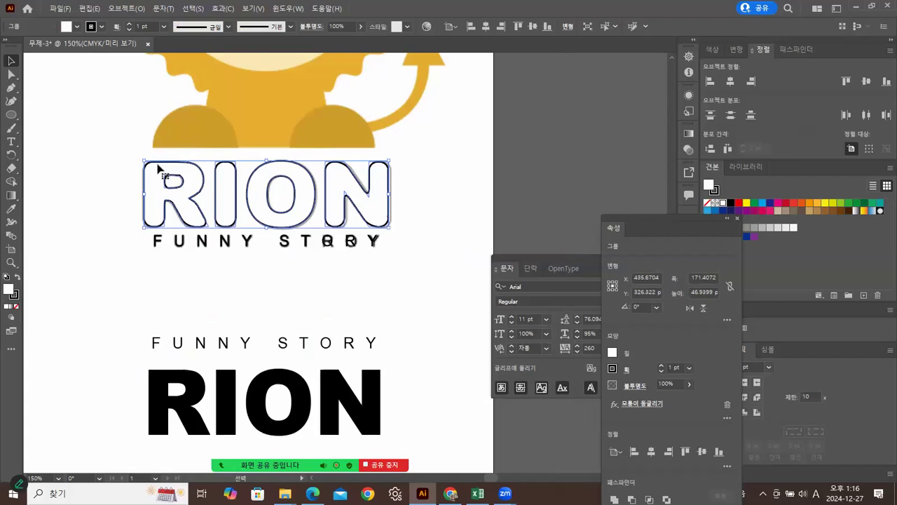
{"action": "key", "text": "Right"}
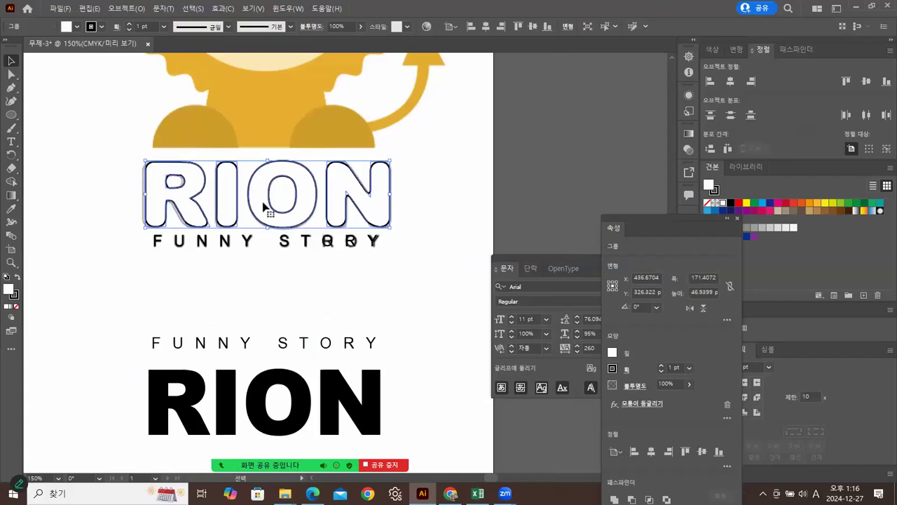
{"action": "left_click", "coordinate": [117, 9]}
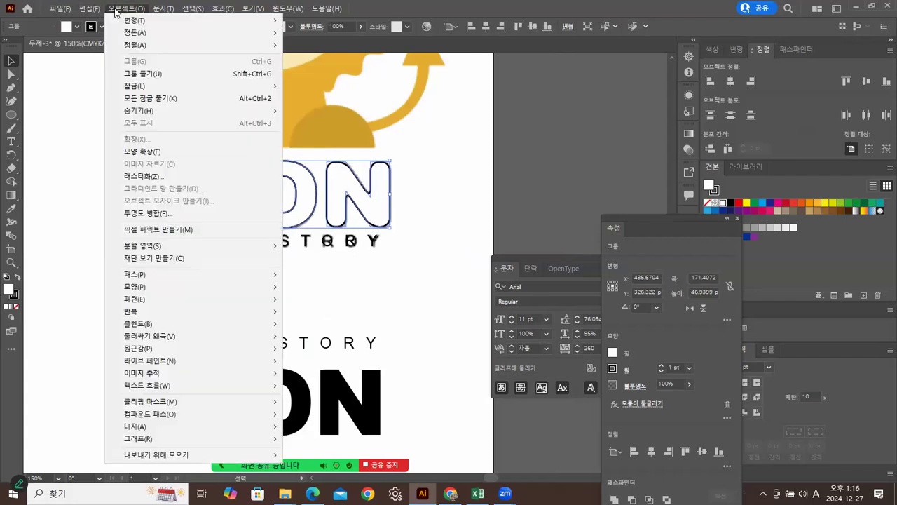
{"action": "left_click", "coordinate": [148, 154]}
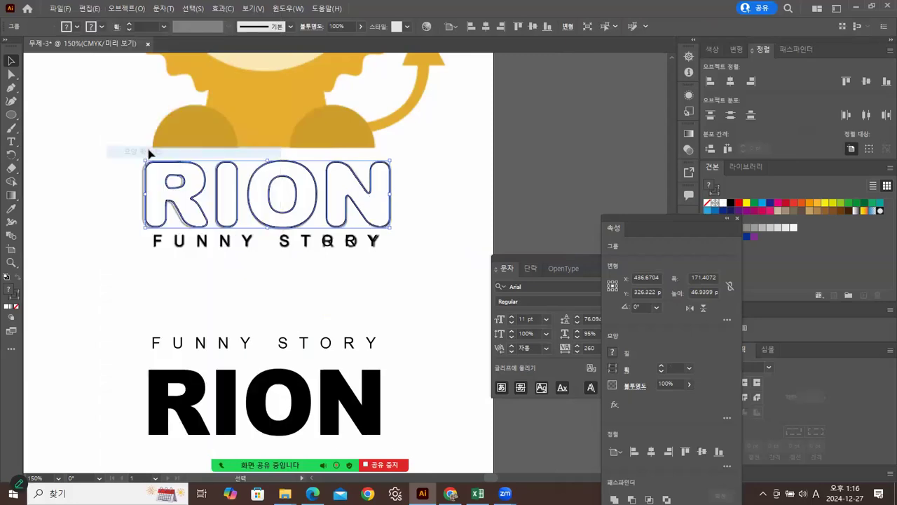
{"action": "left_click", "coordinate": [372, 184]}
{"action": "left_click", "coordinate": [438, 238]}
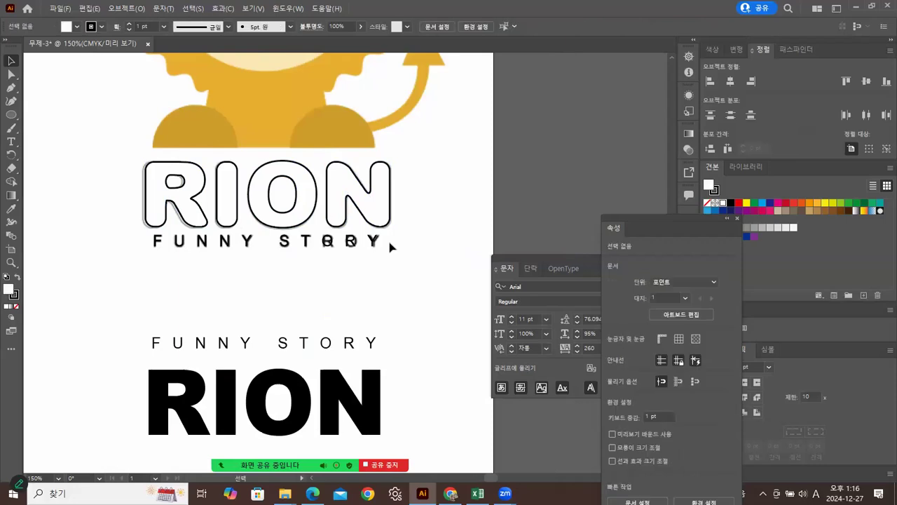
- Expand the appearance of the BEAR outline between the gray reference lettering and the solid BEAR text
{"action": "left_click_drag", "start_coordinate": [91, 262], "coordinate": [372, 257]}
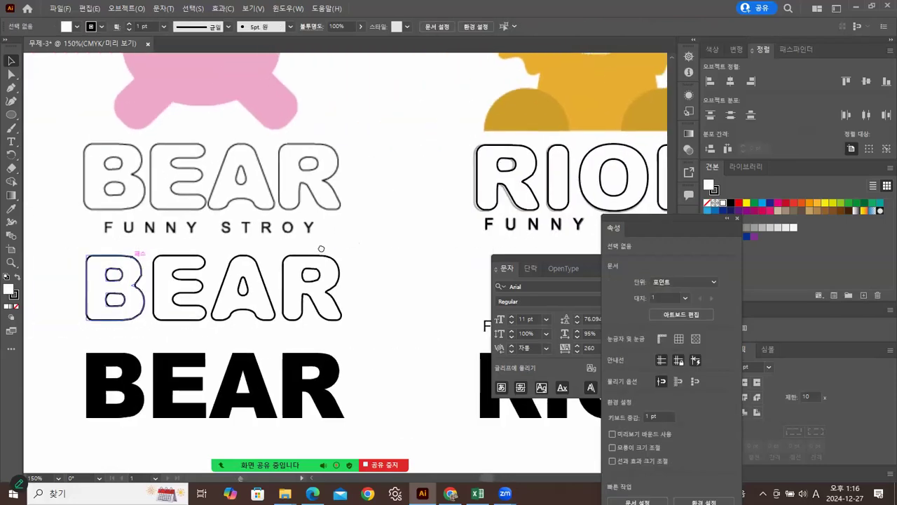
{"action": "left_click", "coordinate": [256, 260]}
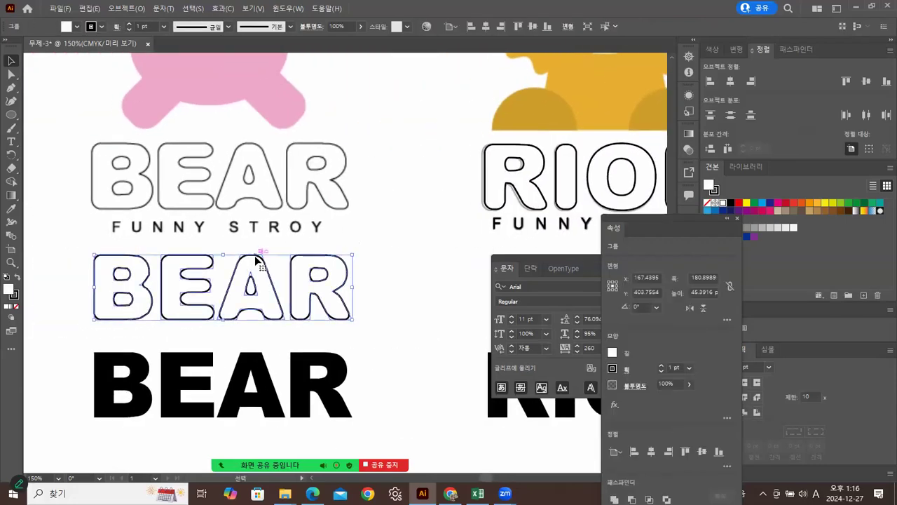
{"action": "left_click", "coordinate": [127, 9]}
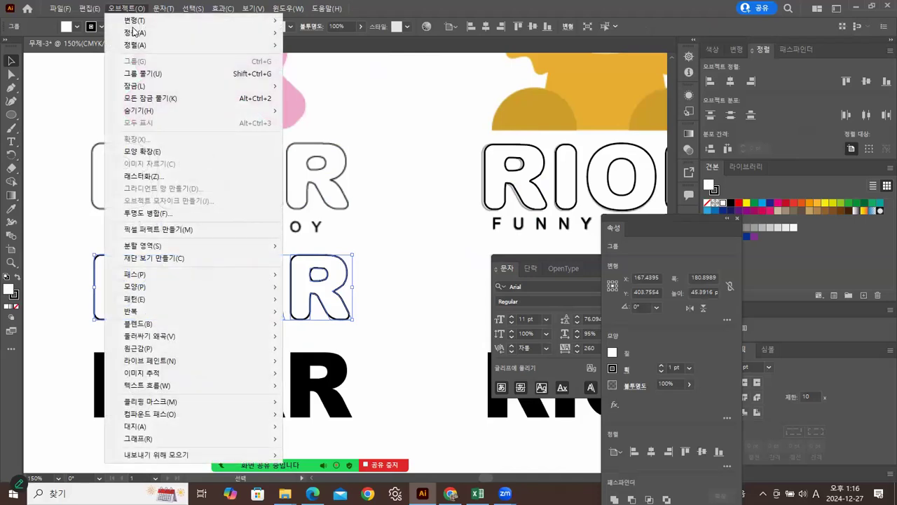
{"action": "left_click", "coordinate": [143, 151]}
{"action": "left_click", "coordinate": [381, 238]}
- Move the expanded BEAR outline up onto the gray reference lettering under the bear and nudge it right
{"action": "left_click_drag", "start_coordinate": [247, 260], "coordinate": [249, 148]}
{"action": "key", "text": "Right"}
{"action": "left_click", "coordinate": [376, 237]}
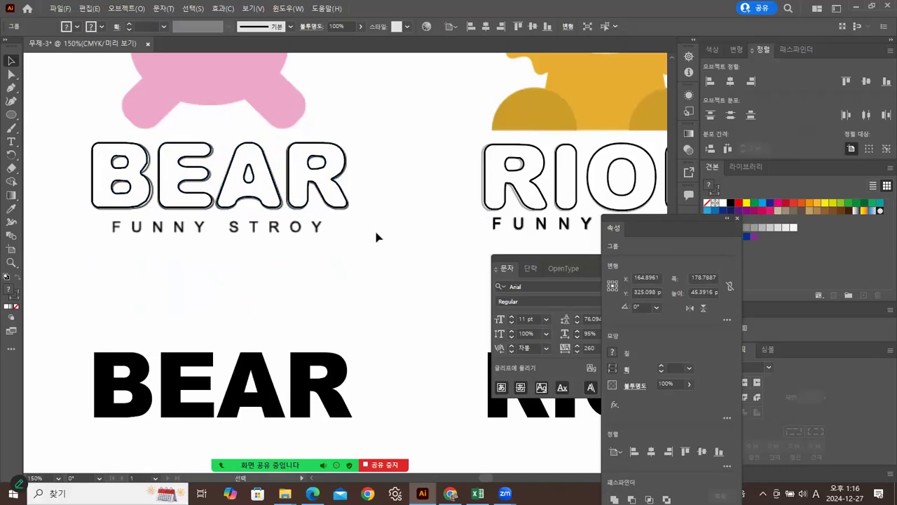
- Duplicate the outlined FUNNY STORY caption from under RION onto the caption below BEAR and nudge it 1 pt left
{"action": "left_click", "coordinate": [522, 232]}
{"action": "left_click_drag", "start_coordinate": [520, 232], "coordinate": [140, 232]}
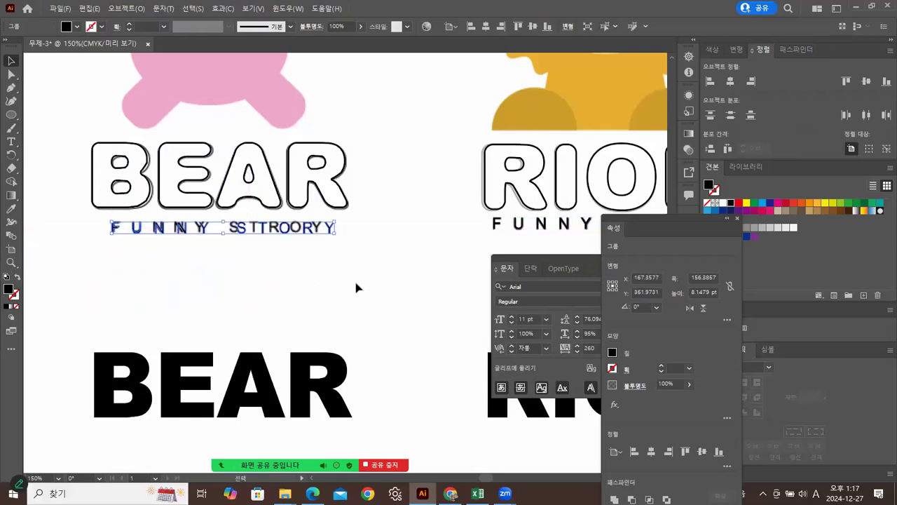
{"action": "key", "text": "Left"}
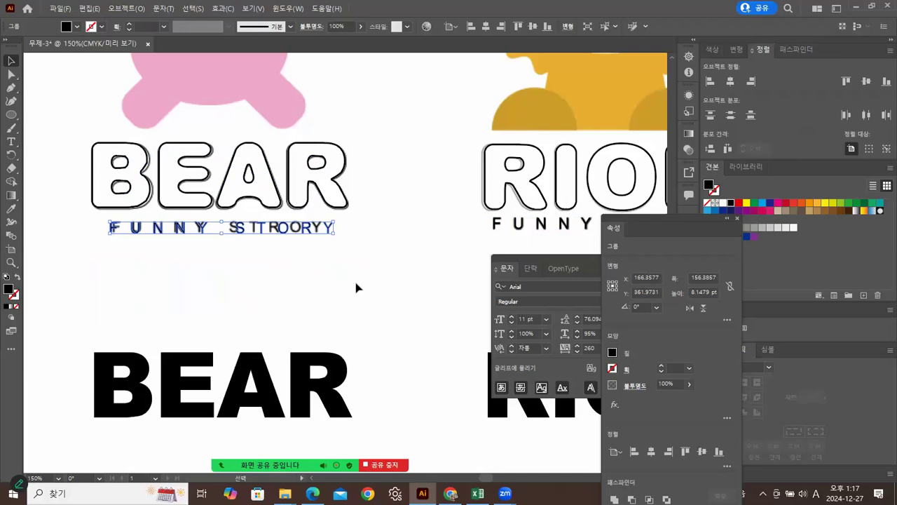
{"action": "left_click", "coordinate": [262, 274]}
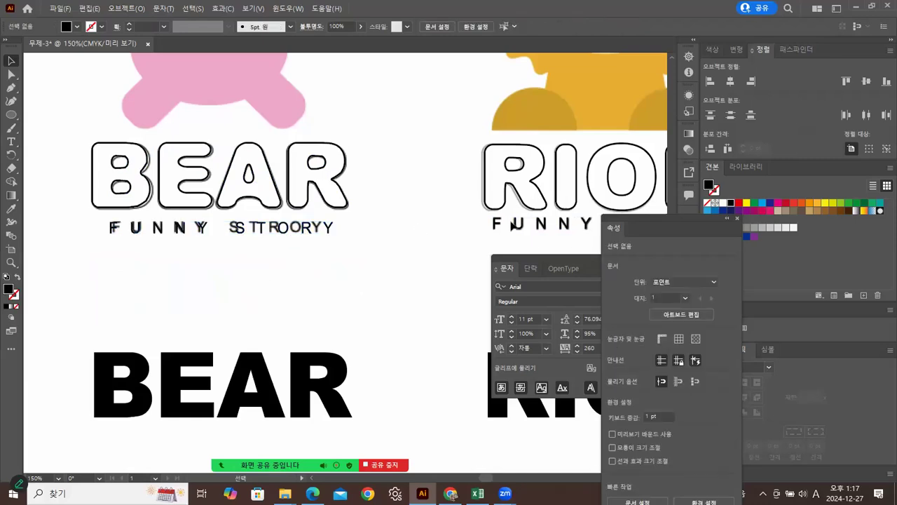
- Move the BEAR outline together with its FUNNY STORY caption down below the gray reference lettering
{"action": "left_click", "coordinate": [324, 211]}
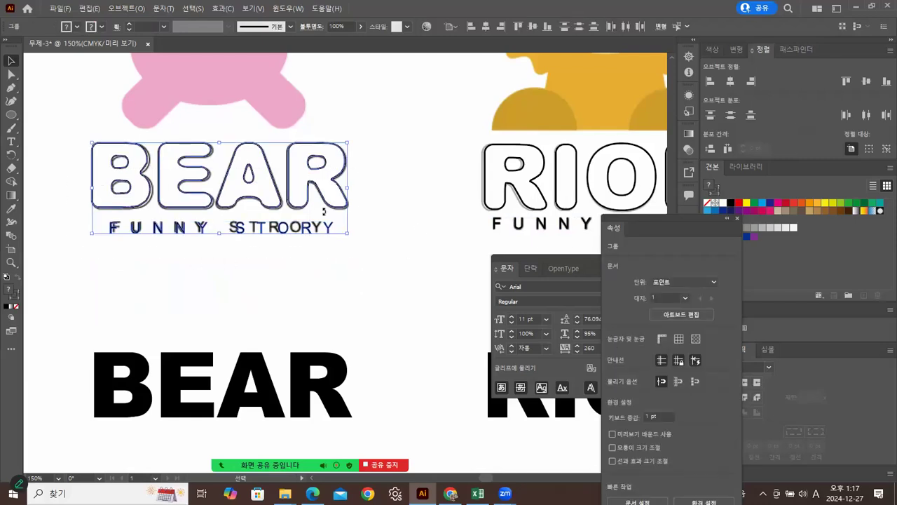
{"action": "left_click_drag", "start_coordinate": [311, 201], "coordinate": [313, 306]}
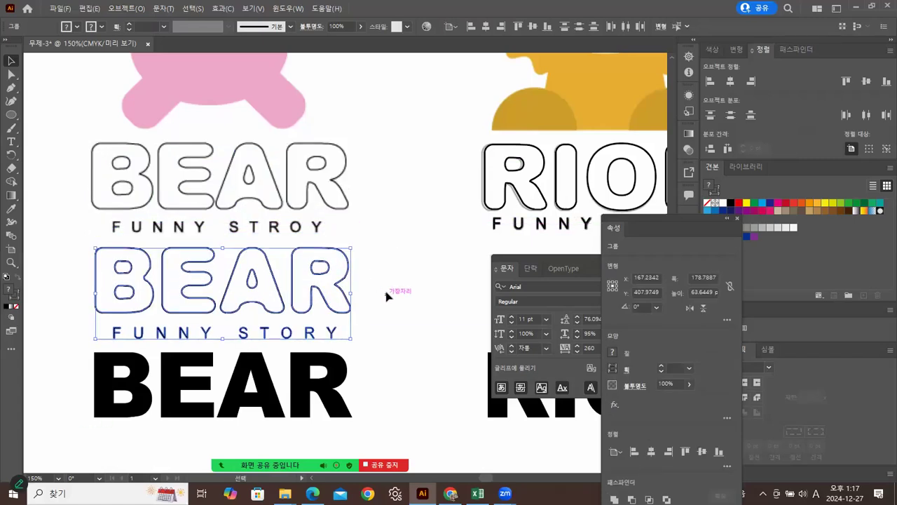
{"action": "left_click", "coordinate": [385, 295]}
- Close the floating Properties and Character panels to free the area around the RION lettering
{"action": "scroll", "coordinate": [325, 253], "scroll_direction": "right", "scroll_amount": 4}
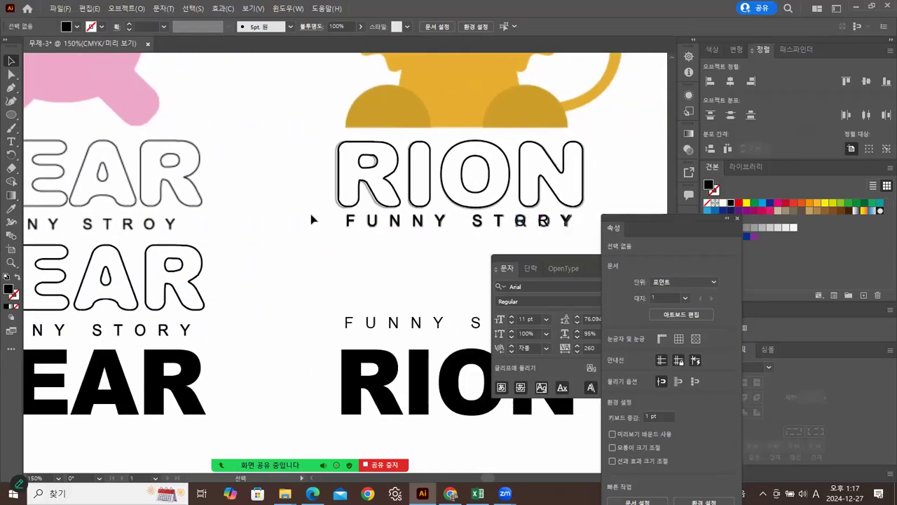
{"action": "scroll", "coordinate": [270, 239], "scroll_direction": "right", "scroll_amount": 2}
{"action": "left_click_drag", "start_coordinate": [269, 238], "coordinate": [250, 238]}
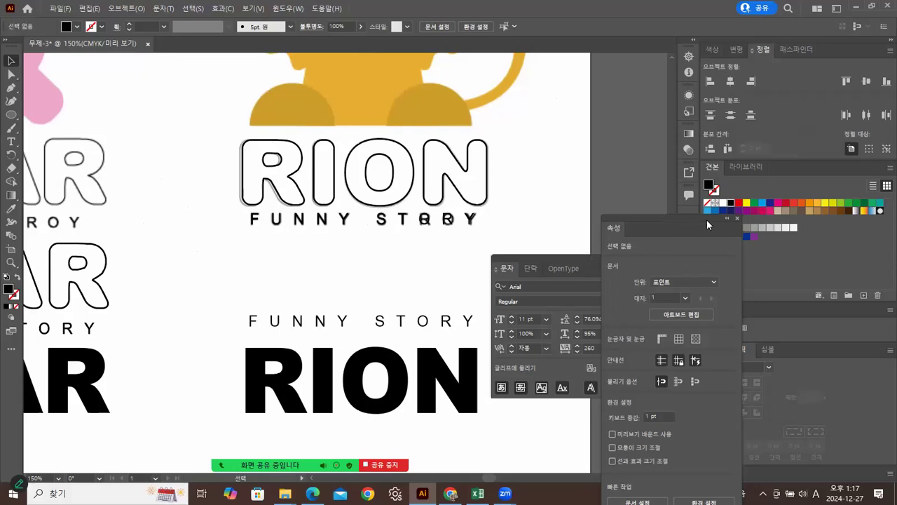
{"action": "left_click", "coordinate": [737, 218]}
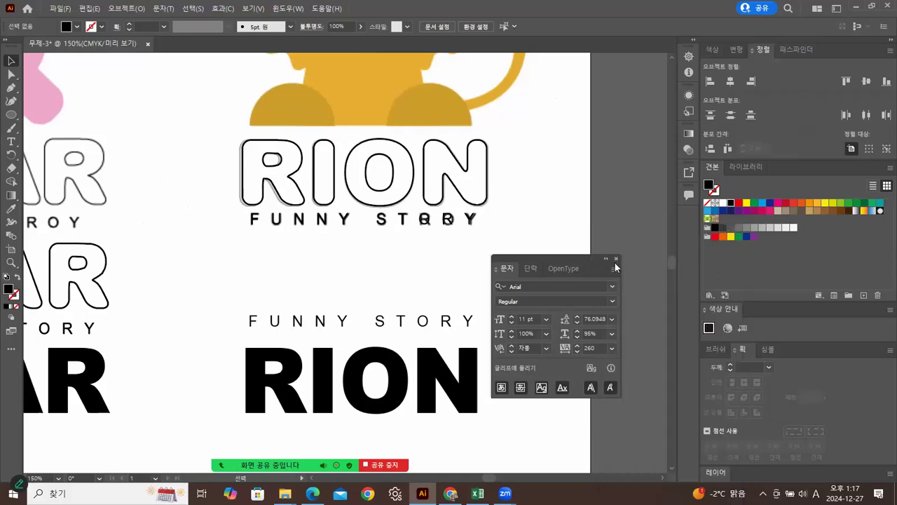
{"action": "left_click", "coordinate": [615, 261]}
- Move the RION outline and its caption below the gray reference lettering, and the thin FUNNY STORY text under the solid RION
{"action": "left_click_drag", "start_coordinate": [212, 169], "coordinate": [460, 258]}
{"action": "left_click_drag", "start_coordinate": [414, 208], "coordinate": [413, 293]}
{"action": "left_click_drag", "start_coordinate": [397, 321], "coordinate": [398, 433]}
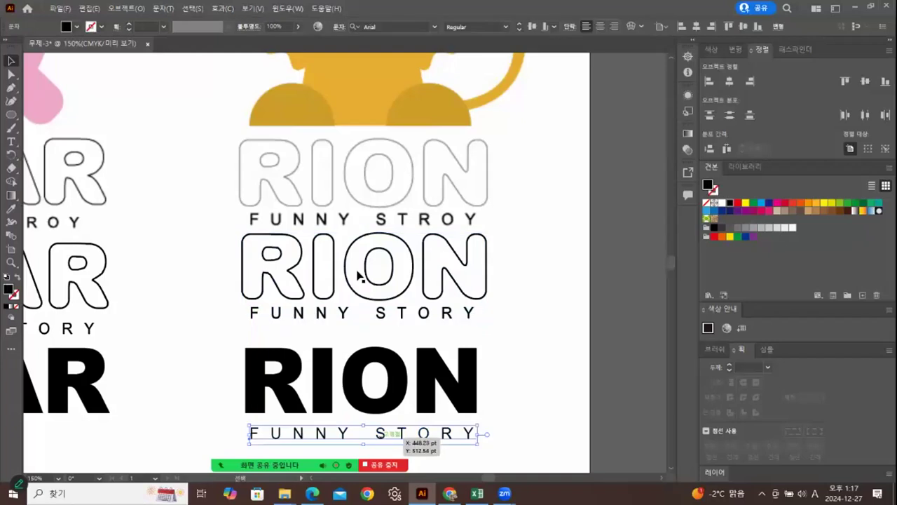
{"action": "left_click", "coordinate": [373, 237]}
{"action": "left_click_drag", "start_coordinate": [357, 226], "coordinate": [357, 233]}
{"action": "left_click", "coordinate": [346, 206]}
- Narrow the BEAR artwork's FUNNY STORY caption to the reference caption's width and place it back beneath the BEAR outline
{"action": "left_click_drag", "start_coordinate": [126, 267], "coordinate": [376, 252]}
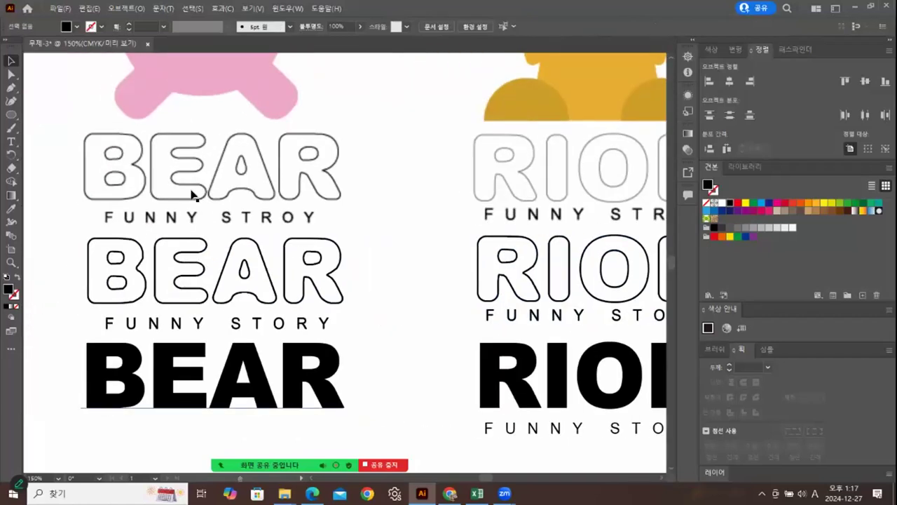
{"action": "left_click_drag", "start_coordinate": [180, 251], "coordinate": [185, 171]}
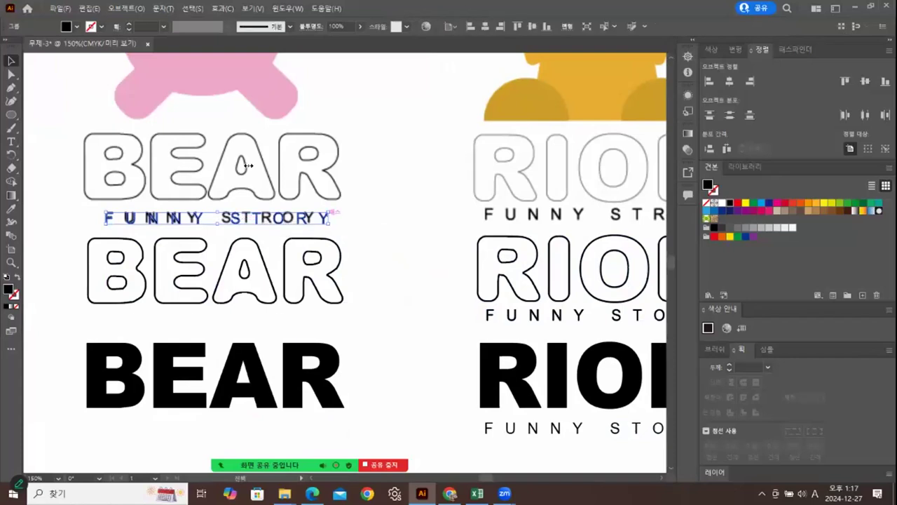
{"action": "left_click_drag", "start_coordinate": [248, 169], "coordinate": [240, 168]}
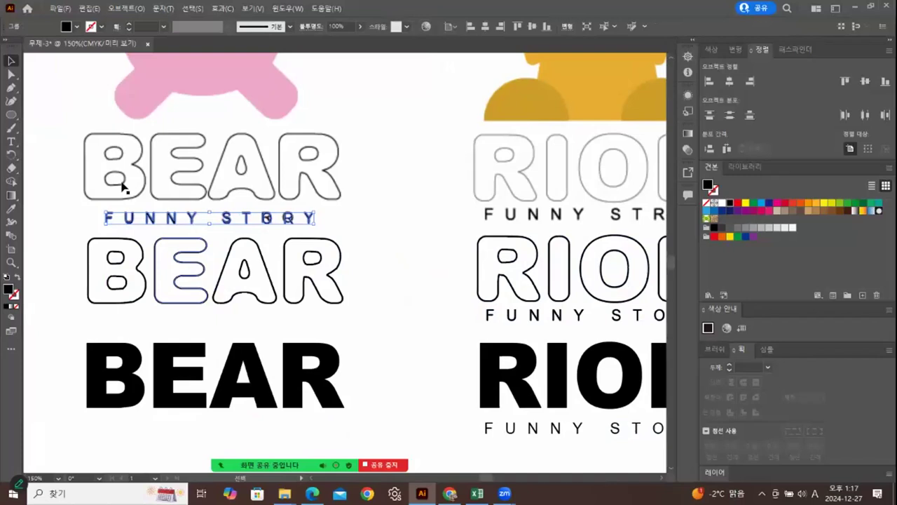
{"action": "left_click_drag", "start_coordinate": [209, 218], "coordinate": [209, 320]}
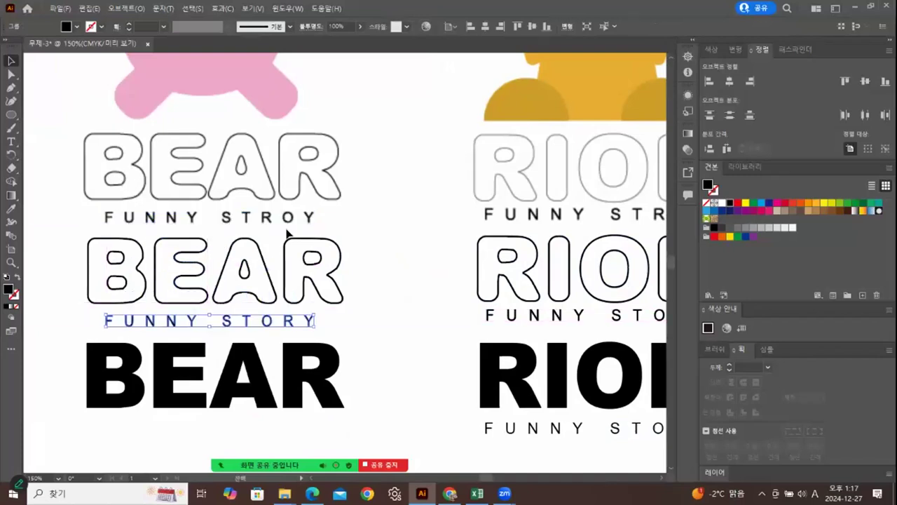
{"action": "left_click", "coordinate": [316, 216]}
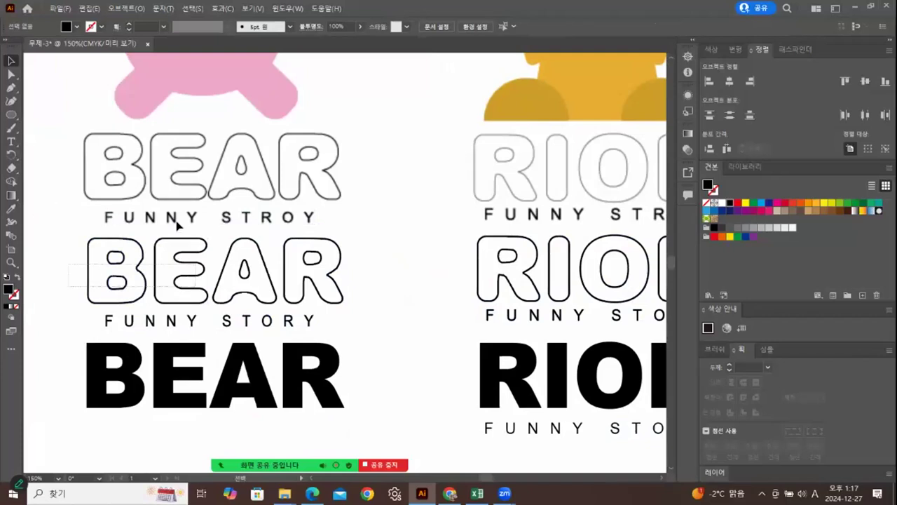
- Group the BEAR outline with its FUNNY STORY caption
{"action": "left_click_drag", "start_coordinate": [176, 226], "coordinate": [350, 313]}
{"action": "right_click", "coordinate": [272, 283]}
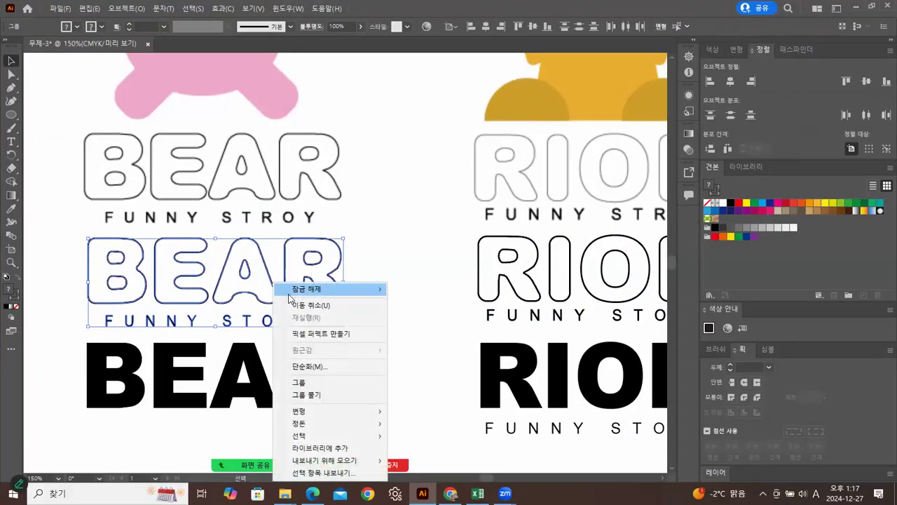
{"action": "left_click", "coordinate": [311, 381]}
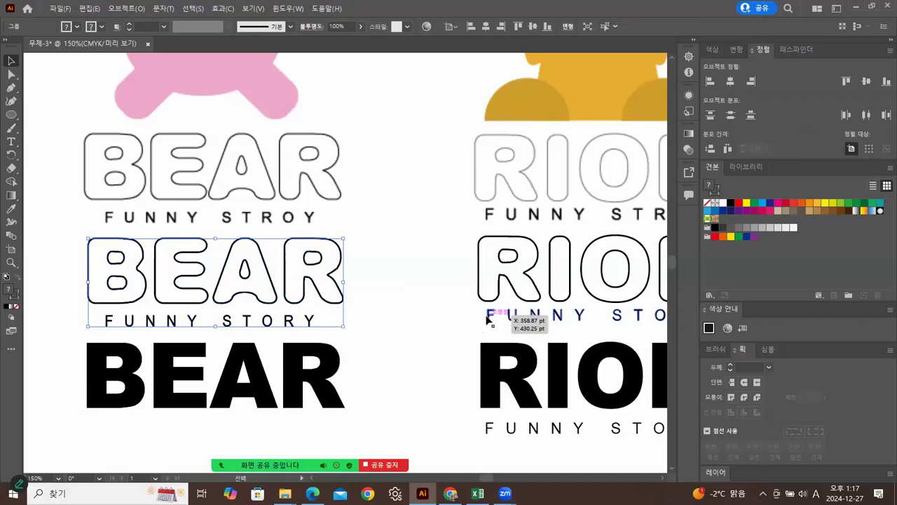
- Group the RION outline with its FUNNY STORY caption
{"action": "left_click_drag", "start_coordinate": [434, 277], "coordinate": [527, 300]}
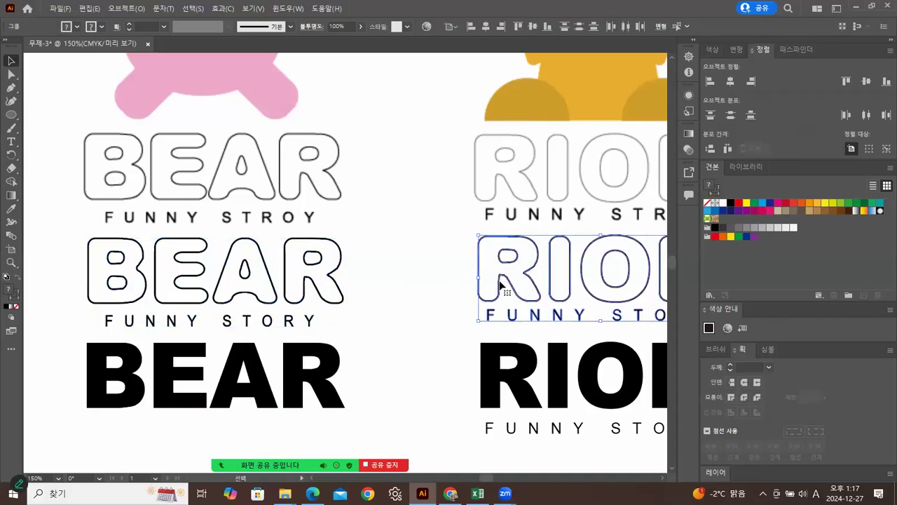
{"action": "right_click", "coordinate": [500, 282]}
{"action": "left_click", "coordinate": [530, 384]}
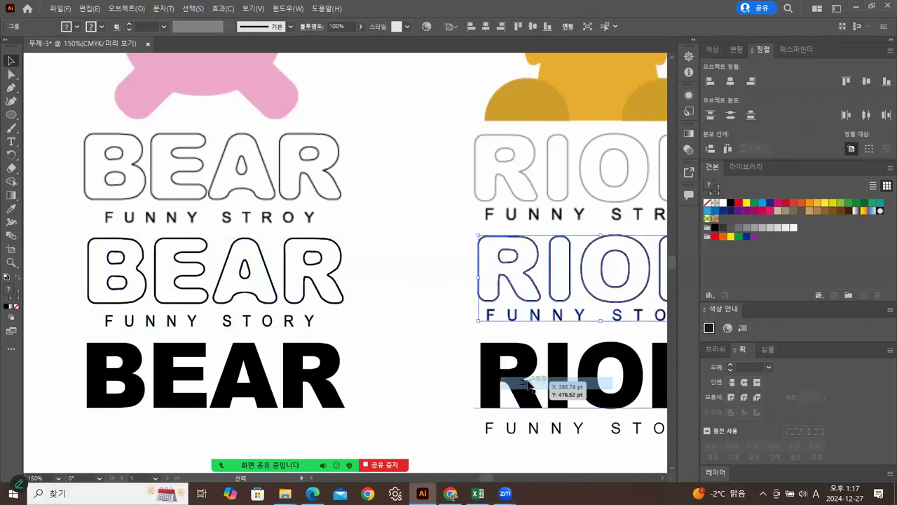
- Move the solid BEAR and RION lettering and the thin FUNNY STORY text farther down, away from the outline versions
{"action": "left_click", "coordinate": [405, 300]}
{"action": "left_click_drag", "start_coordinate": [57, 355], "coordinate": [527, 455]}
{"action": "left_click_drag", "start_coordinate": [518, 394], "coordinate": [519, 434]}
{"action": "left_click", "coordinate": [388, 310]}
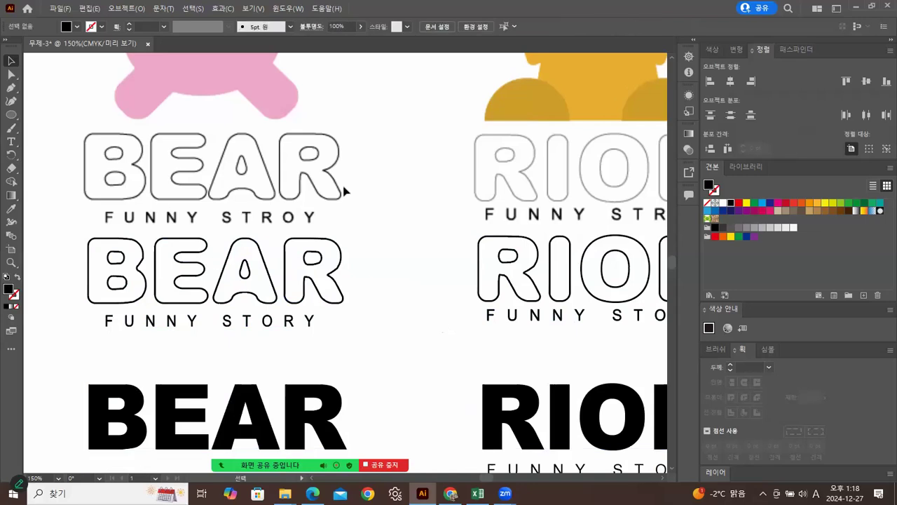
- Place the grouped BEAR outline and caption over the gray BEAR reference and nudge it into line
{"action": "left_click_drag", "start_coordinate": [360, 194], "coordinate": [346, 305]}
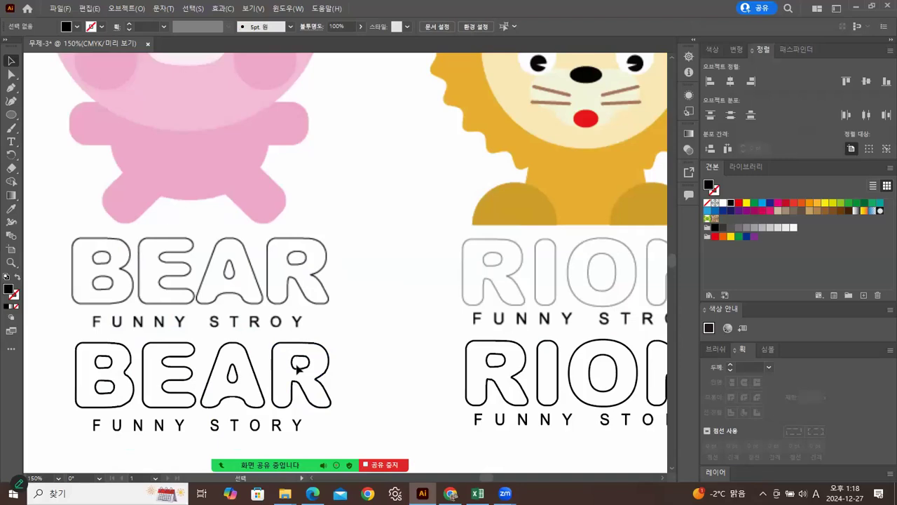
{"action": "left_click_drag", "start_coordinate": [296, 372], "coordinate": [293, 266]}
{"action": "key", "text": "Left"}
{"action": "key", "text": "Left"}
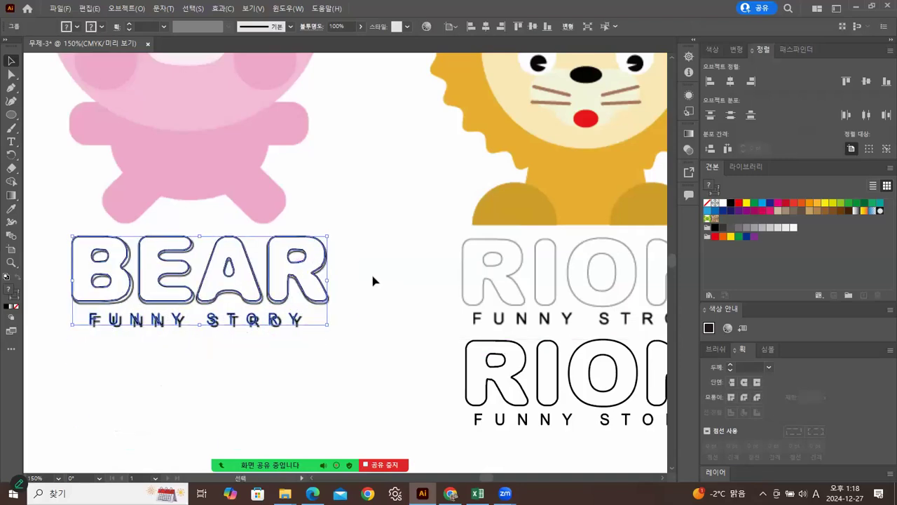
{"action": "key", "text": "Down"}
{"action": "key", "text": "Down"}
{"action": "left_click", "coordinate": [405, 286]}
- Place the grouped RION outline and caption over the gray RION reference lettering beneath the lion
{"action": "left_click_drag", "start_coordinate": [404, 286], "coordinate": [261, 274]}
{"action": "left_click_drag", "start_coordinate": [377, 408], "coordinate": [371, 298]}
{"action": "left_click", "coordinate": [472, 375]}
- Ungroup the BEAR artwork and nudge its FUNNY STORY caption right to line up with the reference caption
{"action": "left_click_drag", "start_coordinate": [351, 327], "coordinate": [595, 360]}
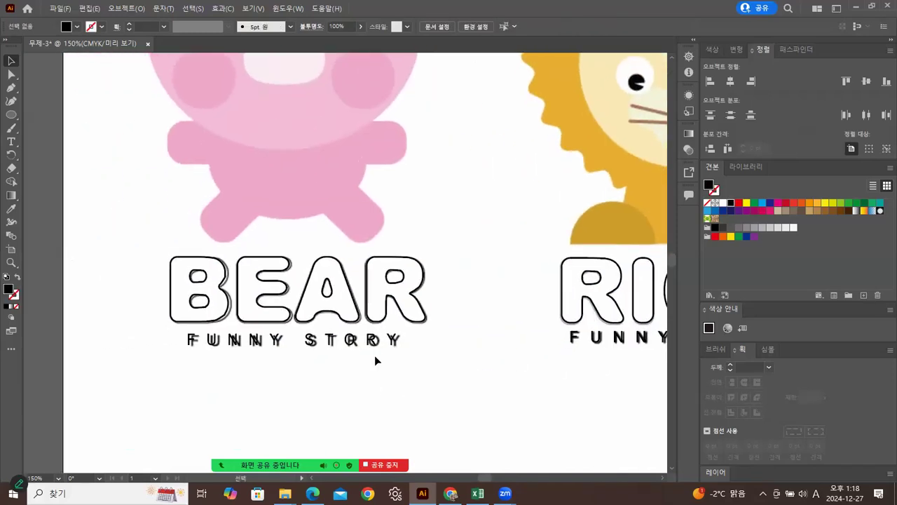
{"action": "left_click", "coordinate": [390, 340]}
{"action": "right_click", "coordinate": [390, 340]}
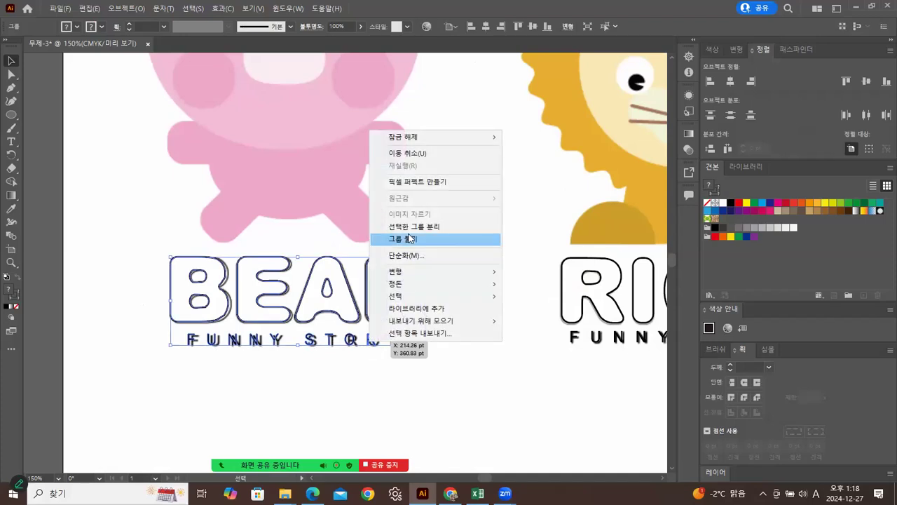
{"action": "left_click", "coordinate": [410, 238]}
{"action": "left_click", "coordinate": [399, 413]}
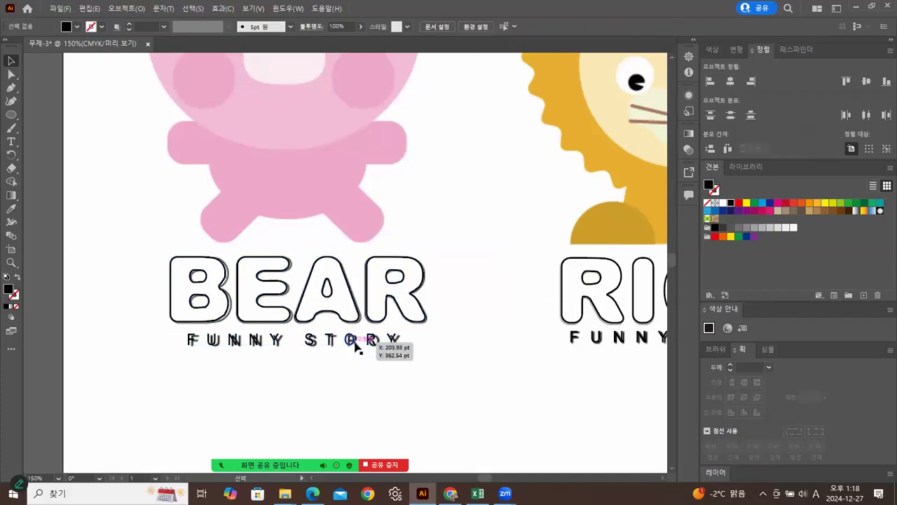
{"action": "left_click", "coordinate": [355, 342]}
{"action": "key", "text": "Right"}
{"action": "left_click", "coordinate": [377, 369]}
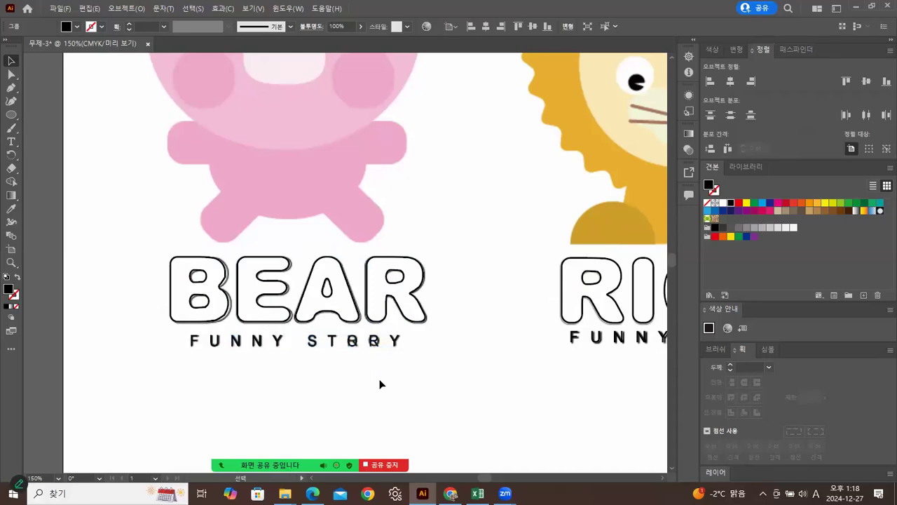
- Regroup the BEAR outline with its adjusted FUNNY STORY caption
{"action": "left_click", "coordinate": [215, 320]}
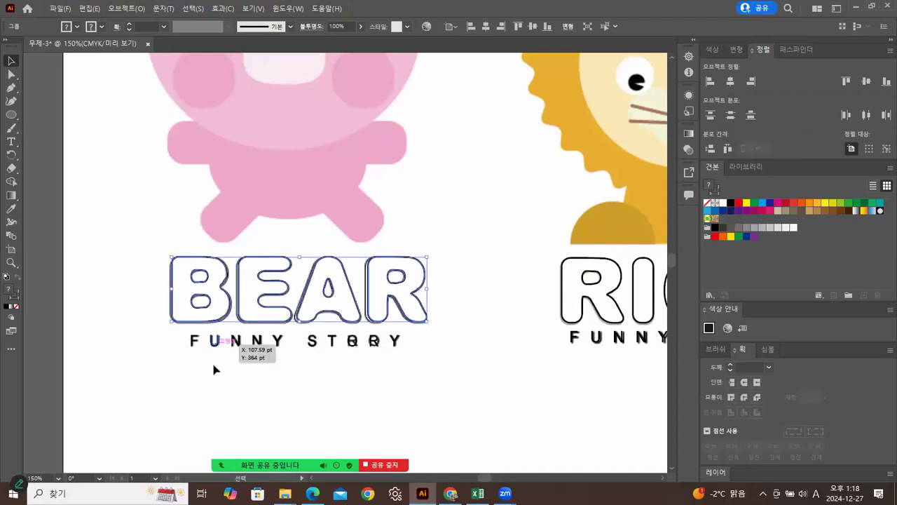
{"action": "left_click", "coordinate": [138, 302]}
{"action": "left_click_drag", "start_coordinate": [139, 291], "coordinate": [287, 367]}
{"action": "right_click", "coordinate": [281, 342]}
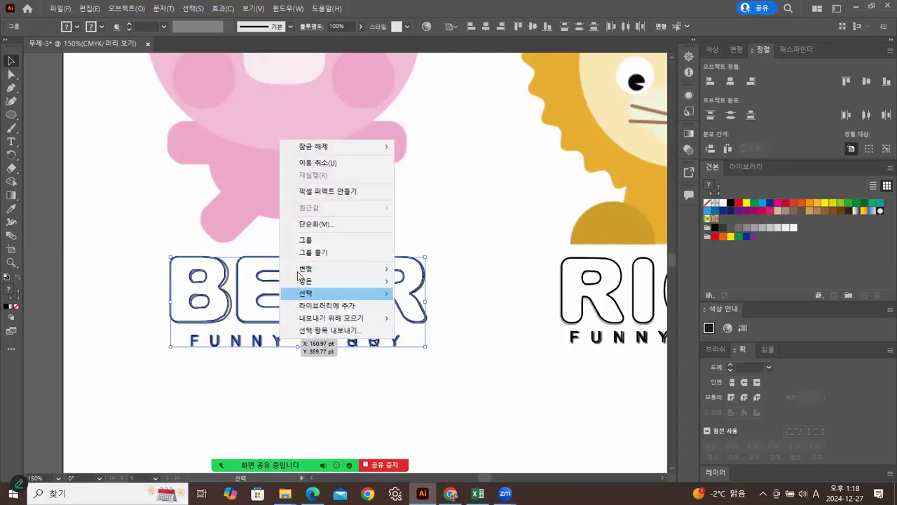
{"action": "left_click", "coordinate": [308, 241]}
{"action": "left_click", "coordinate": [514, 381]}
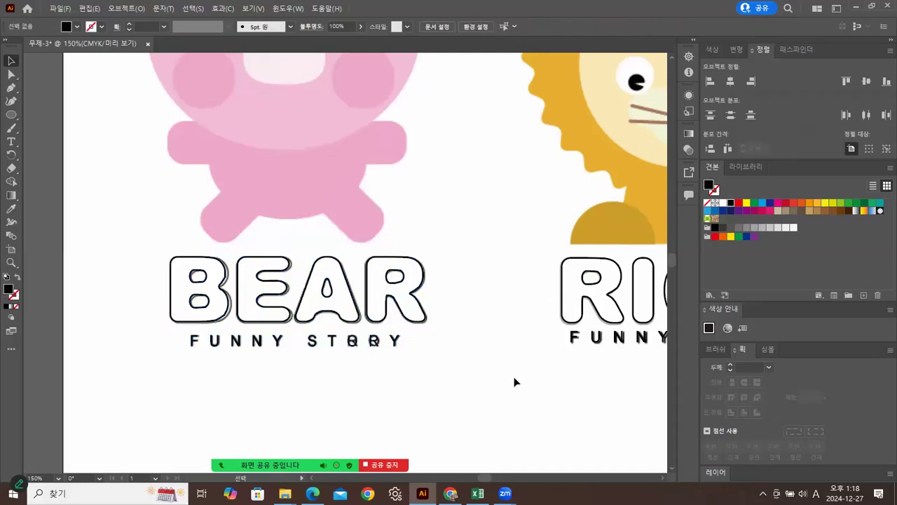
- Save the document to the computer as 03.ai in Adobe Illustrator format with the Illustrator 2020 version option
{"action": "left_click_drag", "start_coordinate": [491, 263], "coordinate": [312, 366]}
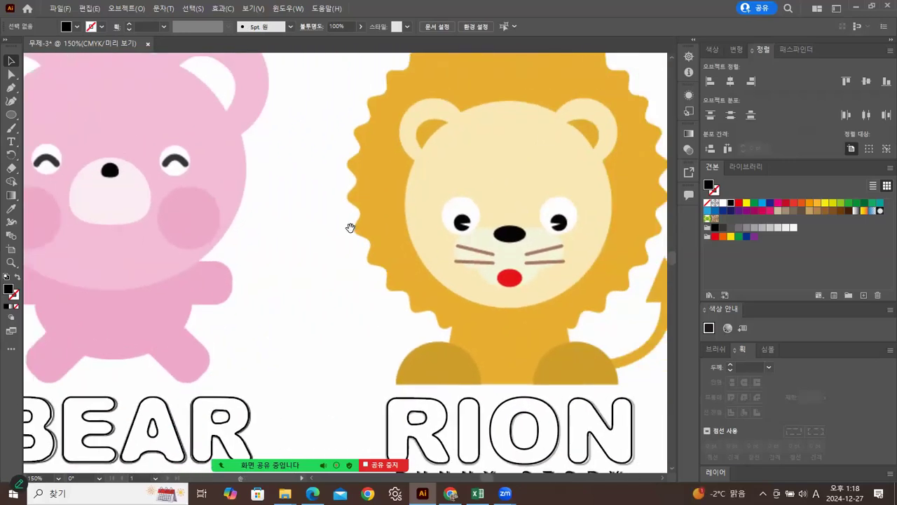
{"action": "left_click_drag", "start_coordinate": [351, 227], "coordinate": [587, 125]}
{"action": "left_click_drag", "start_coordinate": [465, 246], "coordinate": [396, 254]}
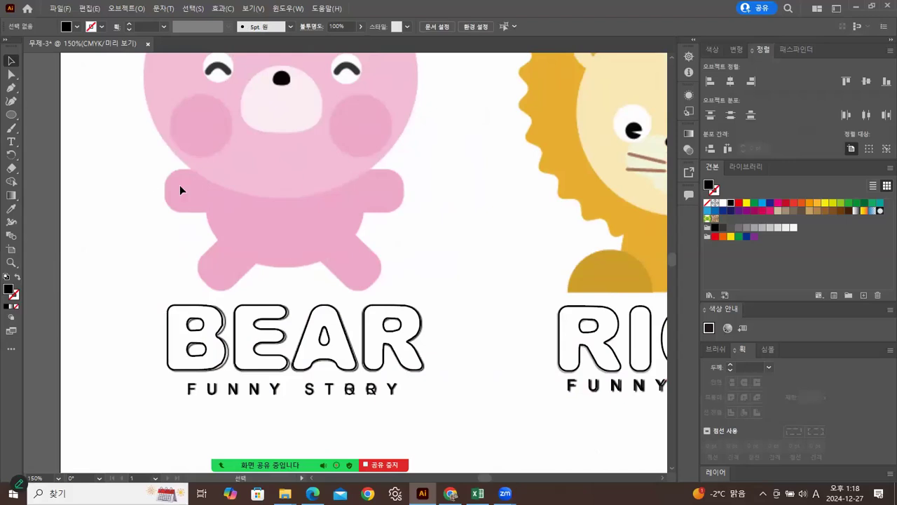
{"action": "left_click", "coordinate": [61, 8]}
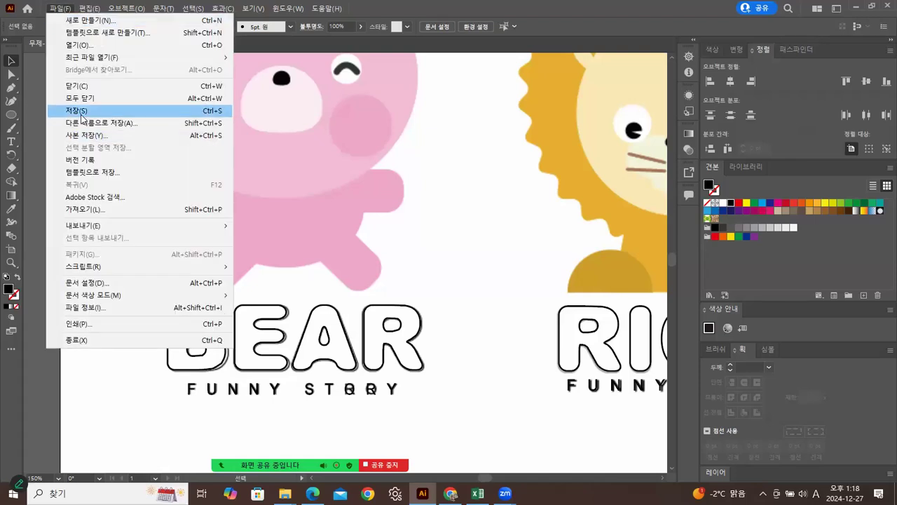
{"action": "left_click", "coordinate": [77, 111]}
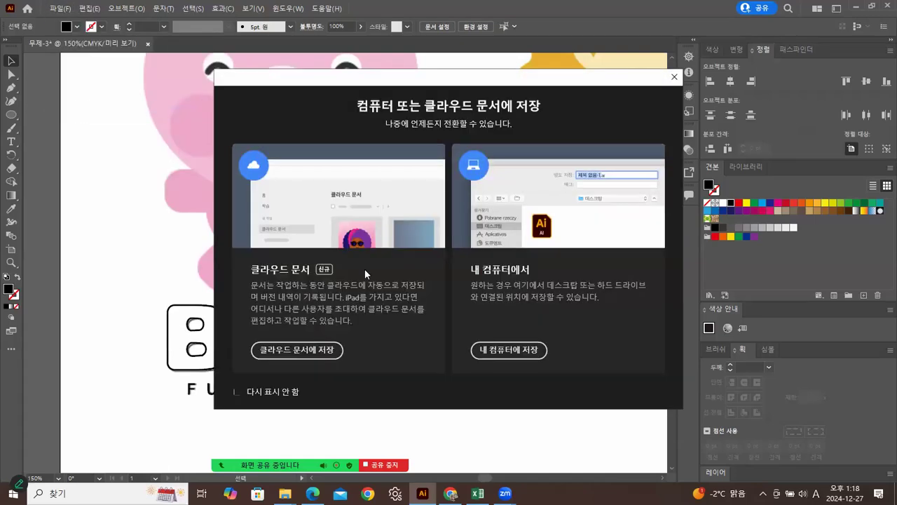
{"action": "left_click", "coordinate": [511, 349]}
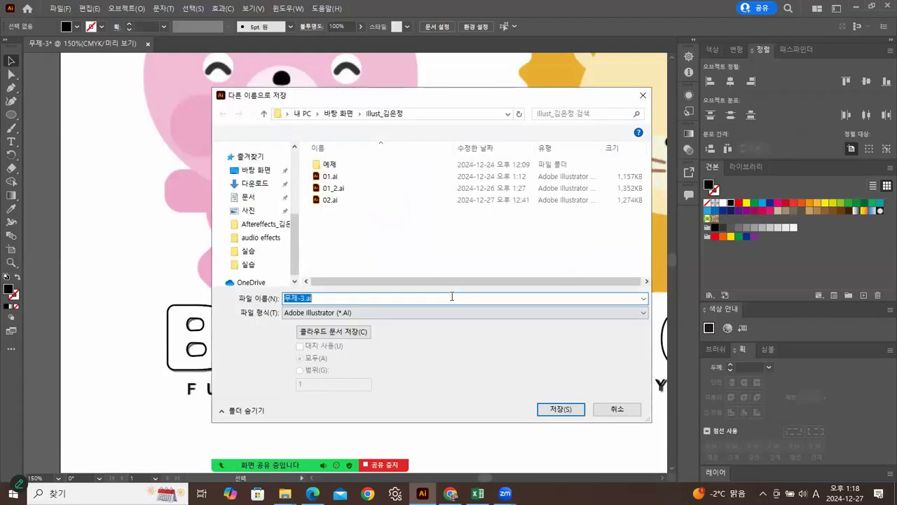
{"action": "left_click_drag", "start_coordinate": [302, 299], "coordinate": [237, 298]}
{"action": "type", "text": "0"}
{"action": "left_click", "coordinate": [568, 409]}
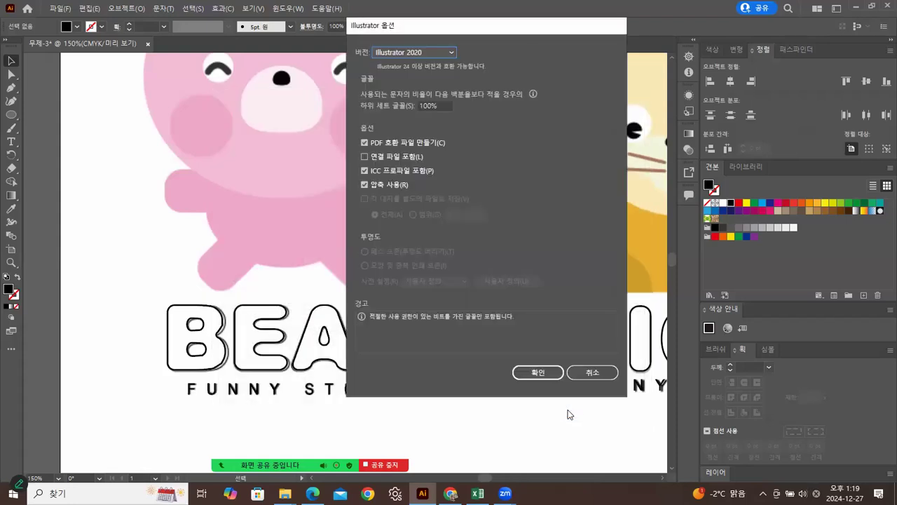
{"action": "left_click", "coordinate": [537, 373]}
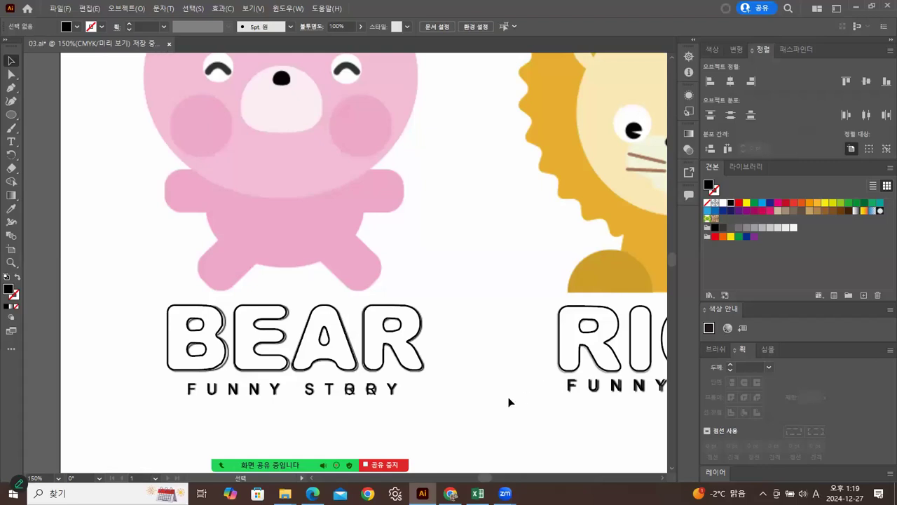
- Create a 100 × 100 pt rounded rectangle with a 12 pt corner radius and move it over the bear's body
{"action": "left_click_drag", "start_coordinate": [330, 225], "coordinate": [274, 270]}
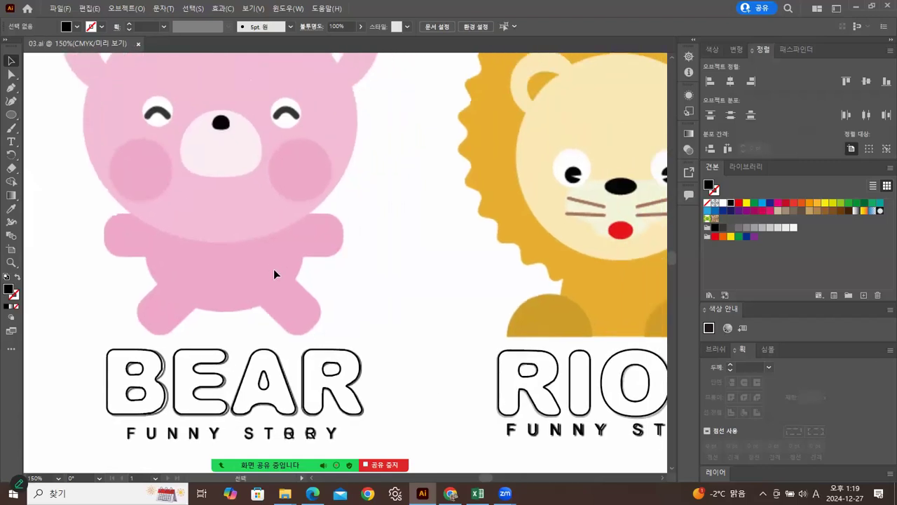
{"action": "left_click", "coordinate": [12, 116]}
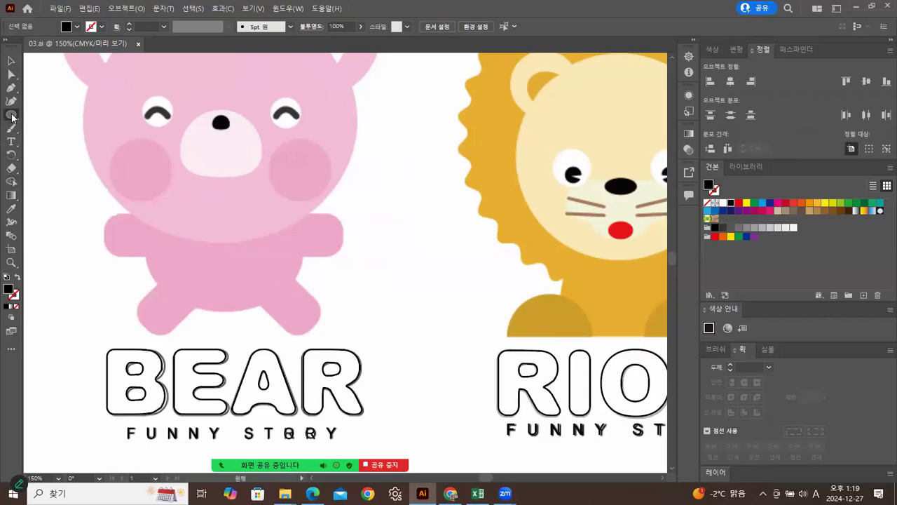
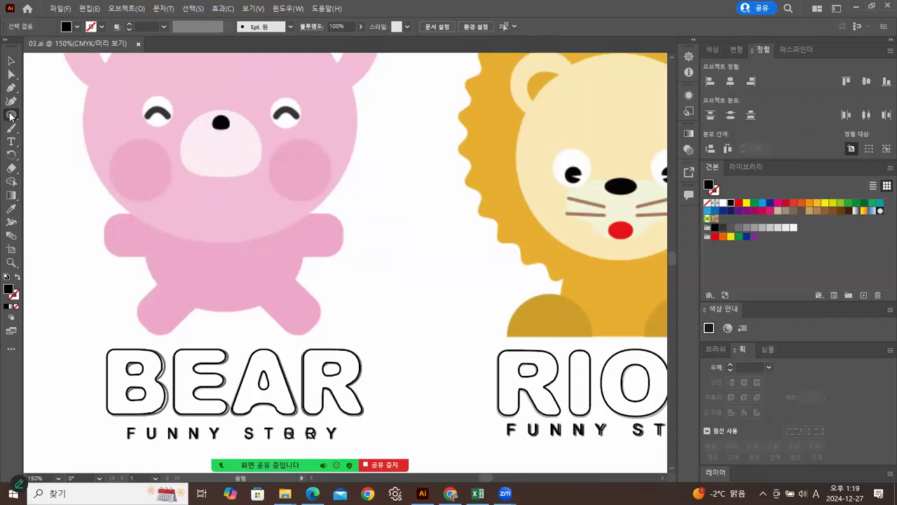
{"action": "left_click", "coordinate": [11, 352]}
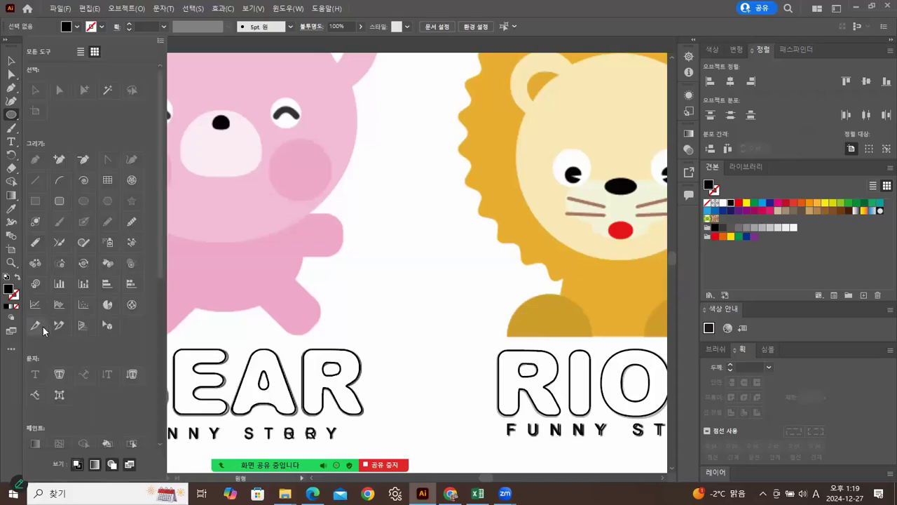
{"action": "left_click", "coordinate": [61, 206]}
{"action": "left_click", "coordinate": [393, 235]}
{"action": "left_click", "coordinate": [390, 235]}
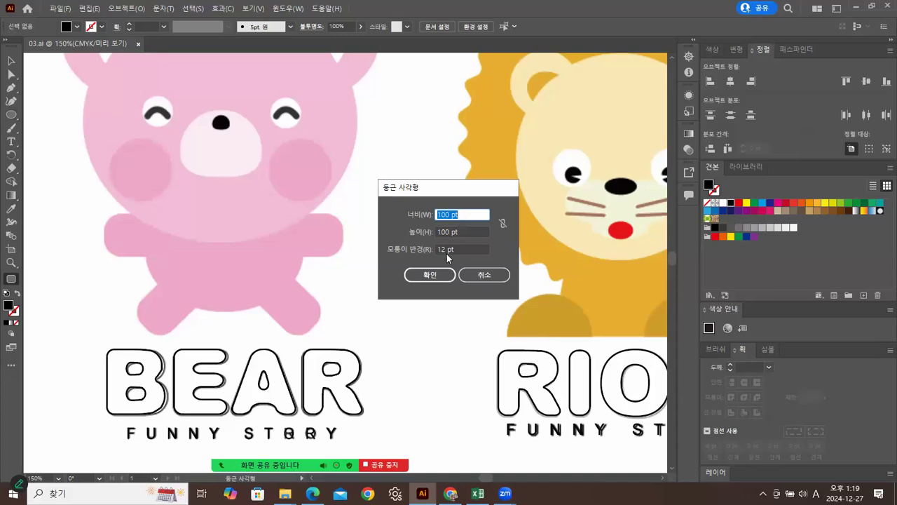
{"action": "left_click", "coordinate": [443, 274]}
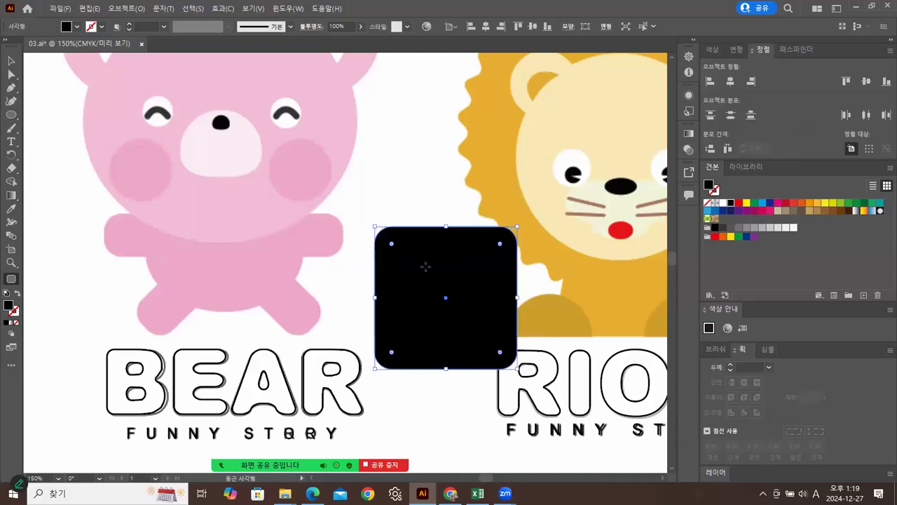
{"action": "left_click", "coordinate": [10, 60]}
{"action": "left_click_drag", "start_coordinate": [459, 279], "coordinate": [304, 267]}
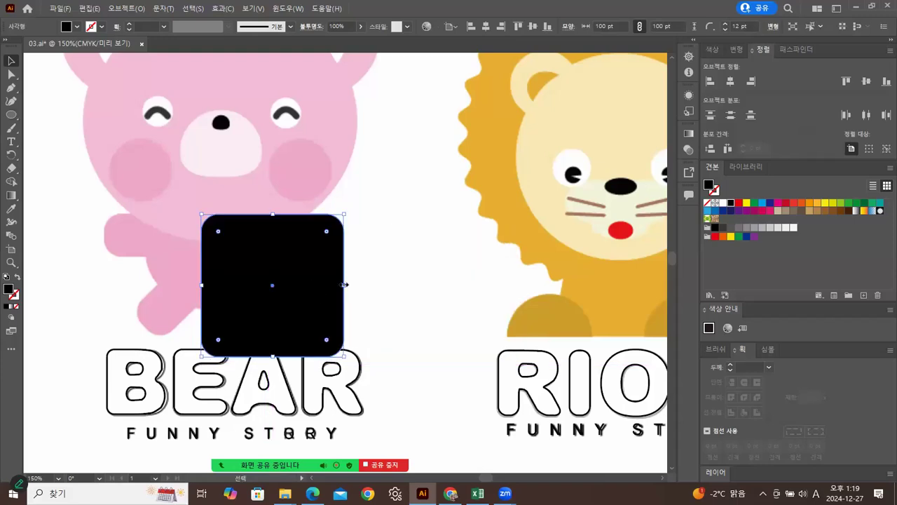
- Swap the fill and stroke to get no fill with a black outline, and delete the trial rounded rectangle
{"action": "left_click", "coordinate": [18, 277]}
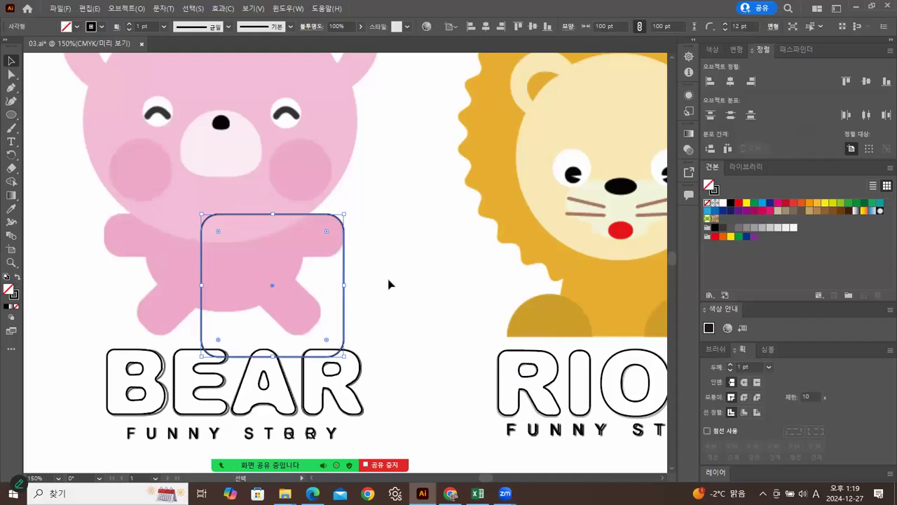
{"action": "key", "text": "Left"}
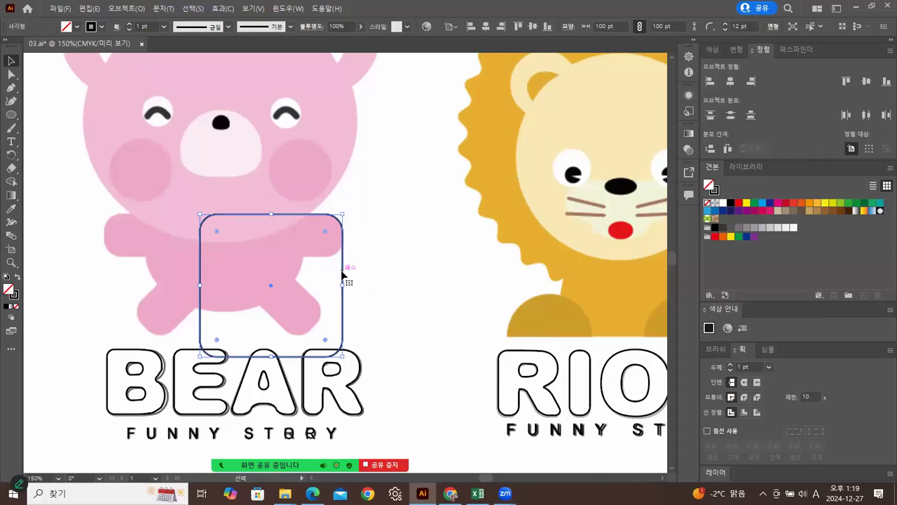
{"action": "key", "text": "Delete"}
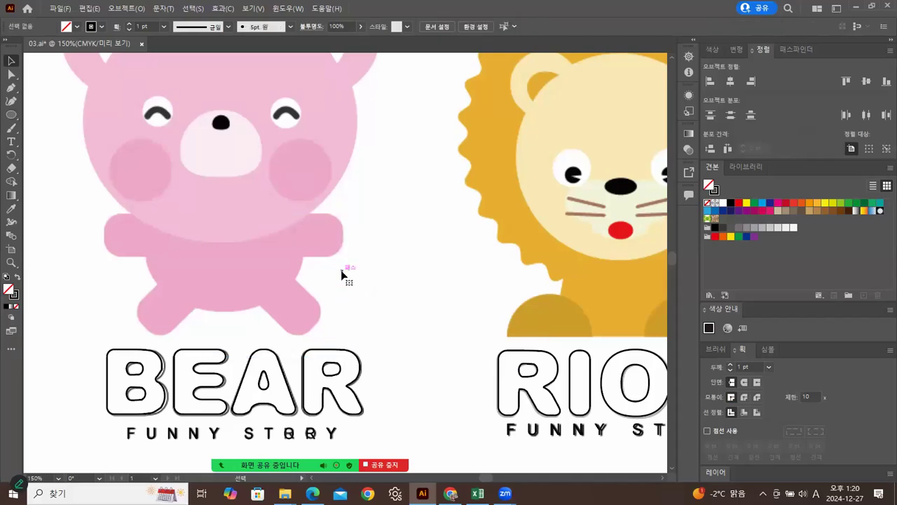
- Draw an unfilled rounded rectangle about 167 × 30 pt spanning both of the bear's arms
{"action": "left_click", "coordinate": [13, 117]}
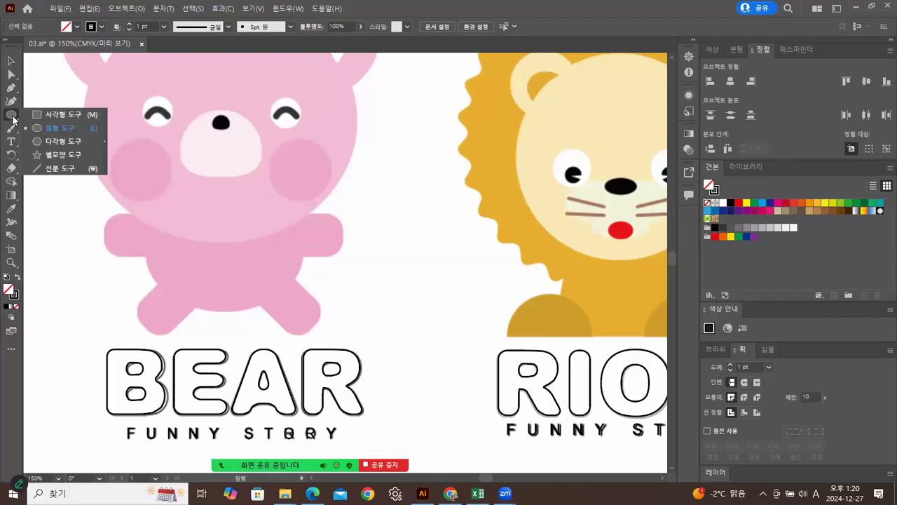
{"action": "left_click", "coordinate": [13, 350]}
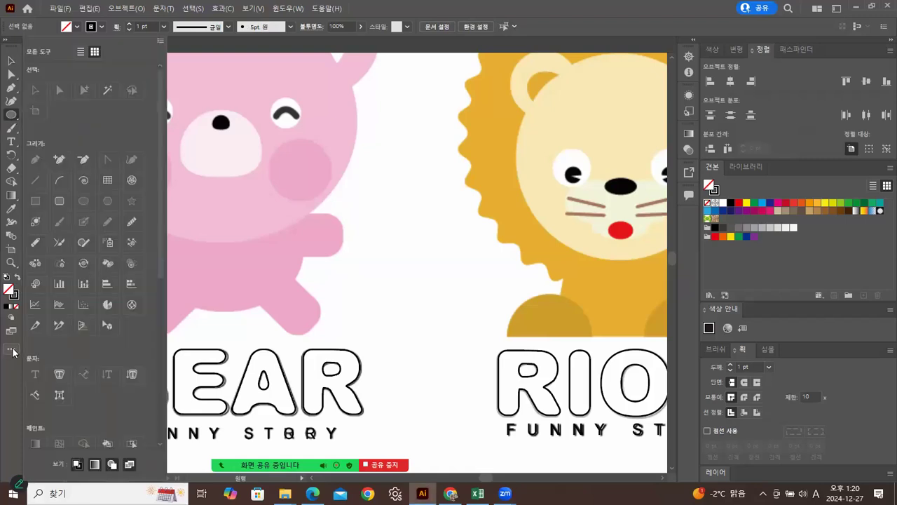
{"action": "left_click", "coordinate": [59, 203]}
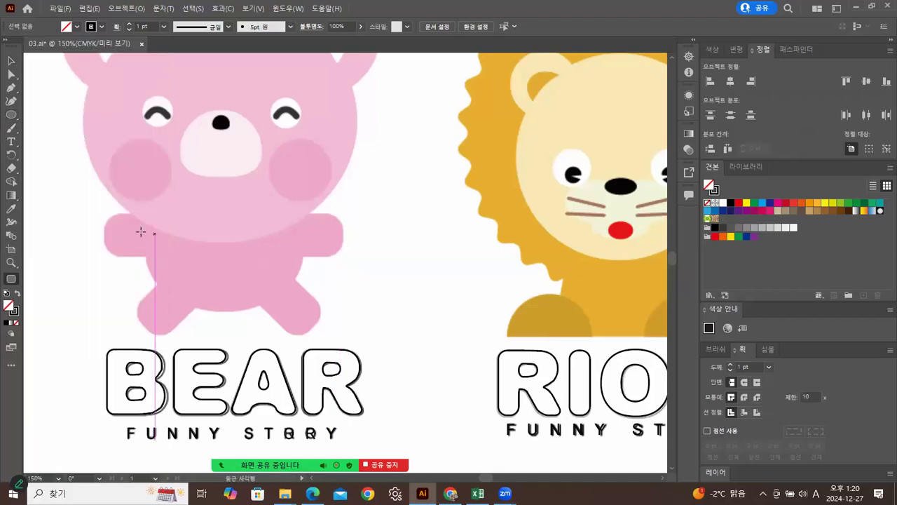
{"action": "left_click_drag", "start_coordinate": [103, 213], "coordinate": [343, 255]}
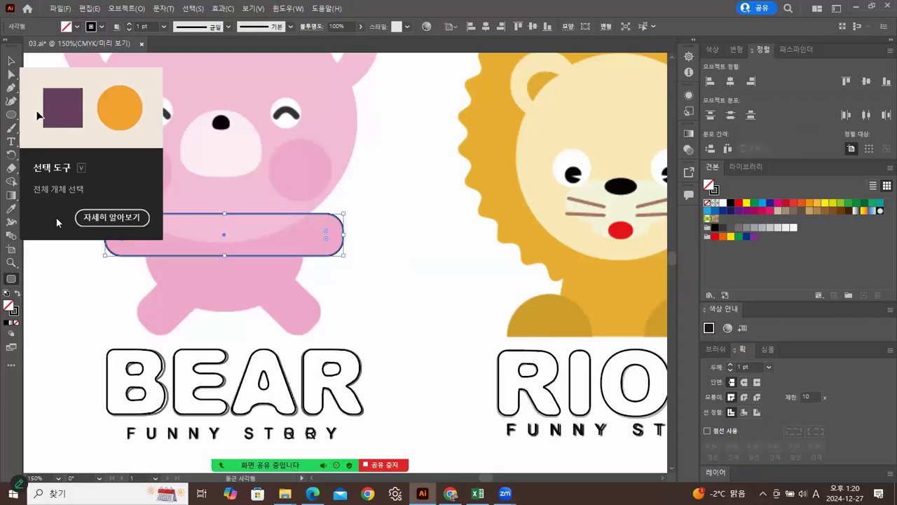
{"action": "left_click", "coordinate": [10, 63]}
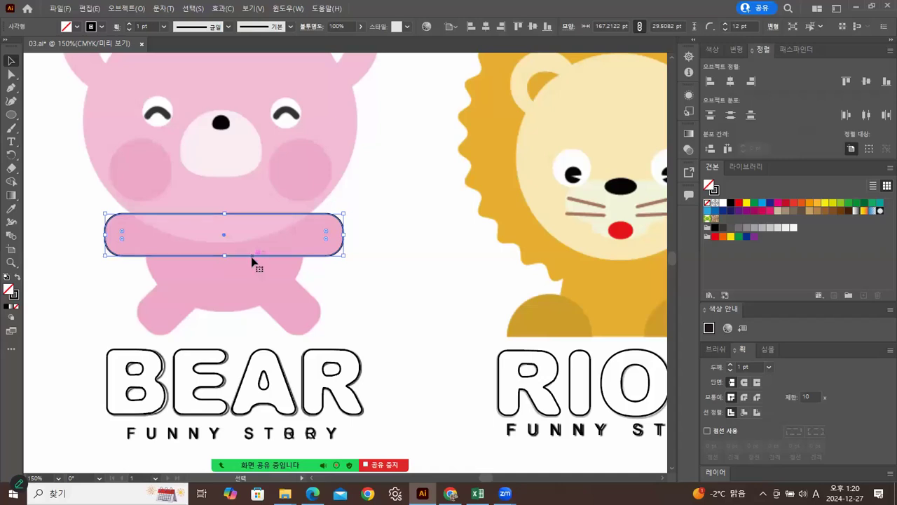
- Draw an unfilled ellipse about 113 × 95 pt over the bear's body, matching its lower curve
{"action": "left_click", "coordinate": [11, 114]}
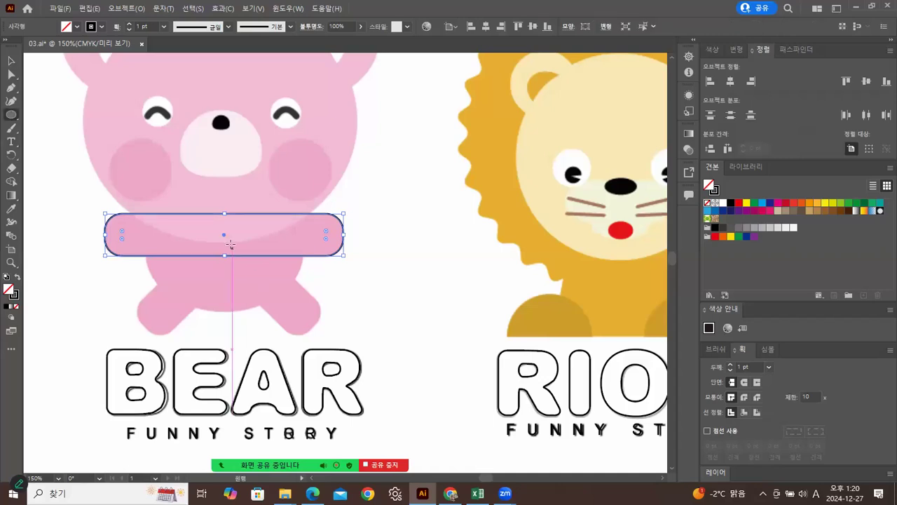
{"action": "left_click_drag", "start_coordinate": [143, 179], "coordinate": [304, 311]}
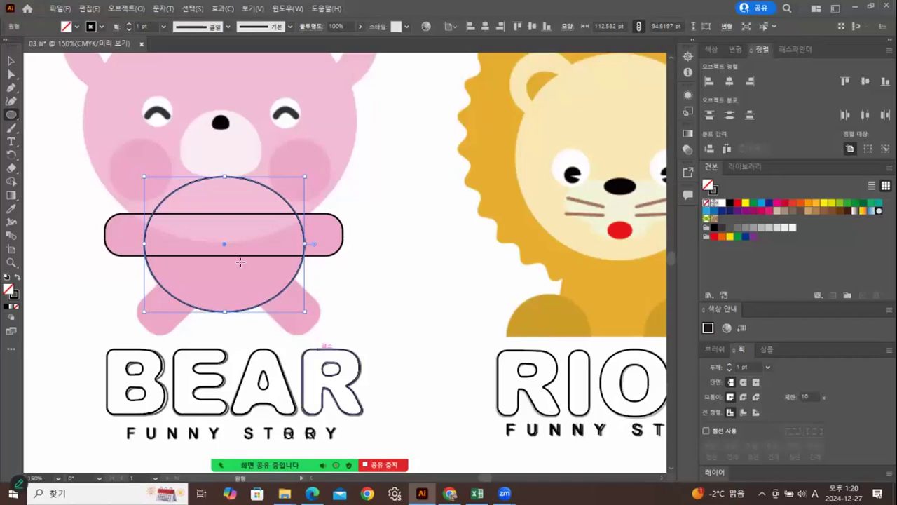
{"action": "key", "text": "v"}
{"action": "left_click", "coordinate": [255, 242]}
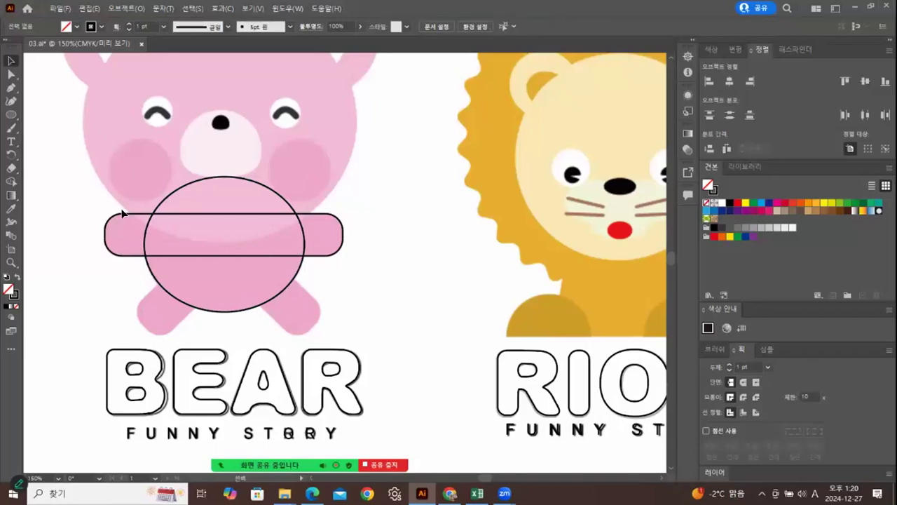
- Duplicate the rounded arm bar into the empty area between the bear and lion, and give the copy a black fill without a stroke
{"action": "left_click", "coordinate": [243, 195]}
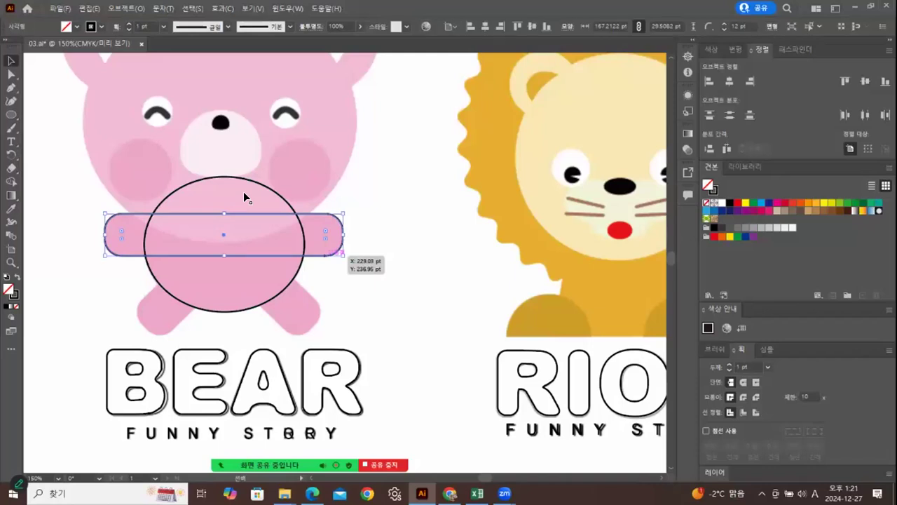
{"action": "left_click_drag", "start_coordinate": [244, 194], "coordinate": [404, 240]}
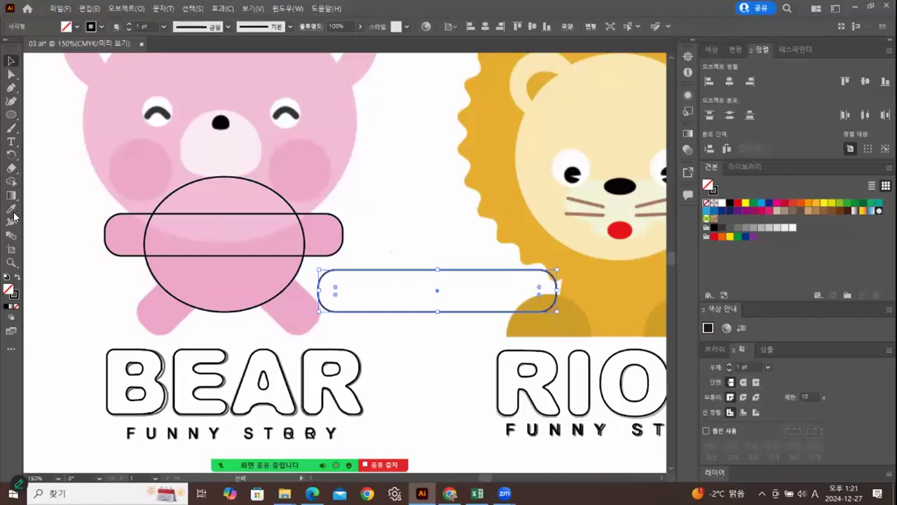
{"action": "key", "text": "shift+x"}
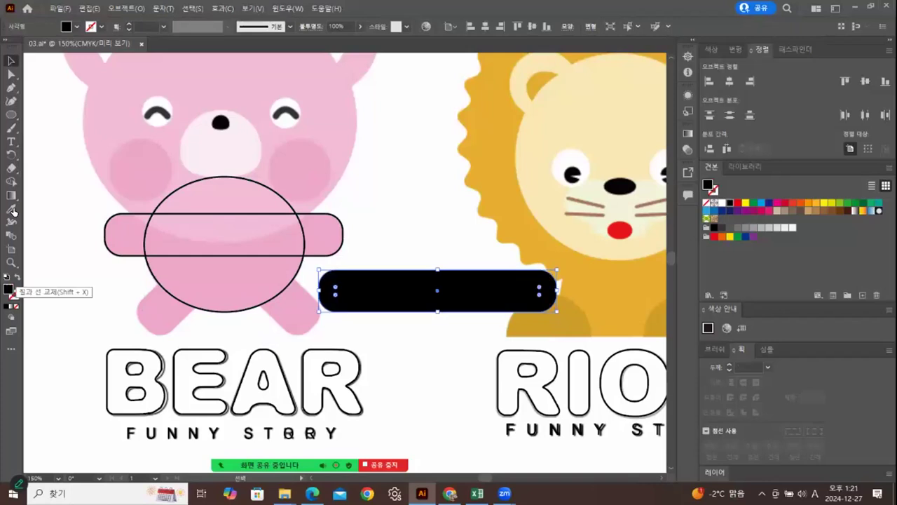
{"action": "left_click", "coordinate": [309, 256]}
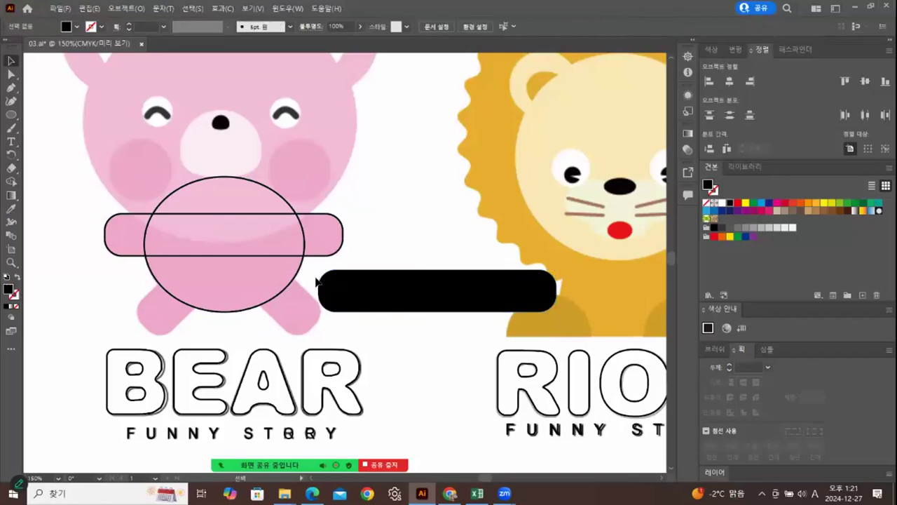
- Draw a narrow vertical black rectangle crossing the middle of the copied bar and extending past its upper and lower edges
{"action": "left_click", "coordinate": [12, 115]}
{"action": "left_click", "coordinate": [63, 114]}
{"action": "left_click_drag", "start_coordinate": [426, 247], "coordinate": [449, 334]}
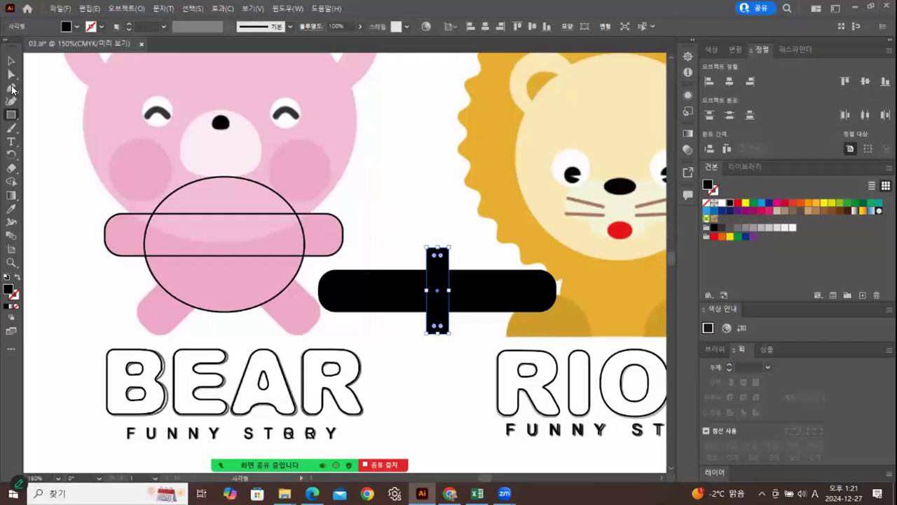
{"action": "left_click", "coordinate": [11, 61]}
{"action": "left_click", "coordinate": [457, 261]}
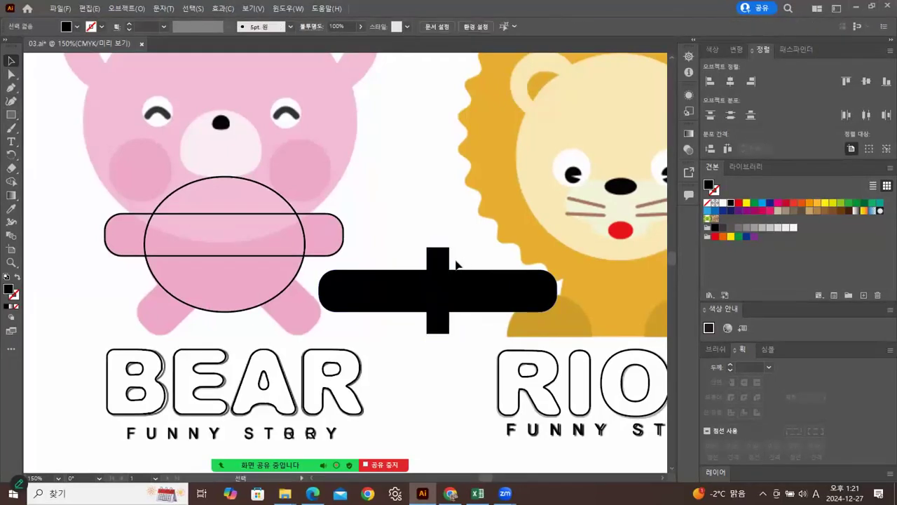
- Centre the black bar and vertical rectangle on each other horizontally, and split them with Pathfinder Divide
{"action": "left_click", "coordinate": [459, 303]}
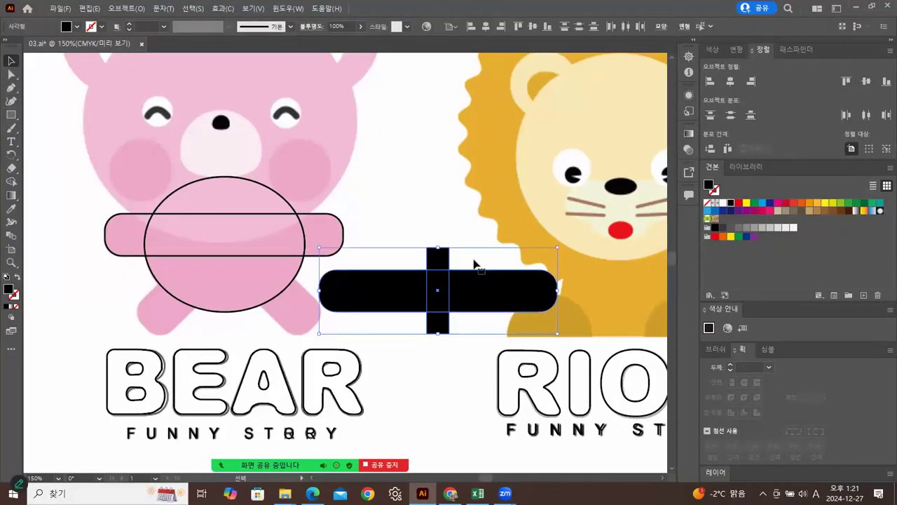
{"action": "left_click", "coordinate": [869, 148]}
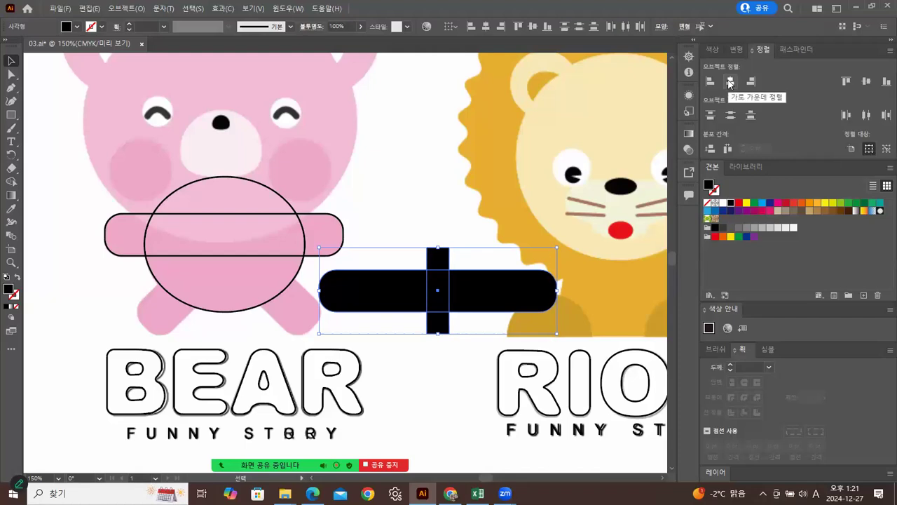
{"action": "left_click_drag", "start_coordinate": [420, 232], "coordinate": [459, 340]}
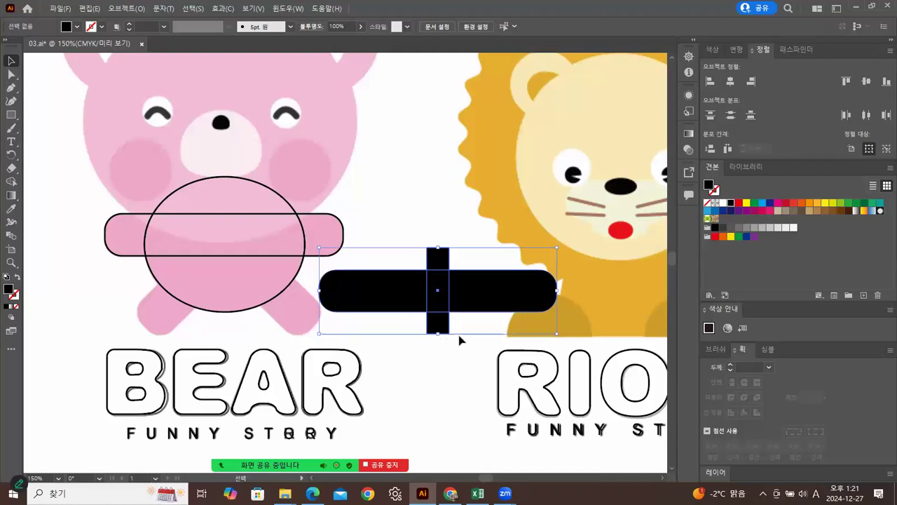
{"action": "left_click", "coordinate": [794, 49]}
{"action": "left_click", "coordinate": [712, 111]}
- Ungroup the divided shapes and delete the three pieces of the vertical strip, leaving two separate half bars
{"action": "left_click", "coordinate": [410, 195]}
{"action": "left_click", "coordinate": [436, 295]}
{"action": "right_click", "coordinate": [440, 298]}
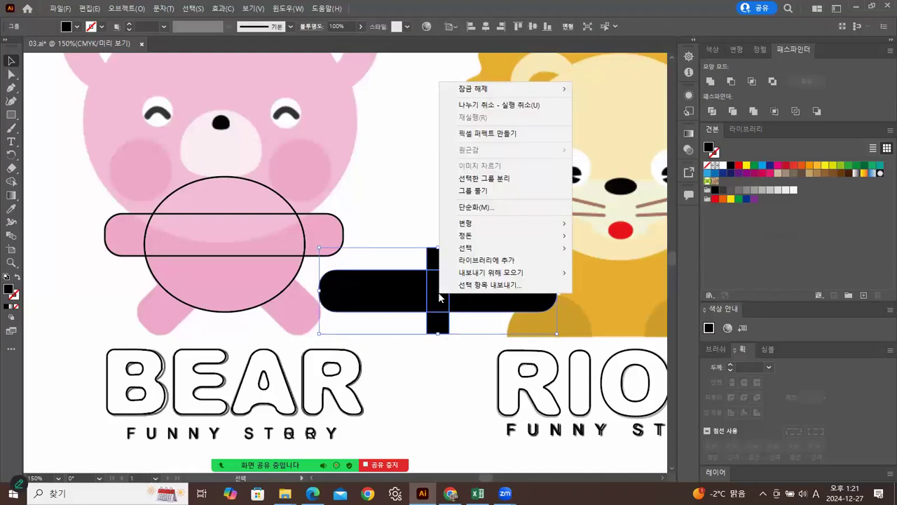
{"action": "left_click", "coordinate": [471, 190]}
{"action": "left_click", "coordinate": [414, 155]}
{"action": "left_click", "coordinate": [442, 301]}
{"action": "key", "text": "Delete"}
{"action": "left_click", "coordinate": [441, 265]}
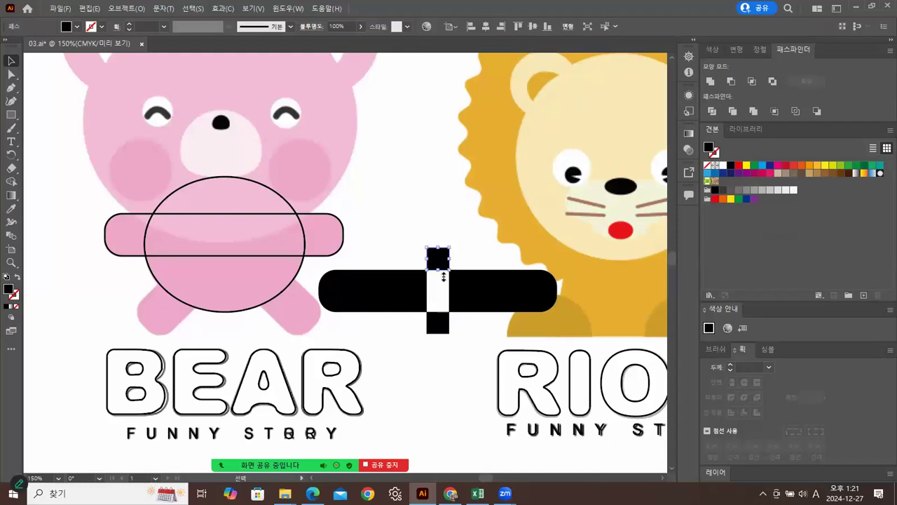
{"action": "key", "text": "Delete"}
{"action": "left_click", "coordinate": [436, 326]}
{"action": "key", "text": "Delete"}
{"action": "left_click", "coordinate": [412, 301]}
{"action": "left_click", "coordinate": [475, 302]}
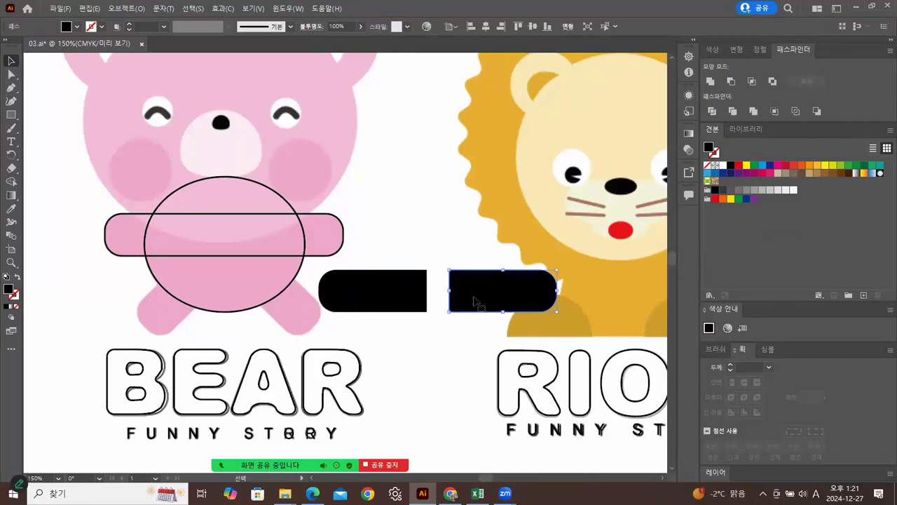
- Move the left half bar onto the bear's left leg and rotate it about 45° so it matches the leg
{"action": "left_click", "coordinate": [406, 298]}
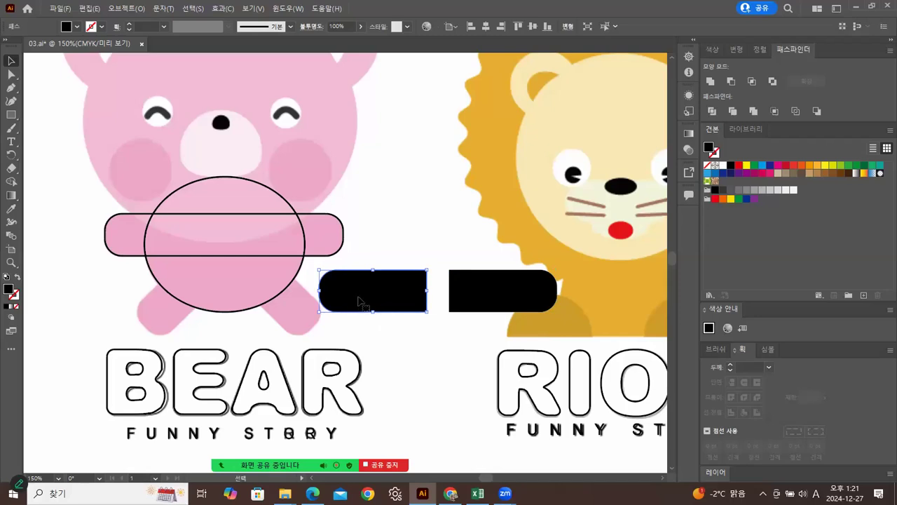
{"action": "left_click_drag", "start_coordinate": [368, 294], "coordinate": [170, 318]}
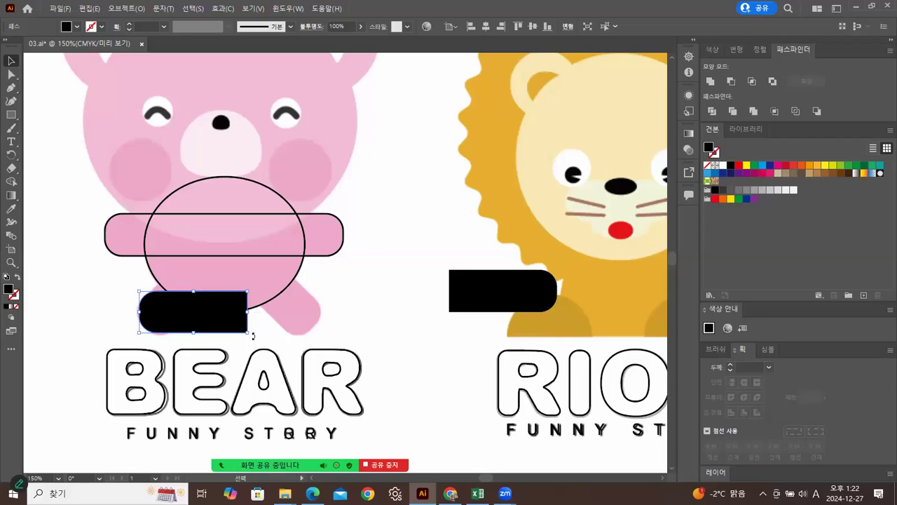
{"action": "left_click_drag", "start_coordinate": [254, 335], "coordinate": [264, 291]}
{"action": "left_click_drag", "start_coordinate": [202, 312], "coordinate": [189, 293]}
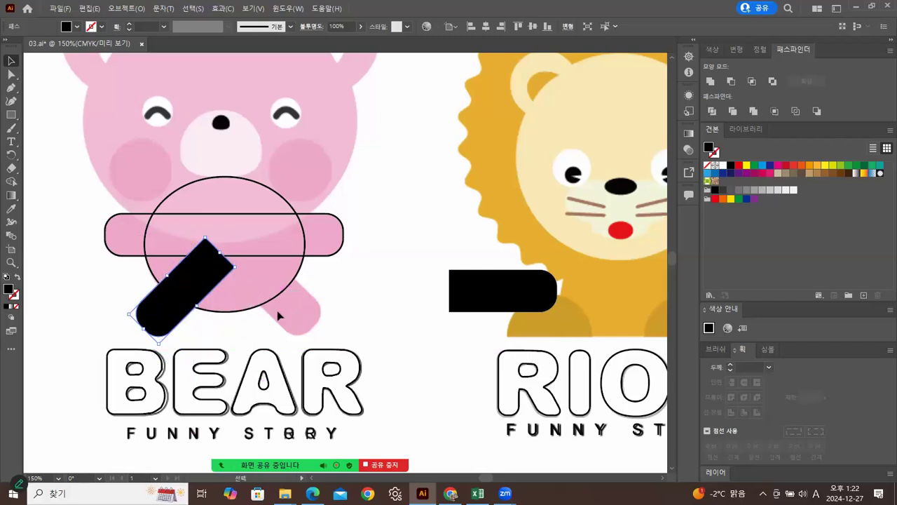
{"action": "key", "text": "Right"}
{"action": "key", "text": "Left"}
{"action": "key", "text": "Up"}
{"action": "key", "text": "Down"}
{"action": "left_click", "coordinate": [381, 292]}
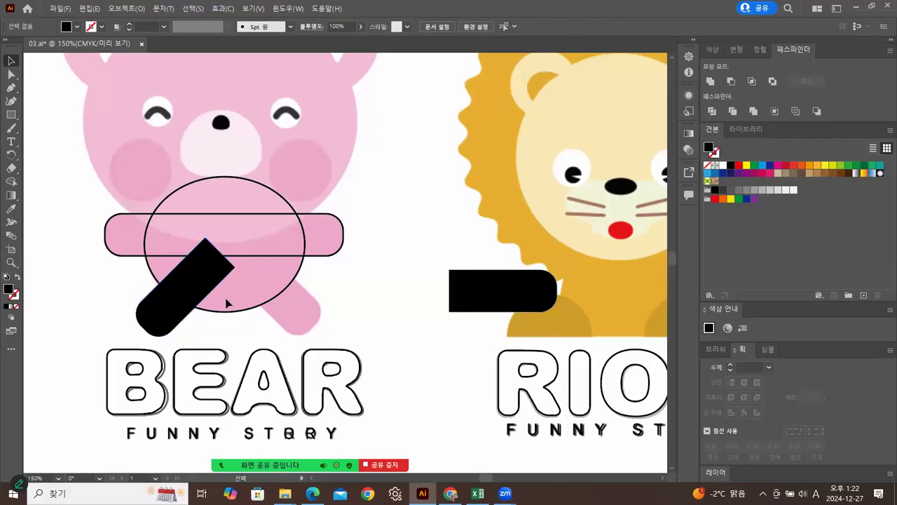
- Show the rulers and place a vertical guide through the centre of the bear's nose
{"action": "left_click", "coordinate": [193, 318]}
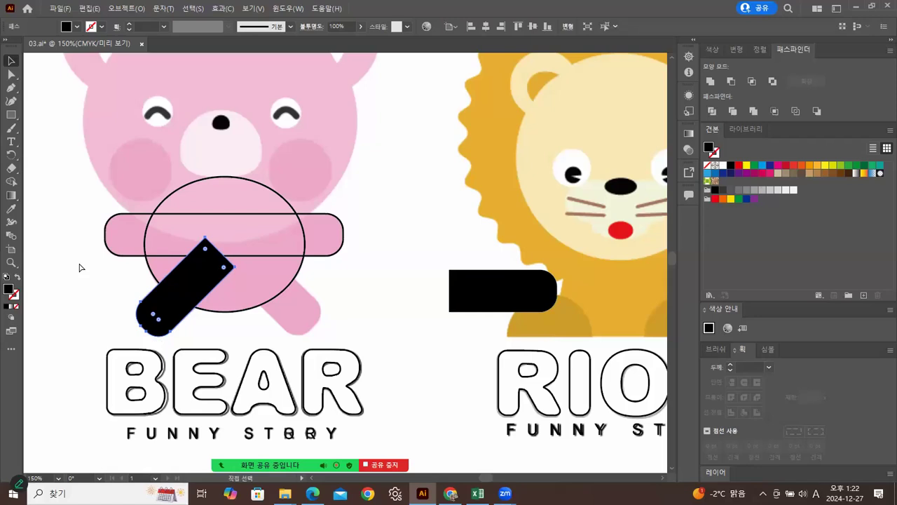
{"action": "key", "text": "ctrl+r"}
{"action": "left_click_drag", "start_coordinate": [31, 312], "coordinate": [221, 308]}
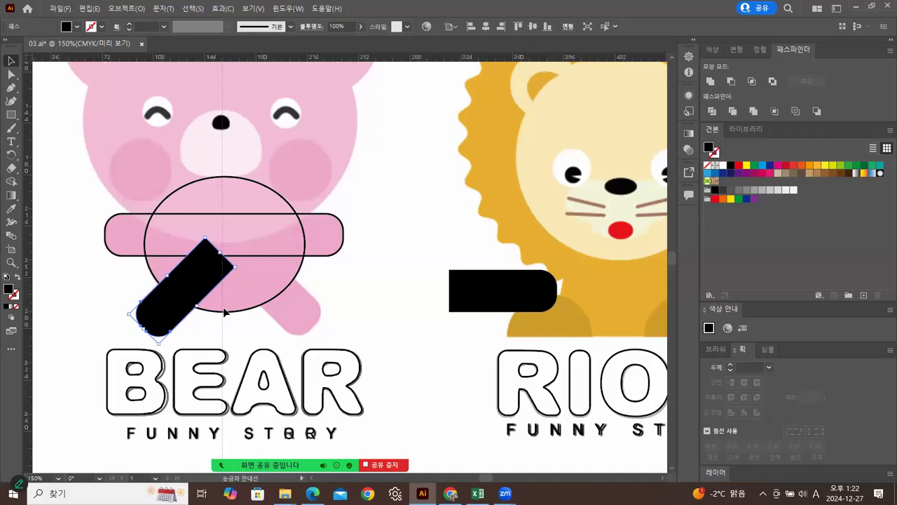
{"action": "left_click_drag", "start_coordinate": [224, 307], "coordinate": [225, 307]}
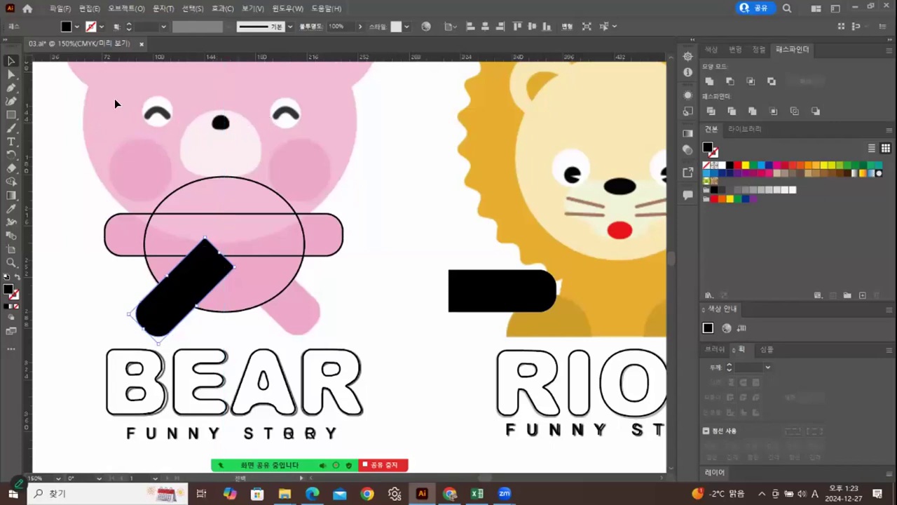
{"action": "left_click_drag", "start_coordinate": [216, 88], "coordinate": [221, 89]}
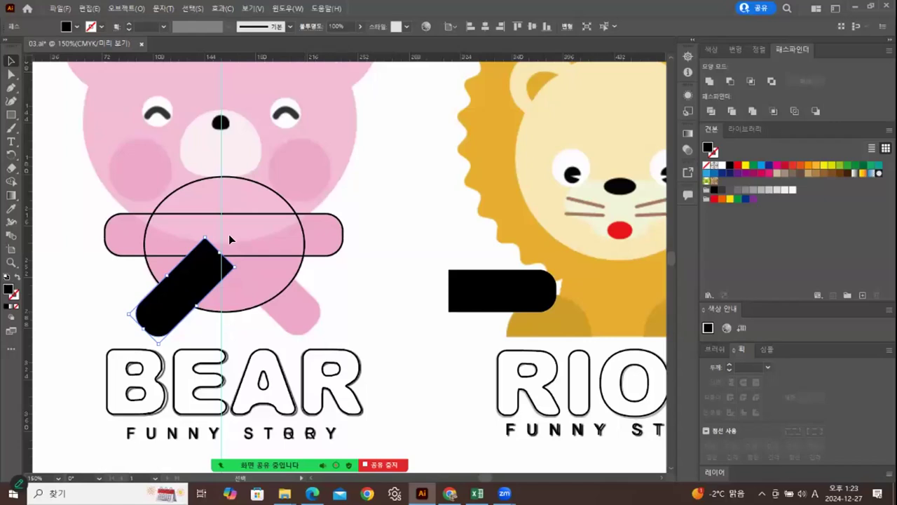
{"action": "left_click", "coordinate": [11, 155]}
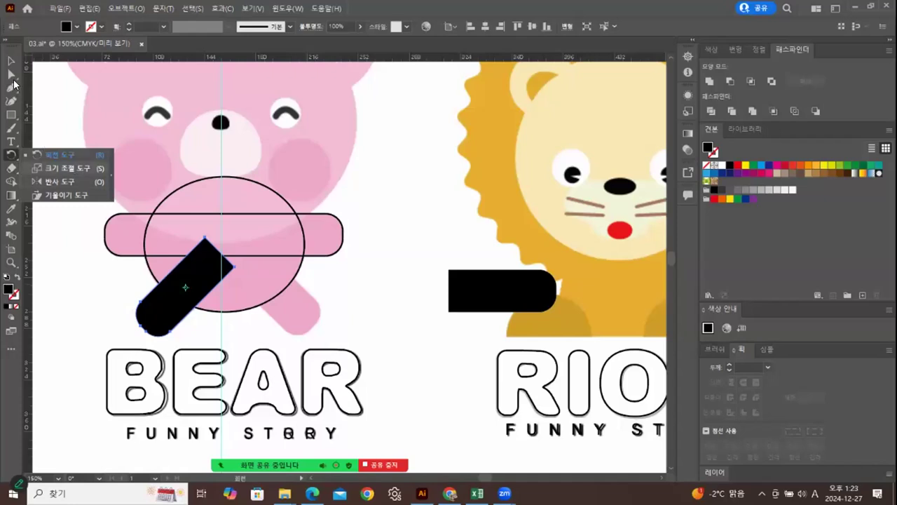
{"action": "left_click", "coordinate": [336, 165]}
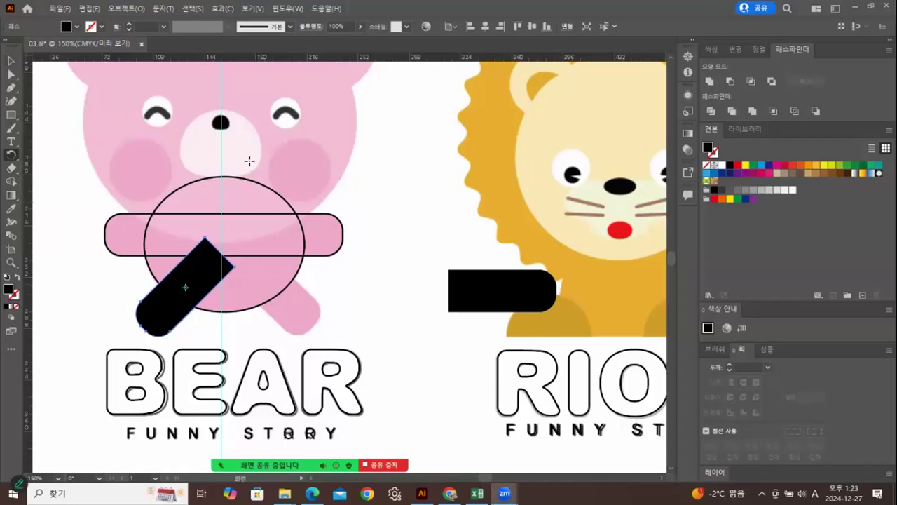
{"action": "left_click", "coordinate": [11, 59]}
{"action": "left_click", "coordinate": [42, 175]}
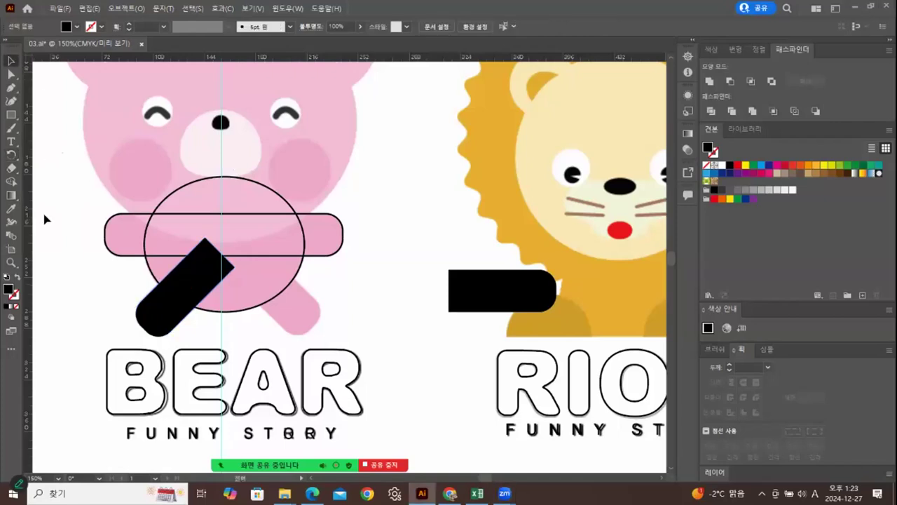
- Reflect a copy of the black leg shape across the vertical guide with the Reflect tool
{"action": "left_click", "coordinate": [137, 228]}
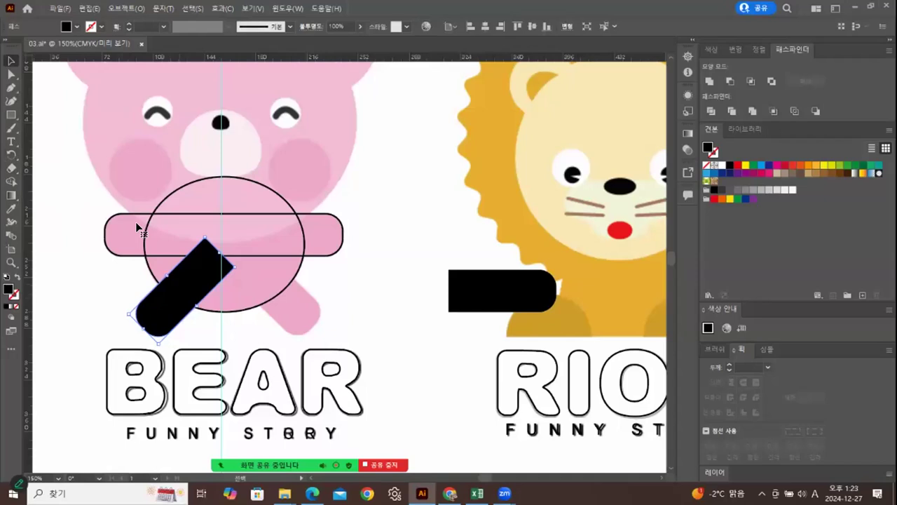
{"action": "left_click_drag", "start_coordinate": [13, 154], "coordinate": [52, 181]}
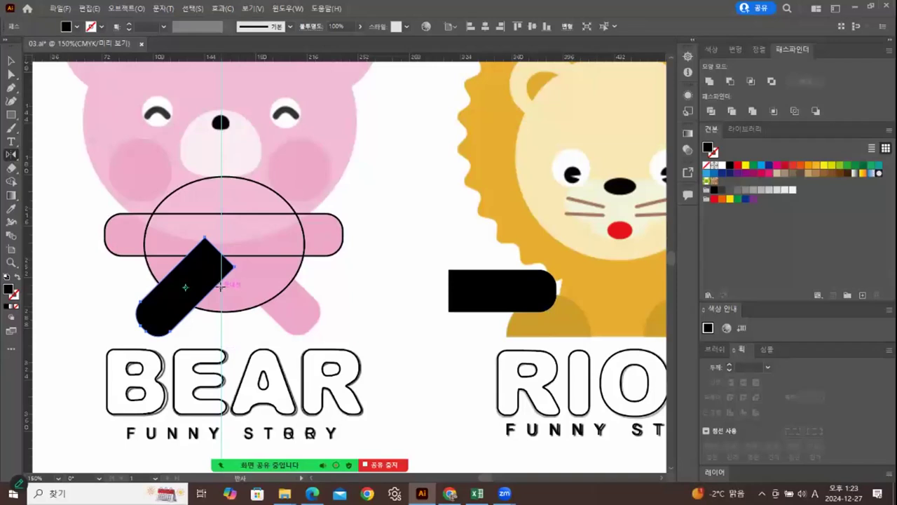
{"action": "left_click", "coordinate": [221, 286], "text": "alt"}
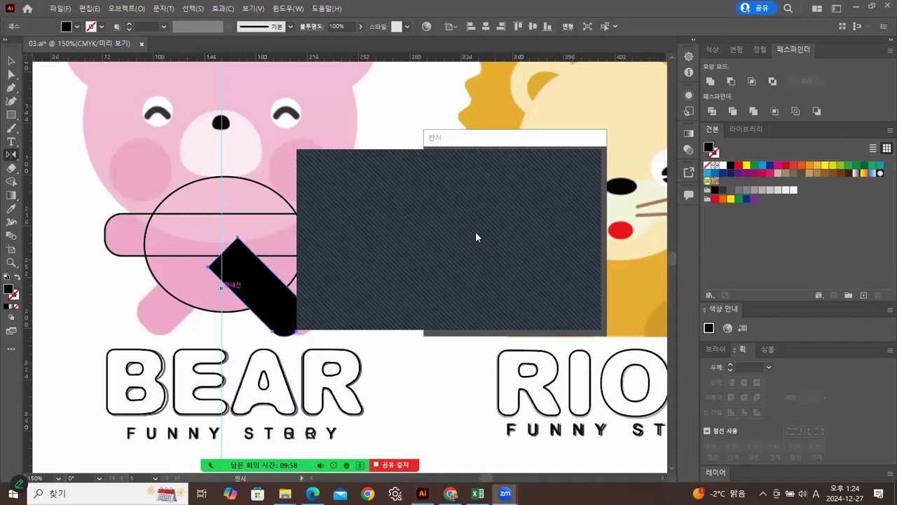
{"action": "left_click", "coordinate": [454, 311]}
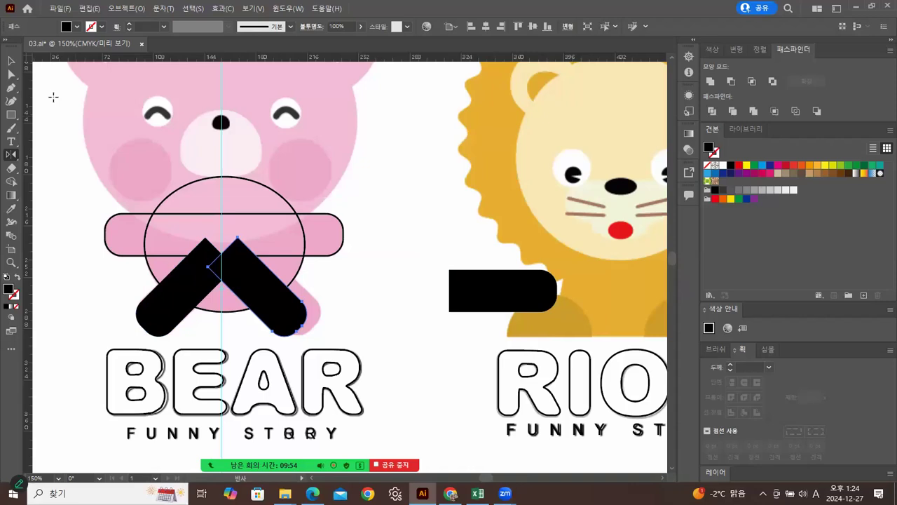
- Nudge the mirrored leg shape to the right until it covers the bear's right leg, and deselect it
{"action": "key", "text": "v"}
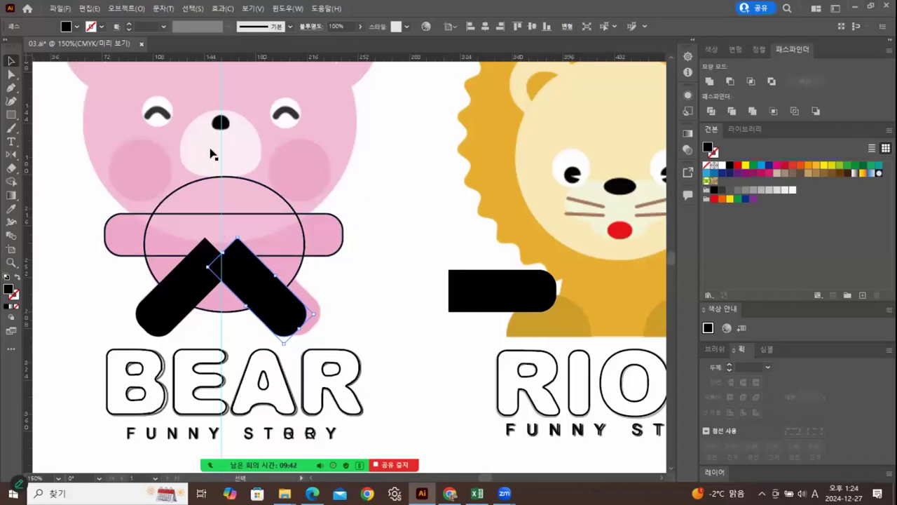
{"action": "key", "text": "Right"}
{"action": "key", "text": "Right"}
{"action": "key", "text": "Right"}
{"action": "key", "text": "Right"}
{"action": "key", "text": "Right"}
{"action": "key", "text": "Right"}
{"action": "key", "text": "Right"}
{"action": "key", "text": "Right"}
{"action": "key", "text": "Right"}
{"action": "key", "text": "Right"}
{"action": "key", "text": "Right"}
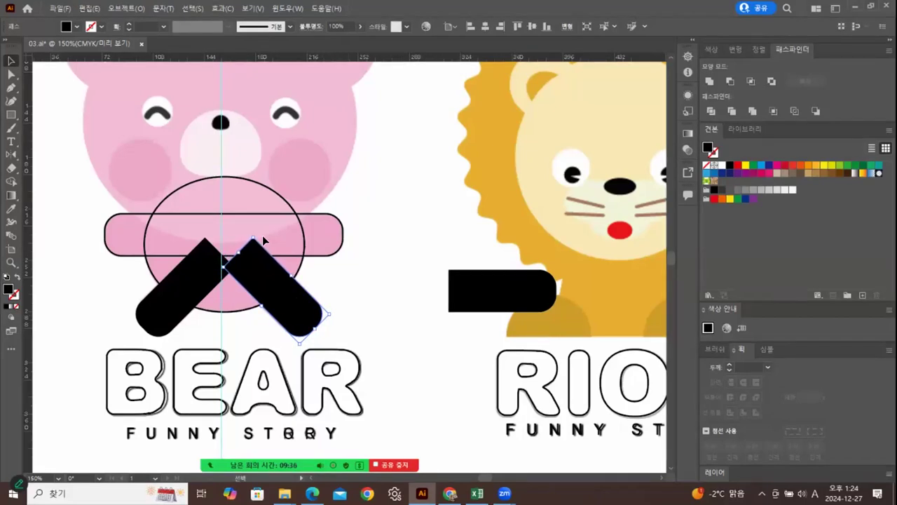
{"action": "key", "text": "ctrl+shift+a"}
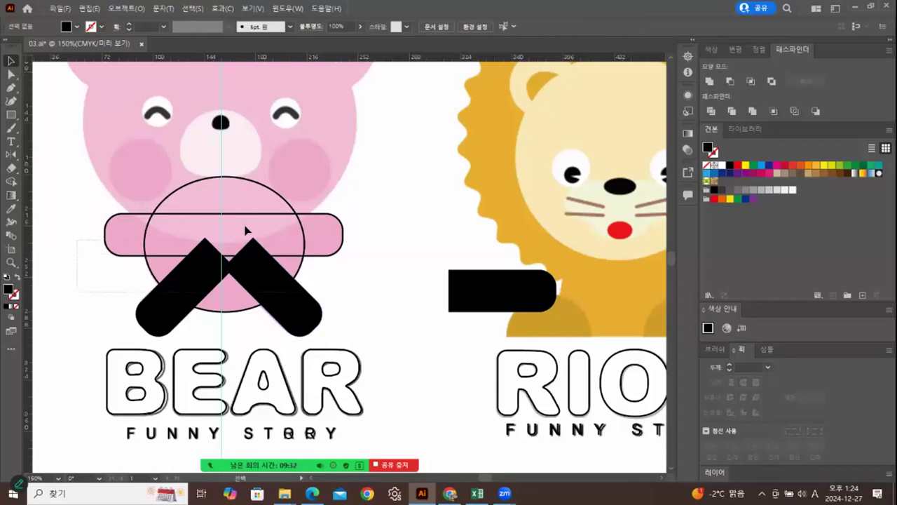
- Select the body ellipse, arm bar and both leg shapes, and fill them with a pink sampled from the bear using the Eyedropper
{"action": "left_click", "coordinate": [246, 230]}
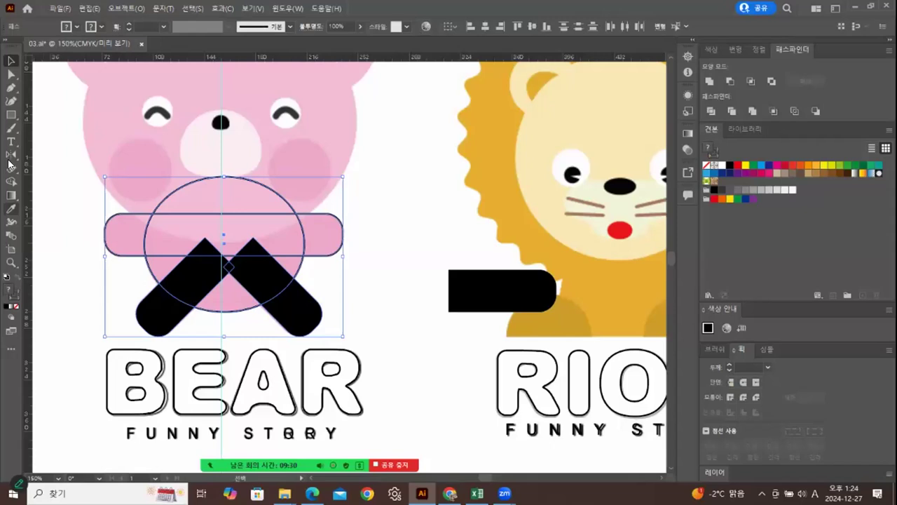
{"action": "left_click", "coordinate": [11, 208]}
{"action": "left_click", "coordinate": [245, 171]}
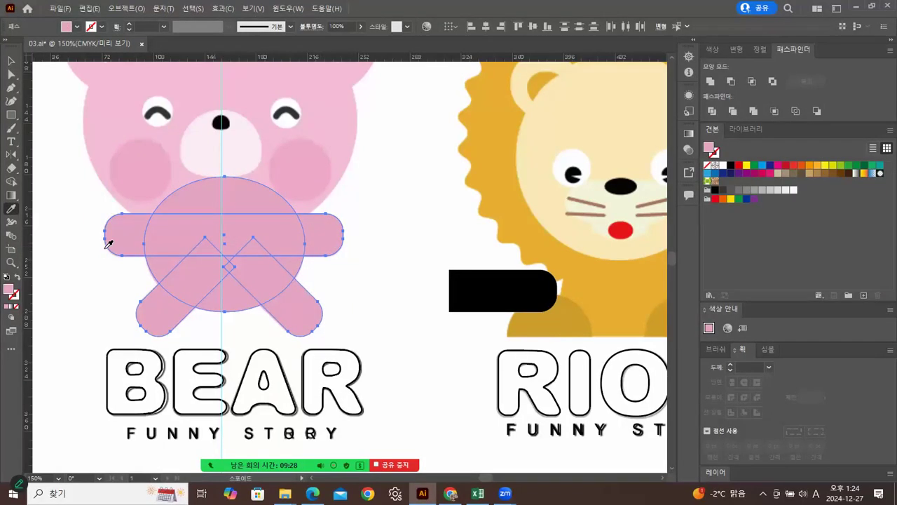
{"action": "left_click", "coordinate": [11, 61]}
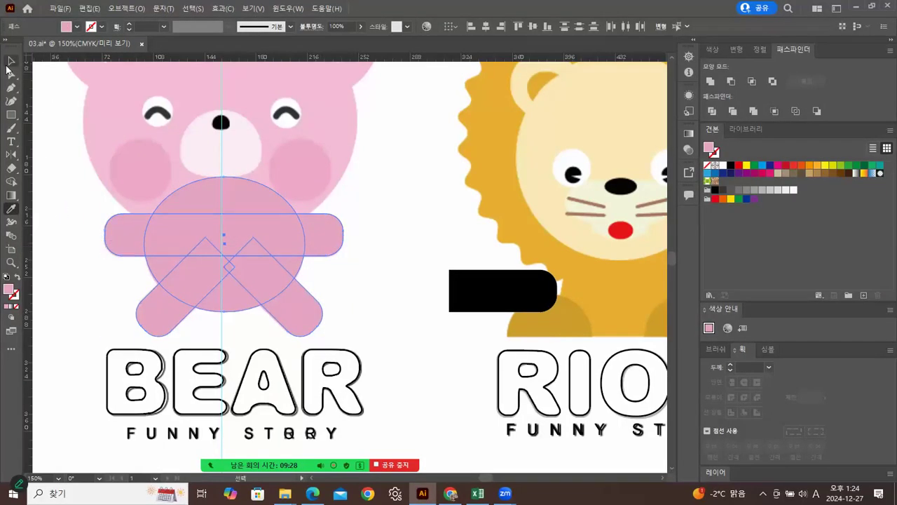
- Merge the ellipse, arm bar and leg shapes into one bear body shape with Pathfinder Unite
{"action": "left_click", "coordinate": [711, 87]}
{"action": "left_click", "coordinate": [399, 229]}
{"action": "left_click", "coordinate": [246, 264]}
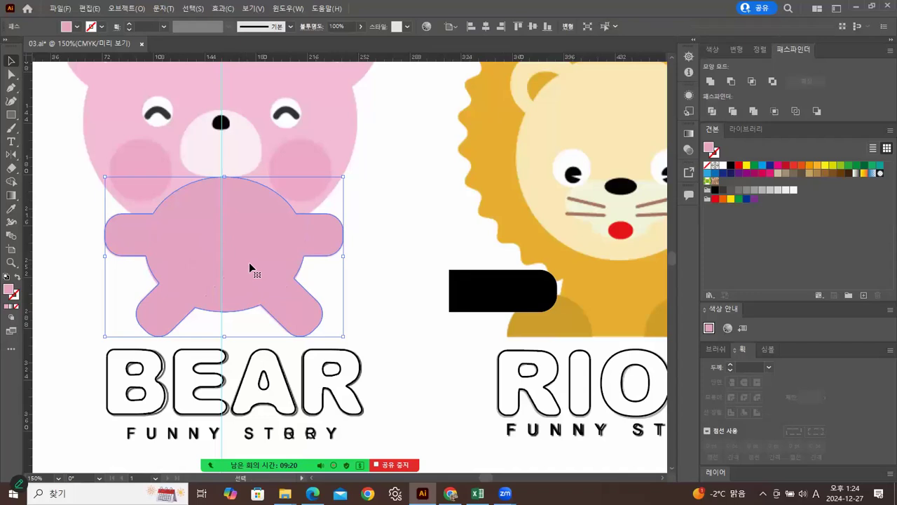
{"action": "left_click", "coordinate": [397, 323]}
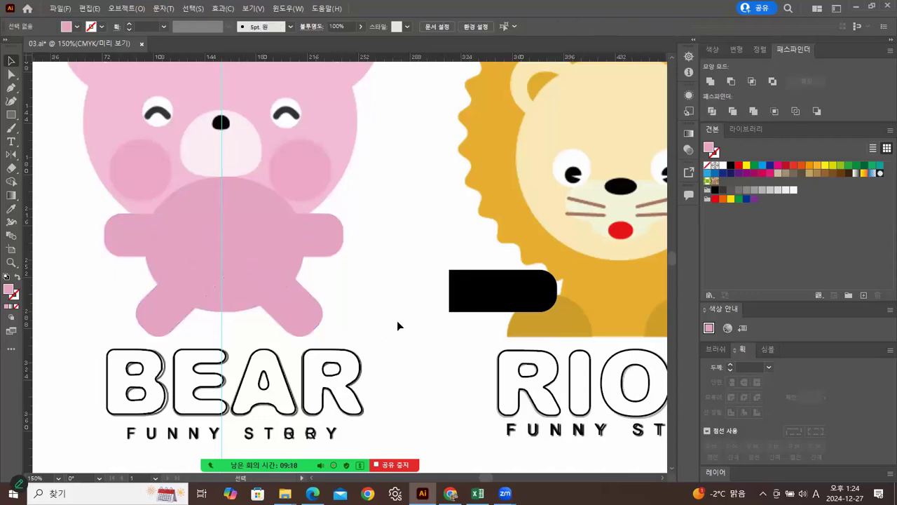
- Delete the leftover black bar lying between the bear and the lion
{"action": "left_click", "coordinate": [495, 304]}
{"action": "key", "text": "Delete"}
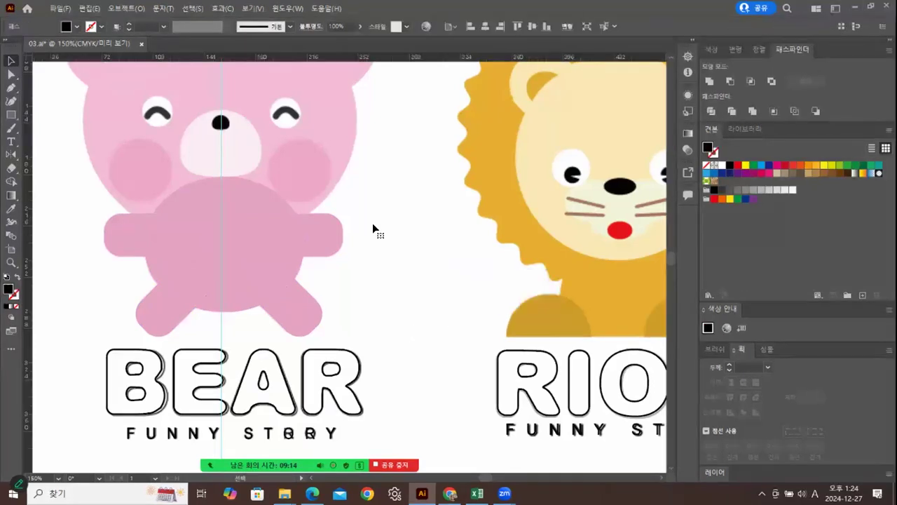
- Swap the bear body's fill and stroke to give it a pink outline with no fill, and save the document
{"action": "left_click", "coordinate": [130, 233]}
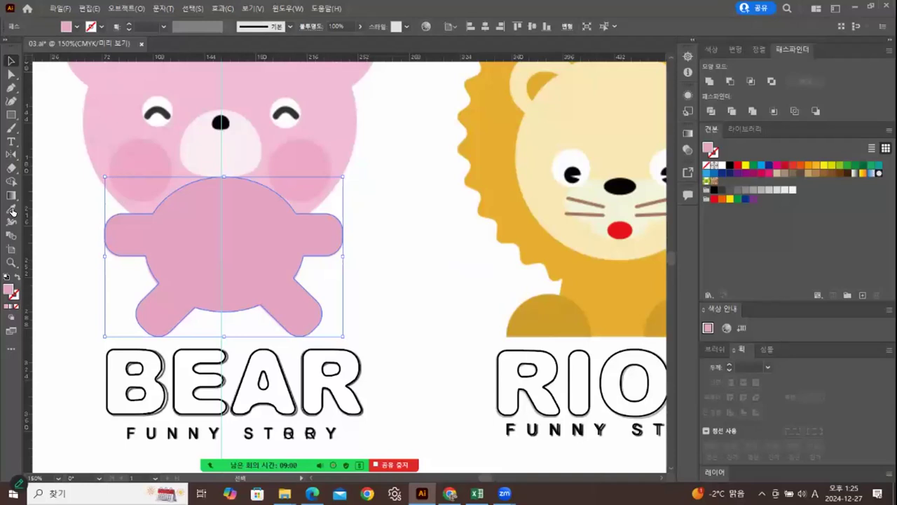
{"action": "left_click", "coordinate": [17, 277]}
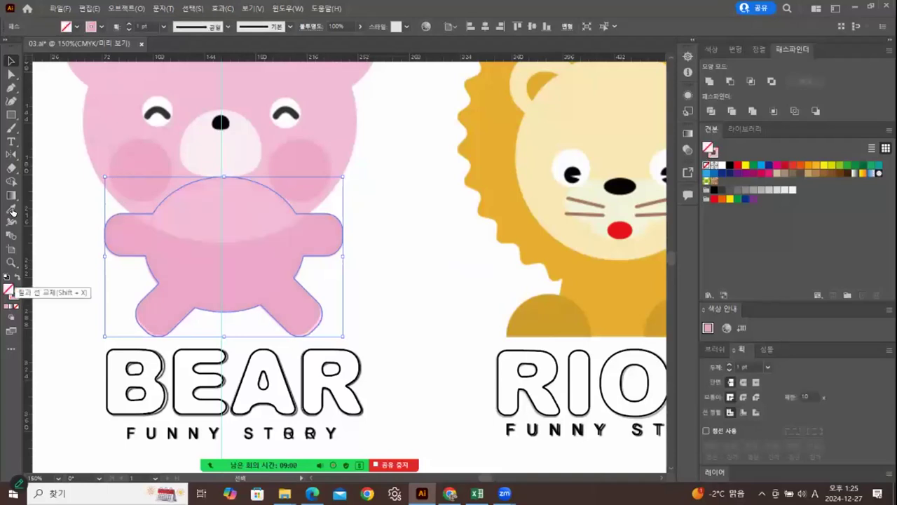
{"action": "left_click", "coordinate": [309, 197]}
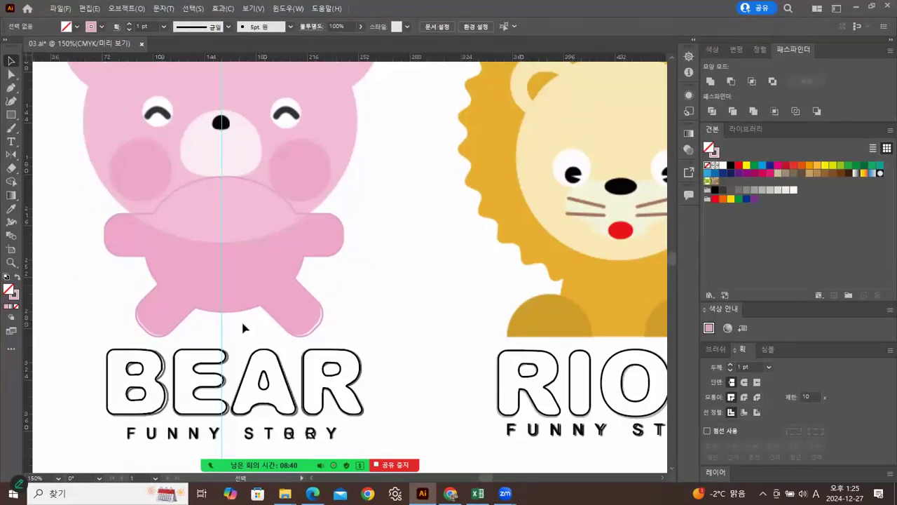
{"action": "left_click", "coordinate": [60, 8]}
{"action": "left_click", "coordinate": [84, 111]}
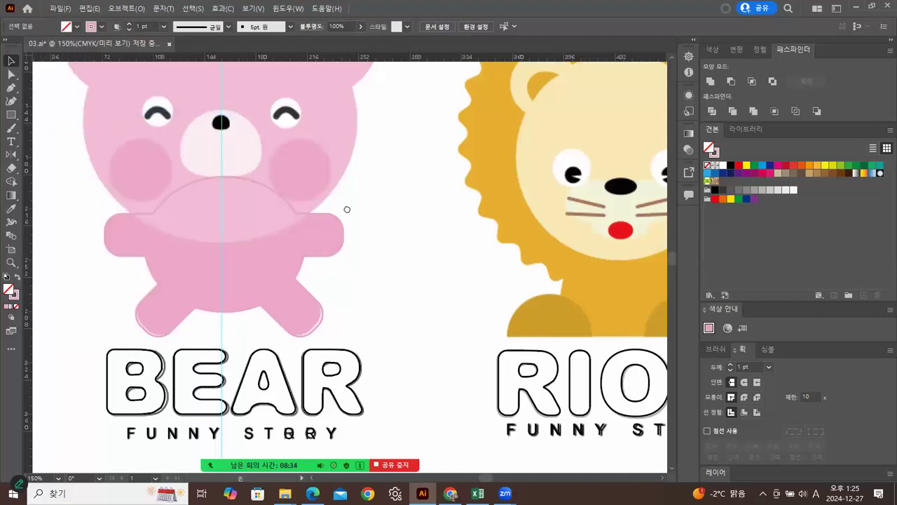
- Draw an ellipse about 191 by 172 pt over the bear's head
{"action": "scroll", "coordinate": [346, 206], "scroll_direction": "up", "scroll_amount": 4}
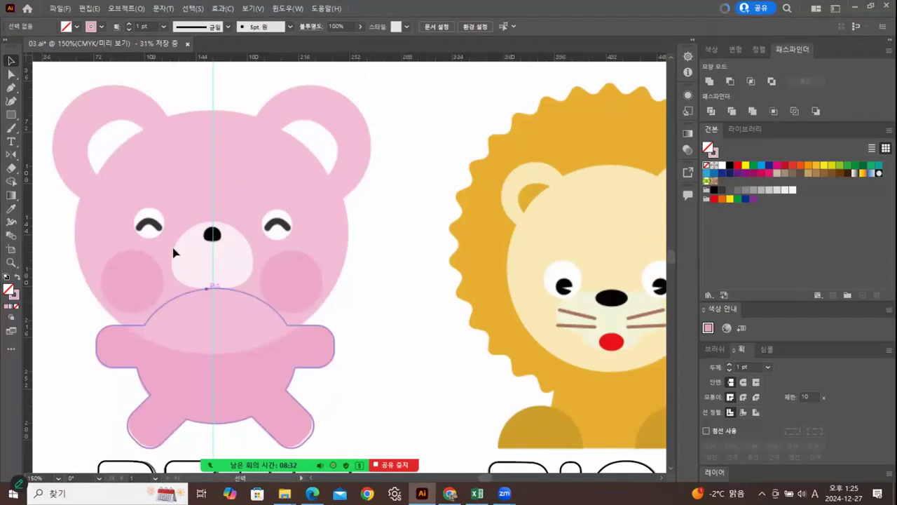
{"action": "left_click", "coordinate": [11, 112]}
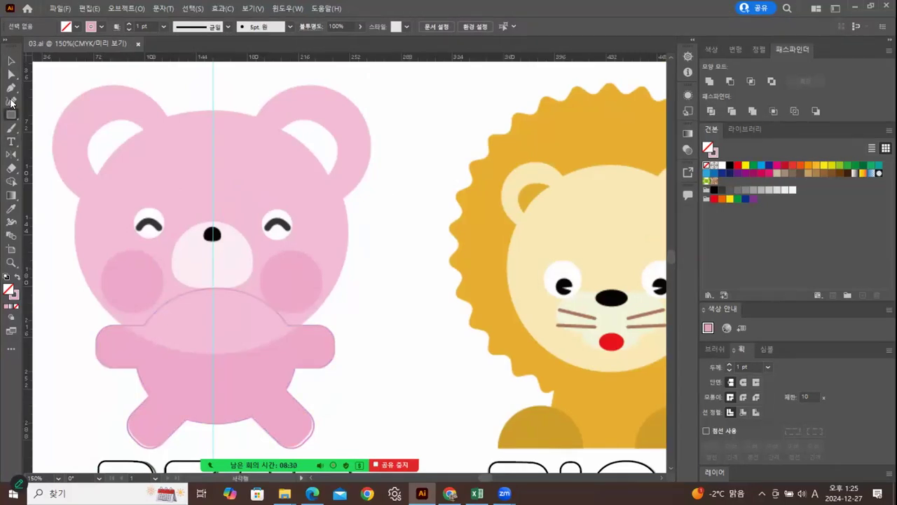
{"action": "left_click", "coordinate": [12, 114]}
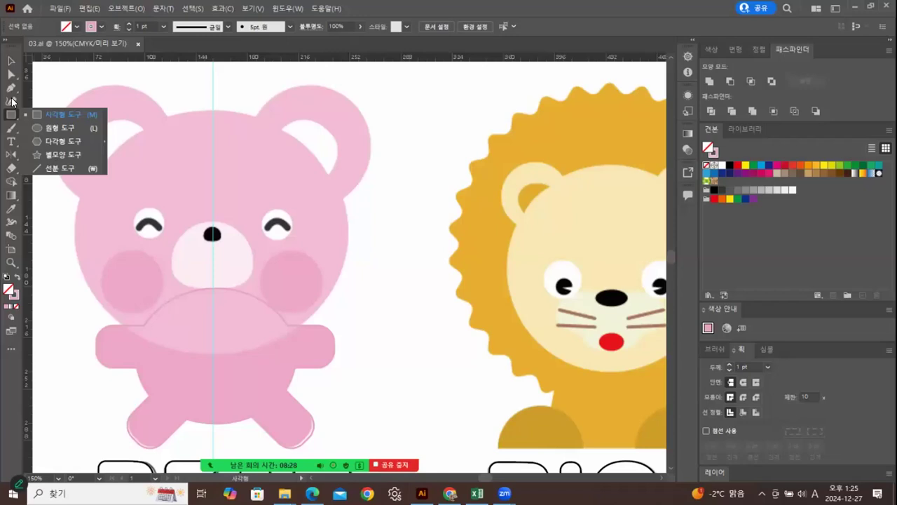
{"action": "left_click", "coordinate": [36, 129]}
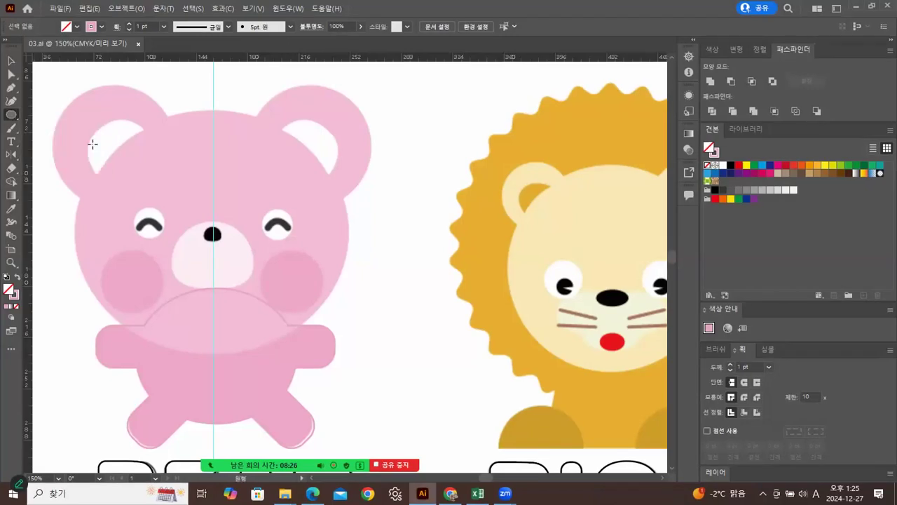
{"action": "mouse_move", "coordinate": [69, 94]}
{"action": "left_mouse_down"}
{"action": "mouse_move", "coordinate": [240, 200]}
{"action": "mouse_move", "coordinate": [327, 303]}
{"action": "mouse_move", "coordinate": [340, 354]}
{"action": "mouse_move", "coordinate": [342, 340]}
{"action": "left_mouse_up"}
- Nudge the head ellipse down and to the right until it sits on the bear's head, centred on the vertical guide
{"action": "key", "text": "Down"}
{"action": "key", "text": "Down"}
{"action": "key", "text": "Down"}
{"action": "key", "text": "Down"}
{"action": "key", "text": "Down"}
{"action": "key", "text": "Down"}
{"action": "key", "text": "Down"}
{"action": "key", "text": "Down"}
{"action": "key", "text": "Down"}
{"action": "key", "text": "Down"}
{"action": "key", "text": "Down"}
{"action": "key", "text": "Right"}
{"action": "key", "text": "Right"}
{"action": "key", "text": "Right"}
{"action": "key", "text": "Right"}
{"action": "key", "text": "Right"}
{"action": "key", "text": "Right"}
{"action": "key", "text": "Right"}
{"action": "key", "text": "Up"}
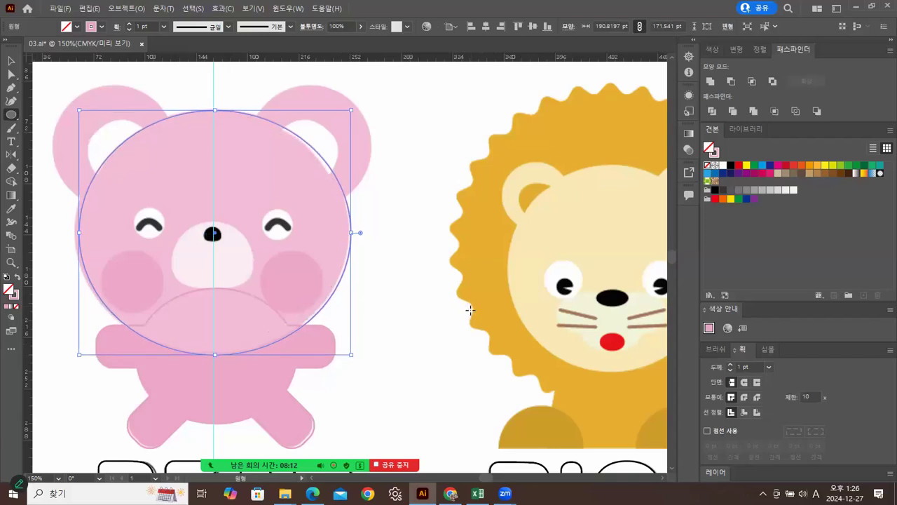
{"action": "key", "text": "Left"}
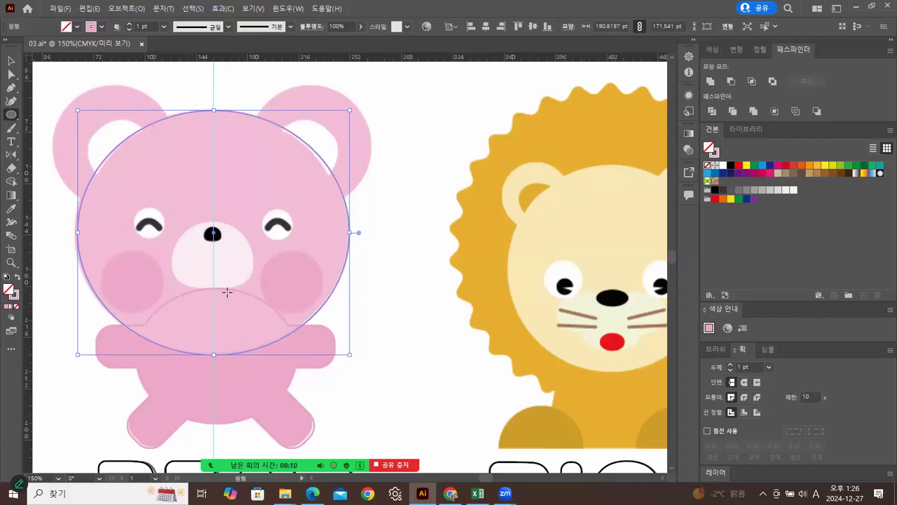
- Widen the head ellipse to about 193 pt by extending its left side to the head's edge, and deselect it
{"action": "left_click", "coordinate": [12, 60]}
{"action": "left_click", "coordinate": [11, 60]}
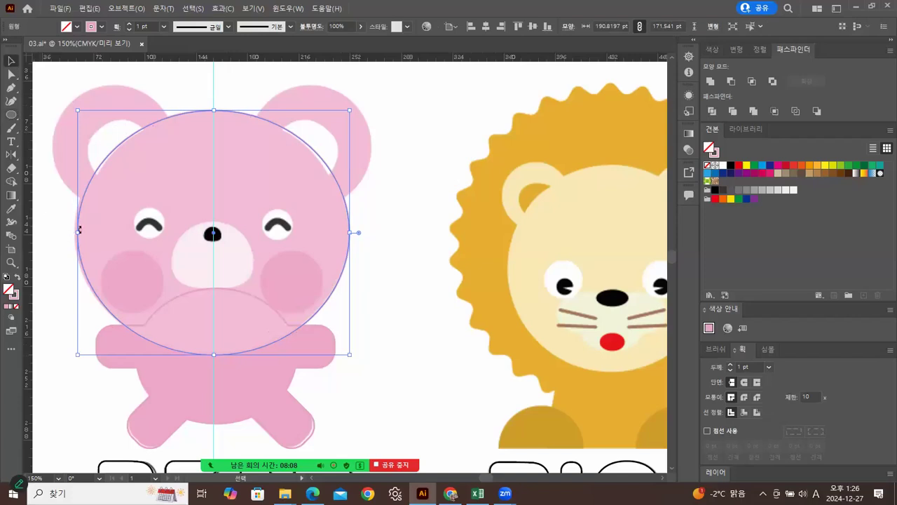
{"action": "left_click_drag", "start_coordinate": [79, 232], "coordinate": [74, 232]}
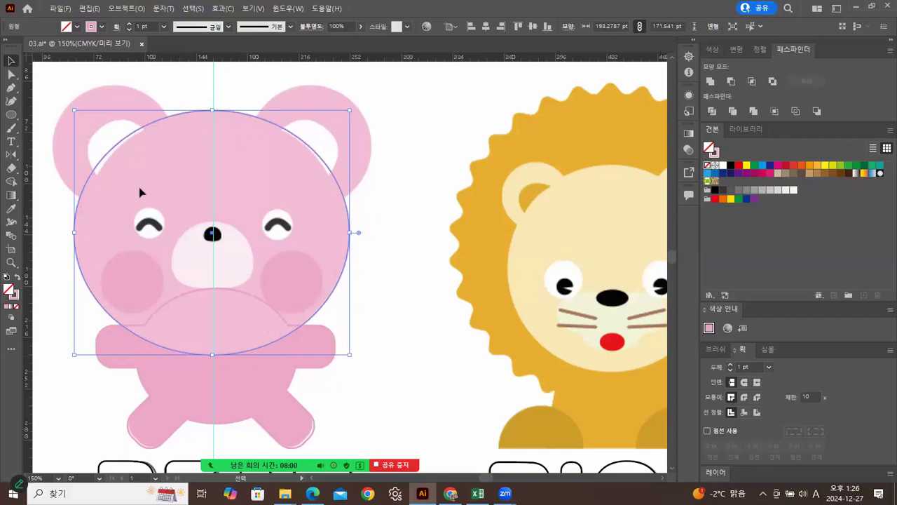
{"action": "left_click", "coordinate": [414, 176]}
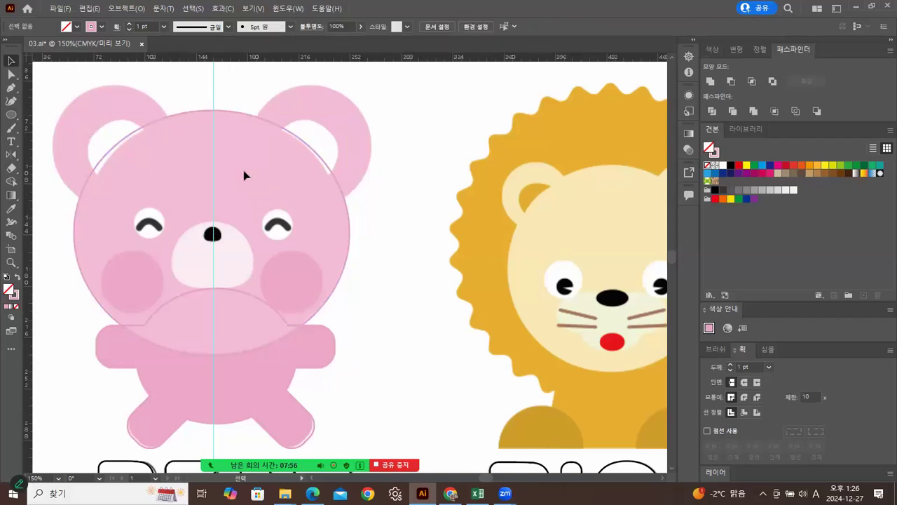
- Draw a circle over the bear's left ear, nudge it onto the ear's outline and scale it to about 86.5 pt
{"action": "left_click_drag", "start_coordinate": [129, 120], "coordinate": [146, 131]}
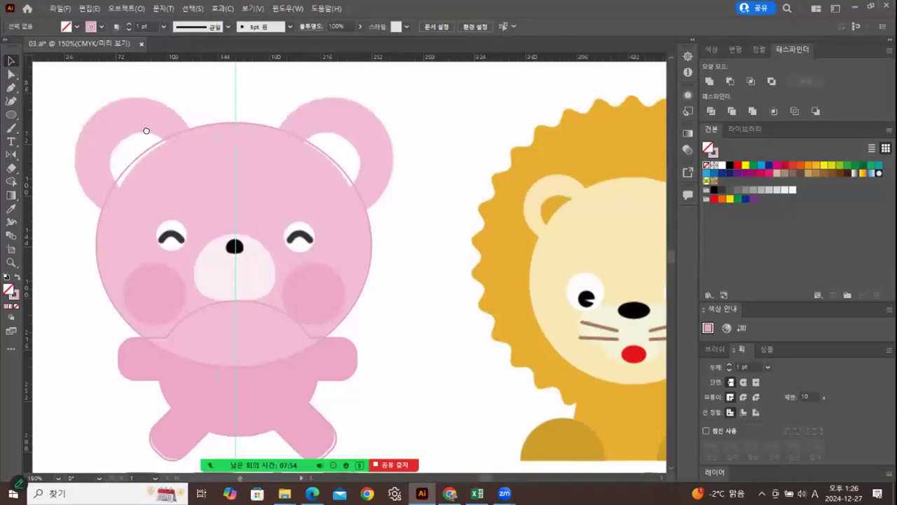
{"action": "left_click", "coordinate": [11, 114]}
{"action": "left_click_drag", "start_coordinate": [75, 102], "coordinate": [157, 171]}
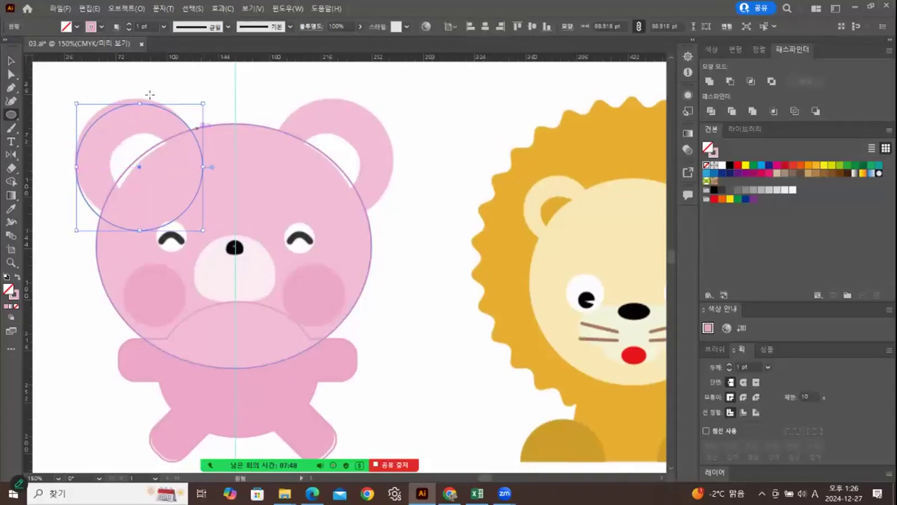
{"action": "key", "text": "Up"}
{"action": "key", "text": "Up"}
{"action": "key", "text": "Up"}
{"action": "key", "text": "Up"}
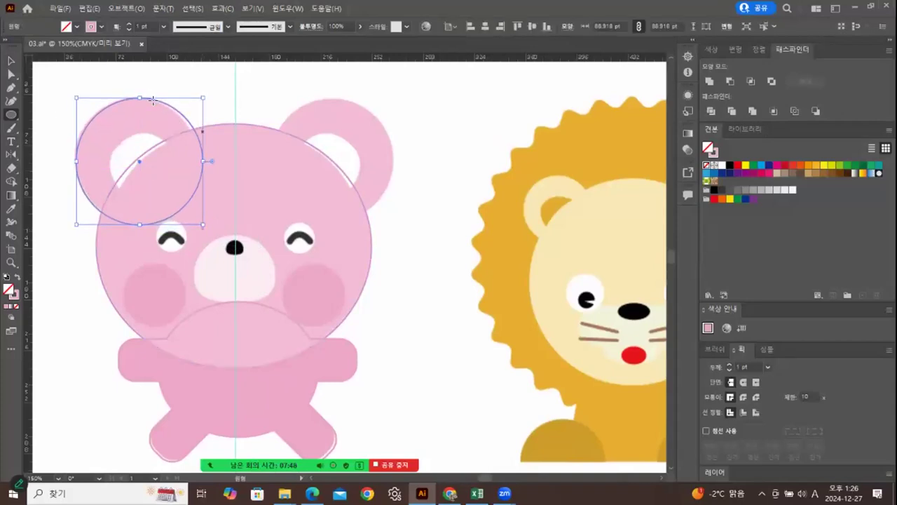
{"action": "key", "text": "Left"}
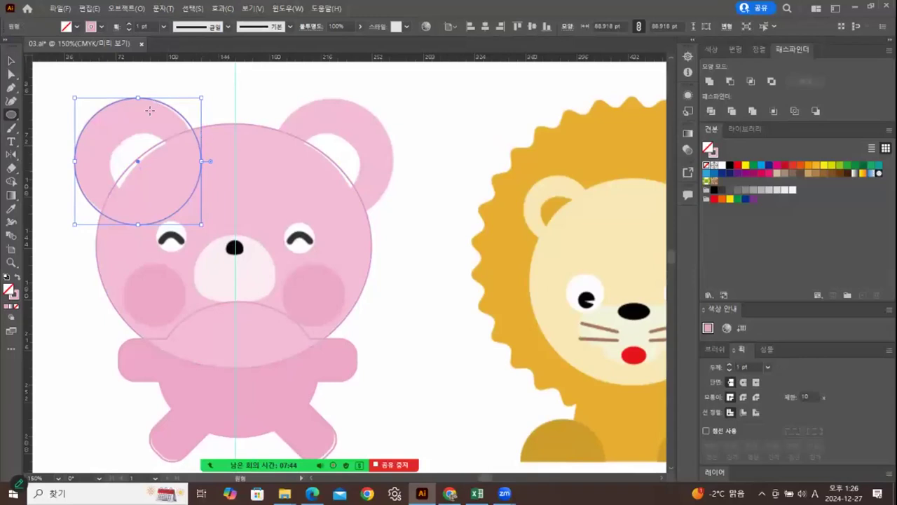
{"action": "left_click_drag", "start_coordinate": [201, 224], "coordinate": [198, 222]}
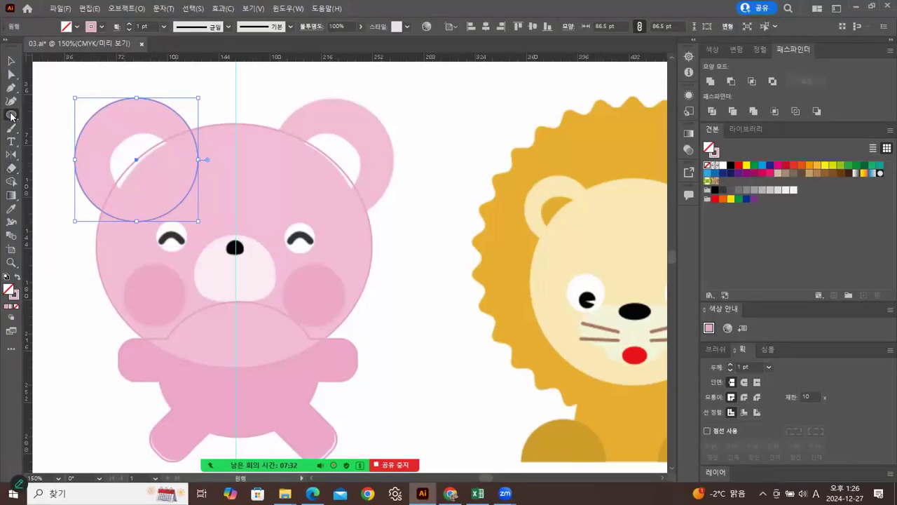
{"action": "left_click_drag", "start_coordinate": [105, 129], "coordinate": [173, 197]}
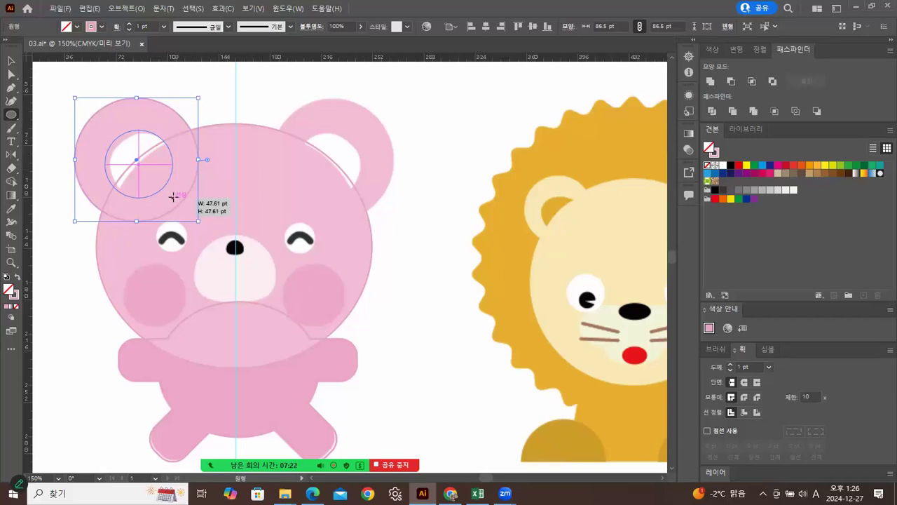
{"action": "left_click_drag", "start_coordinate": [173, 197], "coordinate": [173, 197]}
{"action": "key", "text": "ctrl+shift+a"}
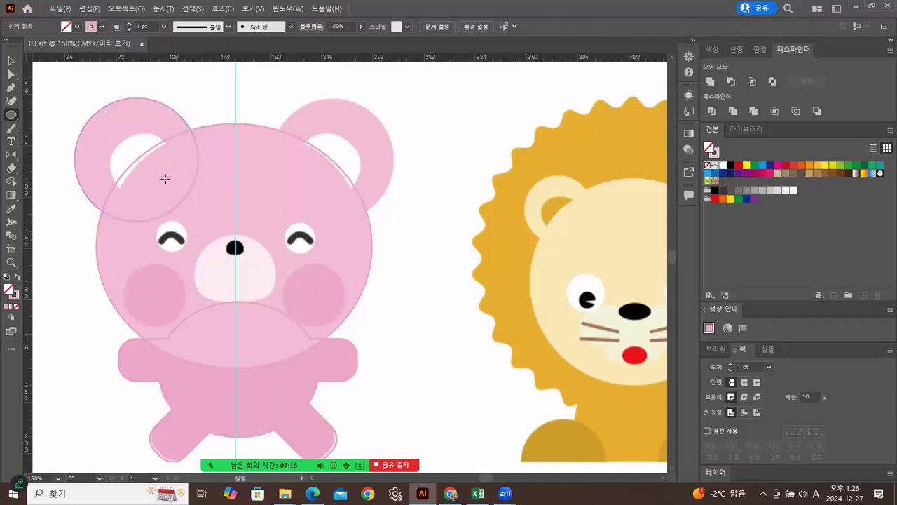
- Duplicate the left ear circle onto the bear's right ear and deselect it
{"action": "left_click", "coordinate": [12, 61]}
{"action": "left_click", "coordinate": [179, 121]}
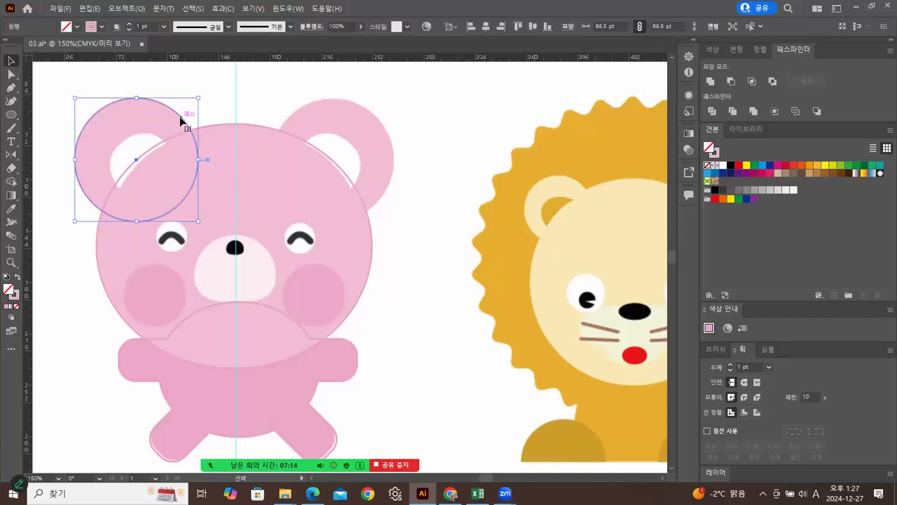
{"action": "left_click_drag", "start_coordinate": [181, 121], "coordinate": [373, 127]}
{"action": "left_click_drag", "start_coordinate": [251, 117], "coordinate": [175, 96]}
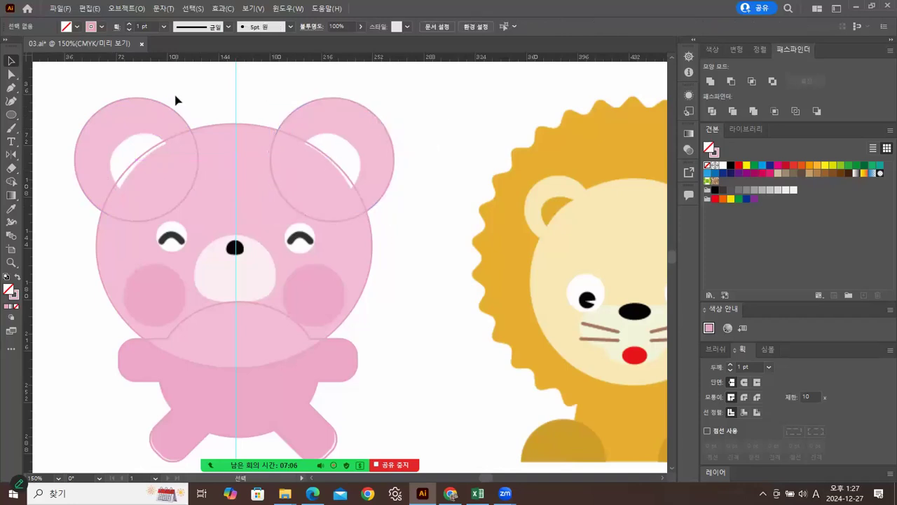
- Select the head ellipse and both ear circles, swap their outlines to pink fills, and merge them with Pathfinder Unite
{"action": "left_click_drag", "start_coordinate": [275, 132], "coordinate": [292, 143]}
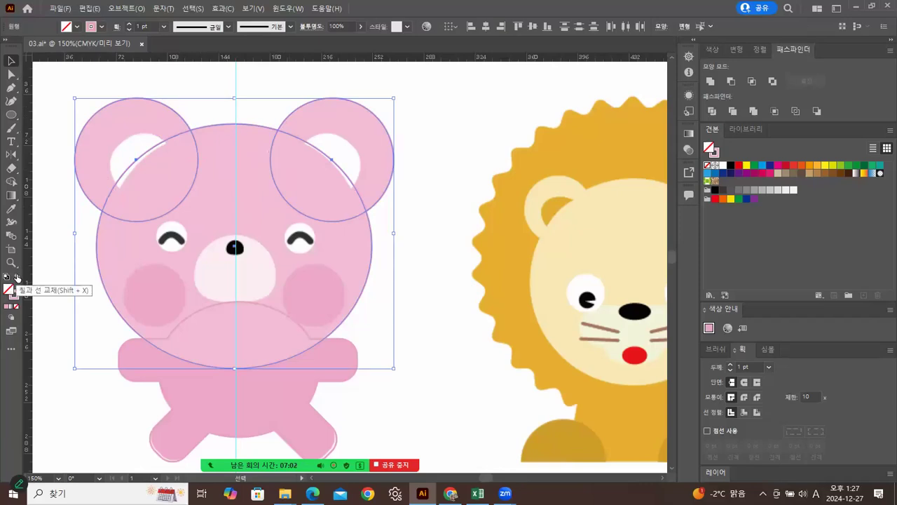
{"action": "left_click", "coordinate": [17, 279]}
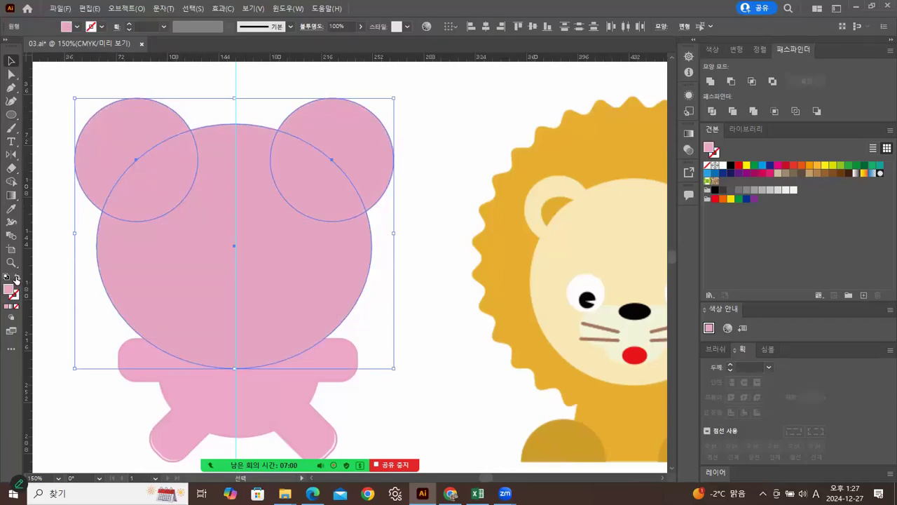
{"action": "left_click", "coordinate": [710, 83]}
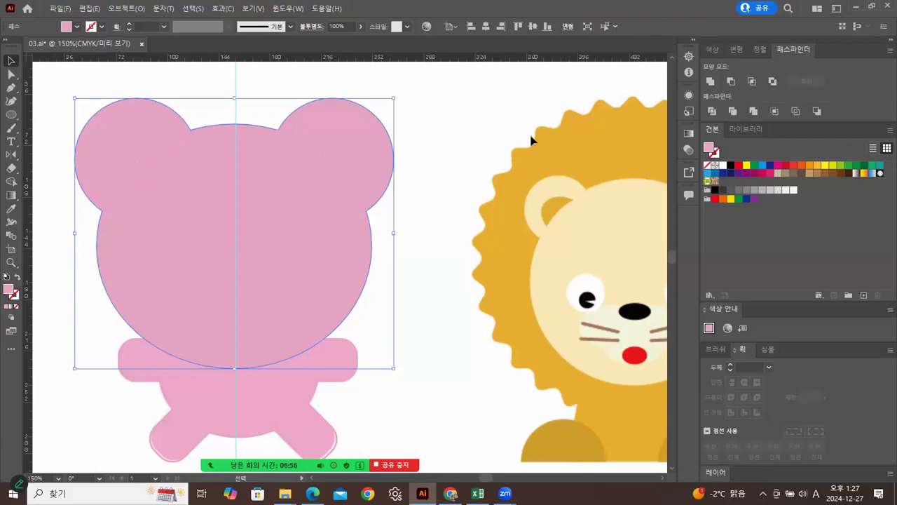
{"action": "left_click", "coordinate": [505, 119]}
- Swap the merged bear head back to a pink outline with no fill
{"action": "left_click", "coordinate": [364, 237]}
{"action": "left_click", "coordinate": [291, 412]}
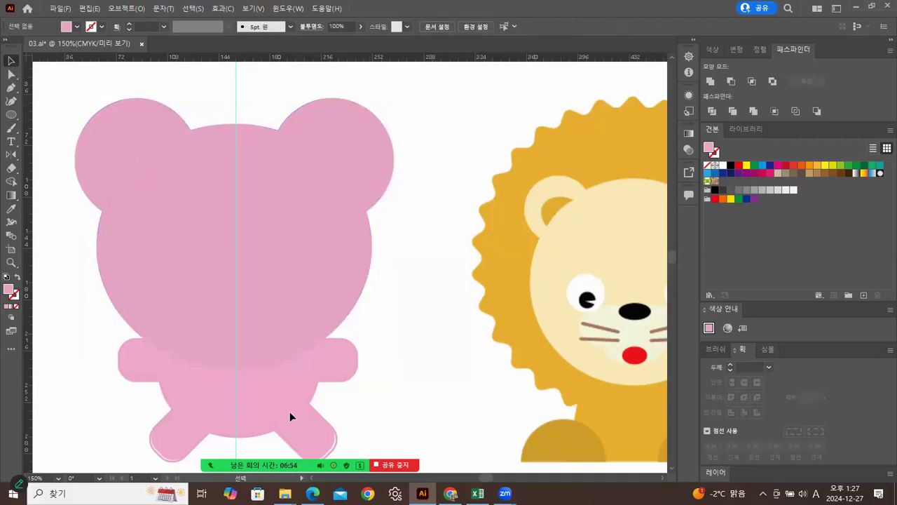
{"action": "left_click", "coordinate": [343, 290]}
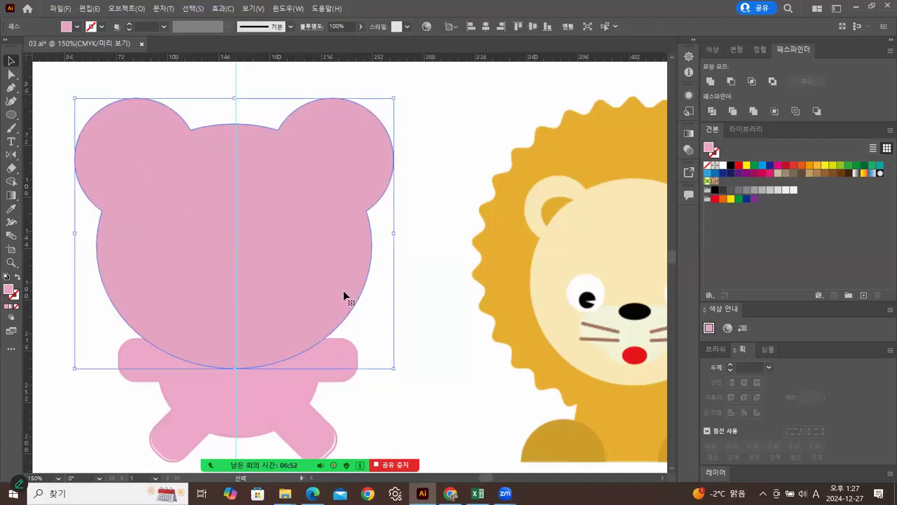
{"action": "left_click", "coordinate": [16, 278]}
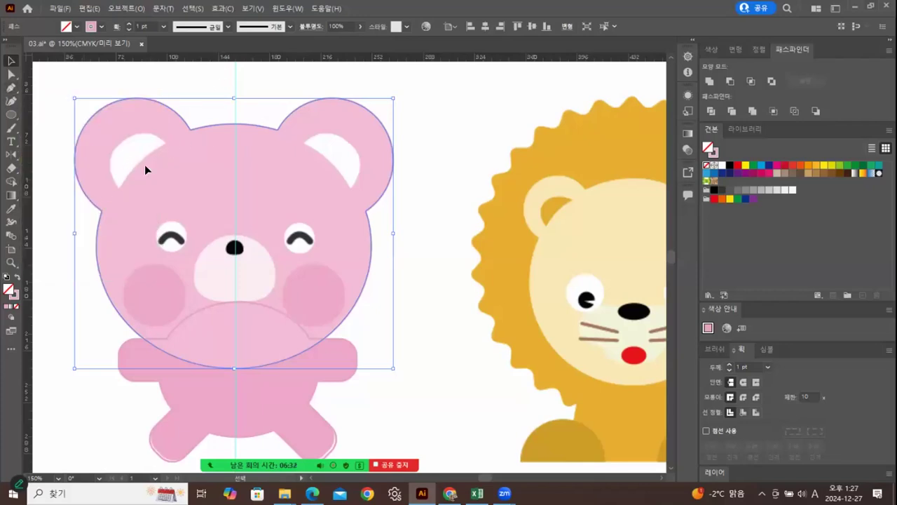
- Draw a circle about 46 pt wide over the white area of the left ear, nudge it into alignment and deselect it
{"action": "left_click", "coordinate": [11, 115]}
{"action": "left_click_drag", "start_coordinate": [106, 138], "coordinate": [173, 196]}
{"action": "key", "text": "Right"}
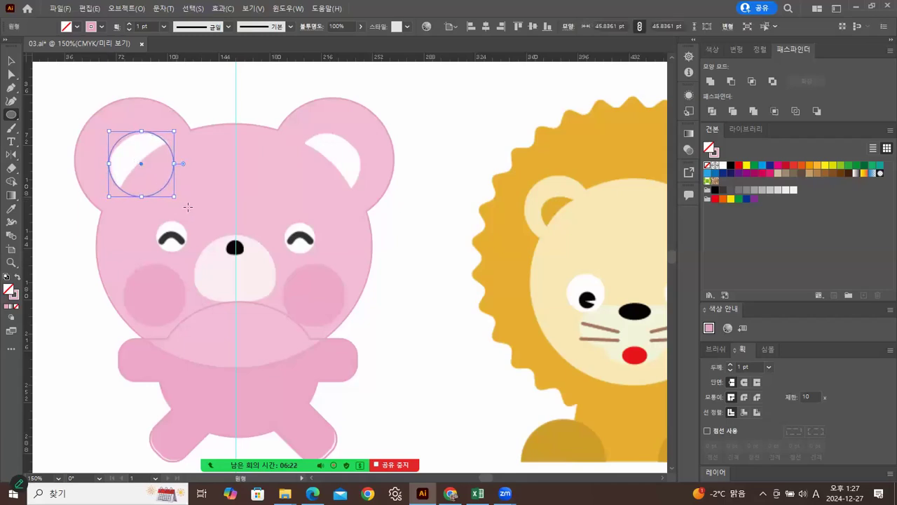
{"action": "key", "text": "Down"}
{"action": "key", "text": "Right"}
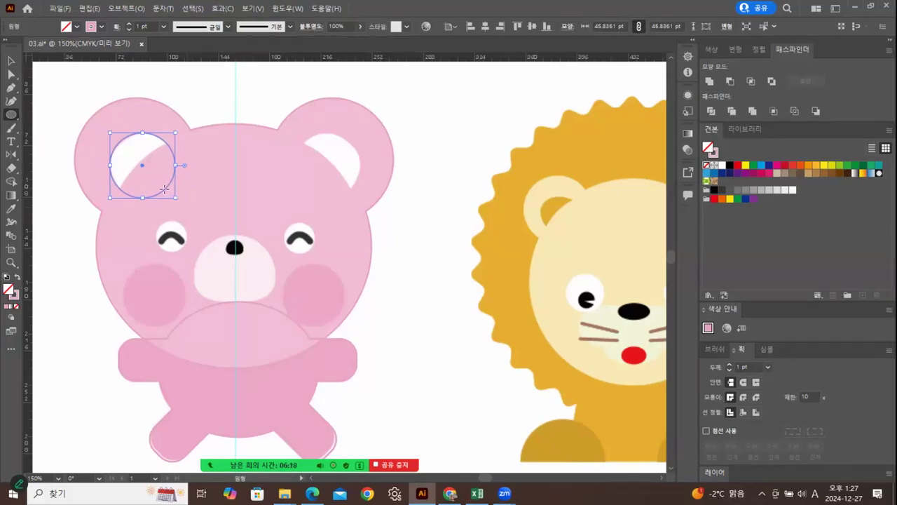
{"action": "left_click", "coordinate": [11, 61]}
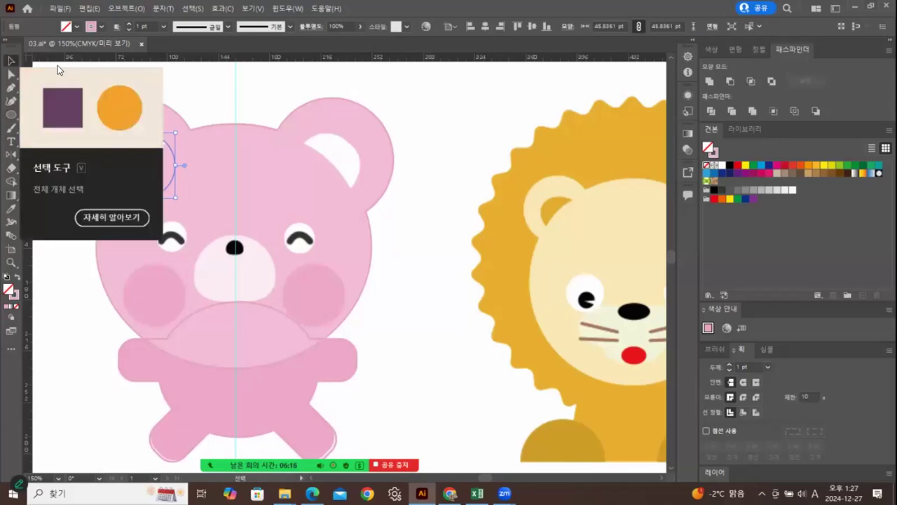
{"action": "left_click", "coordinate": [176, 83]}
- Draw an ellipse about 157 by 175 pt across the bear's face and move it so its edge follows the left inner ear's curve
{"action": "left_click", "coordinate": [11, 111]}
{"action": "left_click_drag", "start_coordinate": [96, 140], "coordinate": [320, 389]}
{"action": "left_click", "coordinate": [11, 62]}
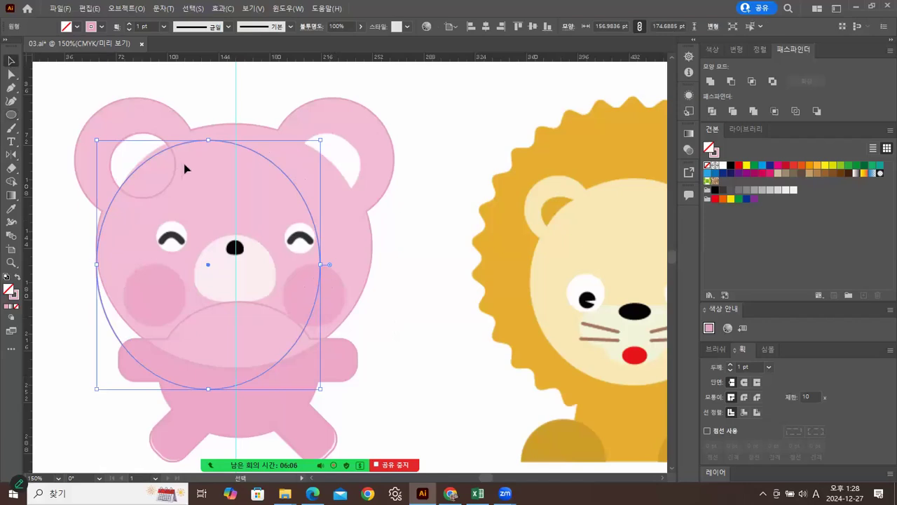
{"action": "left_click_drag", "start_coordinate": [184, 145], "coordinate": [187, 134]}
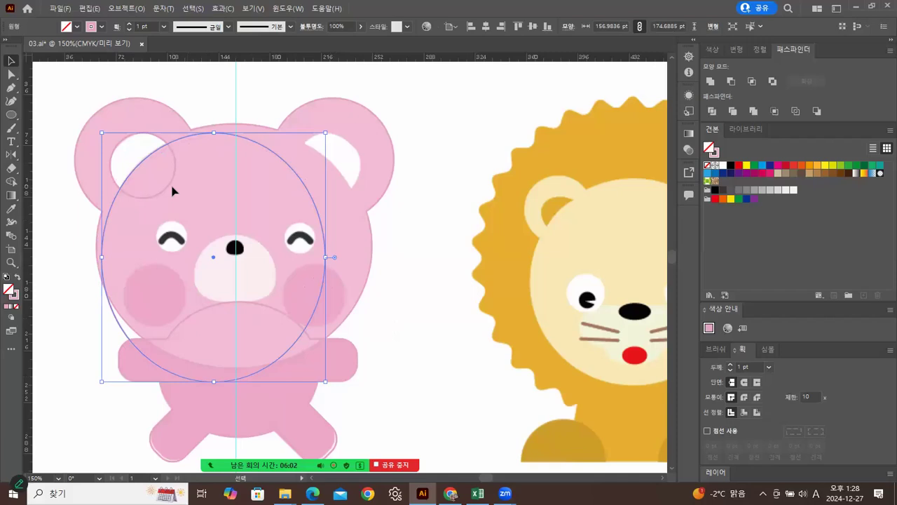
- Subtract the large face ellipse from the left inner-ear circle with Pathfinder Minus Front and deselect the result
{"action": "left_click", "coordinate": [114, 152]}
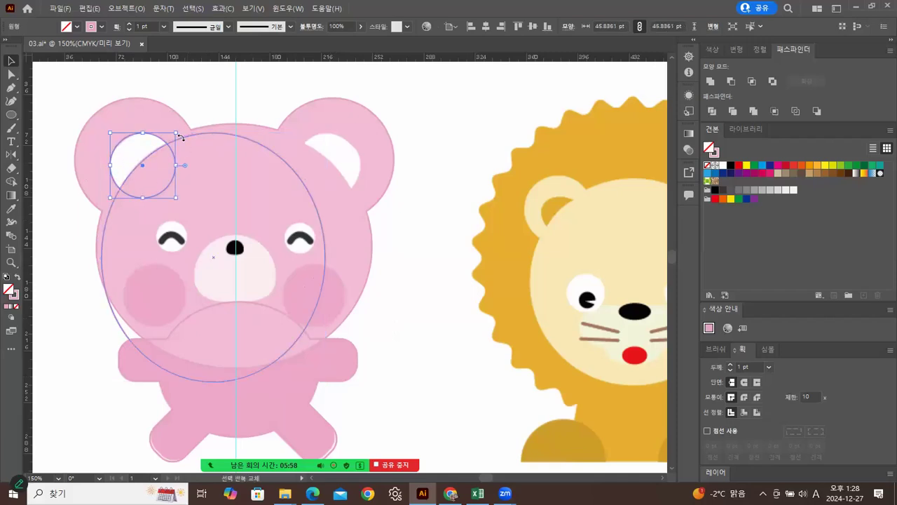
{"action": "left_click", "coordinate": [223, 135], "text": "shift"}
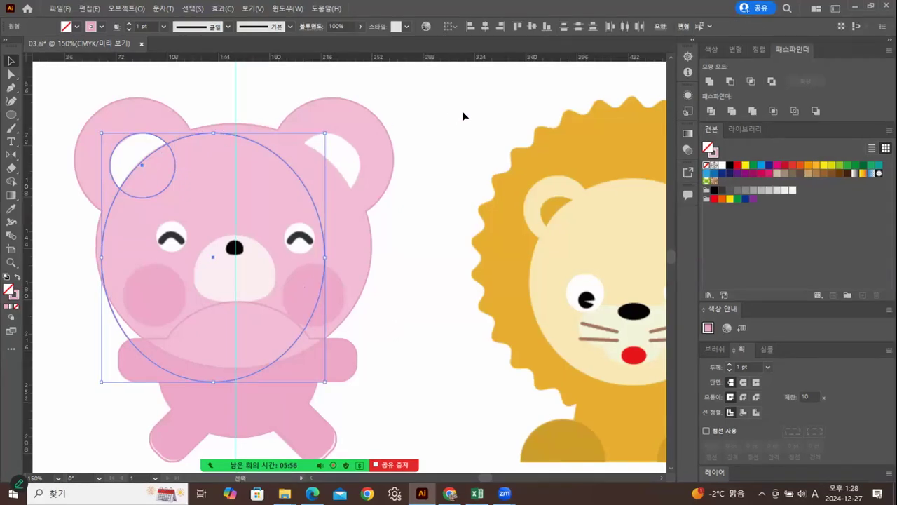
{"action": "left_click", "coordinate": [730, 83]}
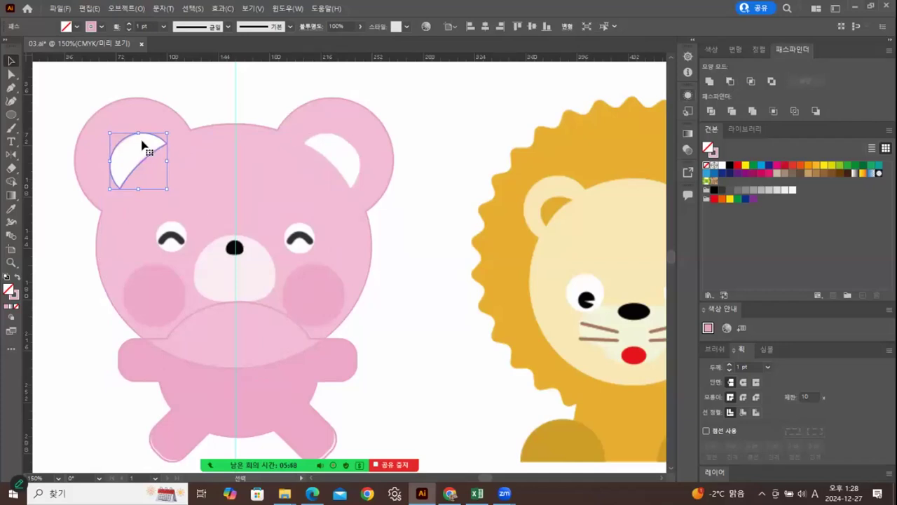
{"action": "left_click", "coordinate": [176, 92]}
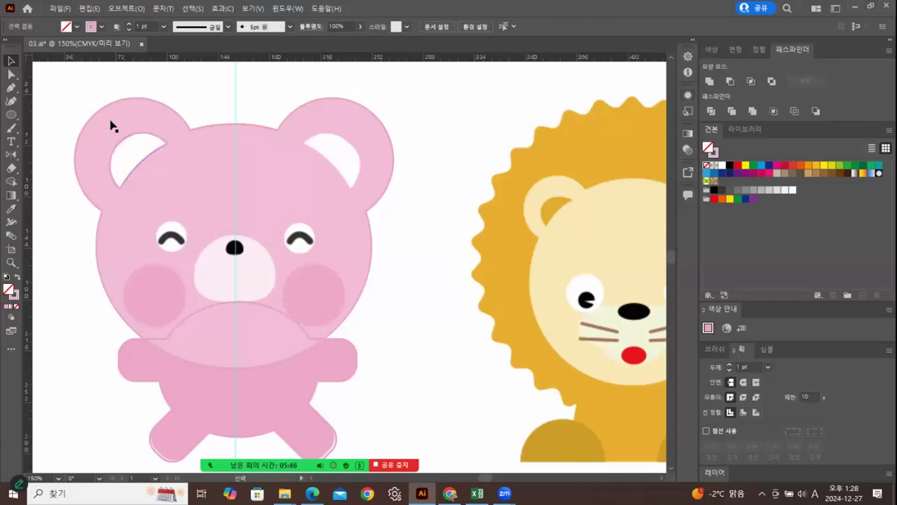
- Reflect a copy of the left inner-ear shape across the vertical centre guide onto the right ear, and save the file
{"action": "left_click", "coordinate": [127, 145]}
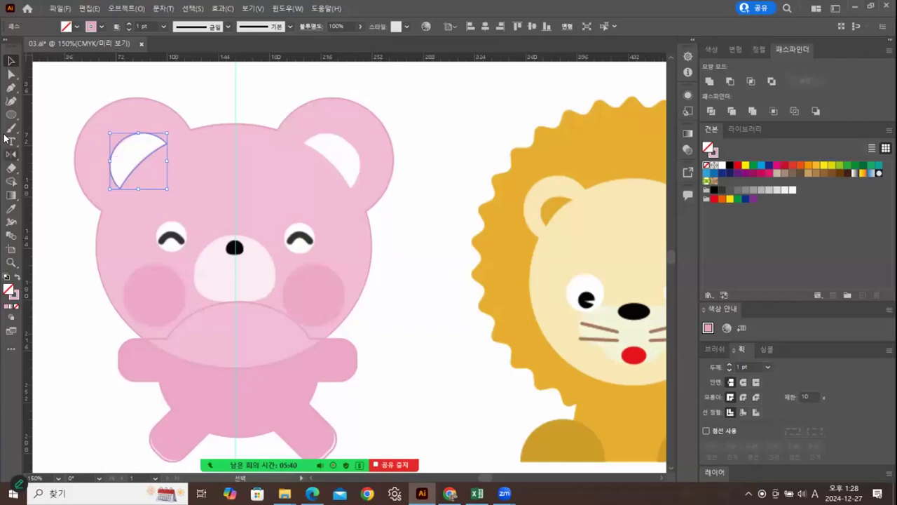
{"action": "left_click", "coordinate": [11, 154]}
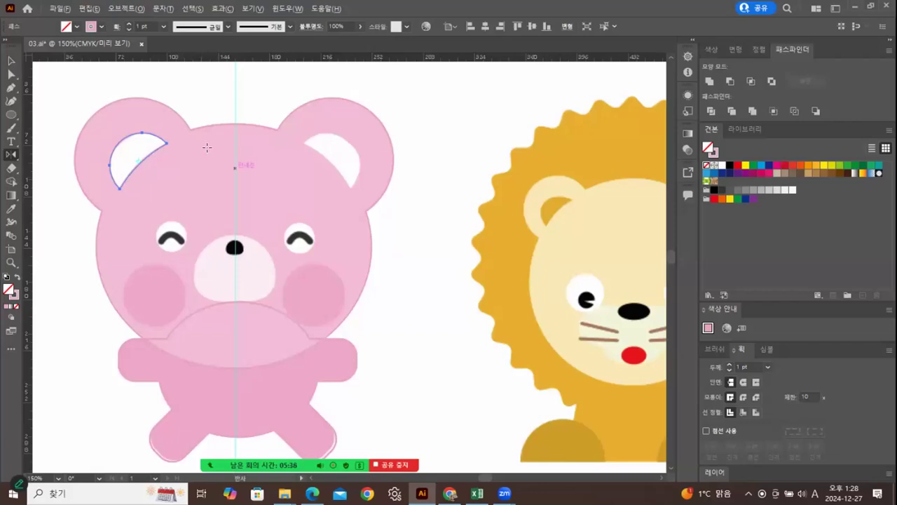
{"action": "key", "text": "Return"}
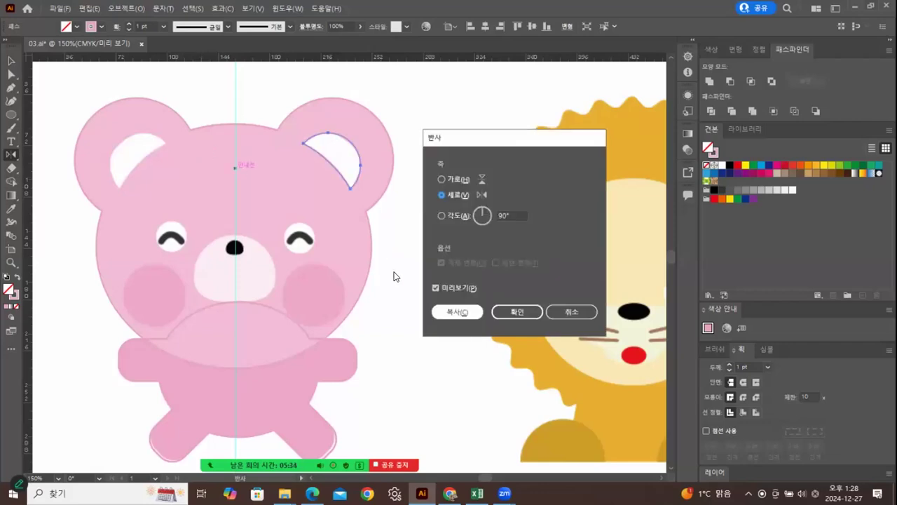
{"action": "key", "text": "alt+c"}
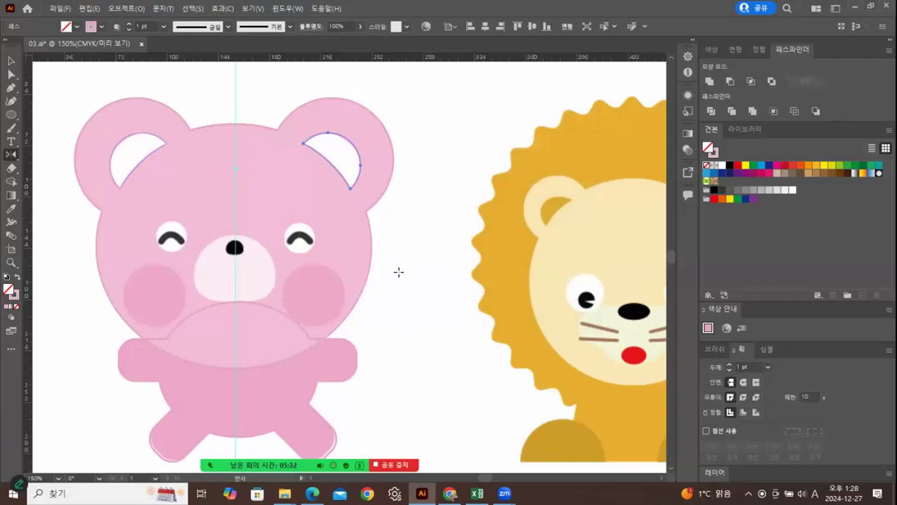
{"action": "left_click", "coordinate": [11, 61]}
{"action": "left_click", "coordinate": [63, 65]}
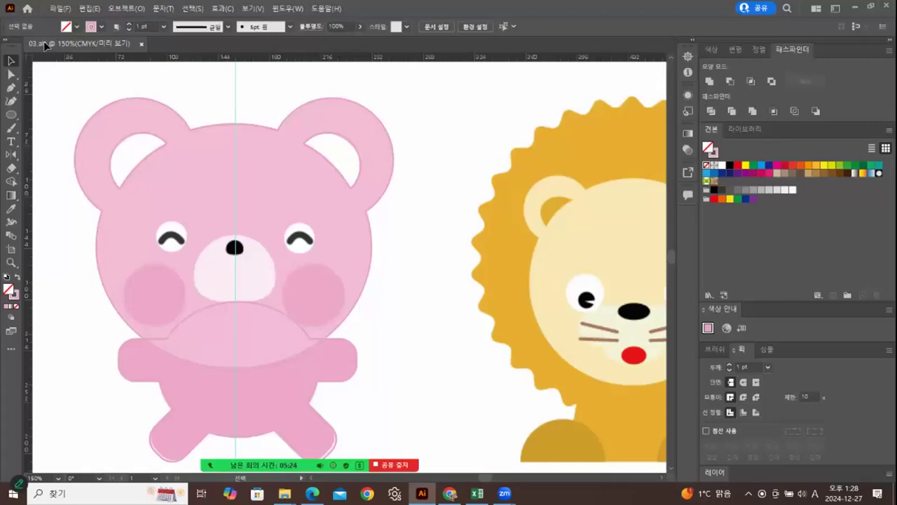
{"action": "left_click", "coordinate": [48, 10]}
{"action": "left_click", "coordinate": [55, 86]}
- Draw a circle about 43 pt wide over the bear's left cheek, nudge it into alignment and deselect it
{"action": "left_click", "coordinate": [11, 114]}
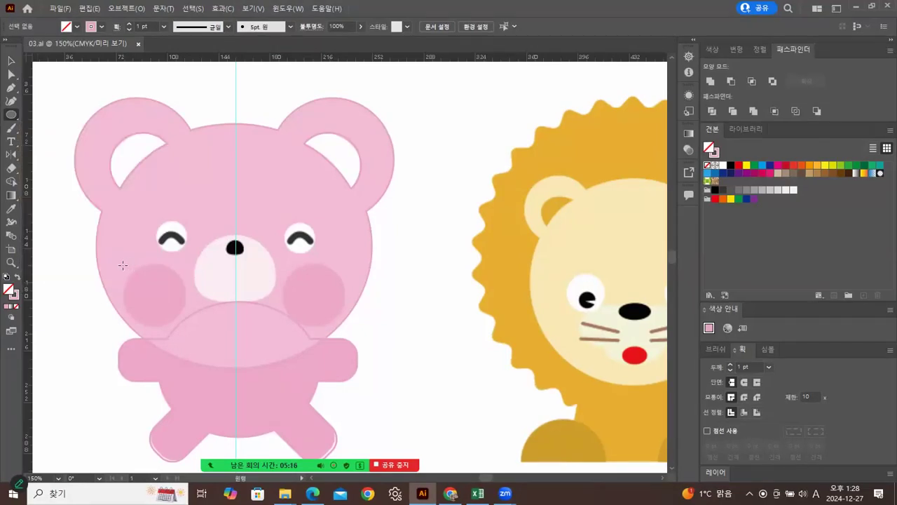
{"action": "left_click_drag", "start_coordinate": [123, 265], "coordinate": [187, 316]}
{"action": "key", "text": "Right"}
{"action": "key", "text": "Up"}
{"action": "key", "text": "Up"}
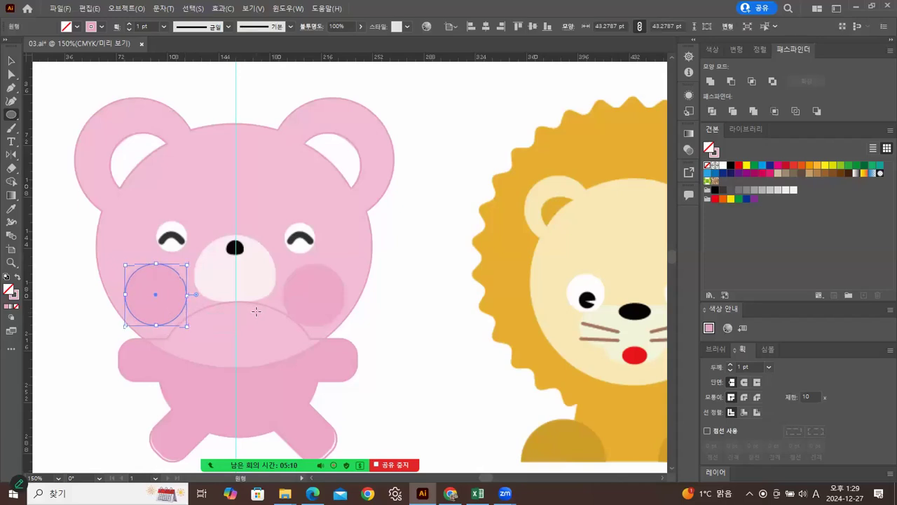
{"action": "key", "text": "Up"}
{"action": "key", "text": "Left"}
{"action": "left_click", "coordinate": [12, 60]}
{"action": "left_click", "coordinate": [419, 232]}
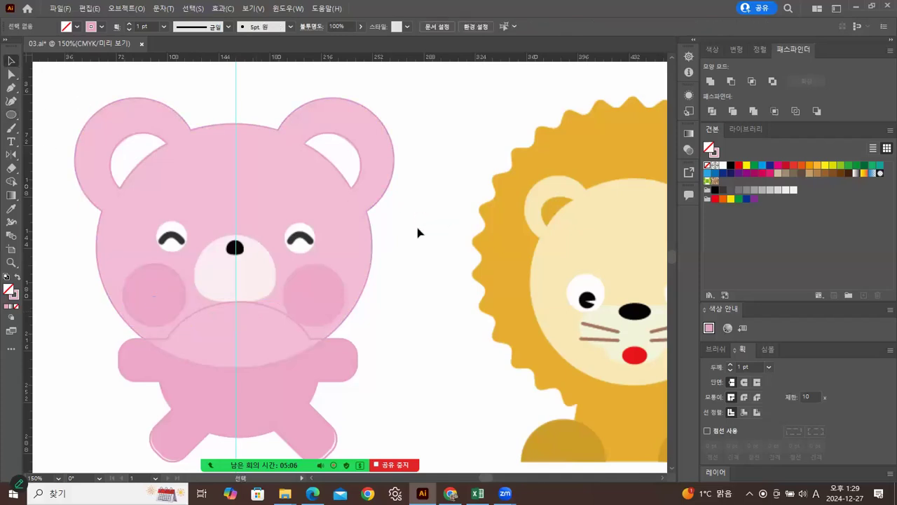
- Reflect a copy of the left cheek circle across the vertical centre guide and nudge it onto the right cheek
{"action": "left_click", "coordinate": [167, 329]}
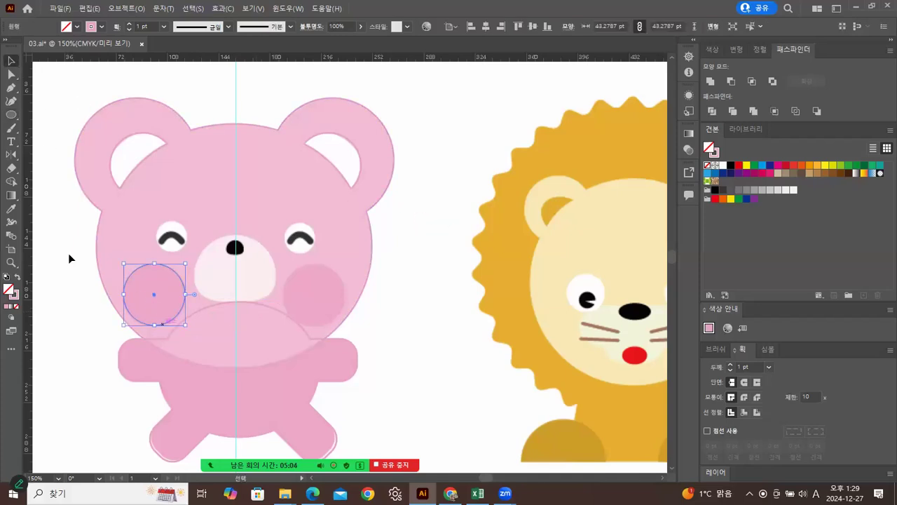
{"action": "left_click", "coordinate": [10, 155]}
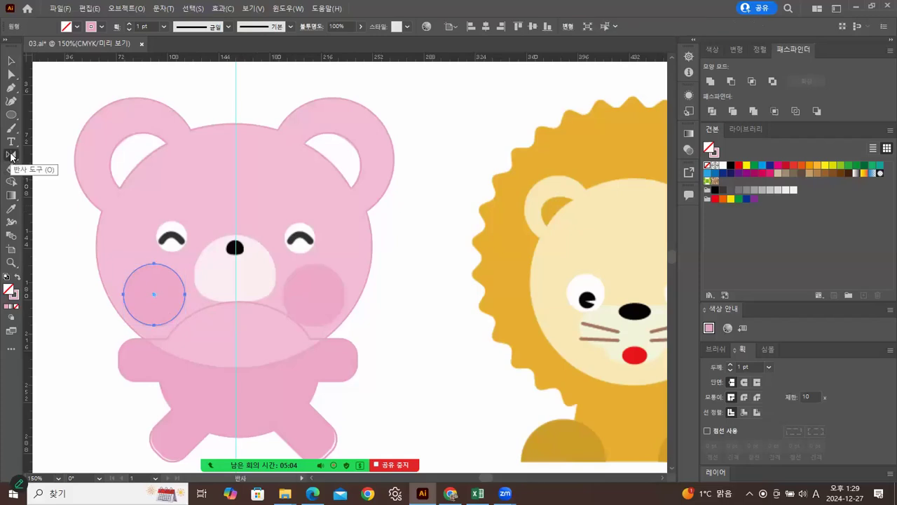
{"action": "left_click", "coordinate": [236, 281], "text": "alt"}
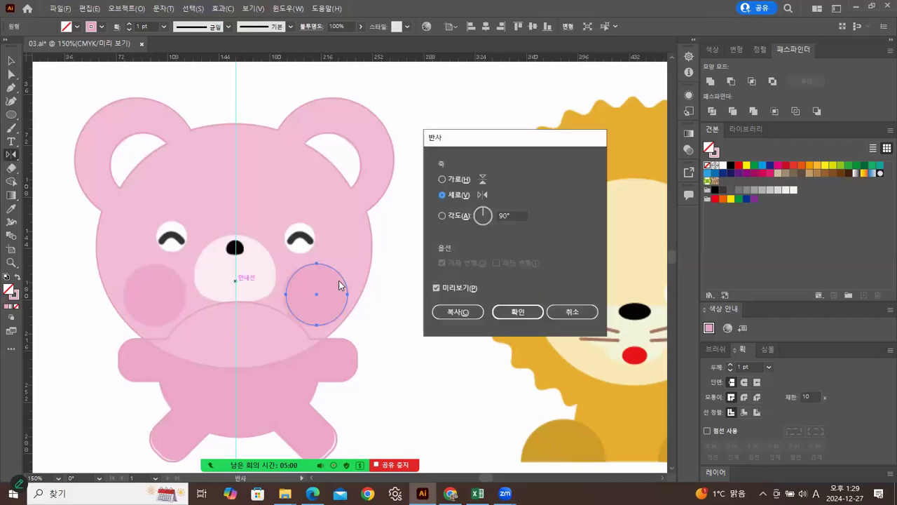
{"action": "left_click", "coordinate": [452, 317]}
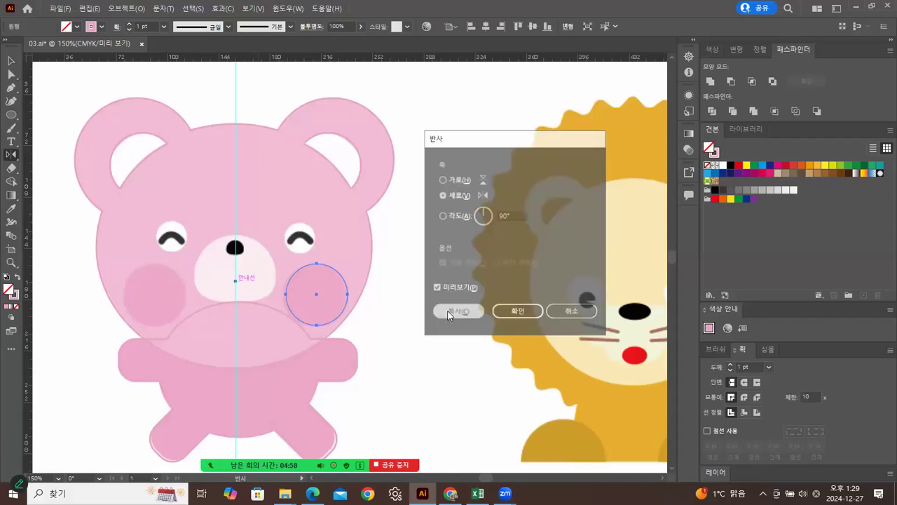
{"action": "key", "text": "Left"}
{"action": "key", "text": "Left"}
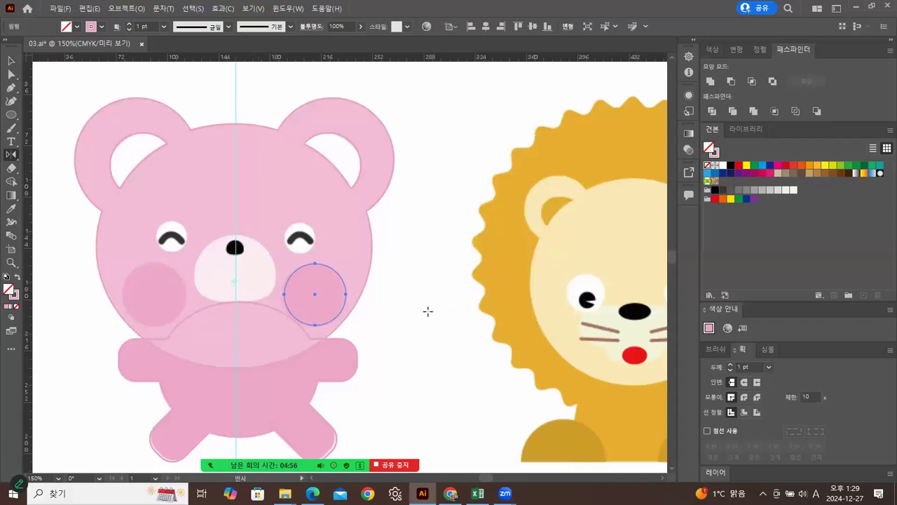
{"action": "key", "text": "Left"}
- Draw a circle about 22 pt wide around the white of the bear's left eye, align it and deselect it
{"action": "left_click", "coordinate": [11, 264]}
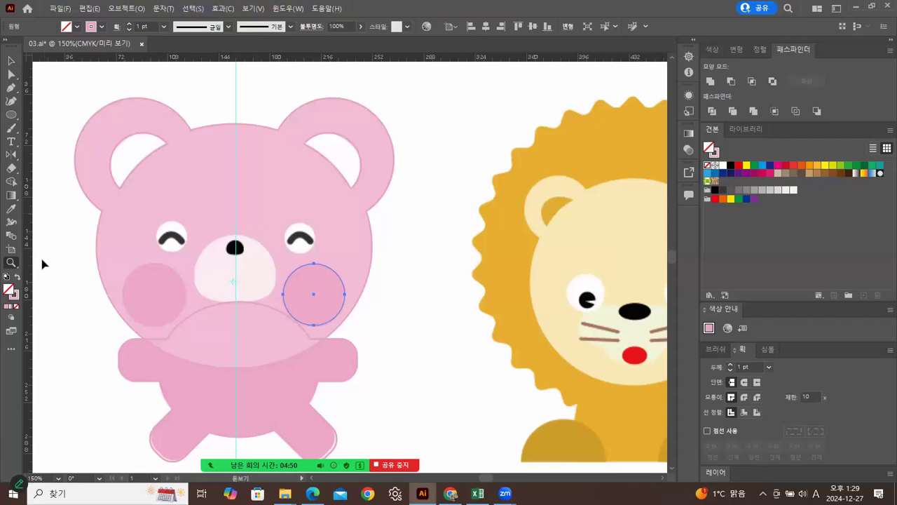
{"action": "left_click", "coordinate": [177, 245]}
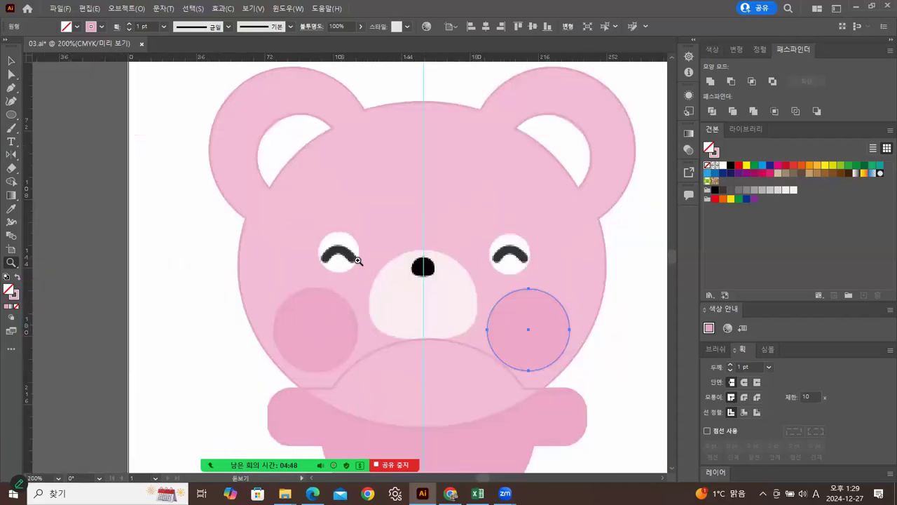
{"action": "left_click", "coordinate": [356, 254]}
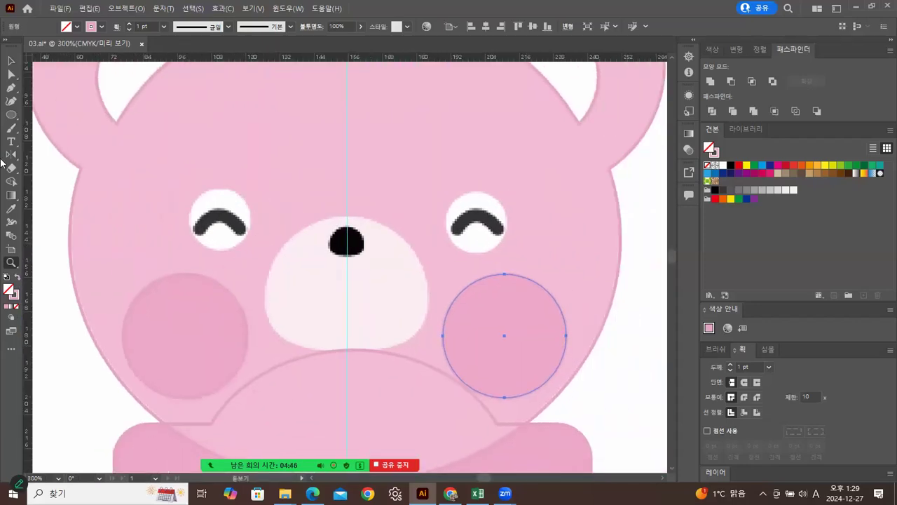
{"action": "left_click", "coordinate": [11, 116]}
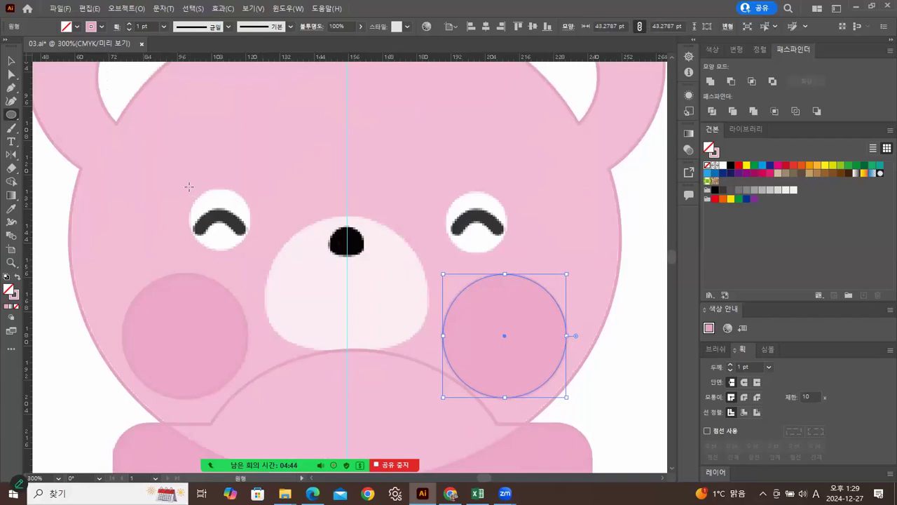
{"action": "mouse_move", "coordinate": [188, 188]}
{"action": "left_mouse_down"}
{"action": "mouse_move", "coordinate": [238, 203]}
{"action": "mouse_move", "coordinate": [259, 222]}
{"action": "mouse_move", "coordinate": [252, 223]}
{"action": "left_mouse_up"}
{"action": "key", "text": "Right"}
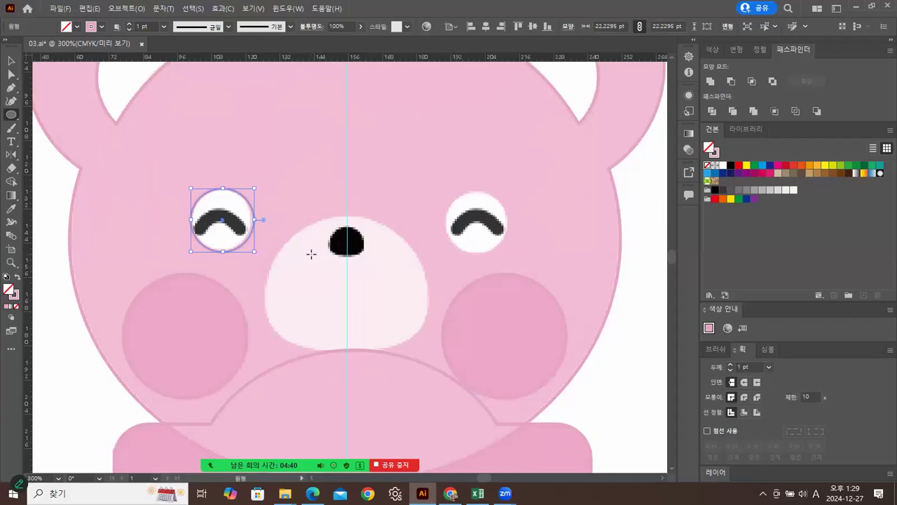
{"action": "key", "text": "Left"}
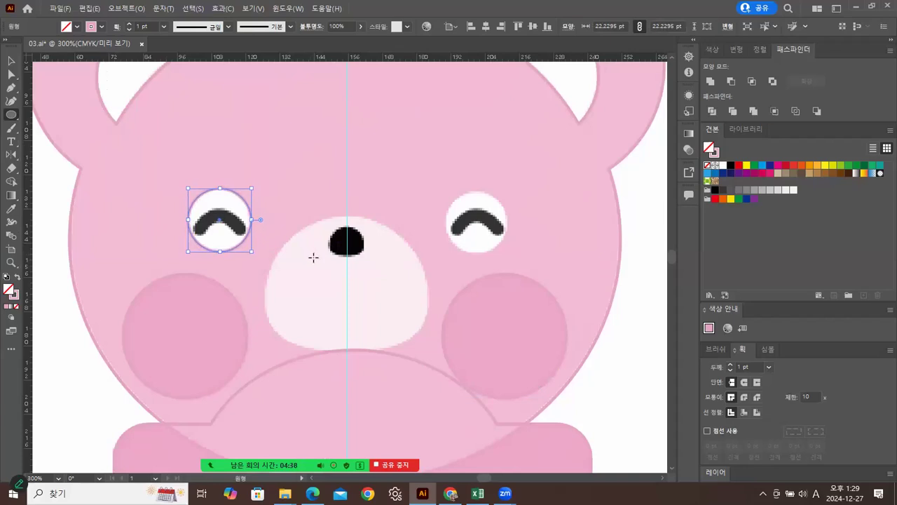
{"action": "key", "text": "v"}
{"action": "left_click", "coordinate": [112, 169]}
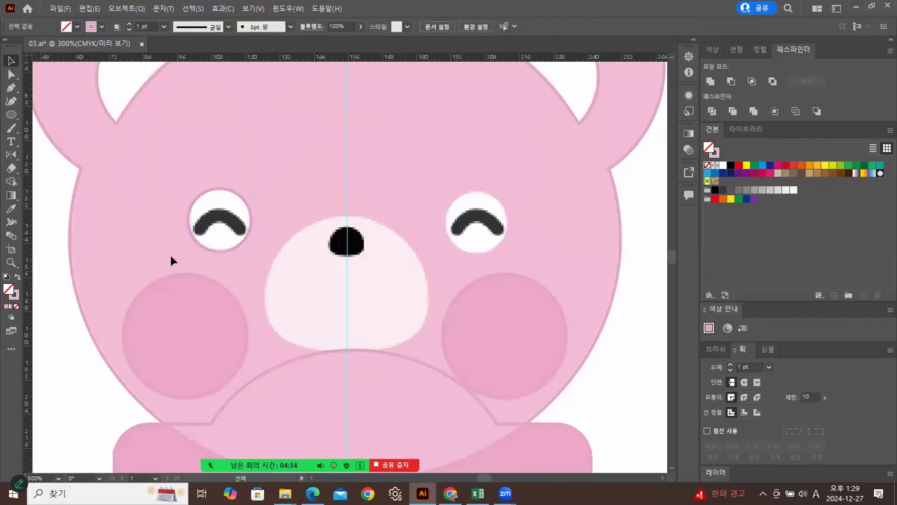
- Trace the dark smiling arc of the left eye with a two-point Pen tool curve and deselect the path
{"action": "left_click", "coordinate": [10, 88]}
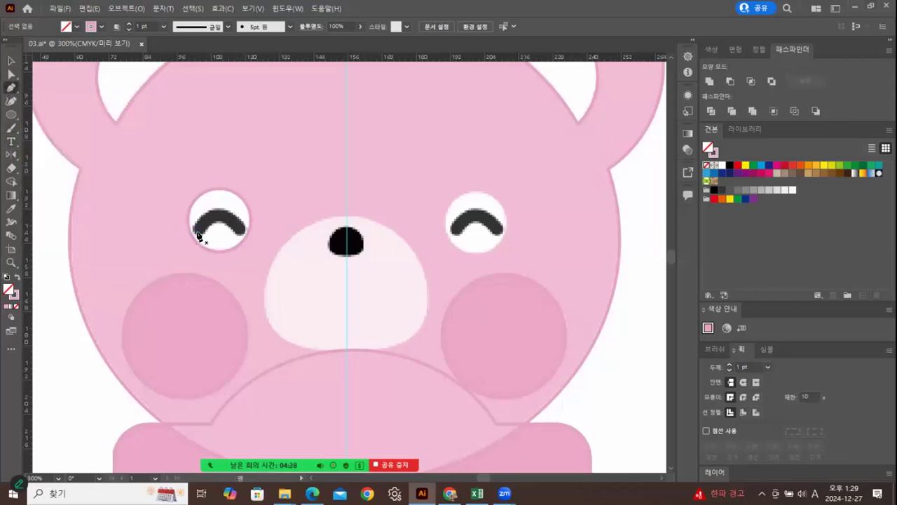
{"action": "left_click", "coordinate": [197, 233]}
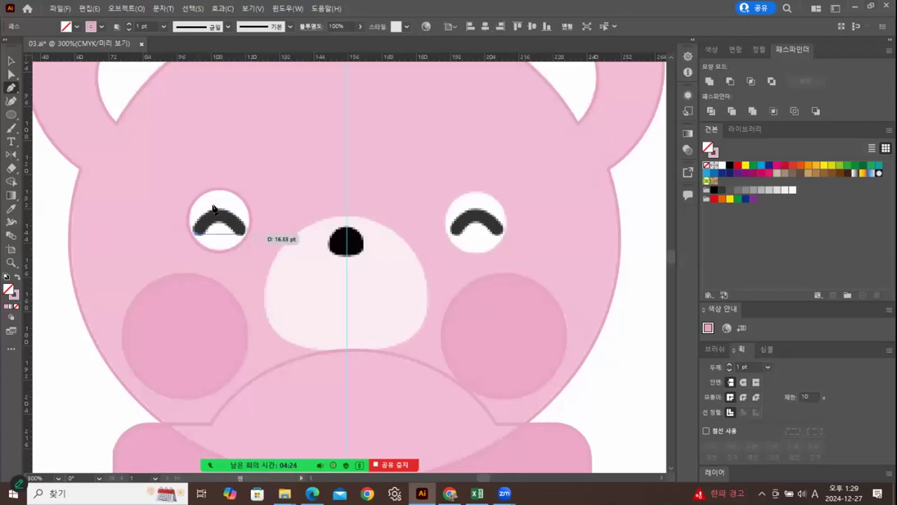
{"action": "left_click_drag", "start_coordinate": [242, 233], "coordinate": [266, 274]}
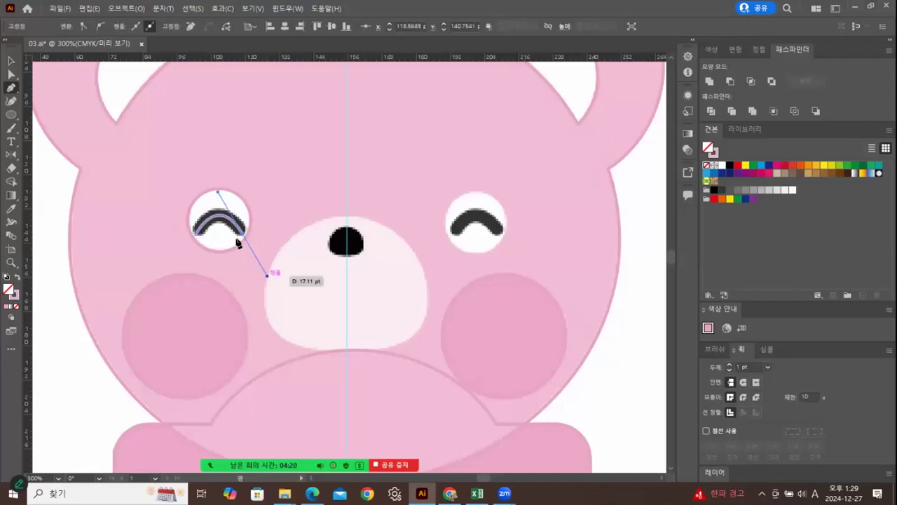
{"action": "left_click", "coordinate": [12, 60]}
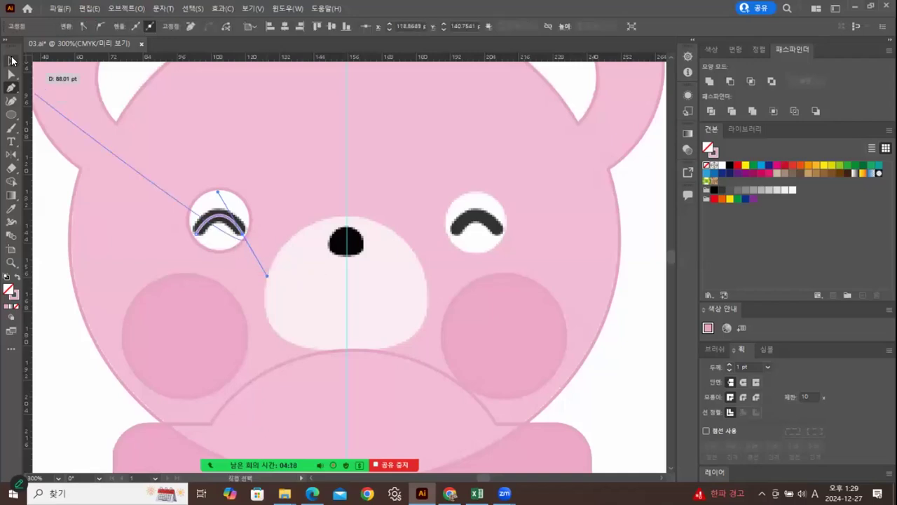
{"action": "left_click", "coordinate": [281, 168]}
- Give the left eye arc a 4 pt stroke weight with round caps
{"action": "left_click", "coordinate": [218, 221]}
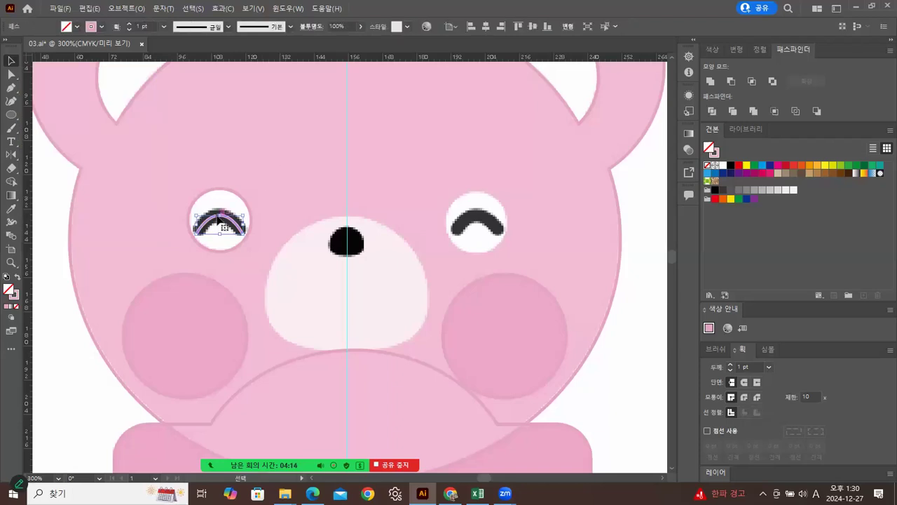
{"action": "left_click", "coordinate": [769, 366]}
{"action": "left_click", "coordinate": [782, 161]}
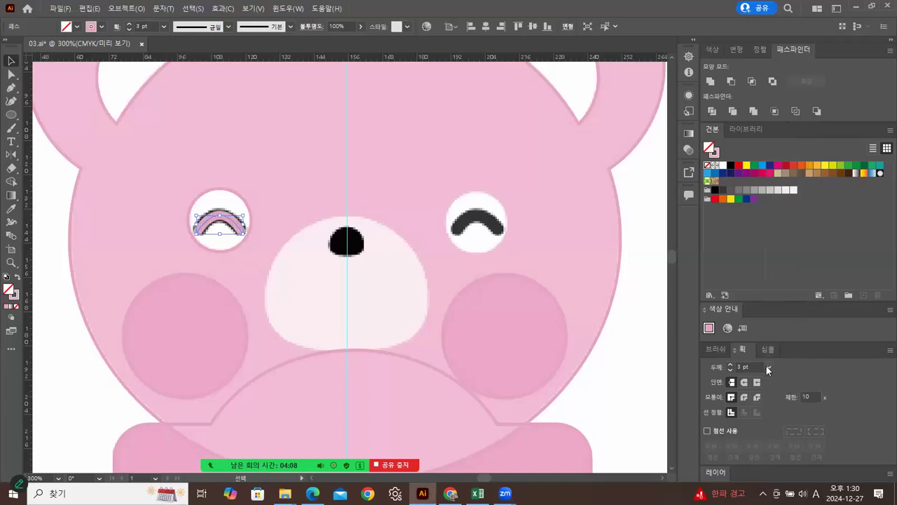
{"action": "left_click", "coordinate": [766, 366]}
{"action": "left_click", "coordinate": [777, 168]}
{"action": "left_click", "coordinate": [745, 384]}
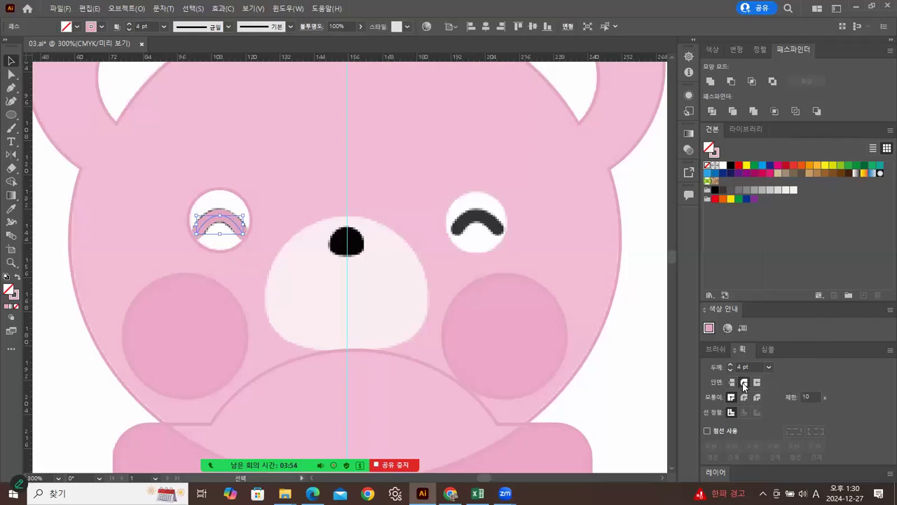
- Shrink the left eye arc slightly and nudge it to fit over the dark reference arc
{"action": "left_click_drag", "start_coordinate": [220, 237], "coordinate": [238, 222]}
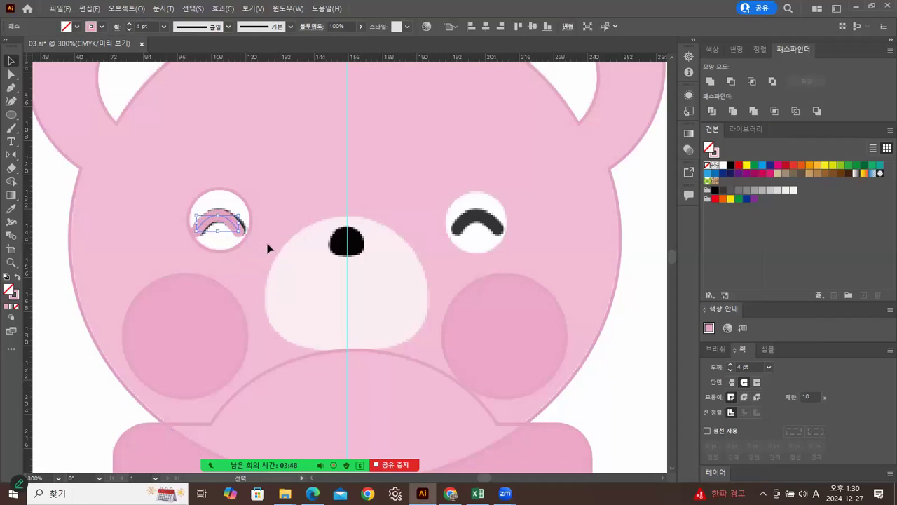
{"action": "key", "text": "Right"}
{"action": "key", "text": "Up"}
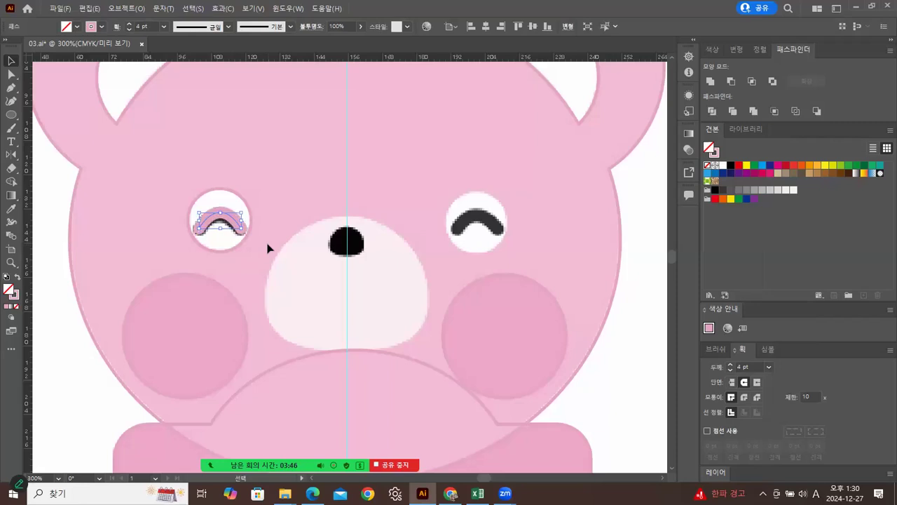
{"action": "key", "text": "Down"}
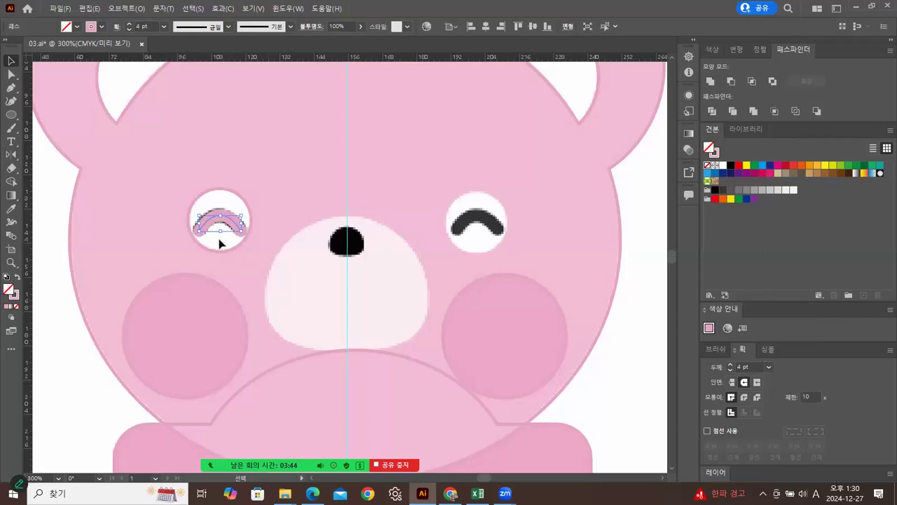
- Outline the stroke of the left eye arc and fill it with the dark grey sampled from the reference right eye
{"action": "left_click", "coordinate": [121, 10]}
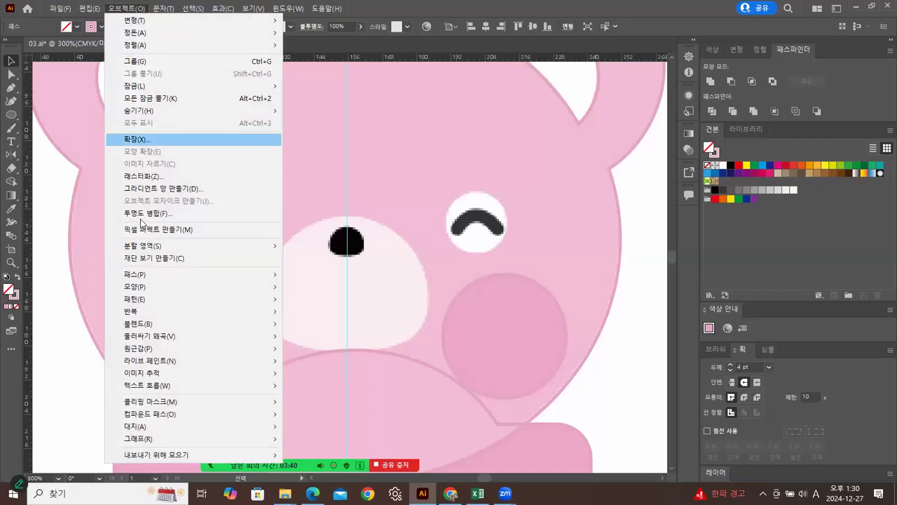
{"action": "mouse_move", "coordinate": [162, 274]}
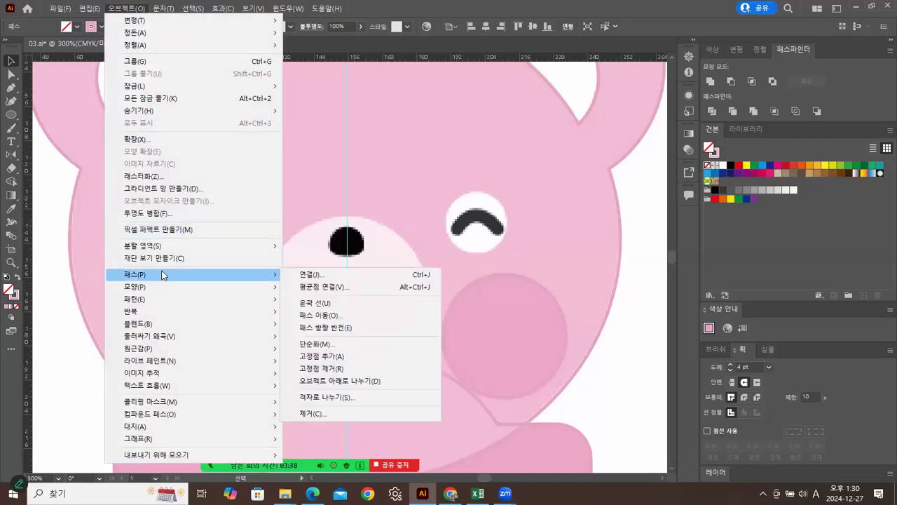
{"action": "left_click", "coordinate": [313, 304]}
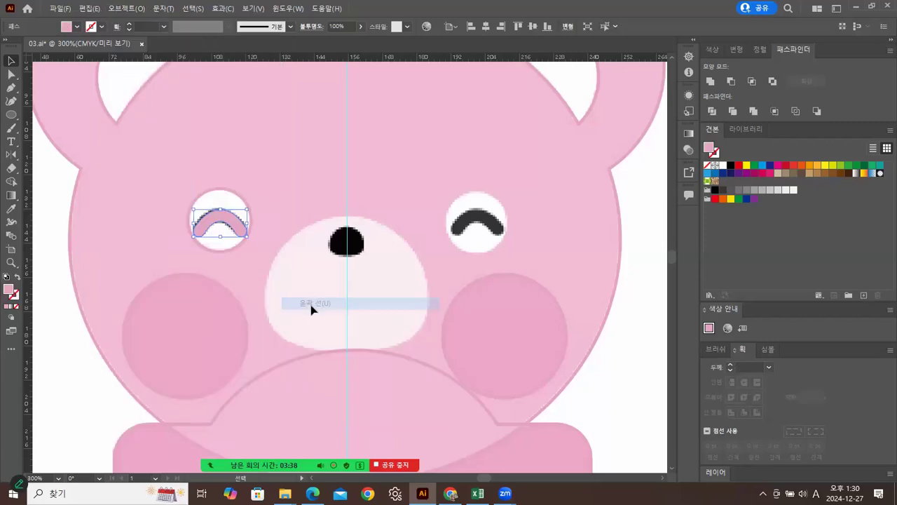
{"action": "left_click", "coordinate": [12, 208]}
{"action": "left_click", "coordinate": [489, 210]}
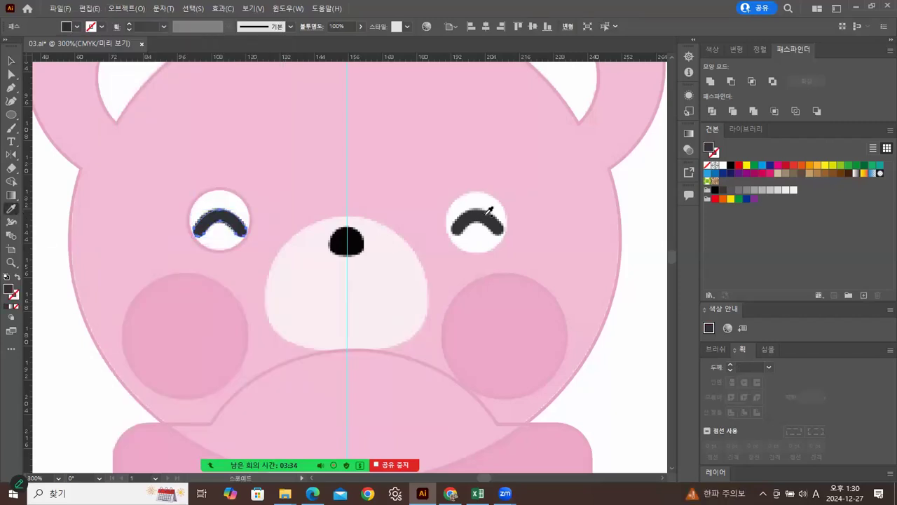
- Fill the circle around the left eye with the white sampled from the reference right eye, without a stroke
{"action": "left_click", "coordinate": [12, 61]}
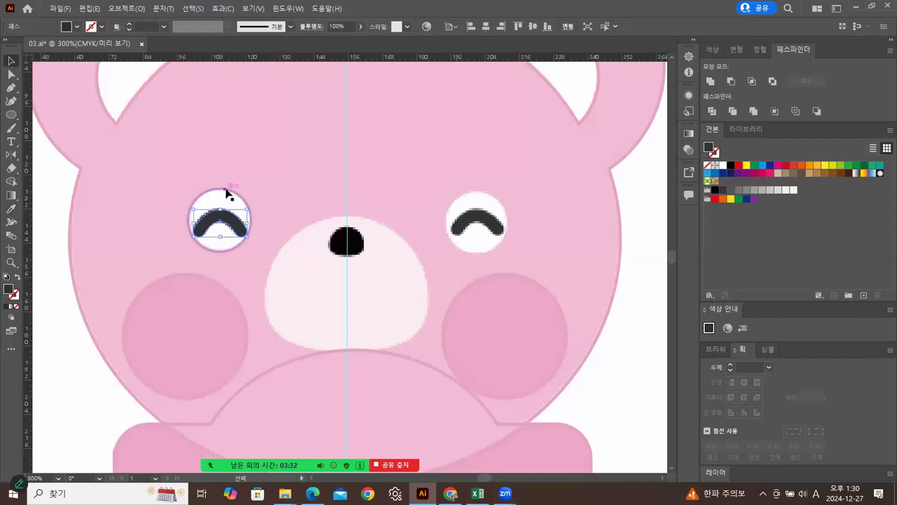
{"action": "left_click", "coordinate": [228, 197]}
{"action": "left_click", "coordinate": [11, 208]}
{"action": "left_click", "coordinate": [474, 202]}
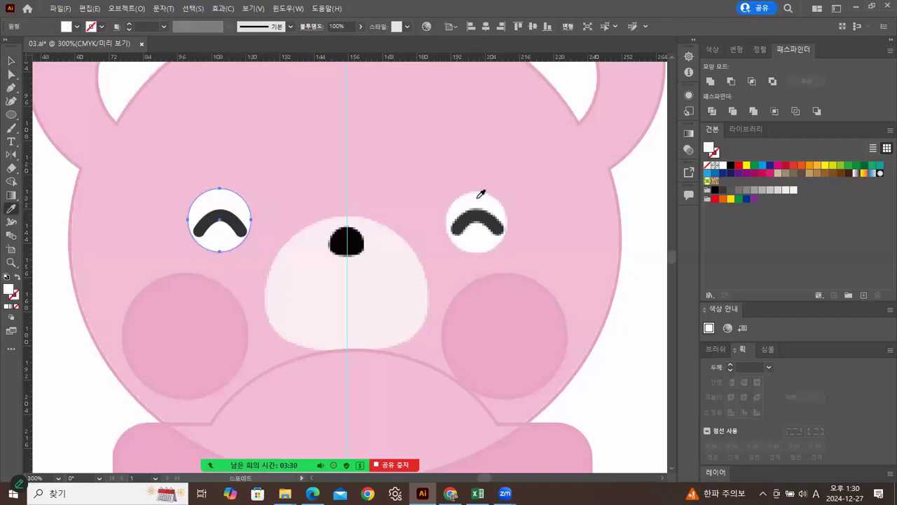
- Group the left eye's arc and circle, and place a copy of the group over the reference right eye
{"action": "left_click", "coordinate": [12, 61]}
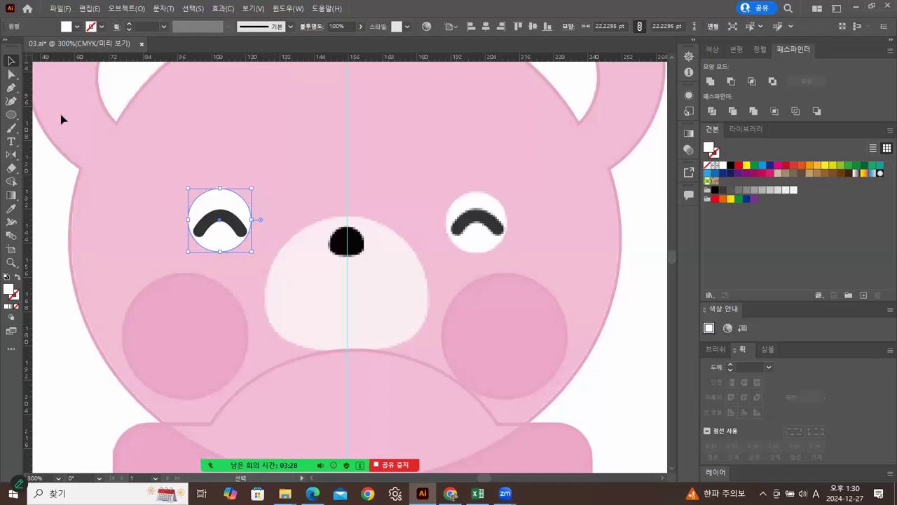
{"action": "left_click", "coordinate": [226, 225]}
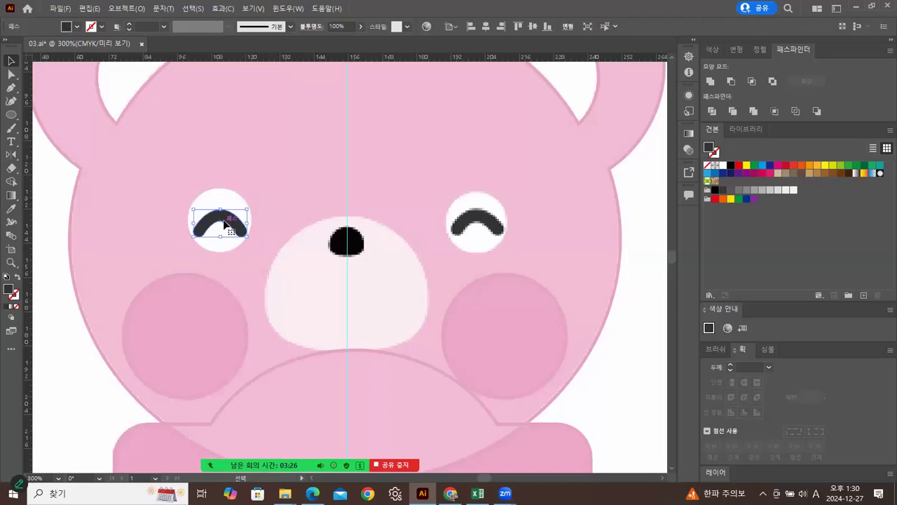
{"action": "left_click", "coordinate": [226, 200], "text": "shift"}
{"action": "right_click", "coordinate": [225, 198]}
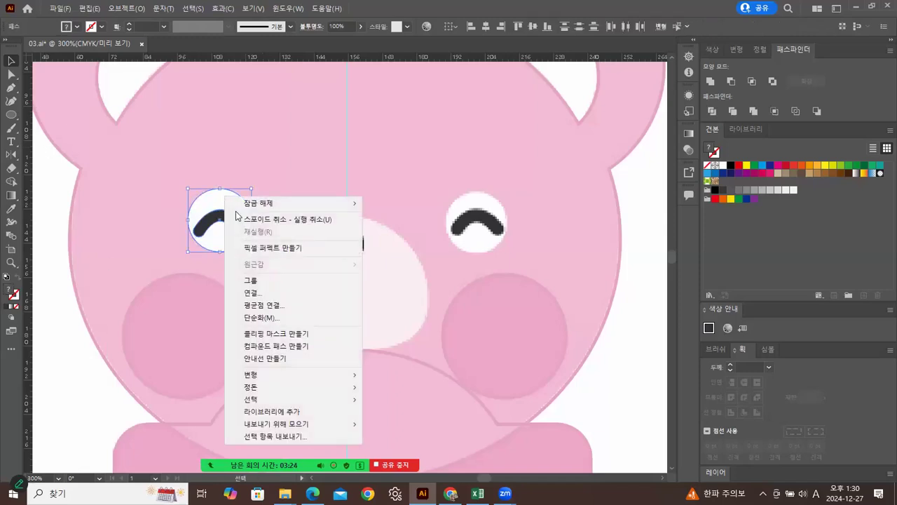
{"action": "left_click", "coordinate": [252, 282]}
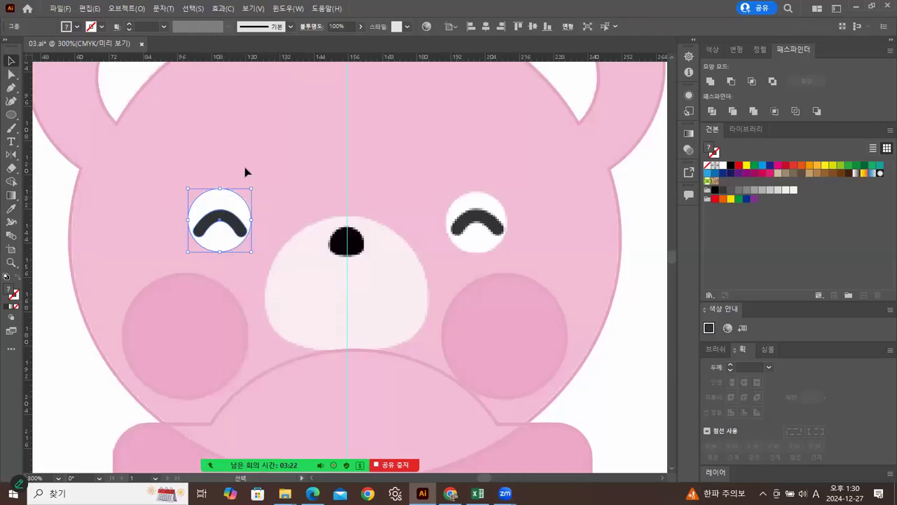
{"action": "left_click_drag", "start_coordinate": [237, 206], "coordinate": [495, 208]}
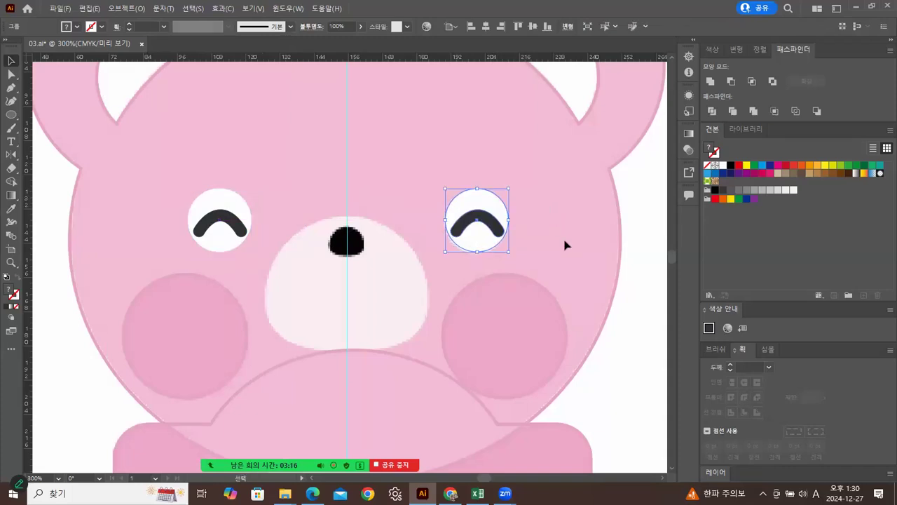
{"action": "key", "text": "Down"}
{"action": "left_click", "coordinate": [554, 231]}
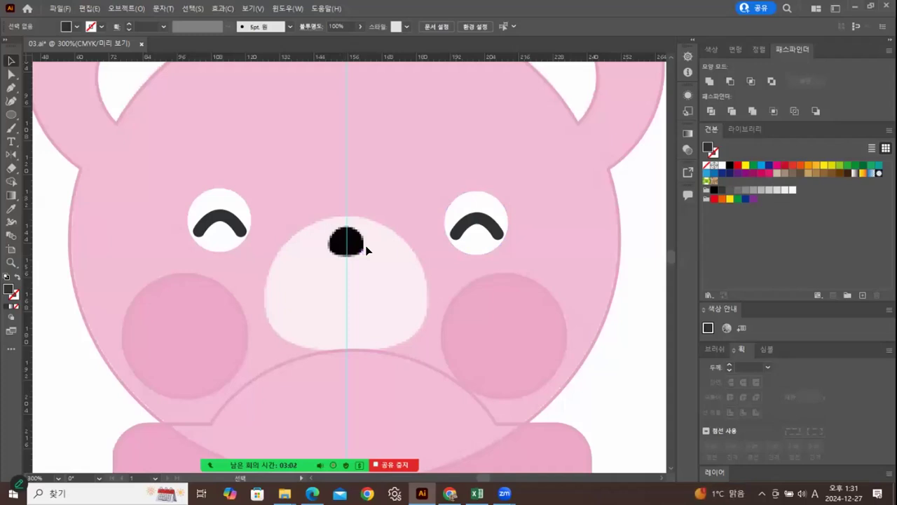
- Draw an unfilled, dark-stroked ellipse about 58 by 57 pt around the bear's muzzle and centre it on the vertical guide
{"action": "left_click", "coordinate": [11, 114]}
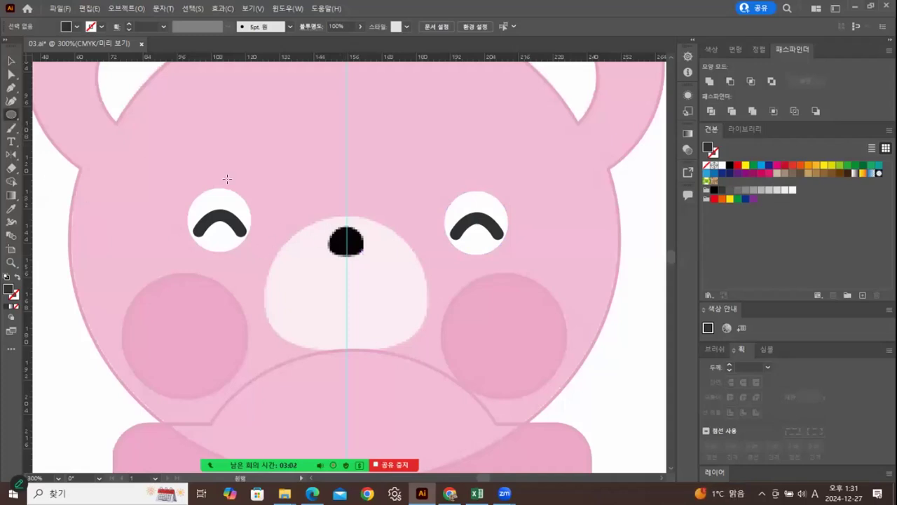
{"action": "left_click_drag", "start_coordinate": [271, 212], "coordinate": [438, 376]}
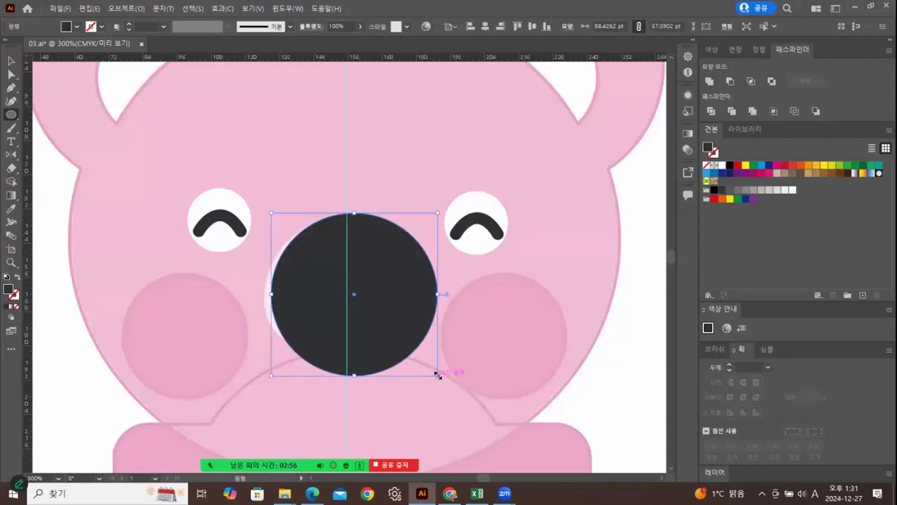
{"action": "left_click", "coordinate": [17, 279]}
{"action": "key", "text": "Left"}
{"action": "key", "text": "Left"}
{"action": "key", "text": "Left"}
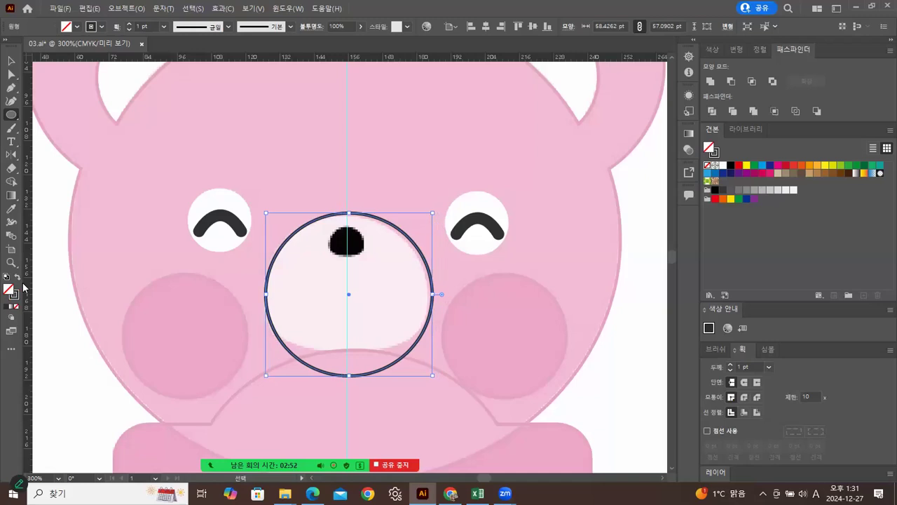
{"action": "key", "text": "Down"}
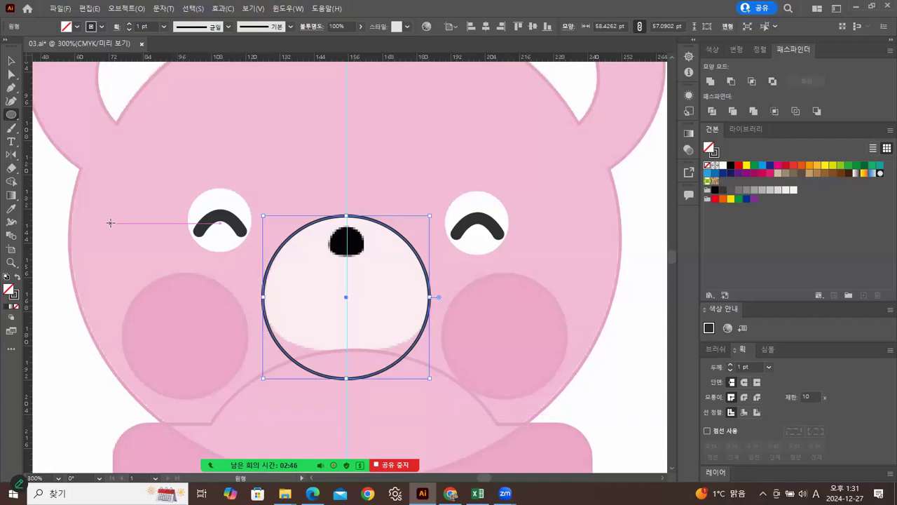
- Raise the bottom anchor point of the muzzle ellipse to match the flattened lower edge of the reference muzzle
{"action": "left_click", "coordinate": [13, 72]}
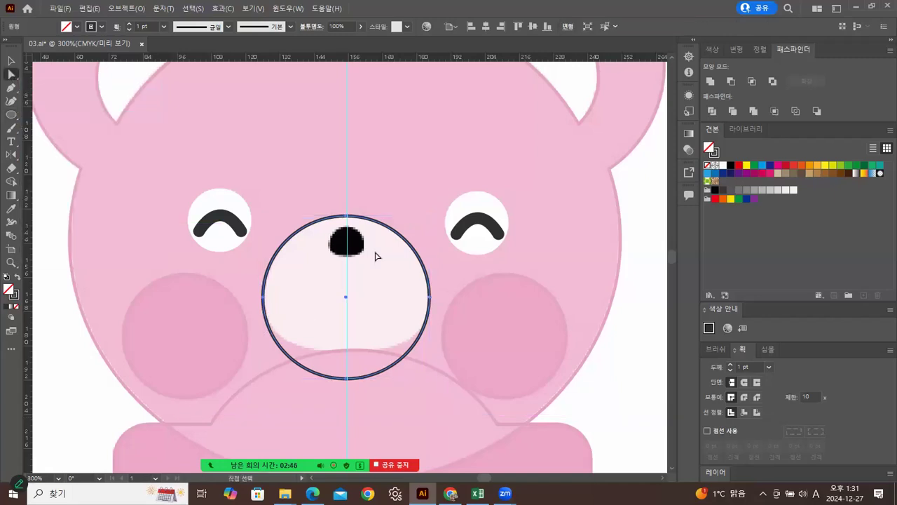
{"action": "left_click", "coordinate": [644, 254]}
{"action": "left_click", "coordinate": [347, 379]}
{"action": "left_click", "coordinate": [348, 380]}
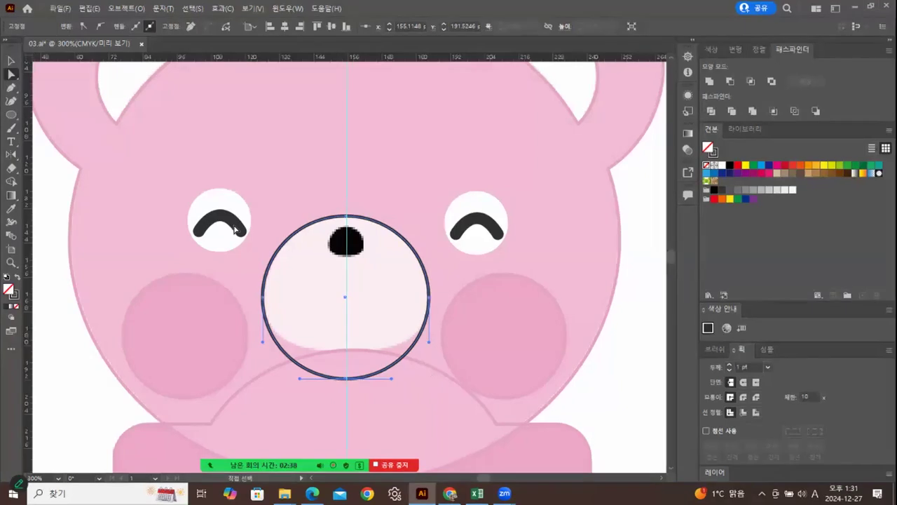
{"action": "left_click_drag", "start_coordinate": [347, 379], "coordinate": [345, 350]}
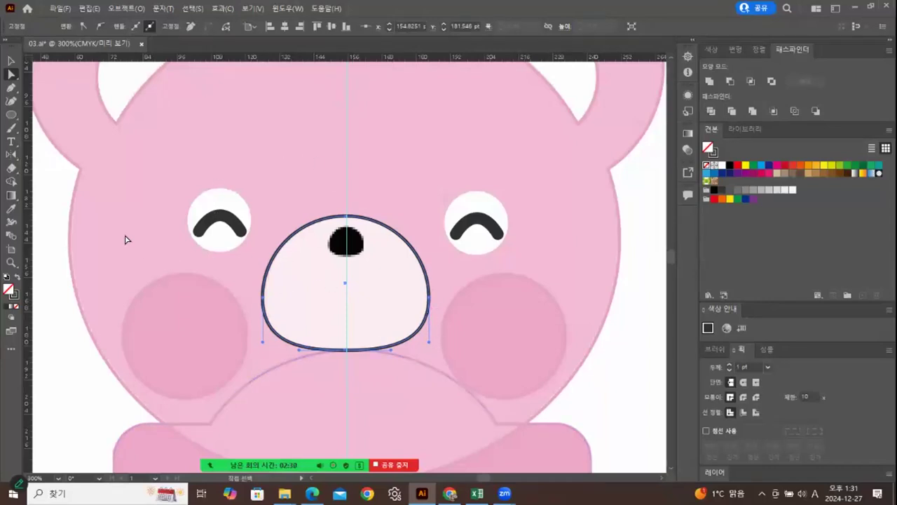
{"action": "left_click", "coordinate": [10, 63]}
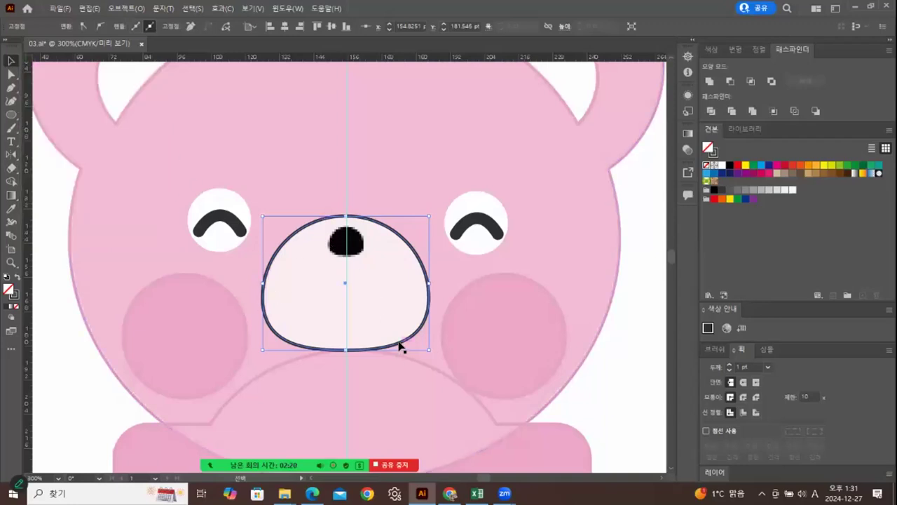
- Copy the muzzle outline and scale the copy down to fit over the reference nose
{"action": "key", "text": "a"}
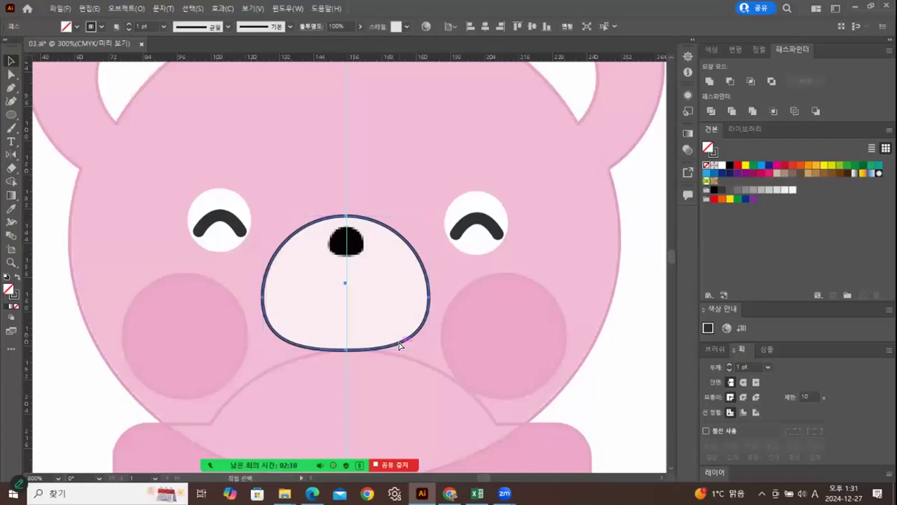
{"action": "key", "text": "ctrl+c"}
{"action": "key", "text": "ctrl+v"}
{"action": "key", "text": "v"}
{"action": "left_click_drag", "start_coordinate": [432, 336], "coordinate": [363, 256]}
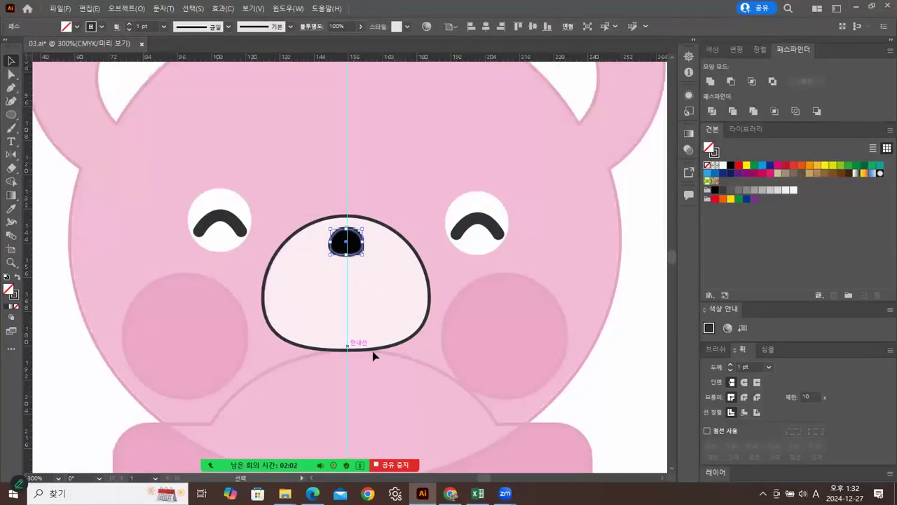
- Fill the muzzle shape with the off-white sampled from the reference muzzle
{"action": "left_click", "coordinate": [397, 342]}
{"action": "left_click", "coordinate": [11, 209]}
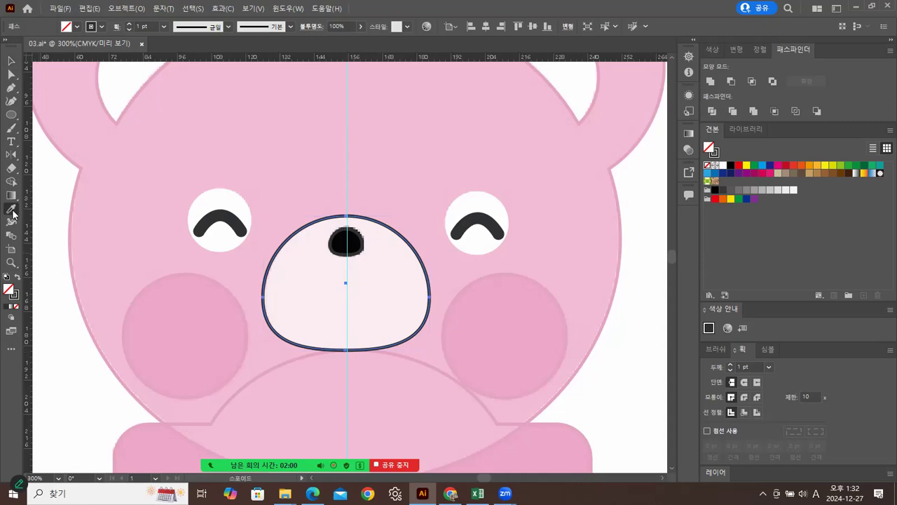
{"action": "left_click", "coordinate": [312, 315]}
- Fill the nose shape with the dark grey sampled from the left eye arc
{"action": "left_click", "coordinate": [10, 62]}
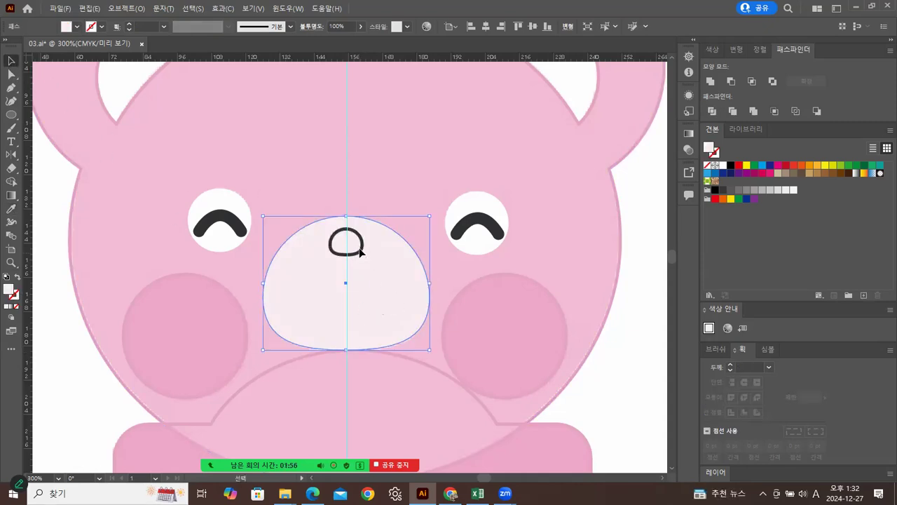
{"action": "left_click", "coordinate": [360, 251]}
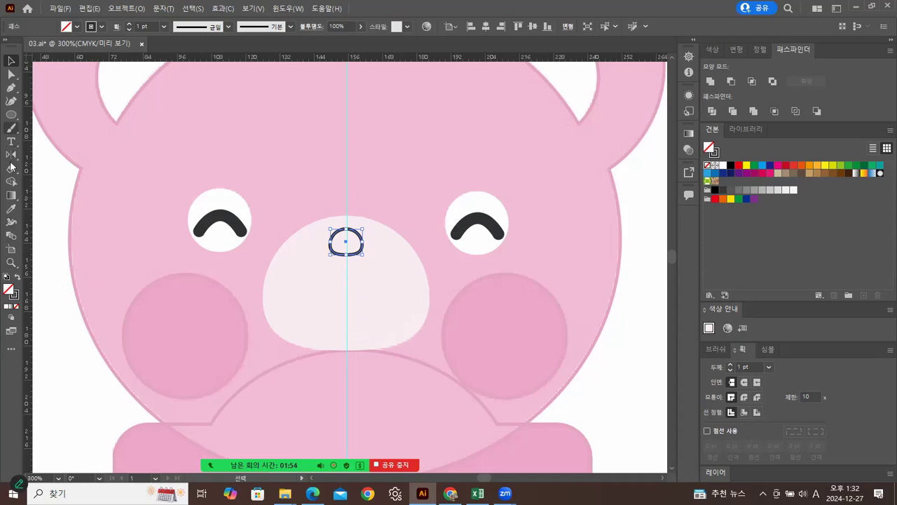
{"action": "left_click", "coordinate": [11, 208]}
{"action": "left_click", "coordinate": [217, 214]}
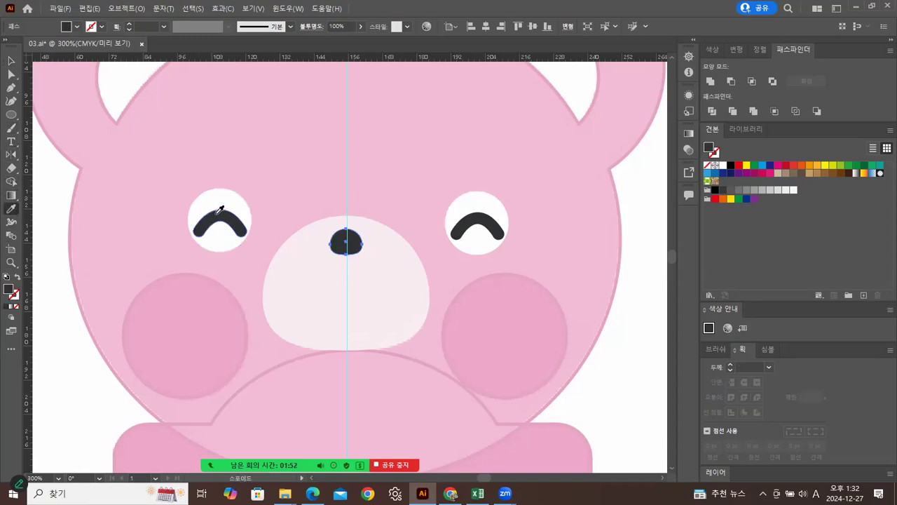
{"action": "left_click", "coordinate": [11, 60]}
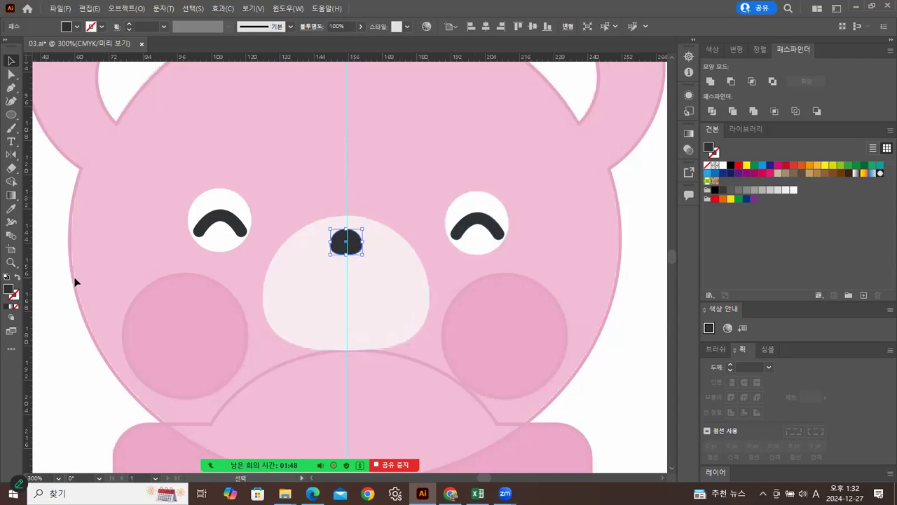
- Move the spare BEAR and RION lettering and the loose FUNNY STORY caption off the artboard, beside the lion
{"action": "double_click", "coordinate": [14, 264]}
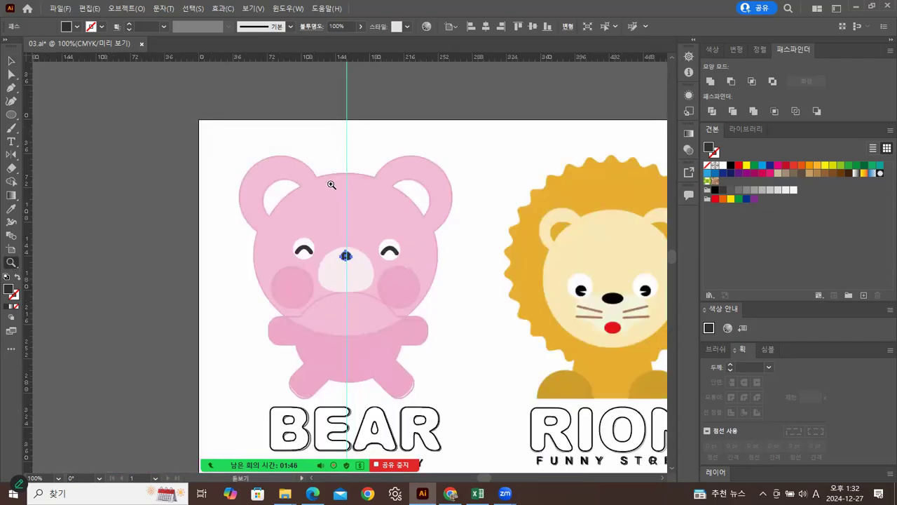
{"action": "left_click_drag", "start_coordinate": [448, 240], "coordinate": [381, 143]}
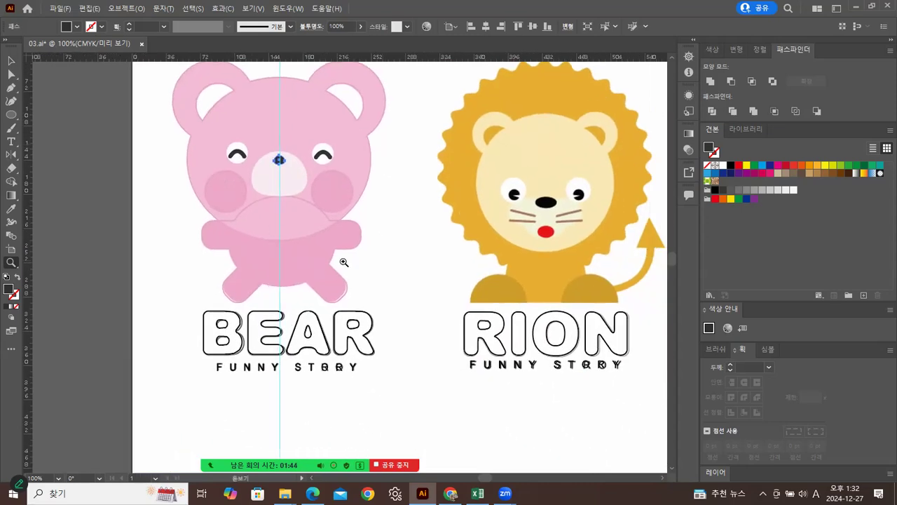
{"action": "left_click", "coordinate": [366, 263], "text": "alt"}
{"action": "left_click", "coordinate": [369, 265], "text": "alt"}
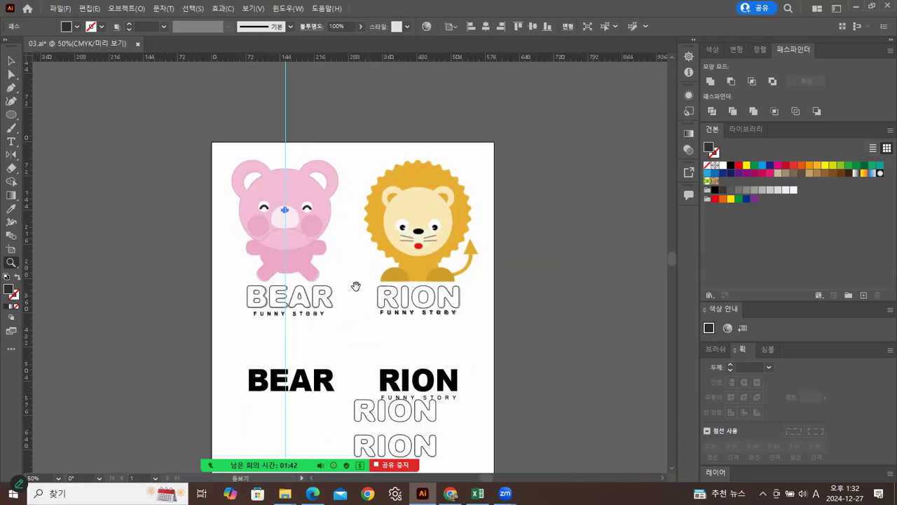
{"action": "left_click_drag", "start_coordinate": [355, 285], "coordinate": [287, 220]}
{"action": "key", "text": "v"}
{"action": "left_click_drag", "start_coordinate": [178, 305], "coordinate": [368, 423]}
{"action": "left_click_drag", "start_coordinate": [370, 341], "coordinate": [633, 160]}
- Move the traced bear with its BEAR lettering and caption straight down into the empty lower half of the artboard
{"action": "left_click_drag", "start_coordinate": [166, 93], "coordinate": [284, 273]}
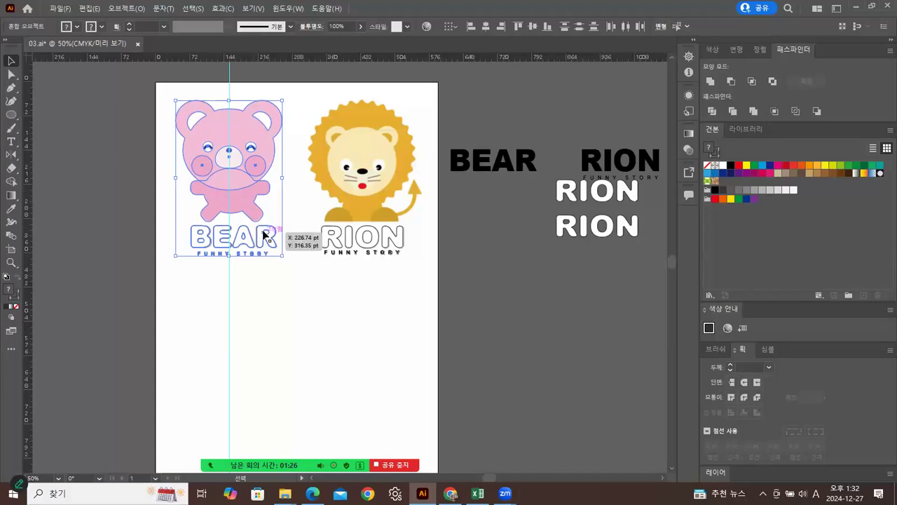
{"action": "left_click_drag", "start_coordinate": [261, 221], "coordinate": [264, 397]}
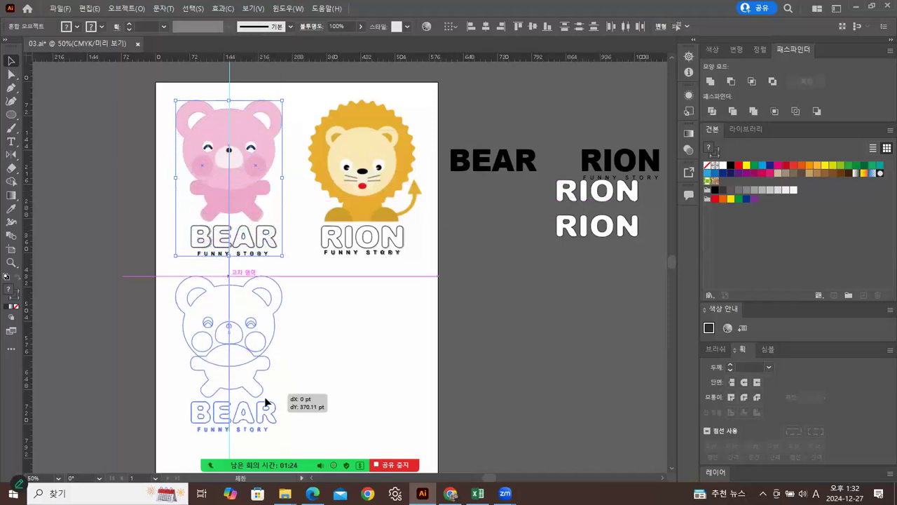
{"action": "left_click", "coordinate": [374, 321]}
- Fill the traced bear's head outline with the light pink sampled from the reference bear
{"action": "left_click", "coordinate": [276, 342]}
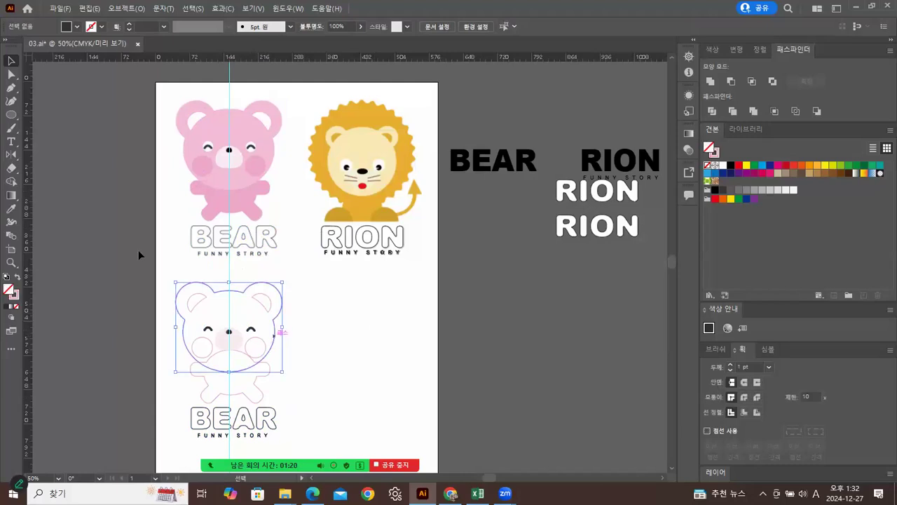
{"action": "key", "text": "i"}
{"action": "left_click", "coordinate": [235, 173]}
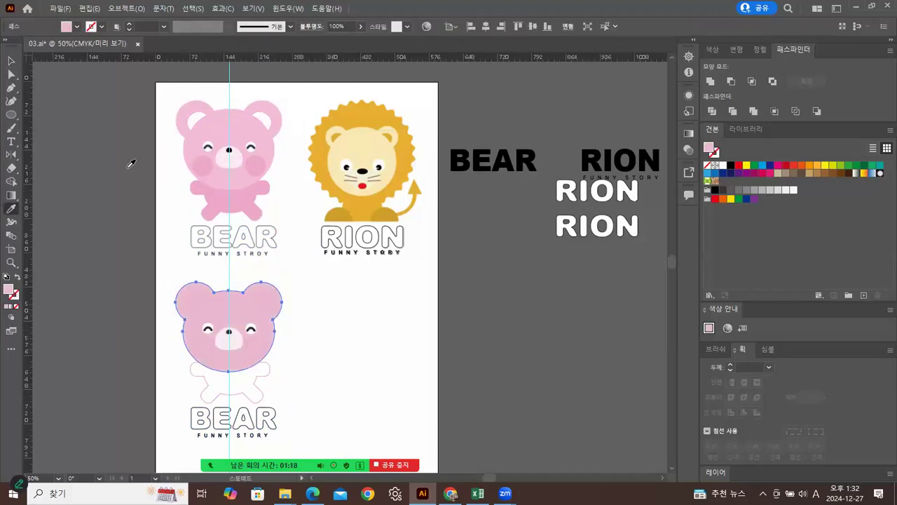
{"action": "left_click", "coordinate": [11, 62]}
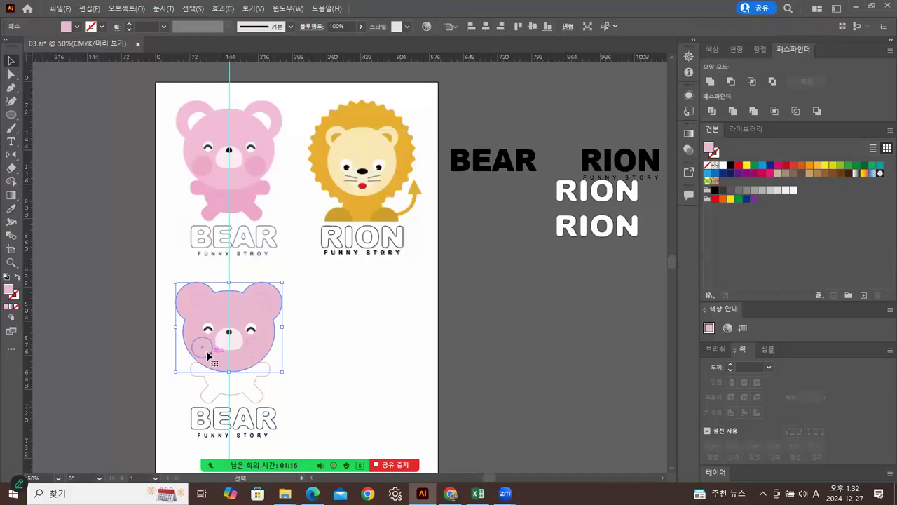
- Fill both cheek circles of the traced bear with the darker pink sampled from the reference bear's cheek
{"action": "left_click", "coordinate": [203, 354]}
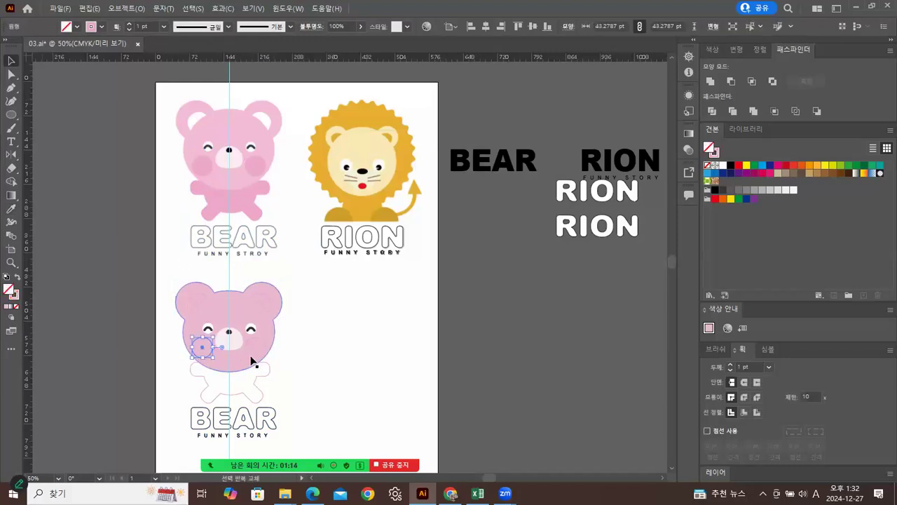
{"action": "left_click", "coordinate": [255, 351], "text": "shift"}
{"action": "left_click", "coordinate": [11, 210]}
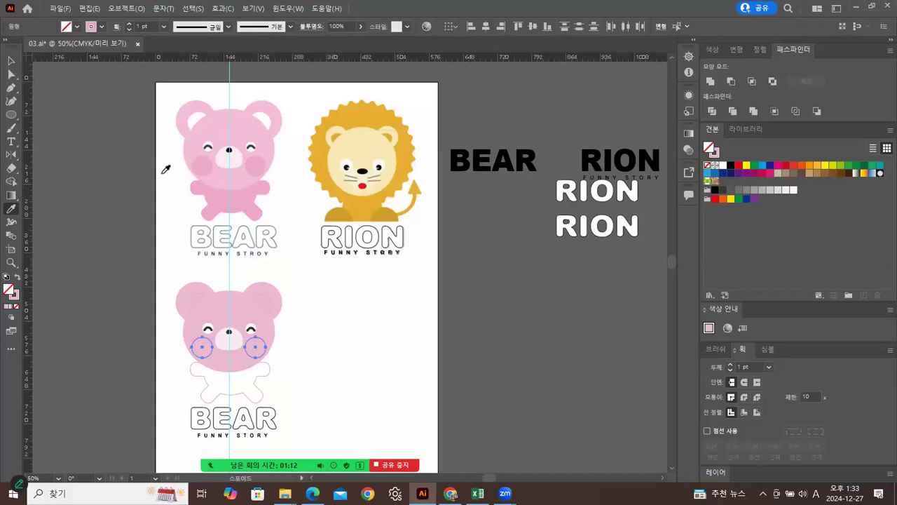
{"action": "left_click", "coordinate": [209, 163]}
- Fill both inner-ear shapes of the traced bear with the white sampled from the reference bear's inner ear
{"action": "left_click", "coordinate": [10, 62]}
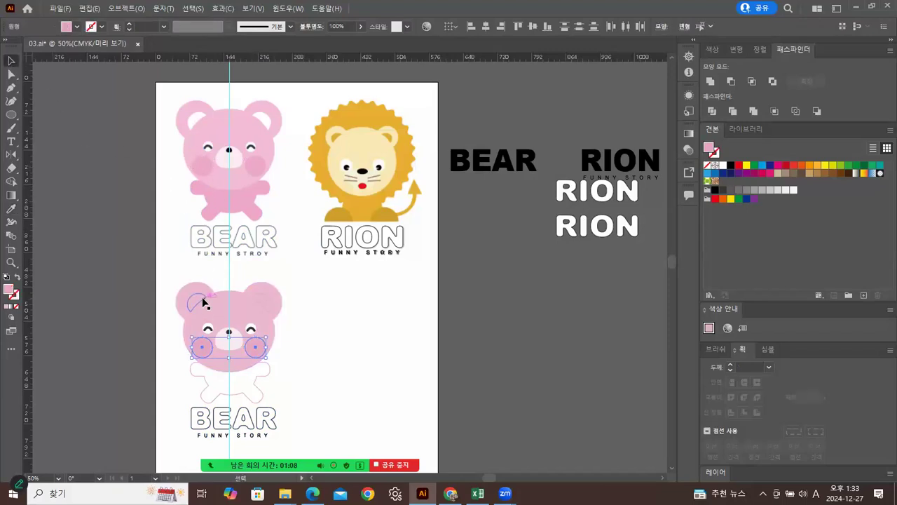
{"action": "left_click", "coordinate": [245, 298]}
{"action": "left_click", "coordinate": [11, 210]}
{"action": "left_click", "coordinate": [197, 125]}
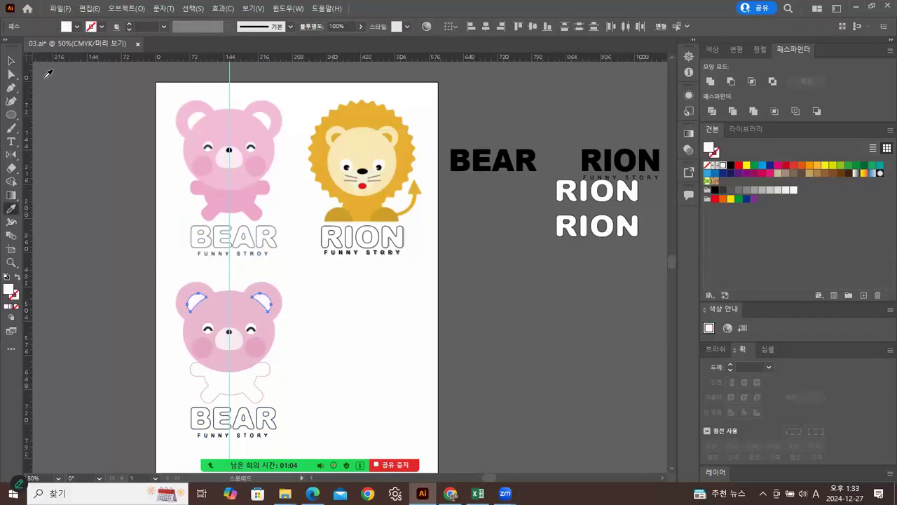
- Fill the traced bear's body outline with the pink sampled from the reference bear's body, and deselect it
{"action": "left_click", "coordinate": [11, 61]}
{"action": "left_click", "coordinate": [191, 376]}
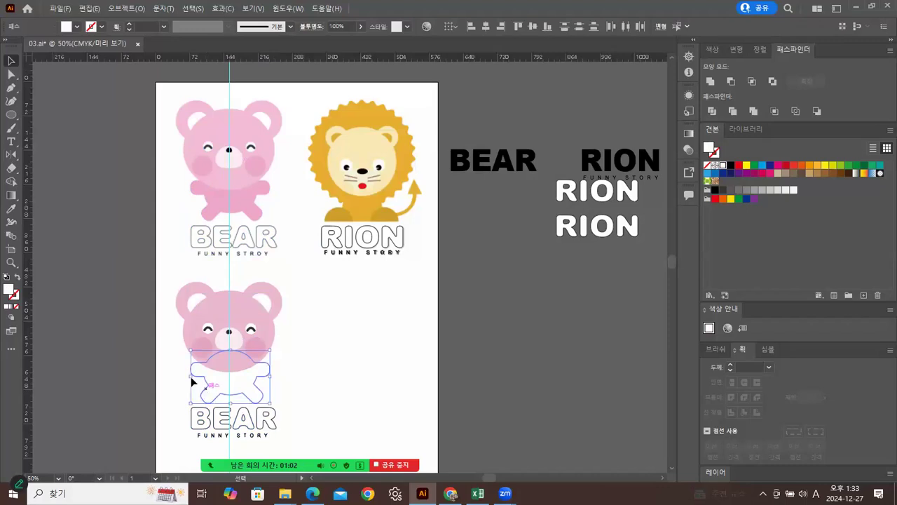
{"action": "left_click", "coordinate": [11, 209]}
{"action": "left_click", "coordinate": [221, 198]}
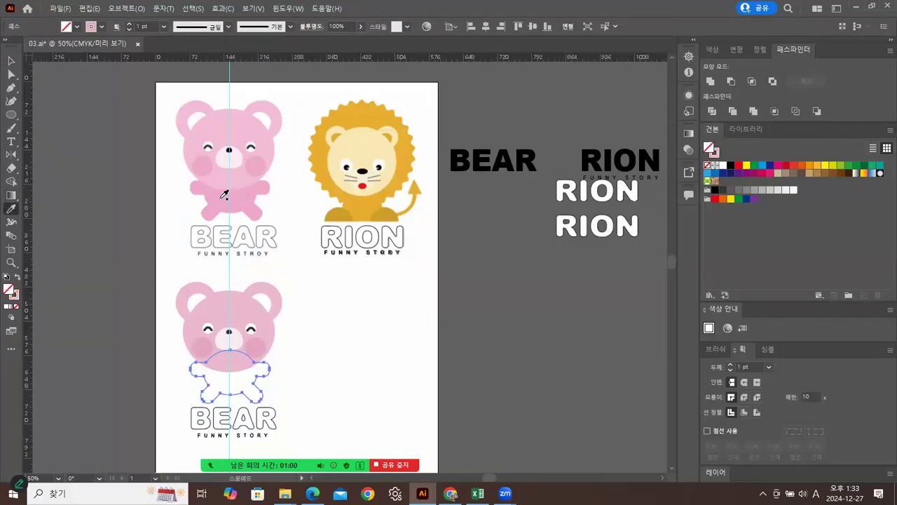
{"action": "left_click", "coordinate": [225, 194]}
{"action": "left_click", "coordinate": [11, 61]}
{"action": "left_click", "coordinate": [333, 327]}
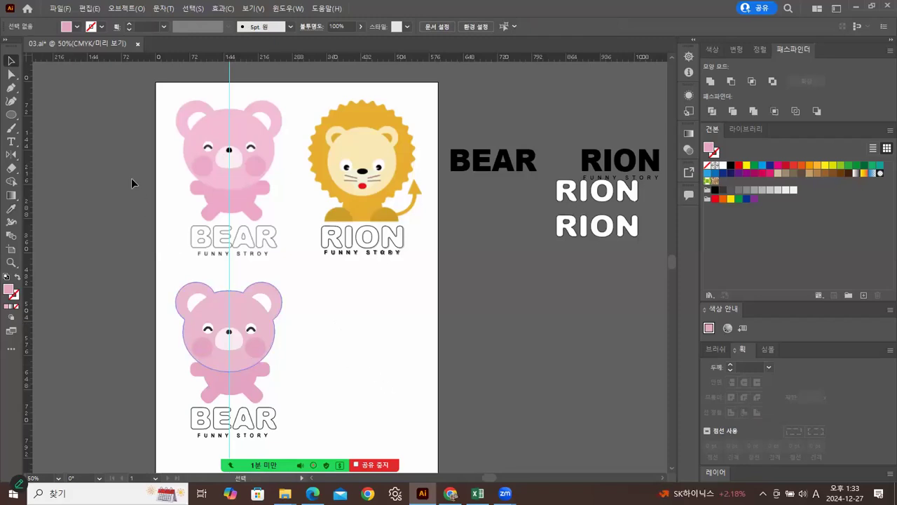
- Save the finished bear artwork in the current document, 03.ai
{"action": "left_click", "coordinate": [61, 9]}
{"action": "left_click", "coordinate": [70, 112]}
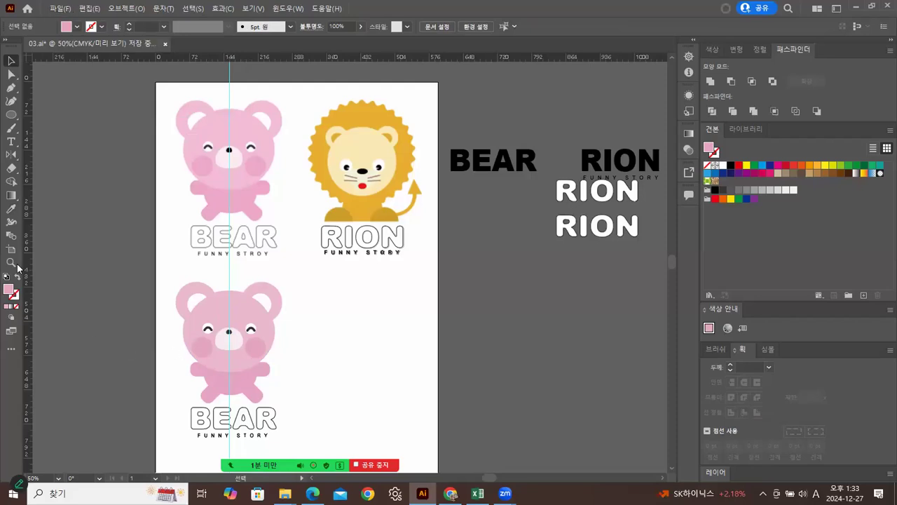
{"action": "key", "text": "z"}
{"action": "left_click", "coordinate": [279, 394]}
{"action": "left_click", "coordinate": [332, 300]}
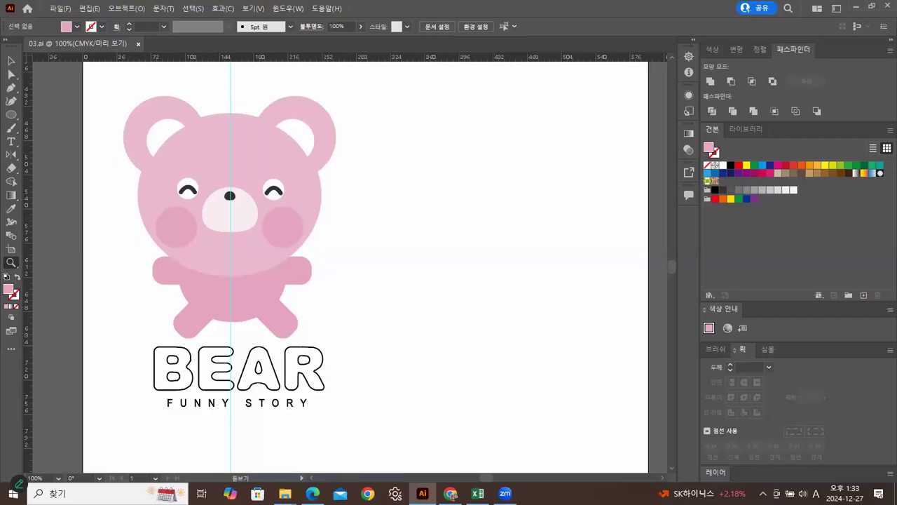
{"action": "mouse_move", "coordinate": [269, 475]}
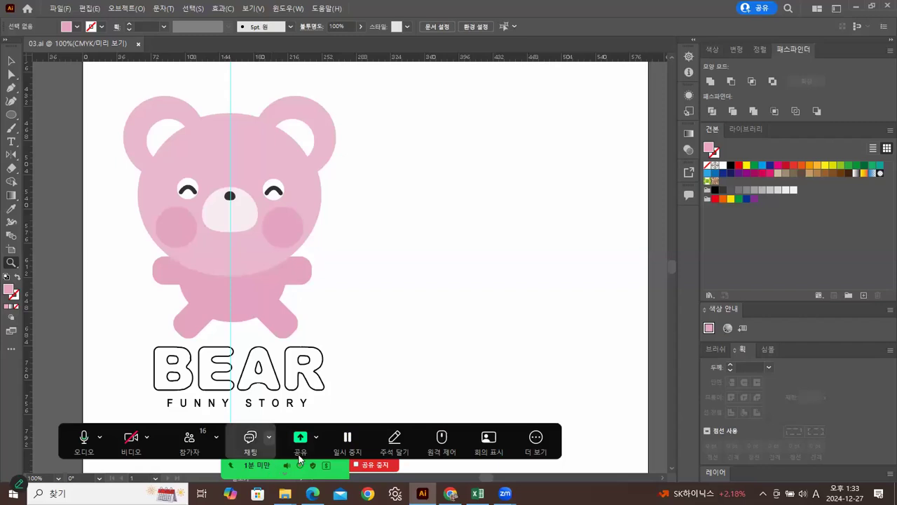
{"action": "left_click", "coordinate": [536, 440]}
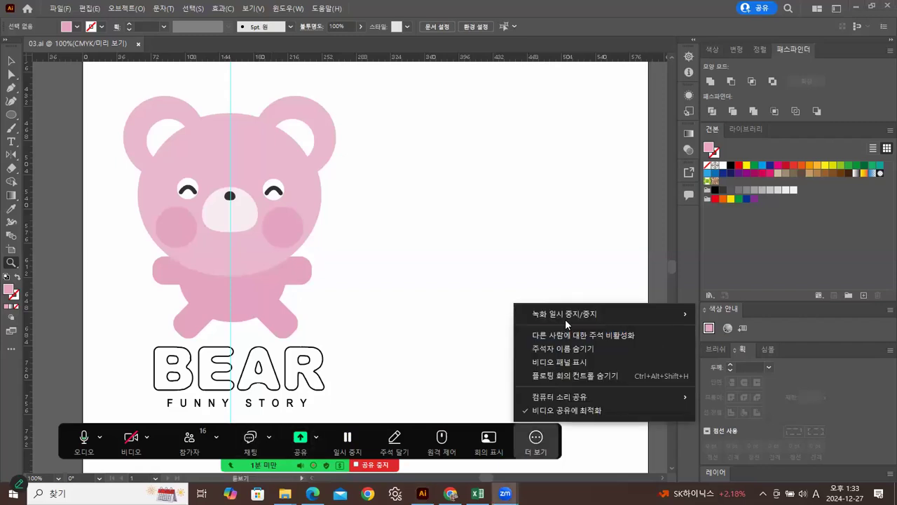